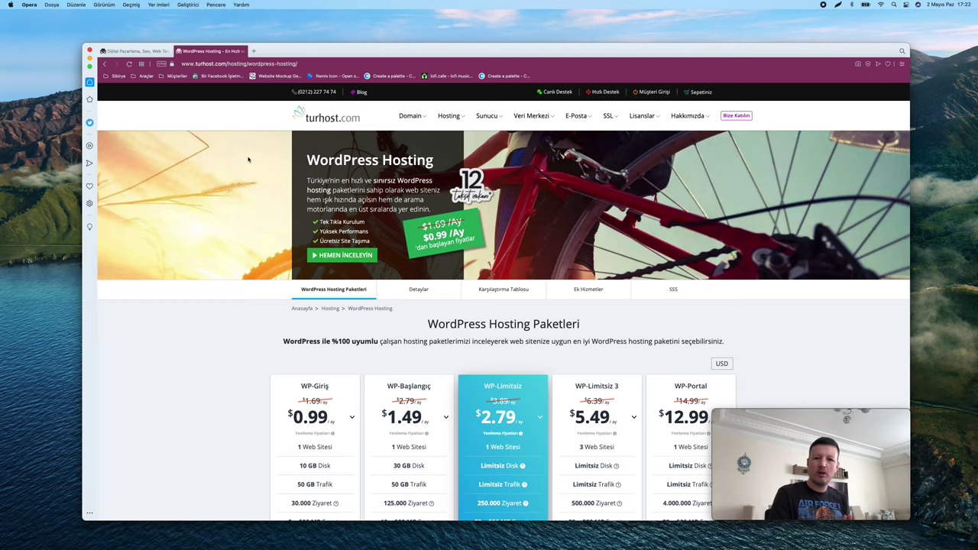
Start ordering the WP-Başlangıç WordPress hosting plan on Turhost
{"action": "scroll", "coordinate": [249, 160], "scroll_direction": "down", "scroll_amount": 5}
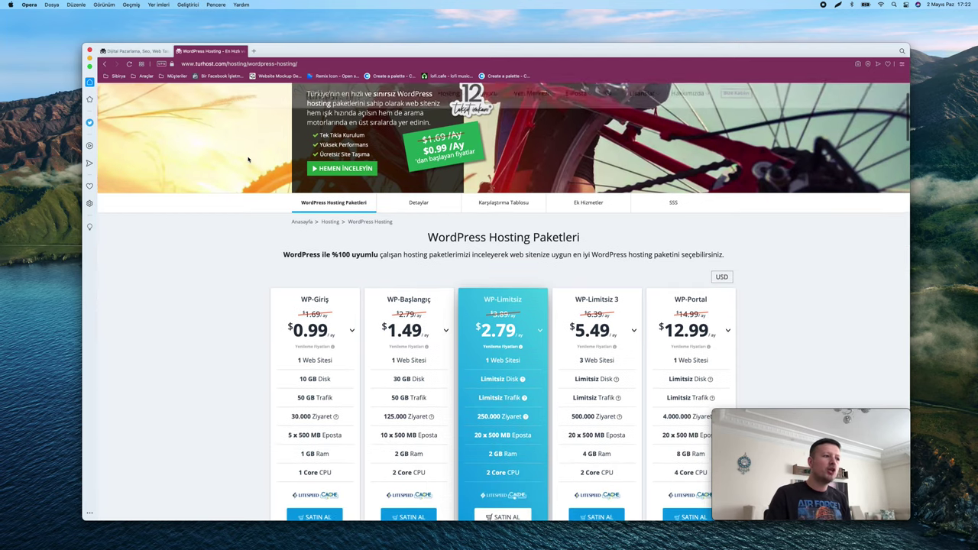
{"action": "scroll", "coordinate": [219, 198], "scroll_direction": "down", "scroll_amount": 2}
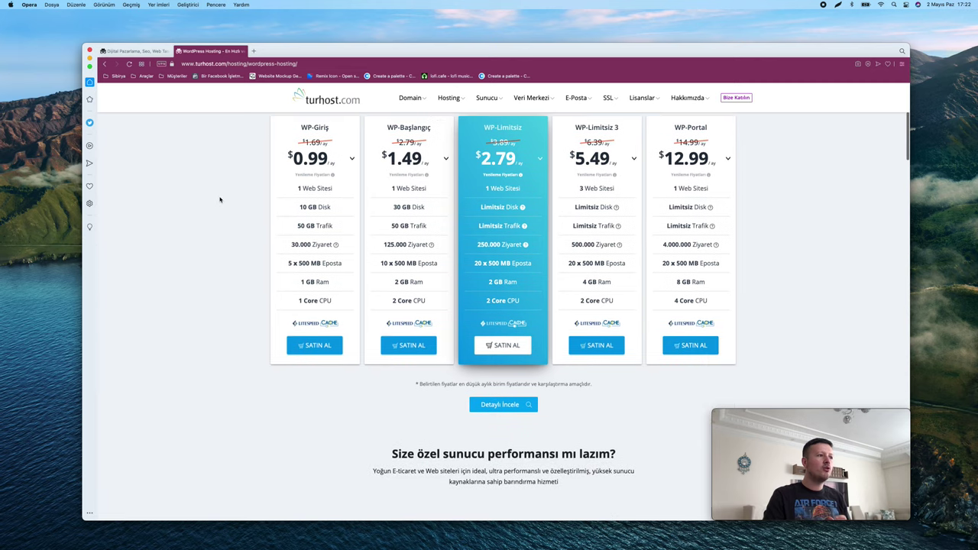
{"action": "scroll", "coordinate": [219, 200], "scroll_direction": "up", "scroll_amount": 1}
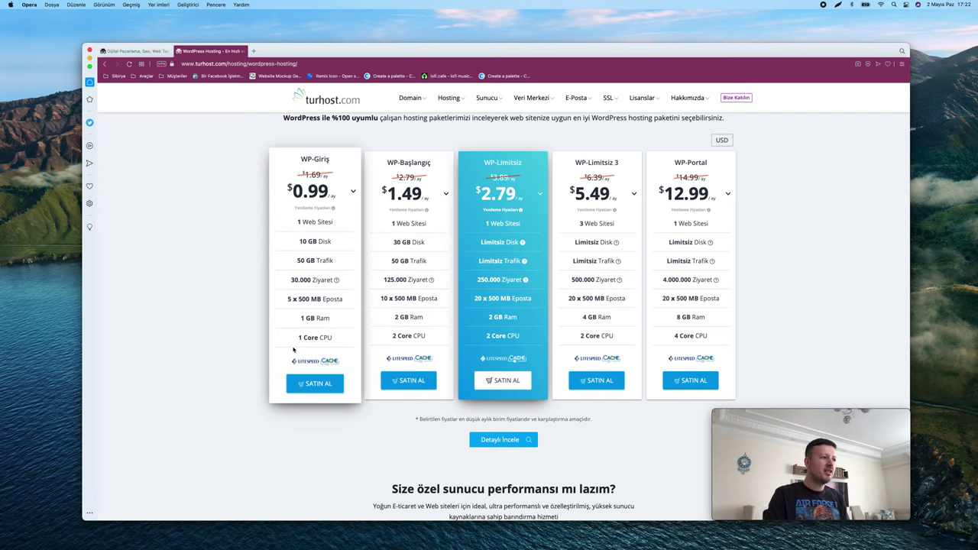
{"action": "scroll", "coordinate": [318, 321], "scroll_direction": "up", "scroll_amount": 5}
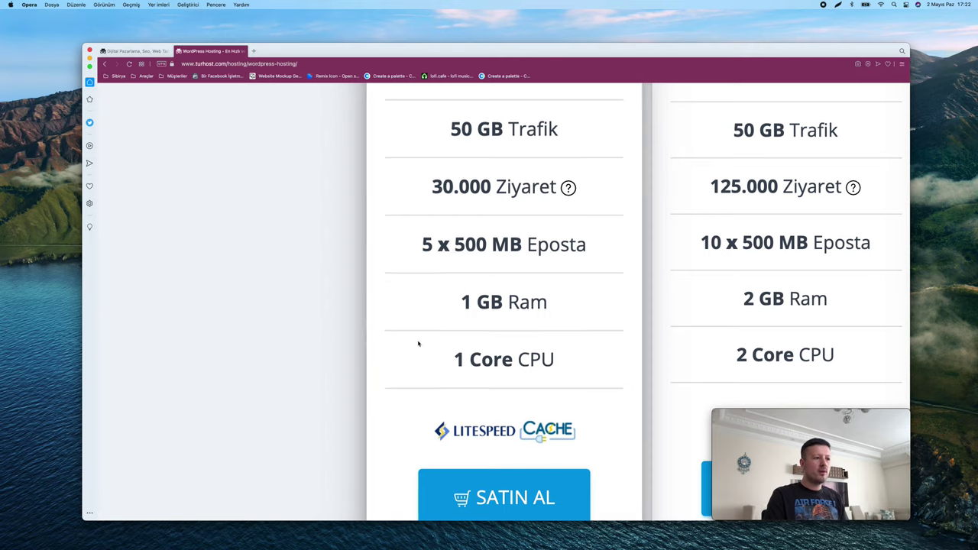
{"action": "scroll", "coordinate": [428, 344], "scroll_direction": "right", "scroll_amount": 10}
{"action": "scroll", "coordinate": [436, 348], "scroll_direction": "left", "scroll_amount": 15}
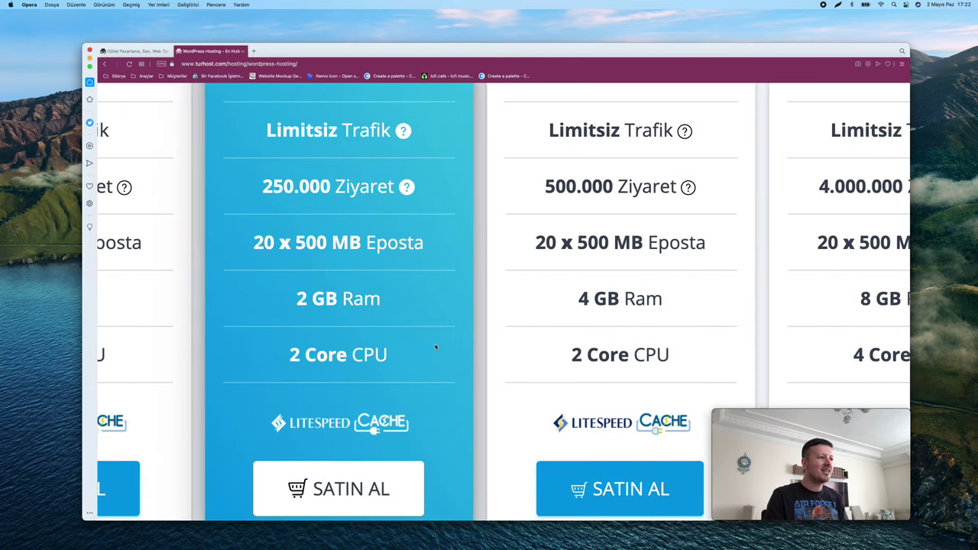
{"action": "scroll", "coordinate": [358, 353], "scroll_direction": "left", "scroll_amount": 10}
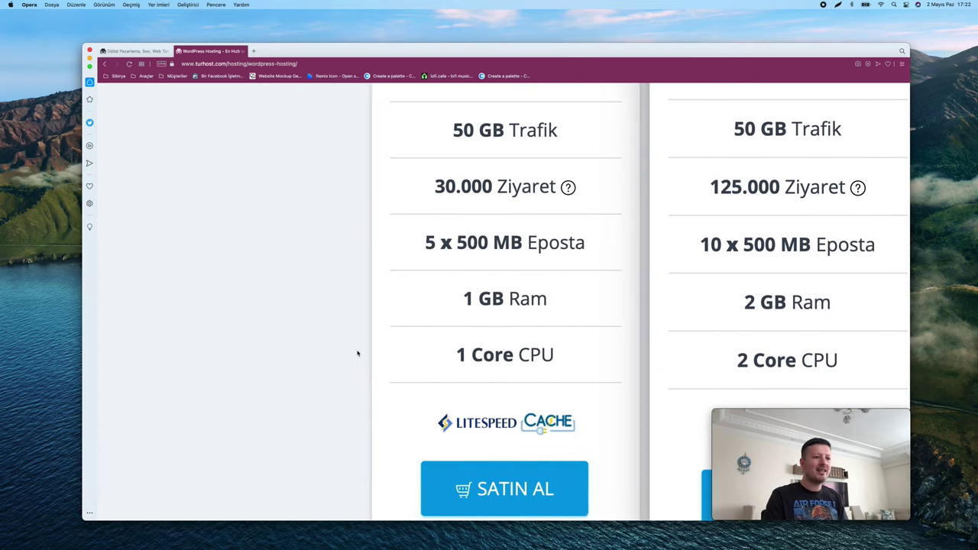
{"action": "scroll", "coordinate": [358, 353], "scroll_direction": "down", "scroll_amount": 5}
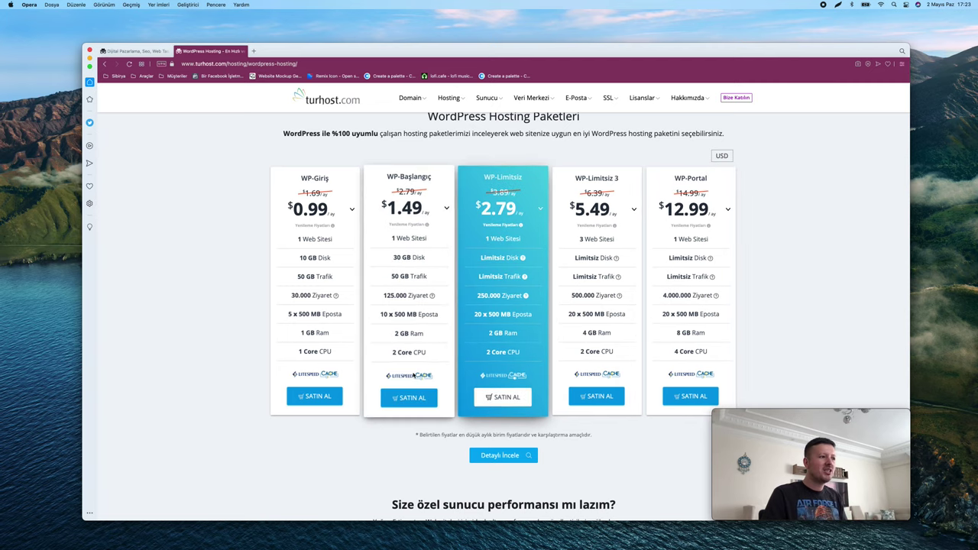
{"action": "scroll", "coordinate": [428, 352], "scroll_direction": "down", "scroll_amount": 1}
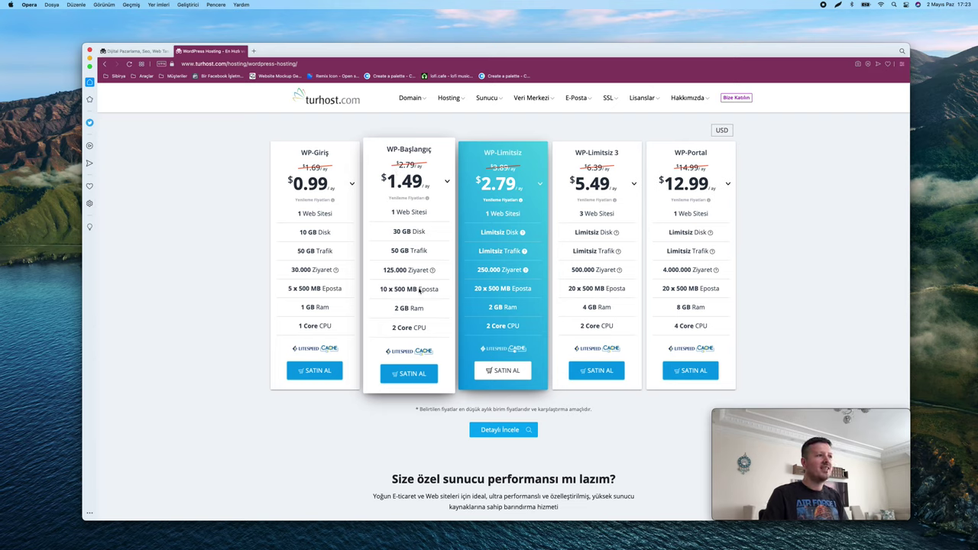
{"action": "left_click", "coordinate": [411, 375]}
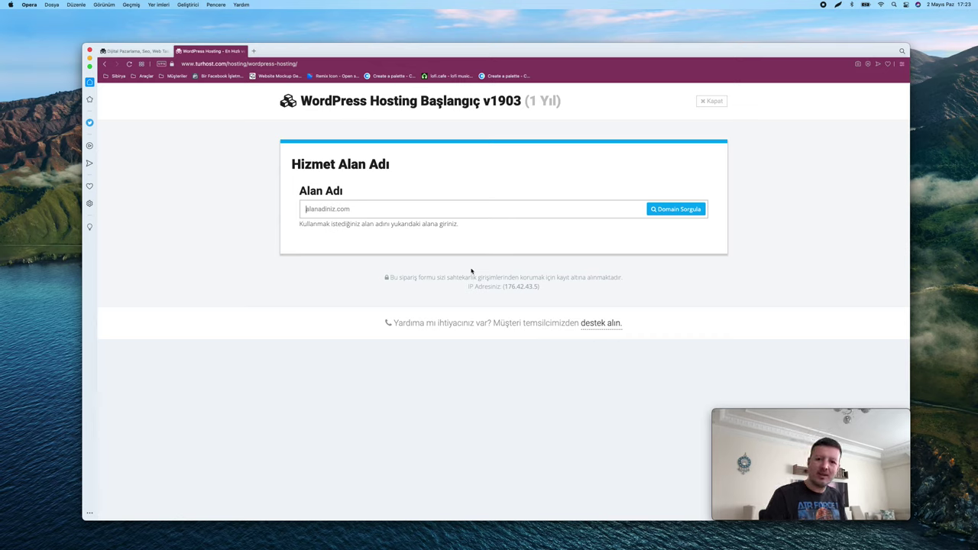
Query the domain a2ayoutube.com, which shows as available at $4.99 per year
{"action": "type", "text": "a2a"}
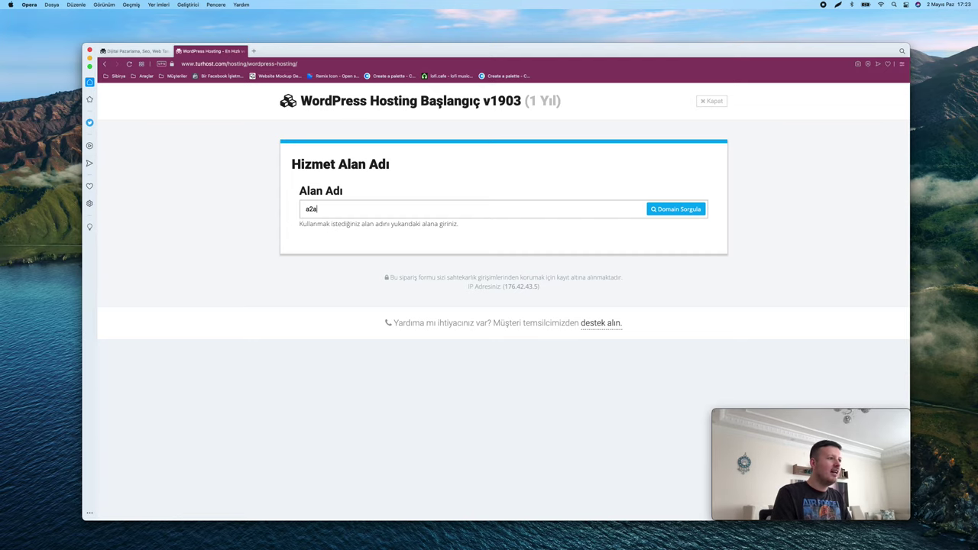
{"action": "type", "text": "youtube.com"}
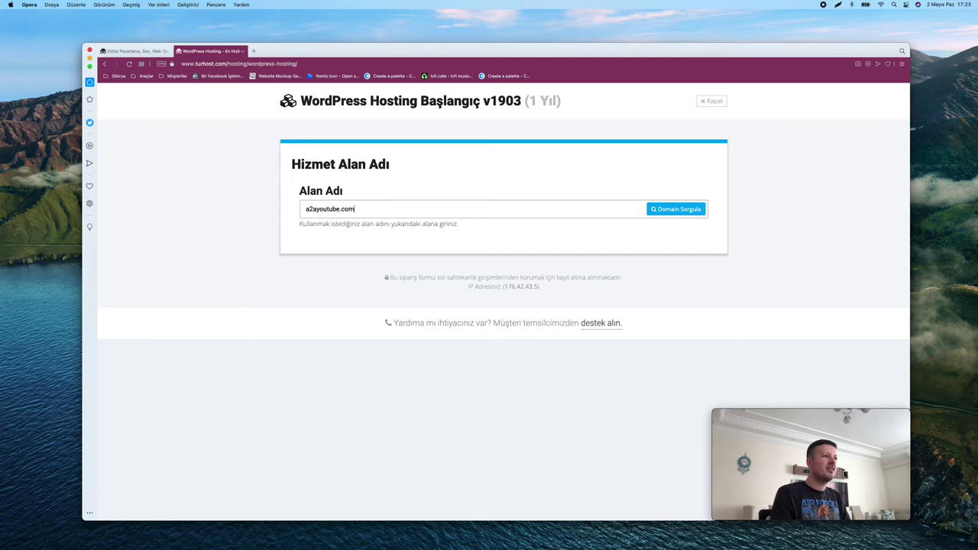
{"action": "left_click", "coordinate": [688, 210]}
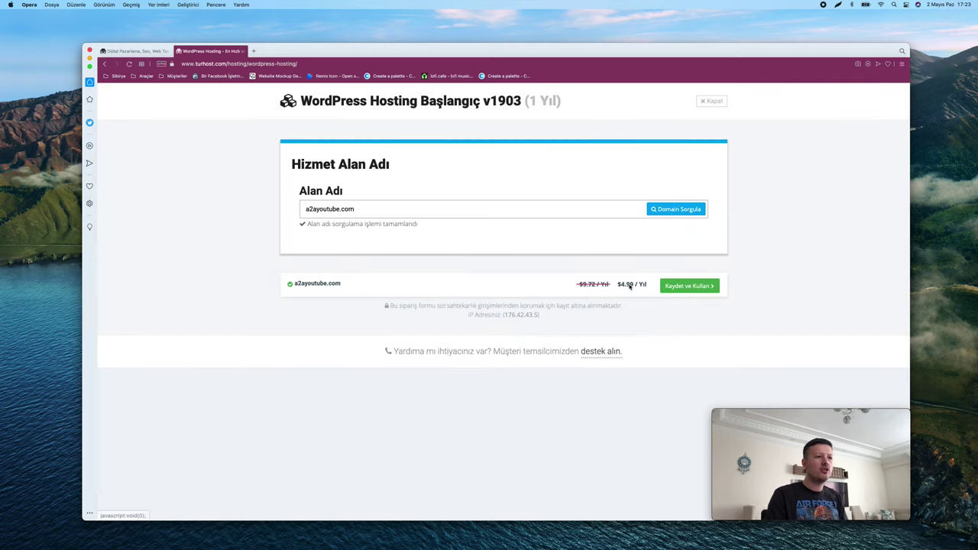
{"action": "scroll", "coordinate": [630, 285], "scroll_direction": "up", "scroll_amount": 5}
{"action": "scroll", "coordinate": [541, 300], "scroll_direction": "down", "scroll_amount": 5}
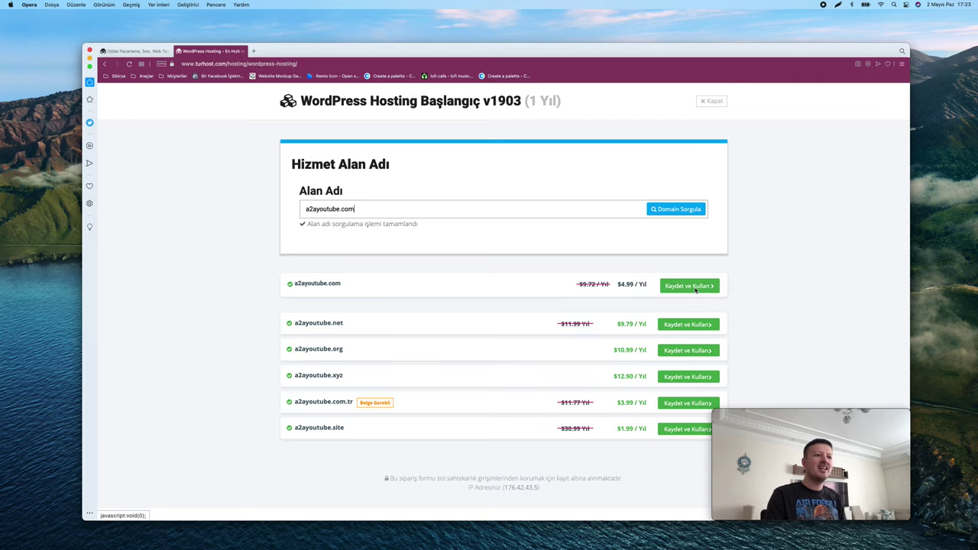
Add a2ayoutube.com ($4.99) to the cart beside the $17.88 Başlangıç plan, totalling $26.99
{"action": "left_click", "coordinate": [696, 289]}
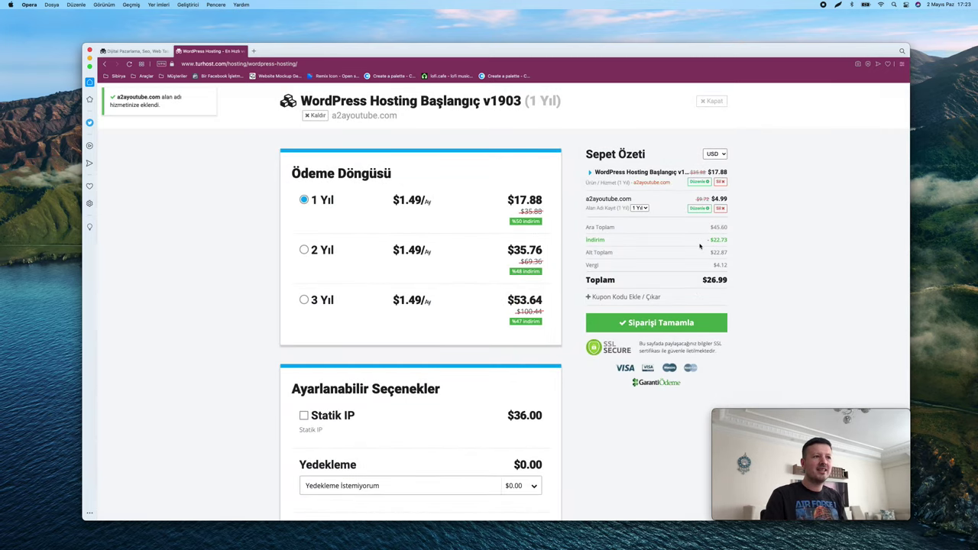
{"action": "scroll", "coordinate": [699, 246], "scroll_direction": "up", "scroll_amount": 5}
{"action": "scroll", "coordinate": [699, 246], "scroll_direction": "up", "scroll_amount": 4}
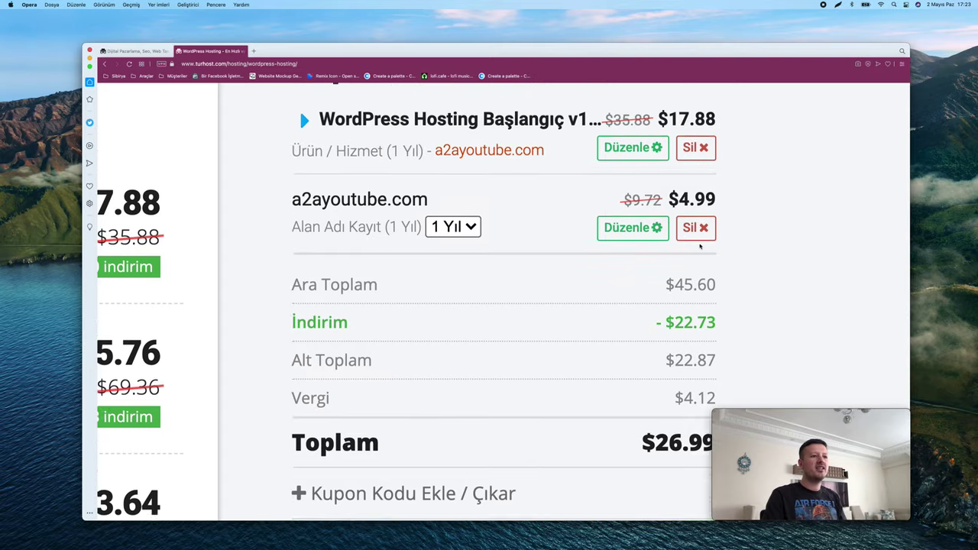
{"action": "scroll", "coordinate": [700, 246], "scroll_direction": "down", "scroll_amount": 4}
{"action": "scroll", "coordinate": [699, 244], "scroll_direction": "up", "scroll_amount": 1}
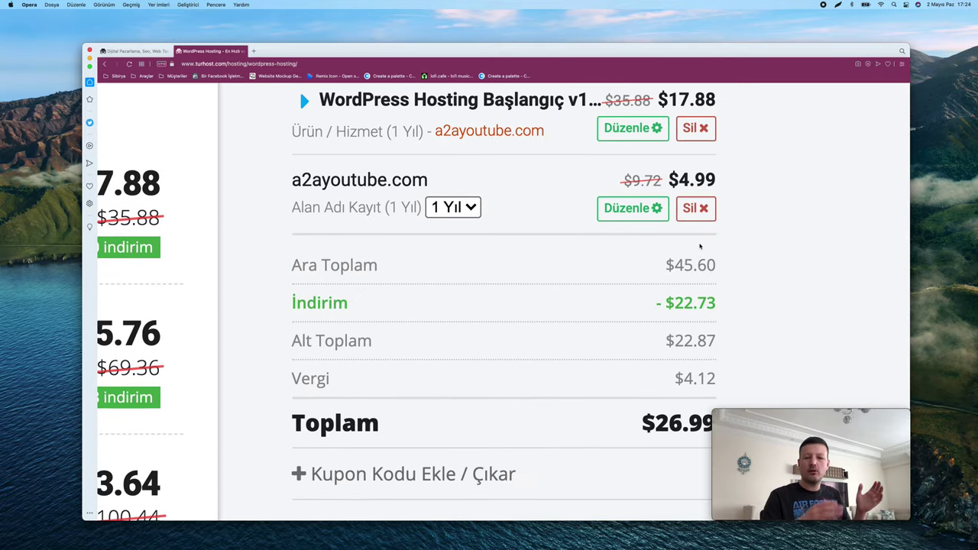
{"action": "scroll", "coordinate": [700, 246], "scroll_direction": "up", "scroll_amount": 1}
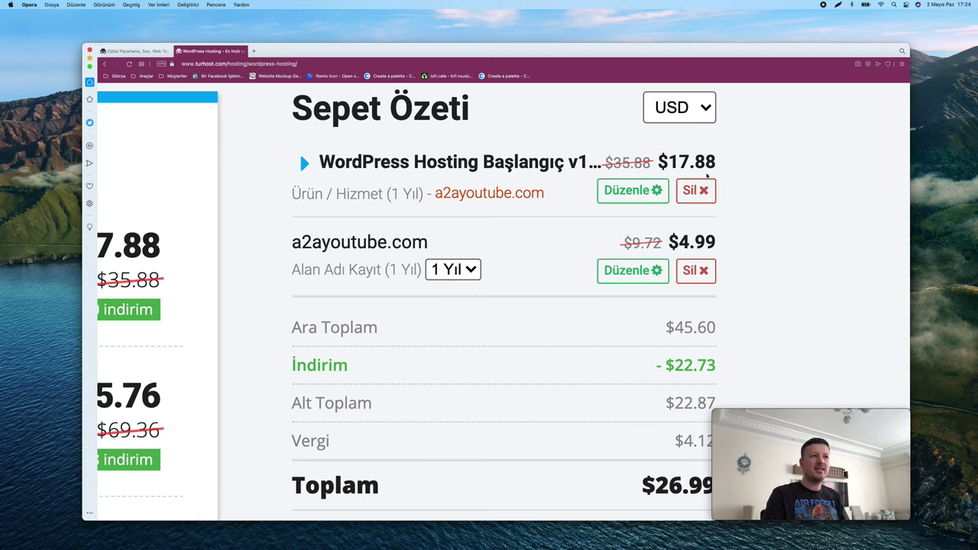
{"action": "scroll", "coordinate": [767, 197], "scroll_direction": "down", "scroll_amount": 1}
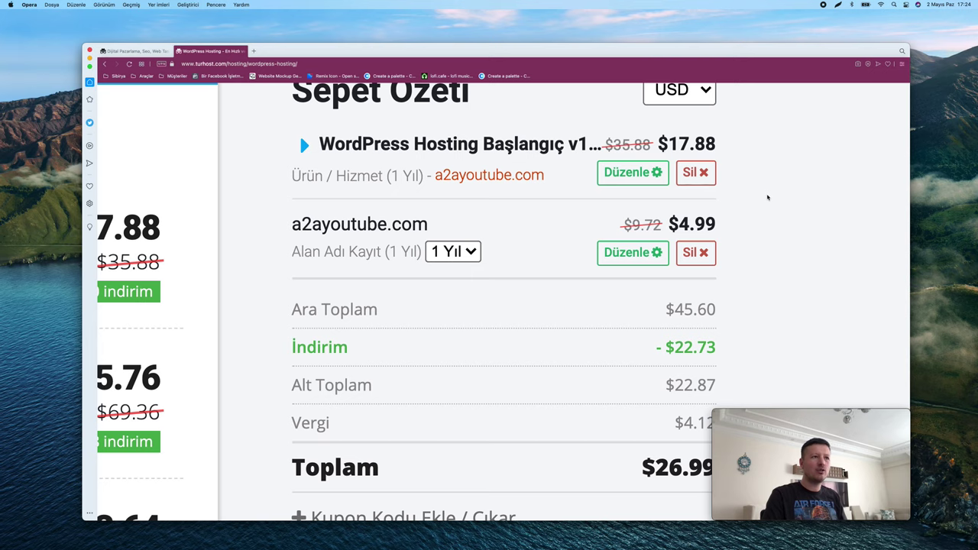
{"action": "scroll", "coordinate": [790, 222], "scroll_direction": "down", "scroll_amount": 1}
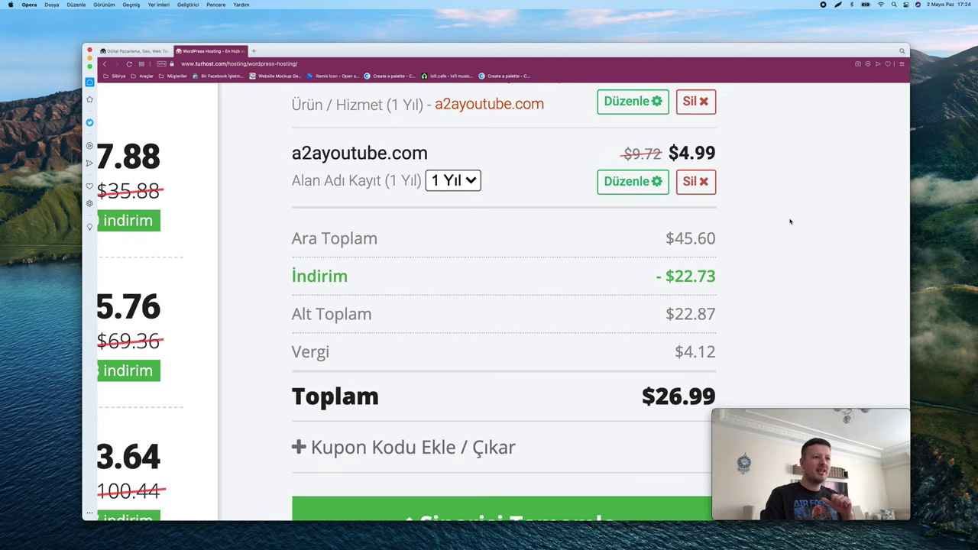
{"action": "scroll", "coordinate": [790, 222], "scroll_direction": "down", "scroll_amount": 1}
{"action": "scroll", "coordinate": [710, 312], "scroll_direction": "down", "scroll_amount": 1}
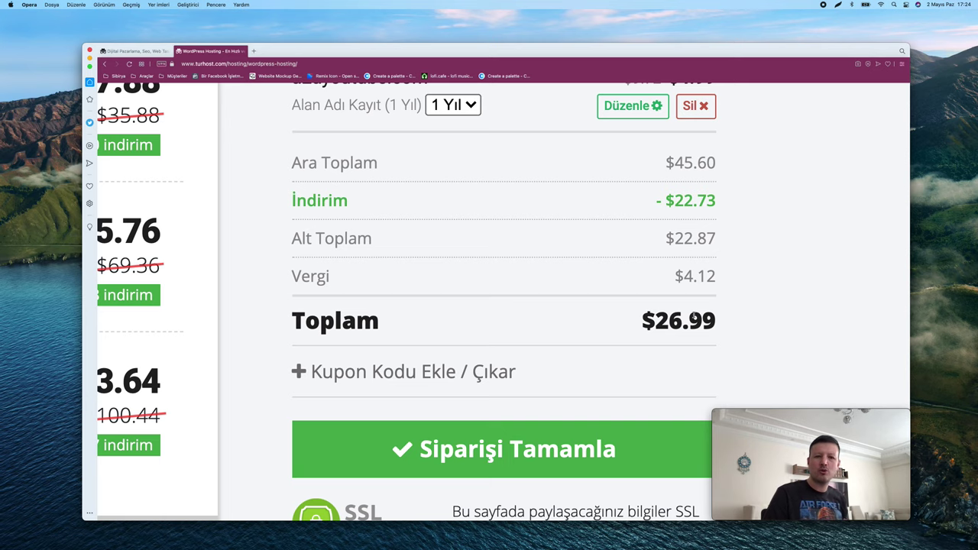
{"action": "key", "text": "super+0"}
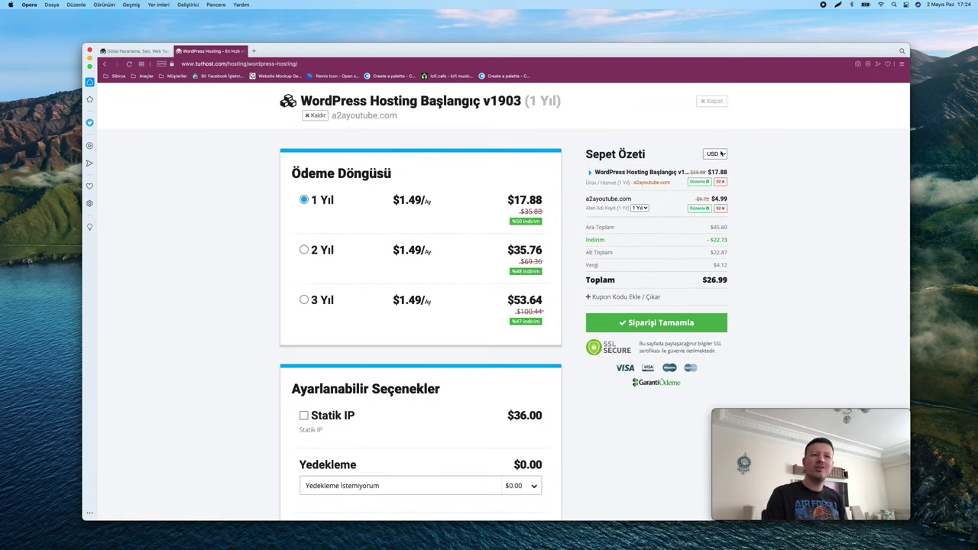
Switch the cart currency from USD to TL, giving a 223.48 TL total
{"action": "left_click", "coordinate": [721, 155]}
{"action": "left_click", "coordinate": [715, 165]}
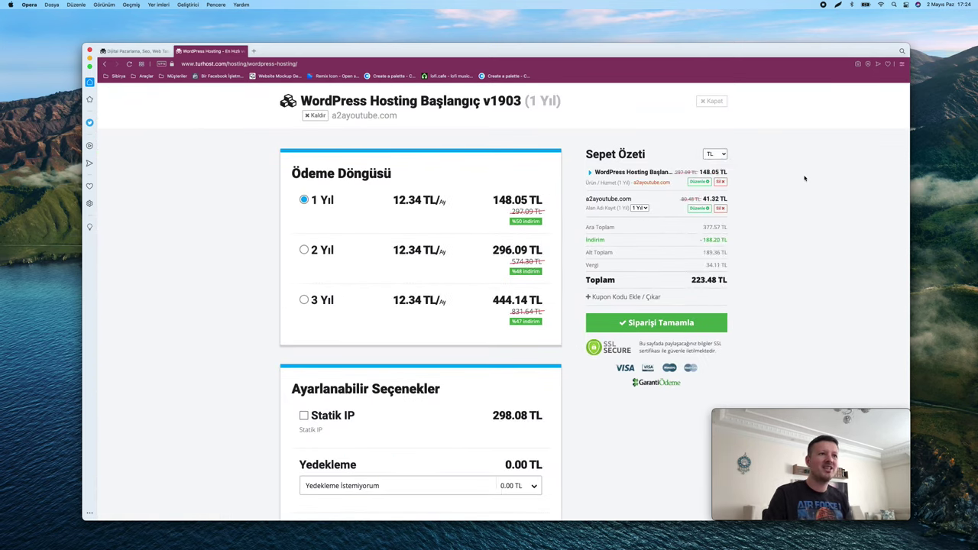
{"action": "scroll", "coordinate": [693, 288], "scroll_direction": "up", "scroll_amount": 3}
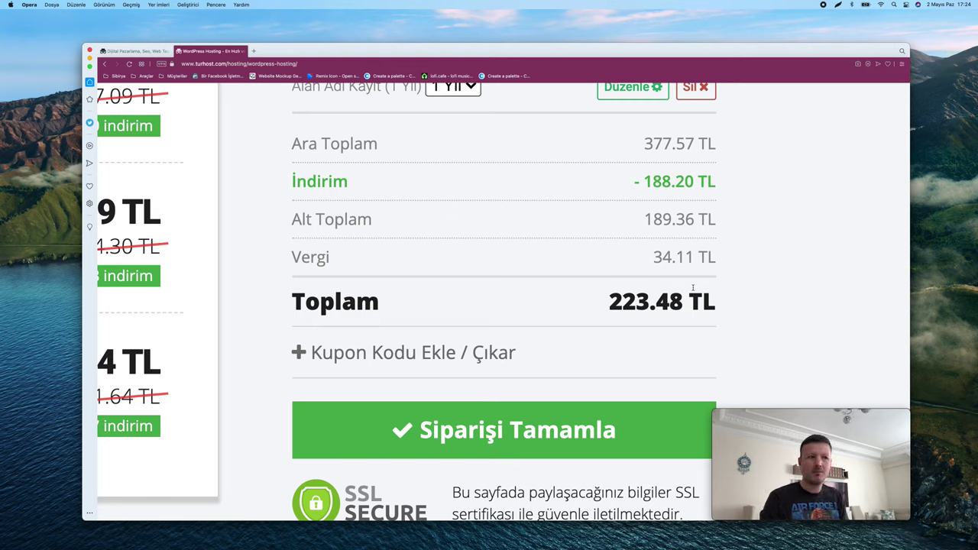
{"action": "key", "text": "super+0"}
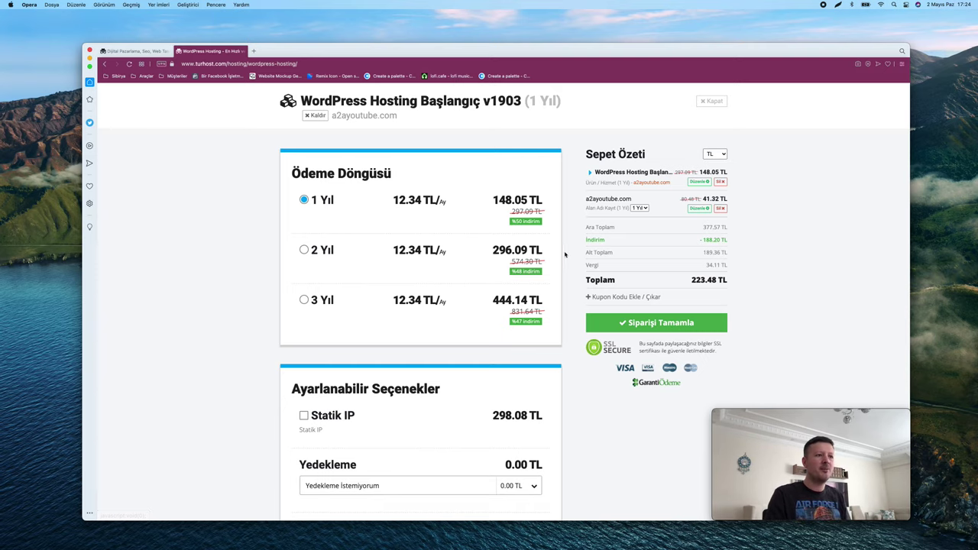
Bring up the Turhost panel window showing WordPress Yönetimi for a2adijital.com
{"action": "scroll", "coordinate": [671, 335], "scroll_direction": "up", "scroll_amount": 3}
{"action": "scroll", "coordinate": [671, 336], "scroll_direction": "down", "scroll_amount": 3}
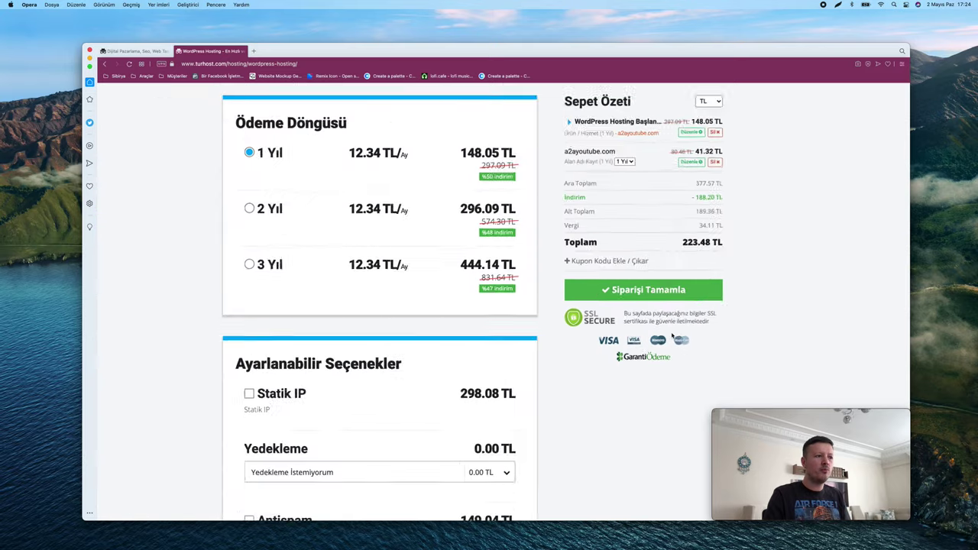
{"action": "key", "text": "ctrl+Up"}
{"action": "left_click", "coordinate": [403, 203]}
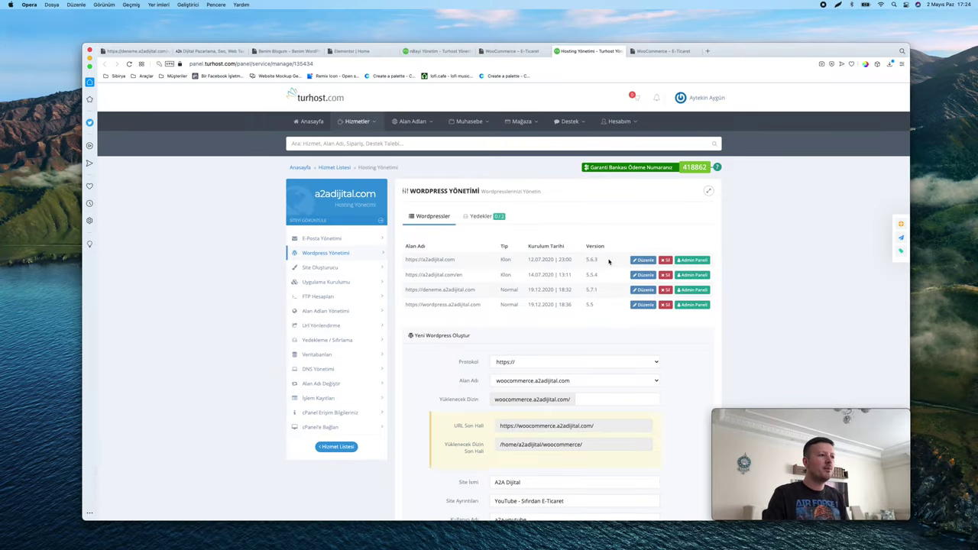
{"action": "scroll", "coordinate": [610, 262], "scroll_direction": "down", "scroll_amount": 5}
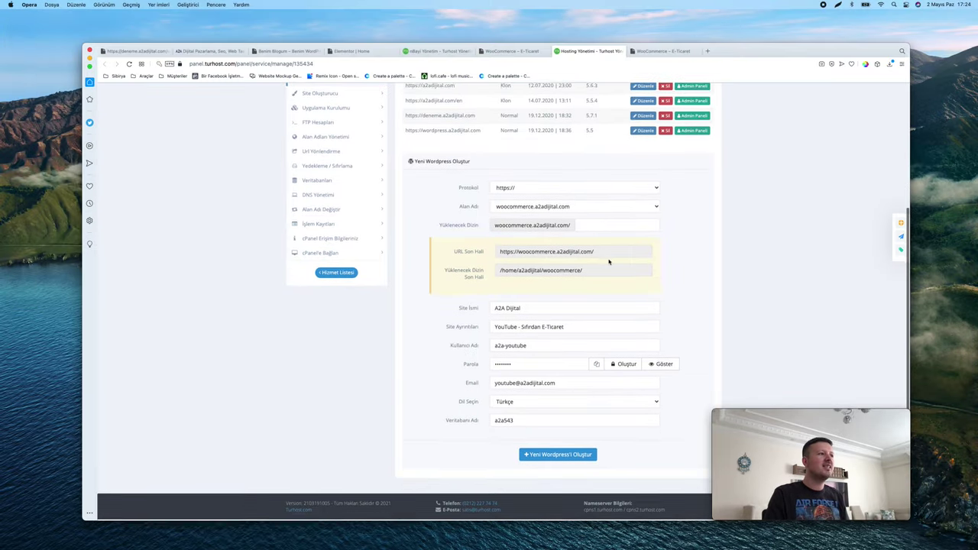
{"action": "scroll", "coordinate": [609, 262], "scroll_direction": "up", "scroll_amount": 3}
{"action": "scroll", "coordinate": [609, 262], "scroll_direction": "up", "scroll_amount": 2}
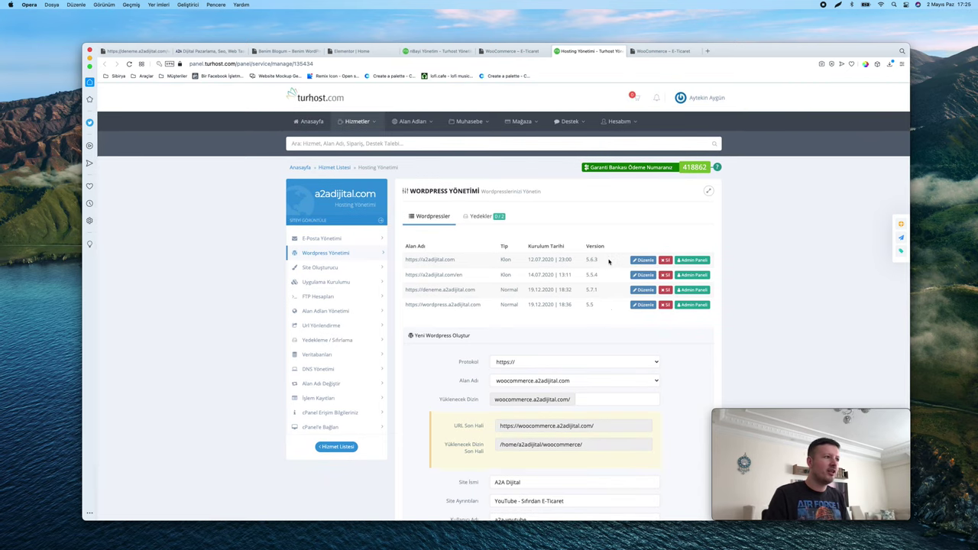
{"action": "scroll", "coordinate": [350, 205], "scroll_direction": "up", "scroll_amount": 5}
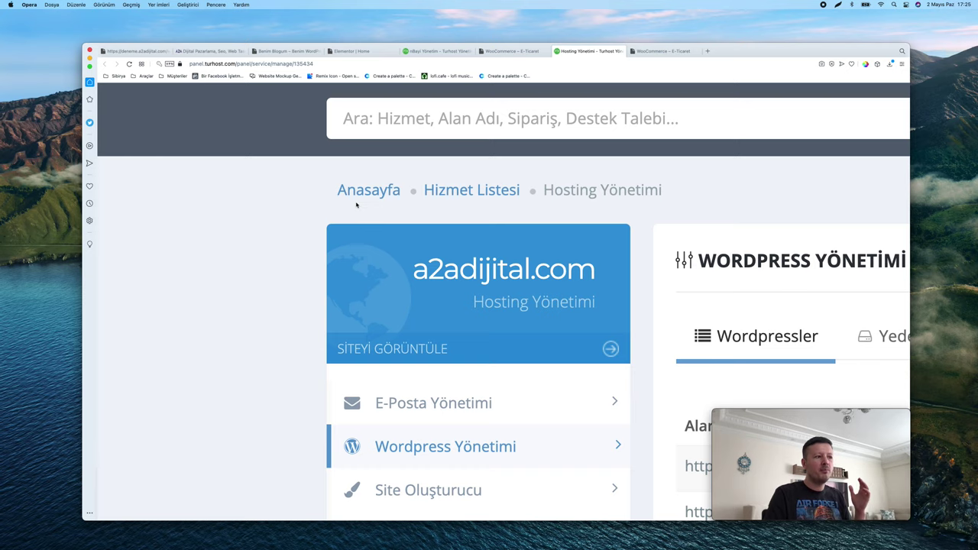
{"action": "scroll", "coordinate": [356, 205], "scroll_direction": "down", "scroll_amount": 5}
{"action": "scroll", "coordinate": [317, 258], "scroll_direction": "up", "scroll_amount": 5}
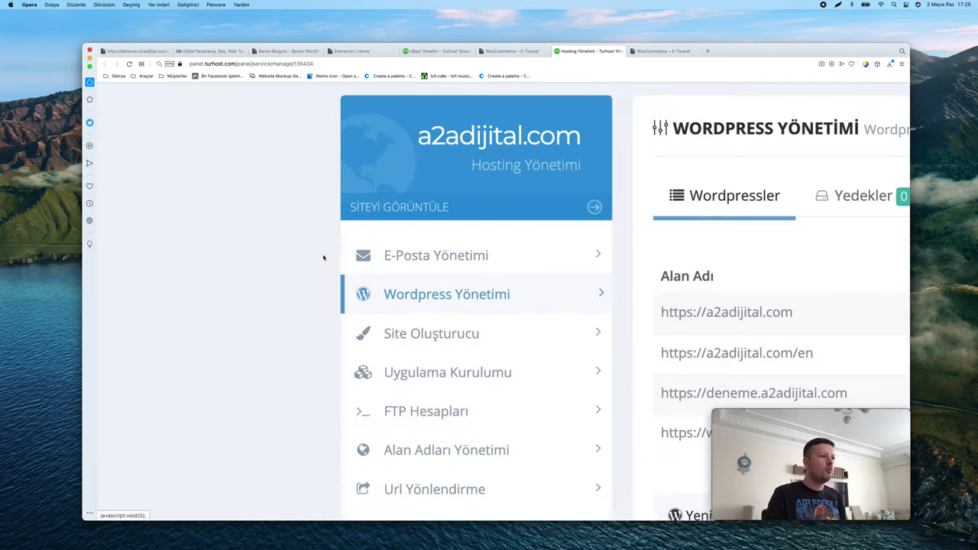
{"action": "scroll", "coordinate": [478, 311], "scroll_direction": "down", "scroll_amount": 5}
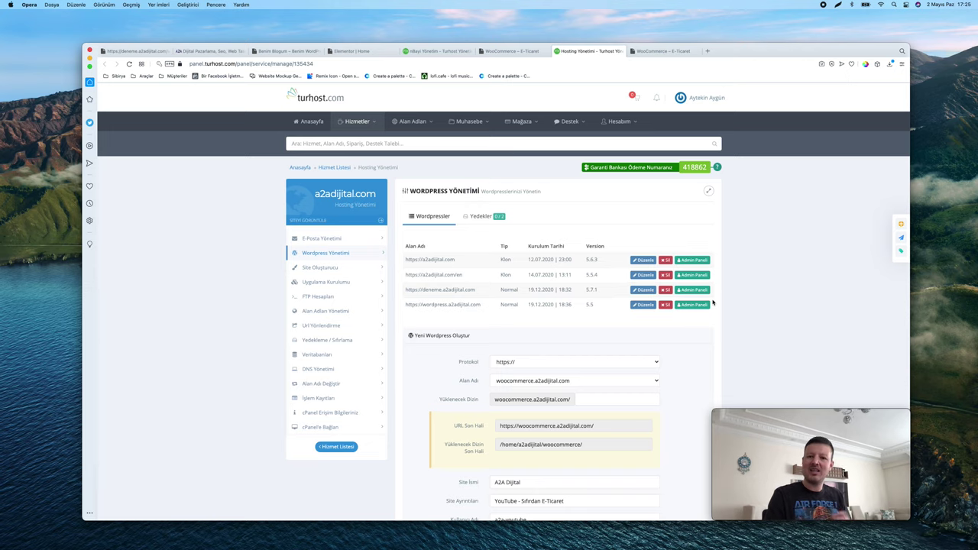
{"action": "scroll", "coordinate": [712, 303], "scroll_direction": "down", "scroll_amount": 3}
{"action": "scroll", "coordinate": [713, 303], "scroll_direction": "up", "scroll_amount": 2}
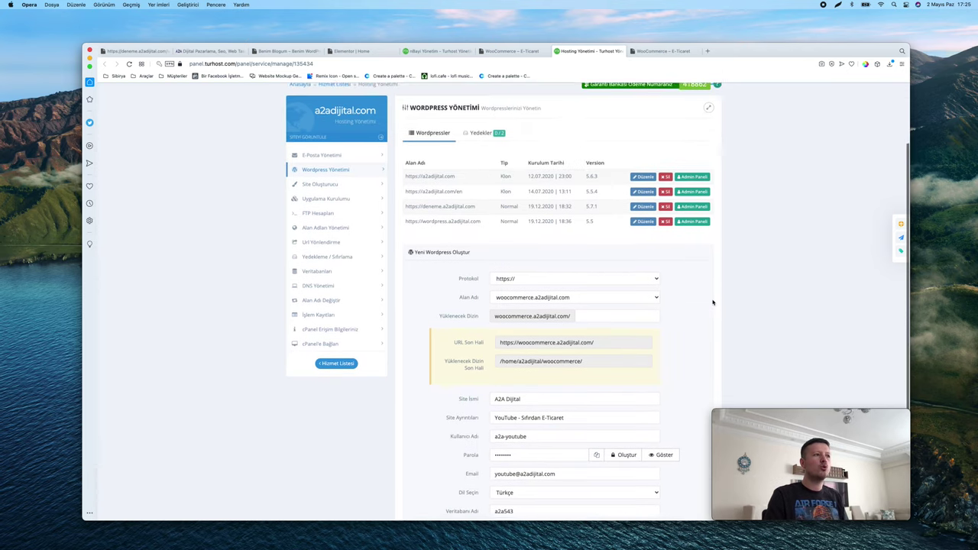
{"action": "scroll", "coordinate": [713, 303], "scroll_direction": "down", "scroll_amount": 4}
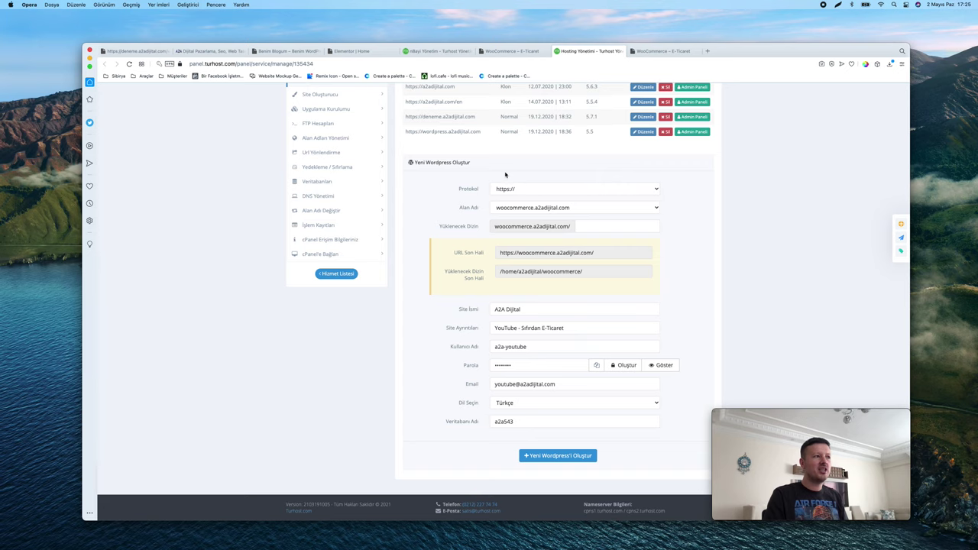
{"action": "scroll", "coordinate": [505, 175], "scroll_direction": "up", "scroll_amount": 5}
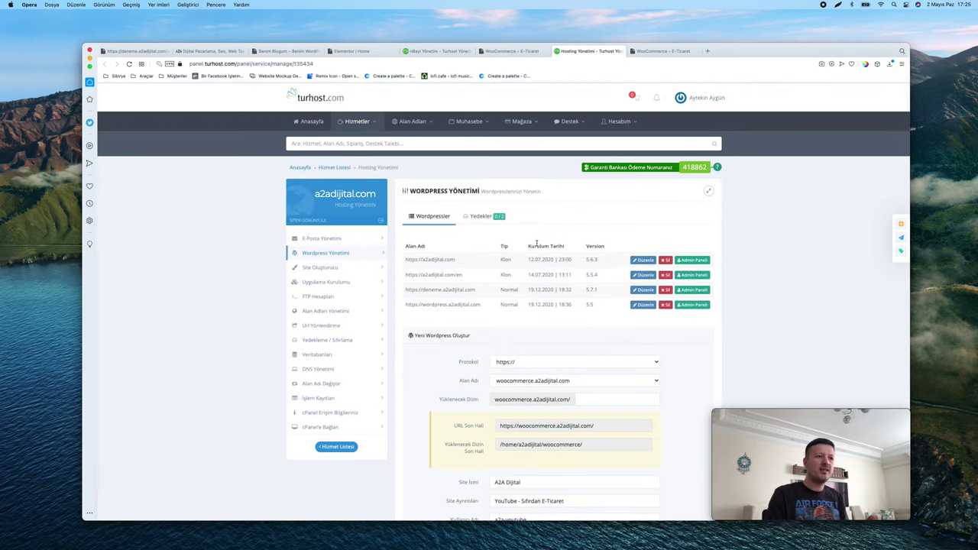
{"action": "scroll", "coordinate": [537, 243], "scroll_direction": "down", "scroll_amount": 2}
{"action": "scroll", "coordinate": [536, 243], "scroll_direction": "down", "scroll_amount": 3}
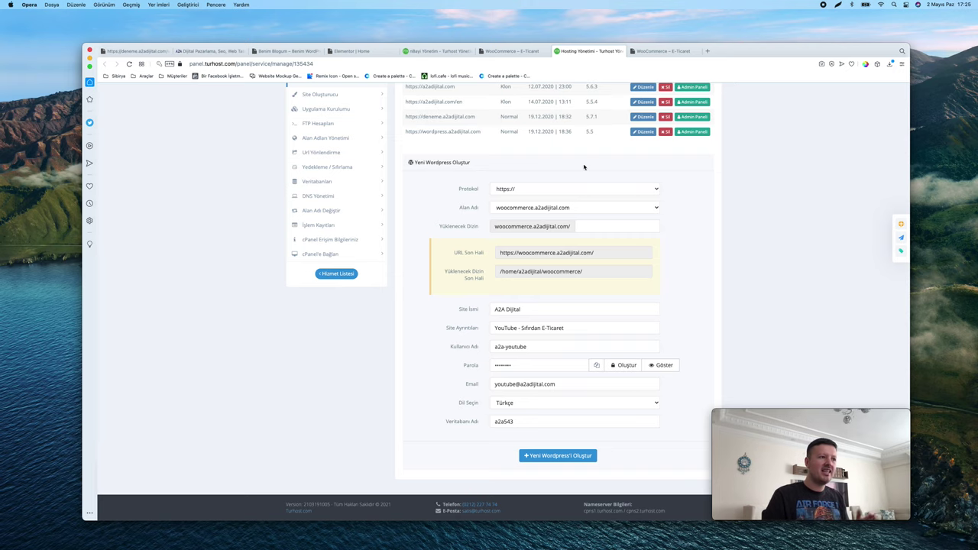
{"action": "scroll", "coordinate": [584, 168], "scroll_direction": "up", "scroll_amount": 1}
{"action": "scroll", "coordinate": [577, 168], "scroll_direction": "down", "scroll_amount": 1}
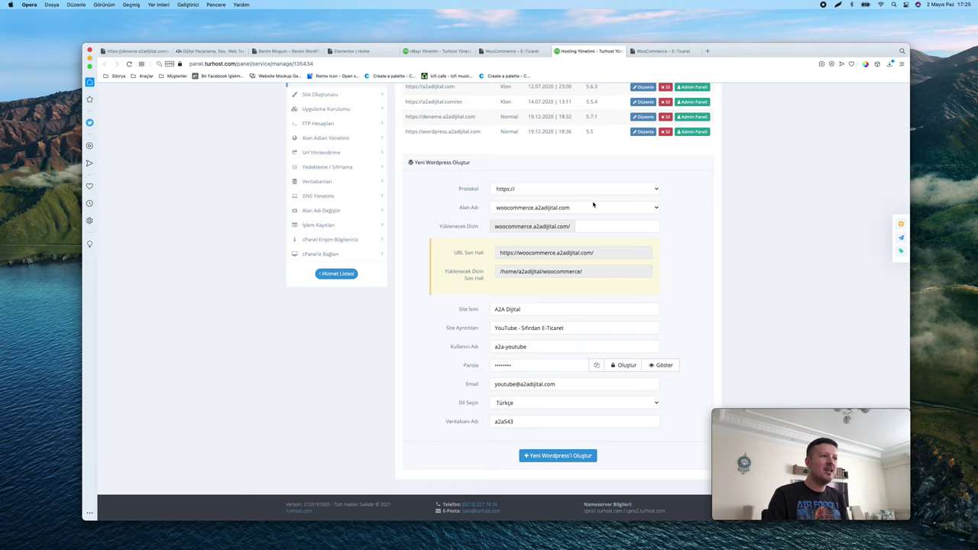
{"action": "left_click", "coordinate": [528, 190]}
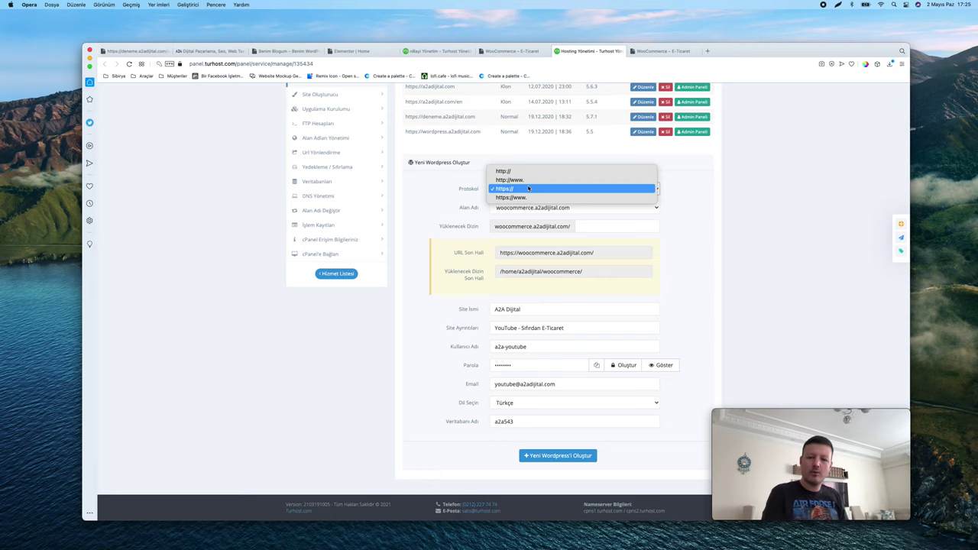
{"action": "left_click", "coordinate": [528, 189]}
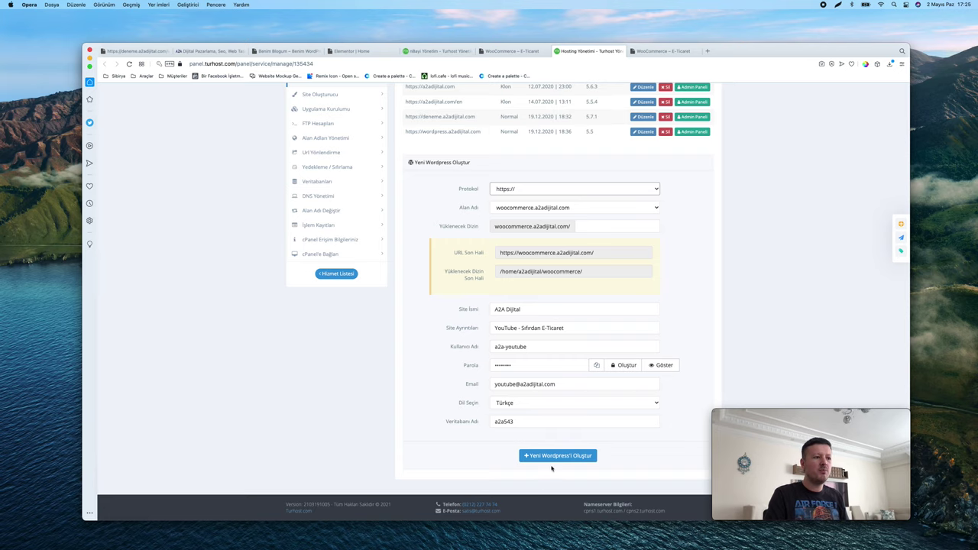
{"action": "key", "text": "super+plus"}
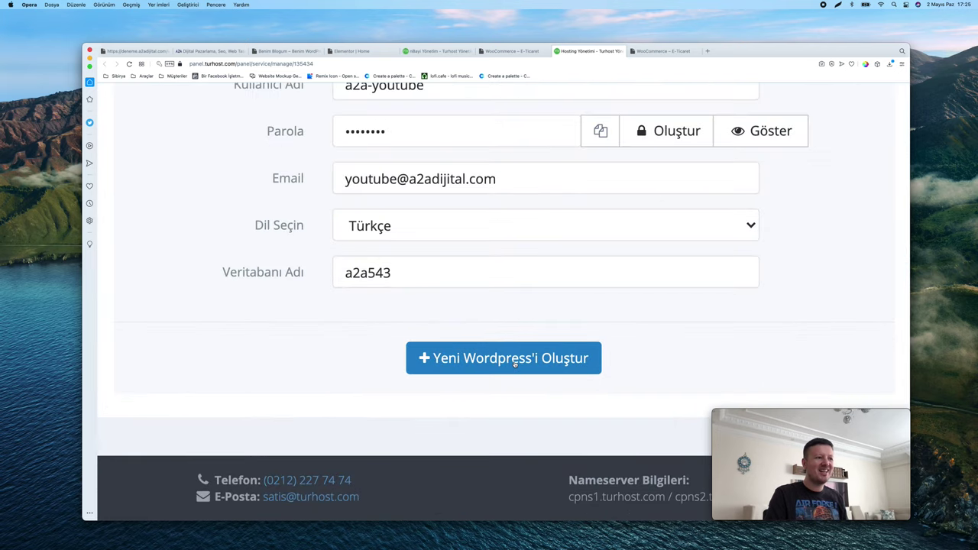
{"action": "key", "text": "super+0"}
Create the WordPress install at woocommerce.a2adijital.com and see it listed as version 5.7.1
{"action": "left_click", "coordinate": [554, 456]}
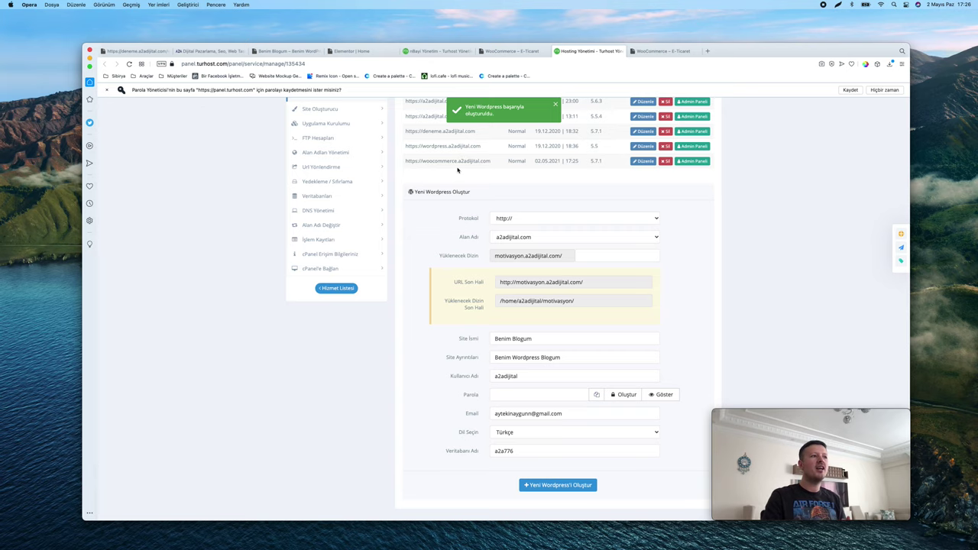
{"action": "scroll", "coordinate": [698, 300], "scroll_direction": "up", "scroll_amount": 4}
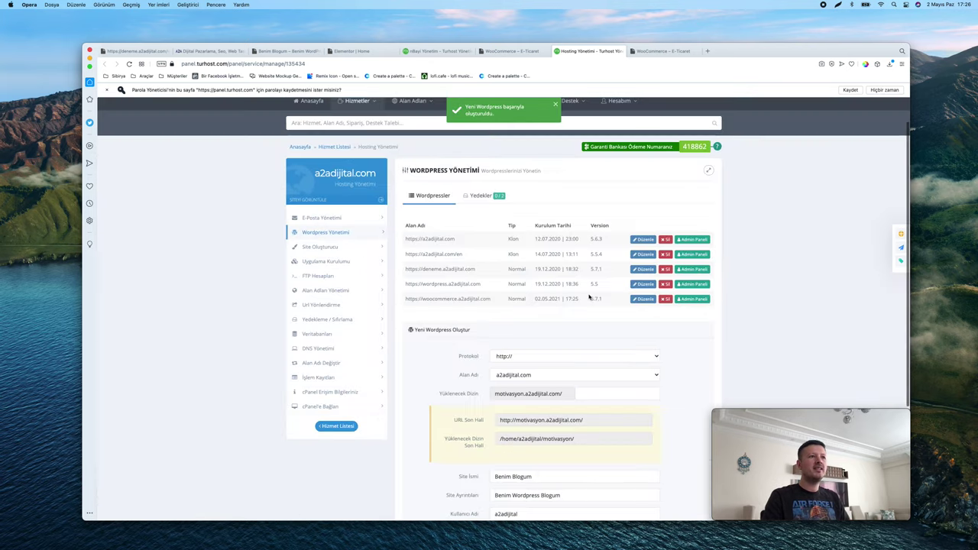
Open the new site's admin panel and load its copied address in a new tab
{"action": "left_click", "coordinate": [698, 300]}
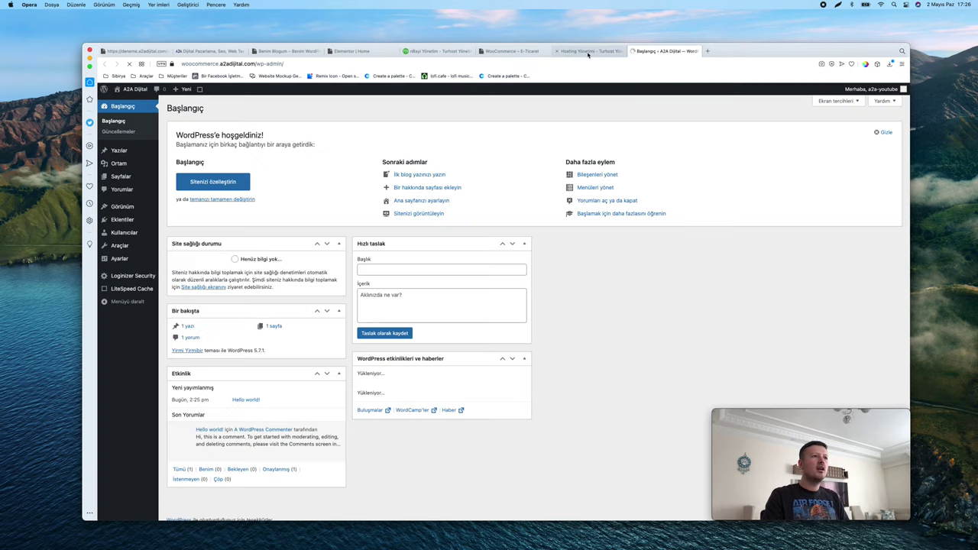
{"action": "left_click", "coordinate": [588, 51]}
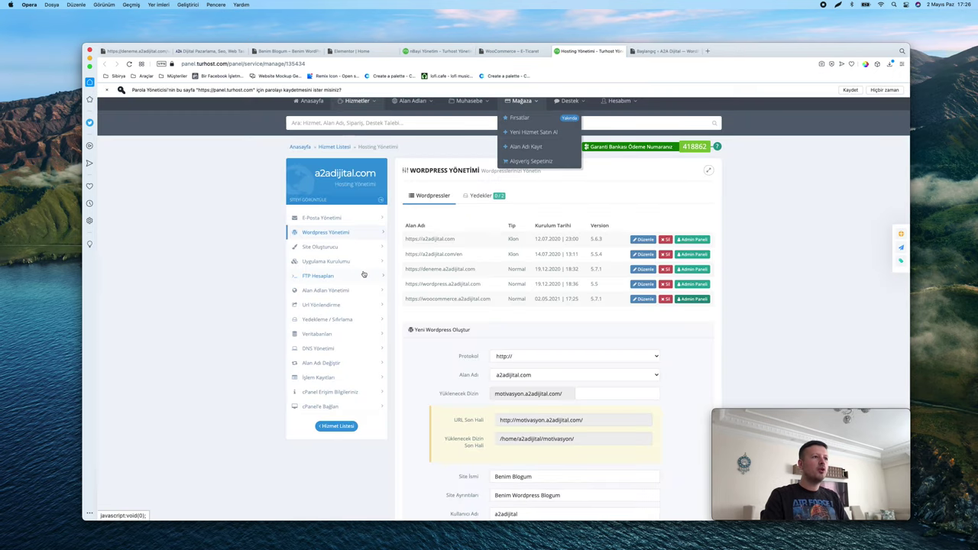
{"action": "left_click_drag", "start_coordinate": [490, 299], "coordinate": [405, 298]}
{"action": "key", "text": "super+c"}
{"action": "left_click", "coordinate": [710, 50]}
{"action": "key", "text": "super+v"}
{"action": "key", "text": "Return"}
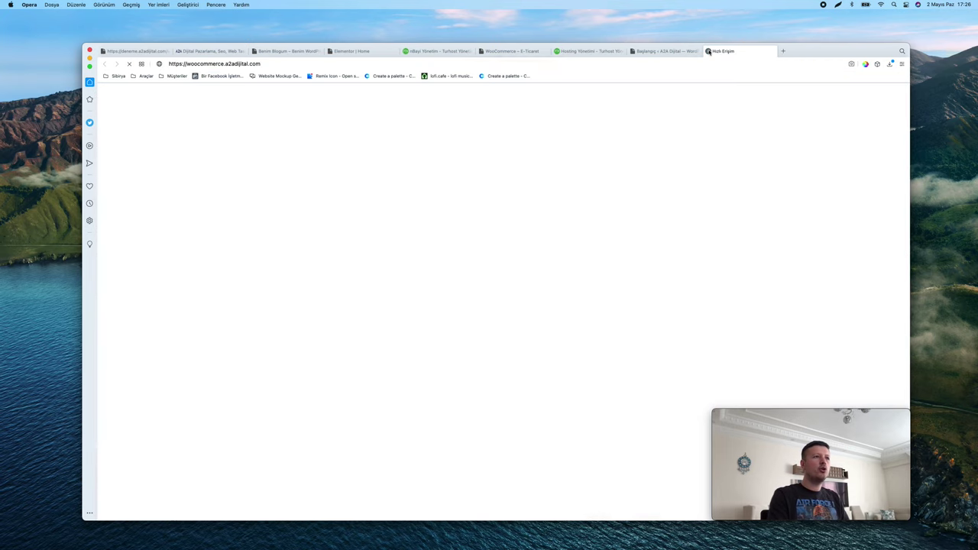
Close the old hosting tabs and review the site's default Hello world! front page
{"action": "left_click", "coordinate": [481, 52]}
{"action": "left_click", "coordinate": [406, 52]}
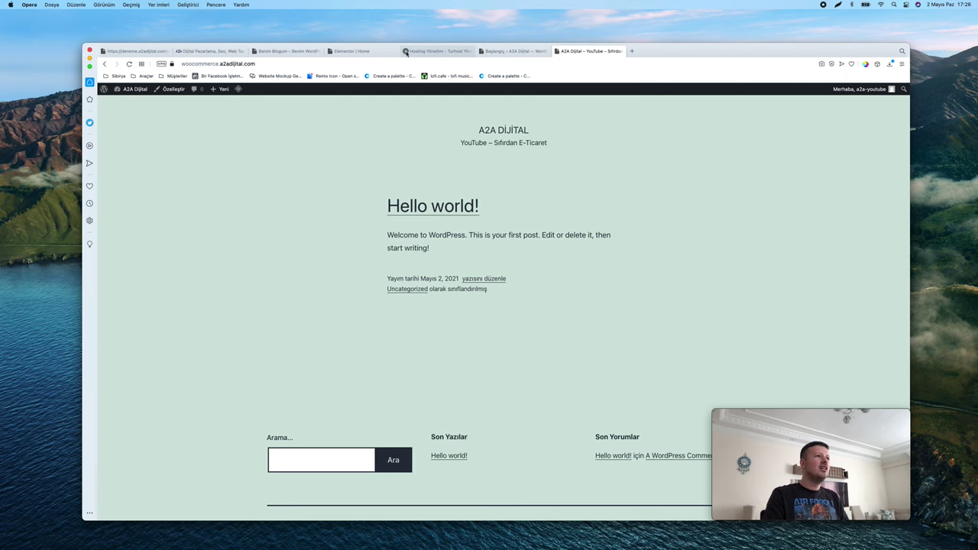
{"action": "left_click", "coordinate": [406, 51]}
{"action": "left_click", "coordinate": [406, 51]}
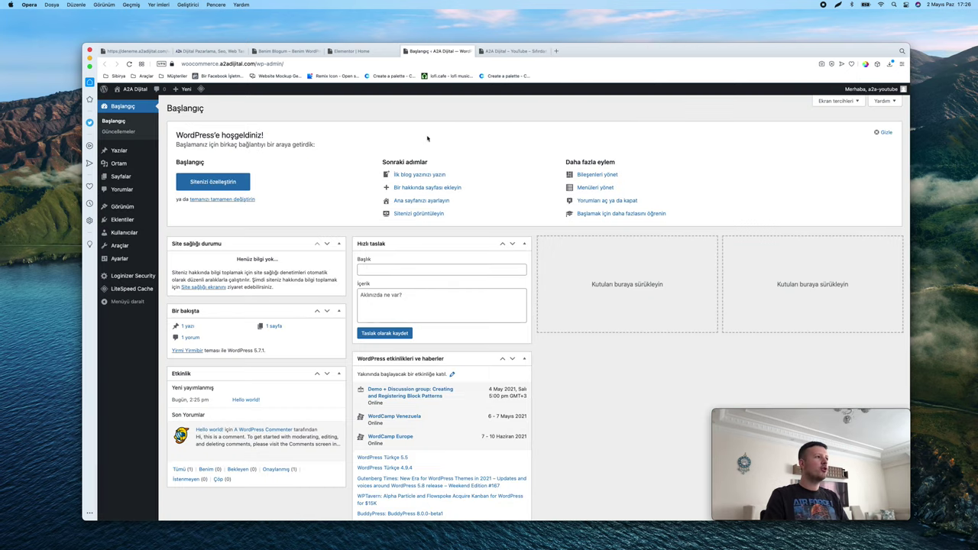
{"action": "left_click", "coordinate": [513, 51]}
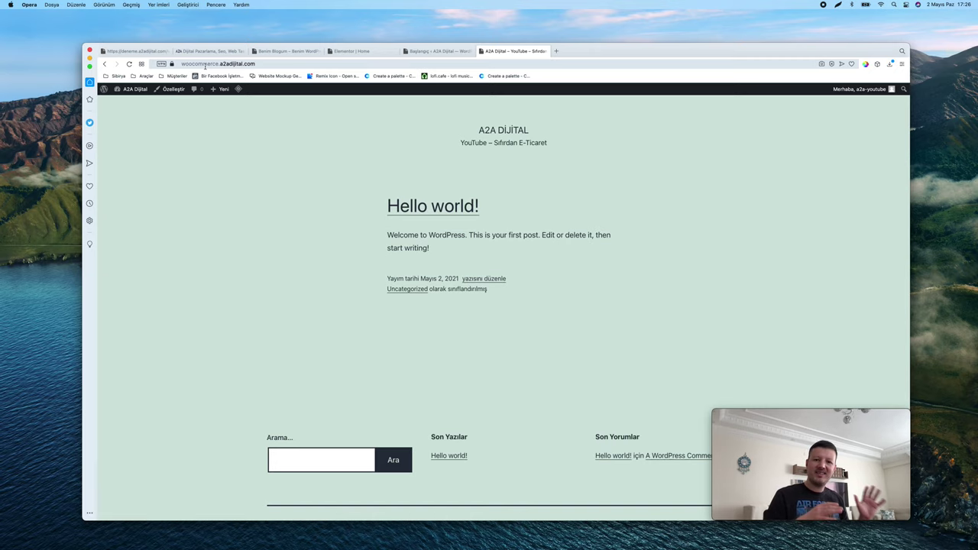
{"action": "scroll", "coordinate": [282, 179], "scroll_direction": "down", "scroll_amount": 1}
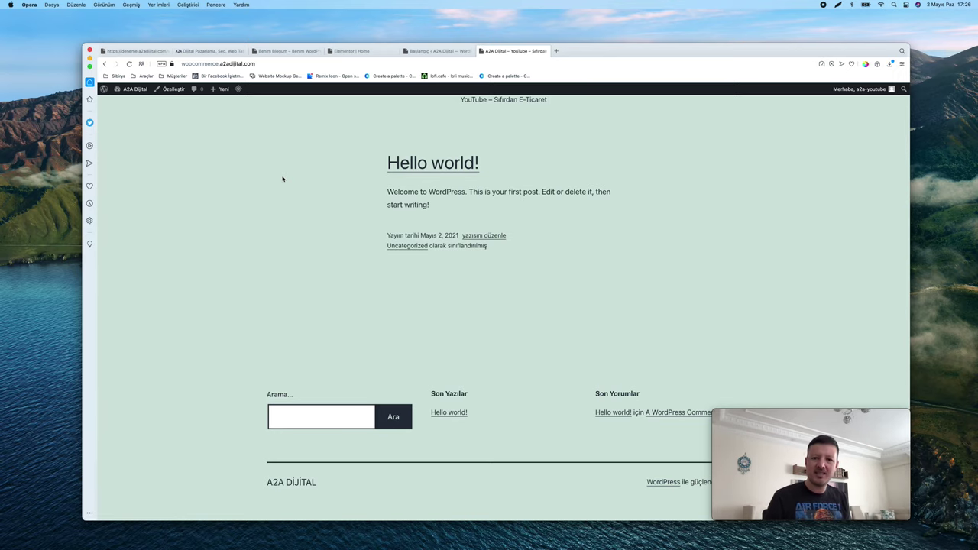
{"action": "scroll", "coordinate": [282, 178], "scroll_direction": "up", "scroll_amount": 2}
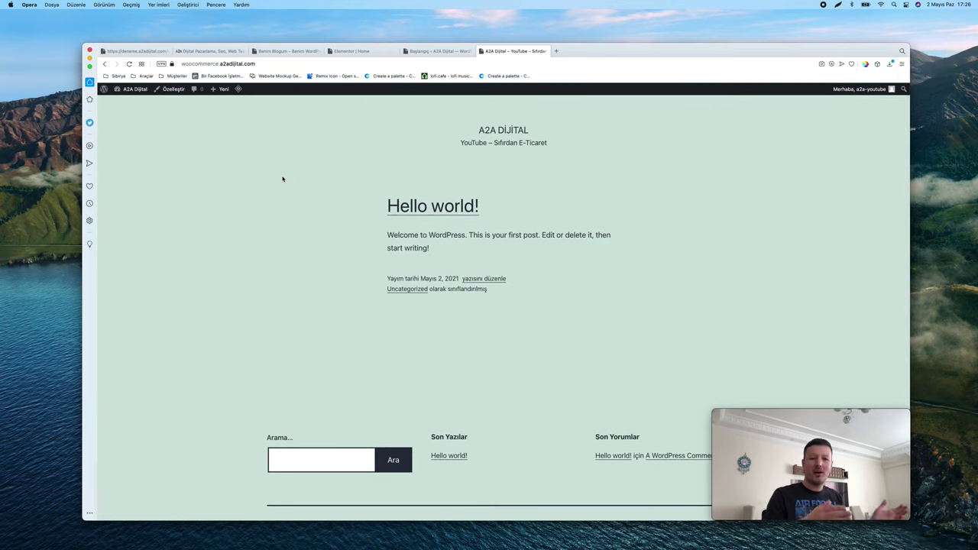
{"action": "left_click", "coordinate": [438, 50]}
Deactivate LiteSpeed Cache under Installed Plugins so only Loginizer stays active
{"action": "mouse_move", "coordinate": [145, 227]}
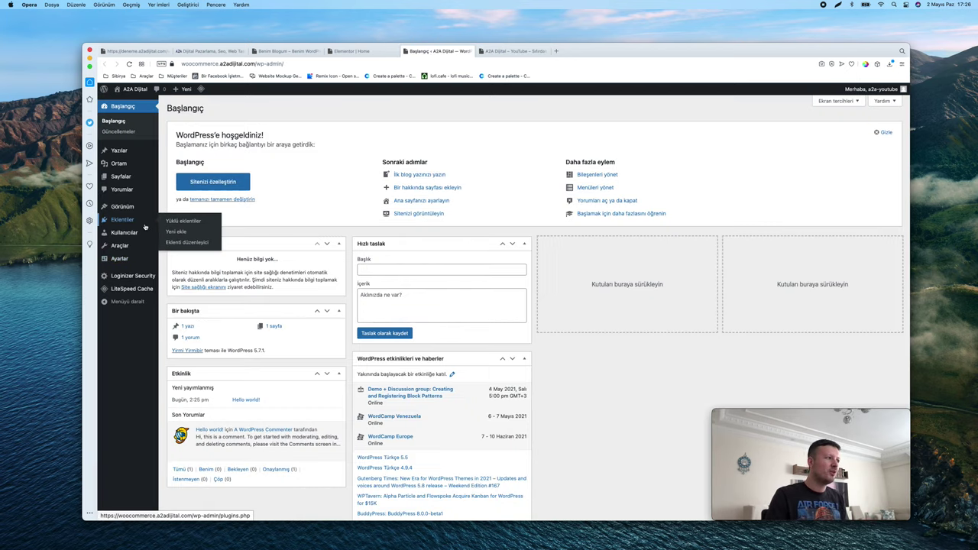
{"action": "key", "text": "super+plus"}
{"action": "key", "text": "super+plus"}
{"action": "key", "text": "super+plus"}
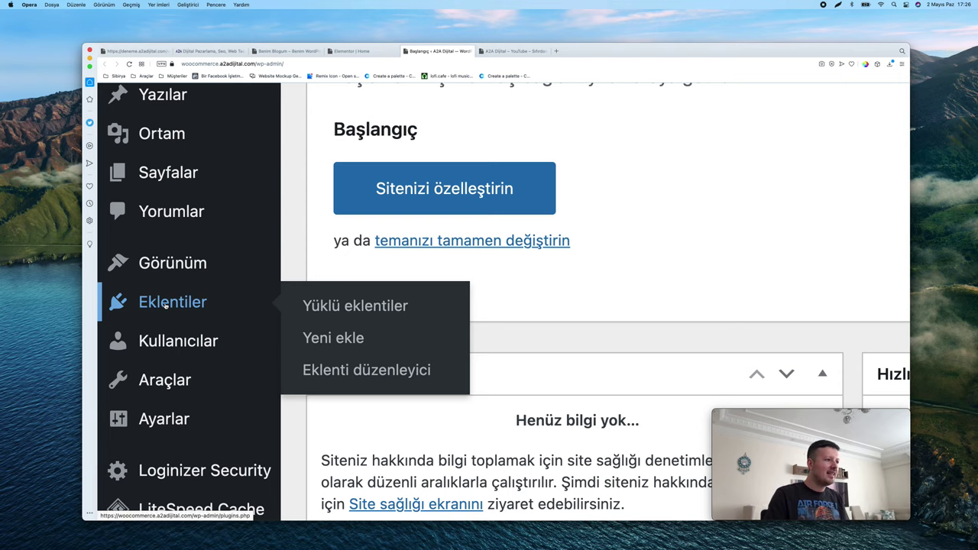
{"action": "left_click", "coordinate": [375, 308]}
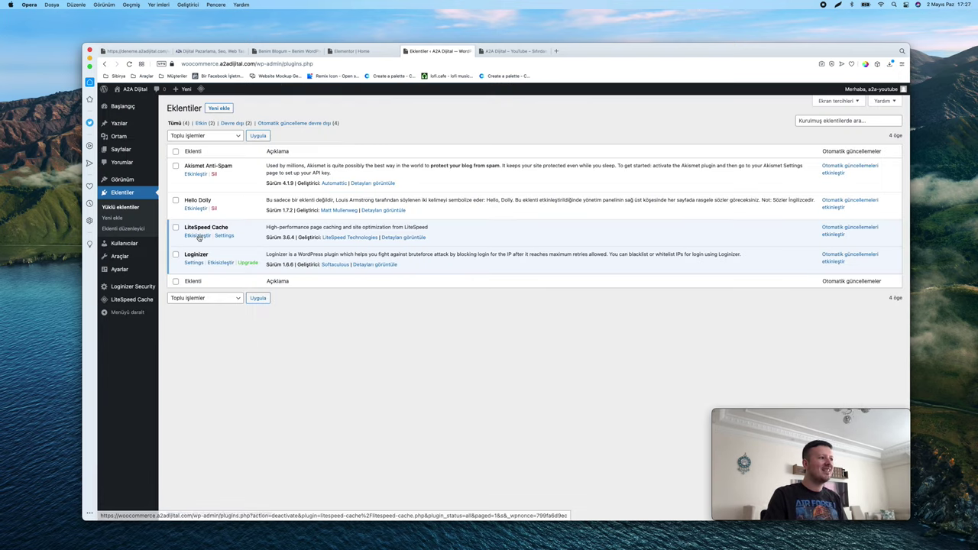
{"action": "scroll", "coordinate": [198, 237], "scroll_direction": "up", "scroll_amount": 5}
{"action": "left_click", "coordinate": [387, 303]}
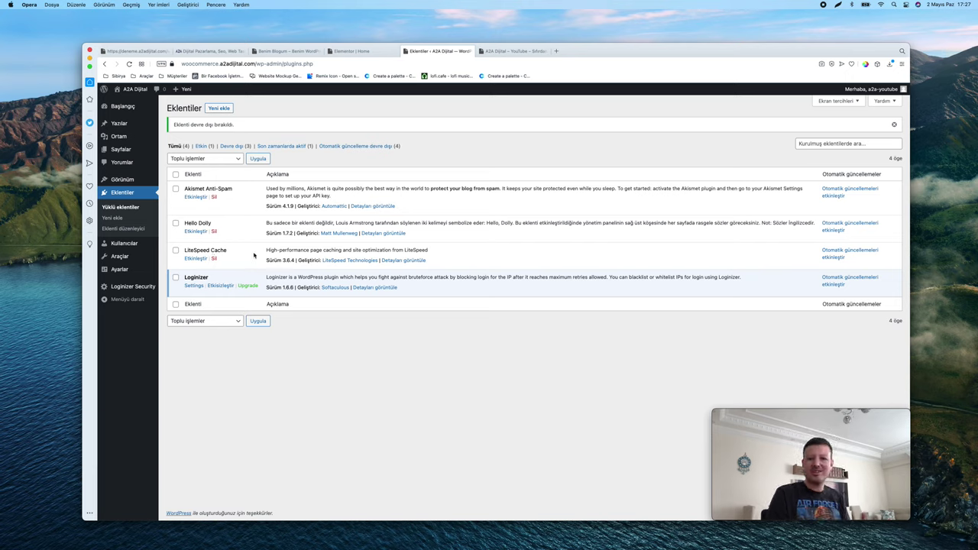
{"action": "mouse_move", "coordinate": [123, 182]}
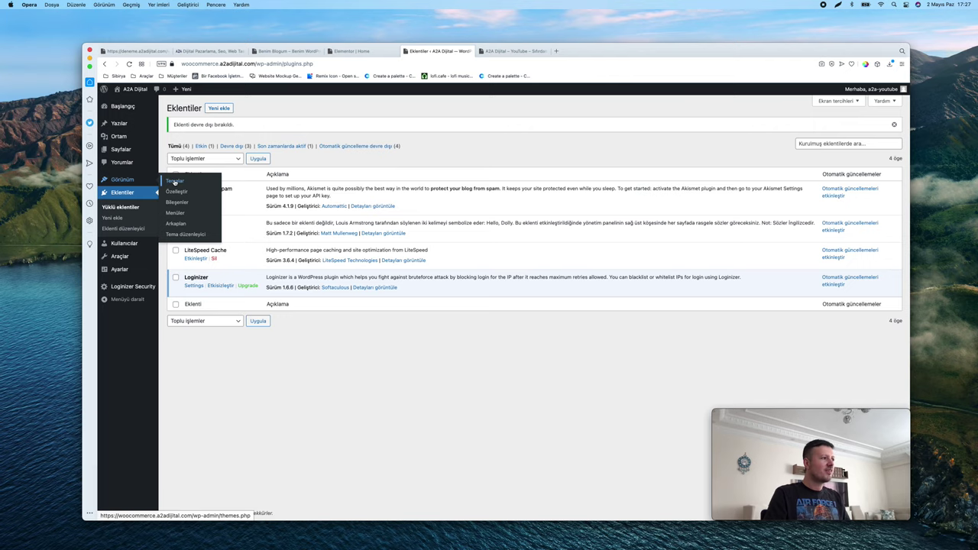
Search the theme directory for Astra, then install and activate it
{"action": "left_click", "coordinate": [174, 182]}
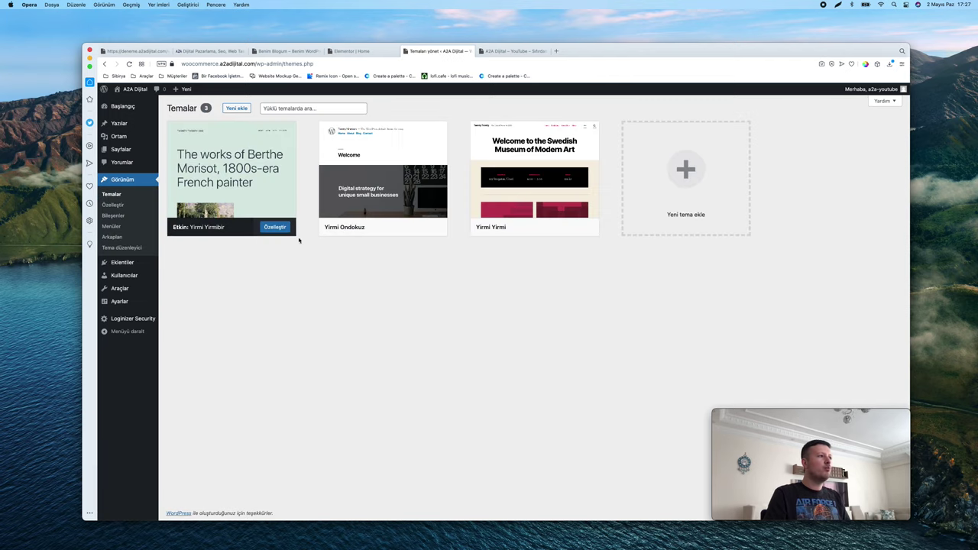
{"action": "left_click", "coordinate": [314, 108]}
{"action": "type", "text": "ast"}
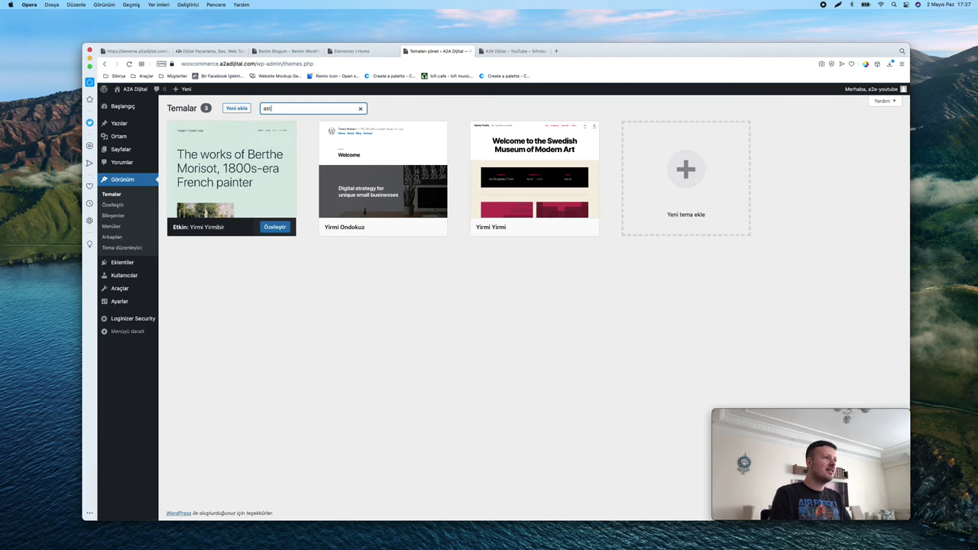
{"action": "type", "text": "ra"}
{"action": "left_click", "coordinate": [237, 108]}
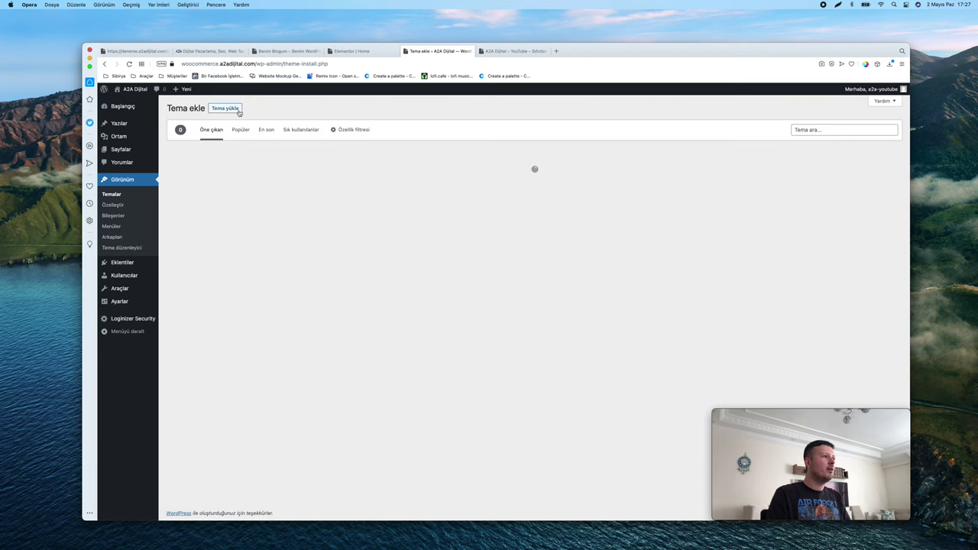
{"action": "left_click", "coordinate": [841, 129]}
{"action": "type", "text": "astra"}
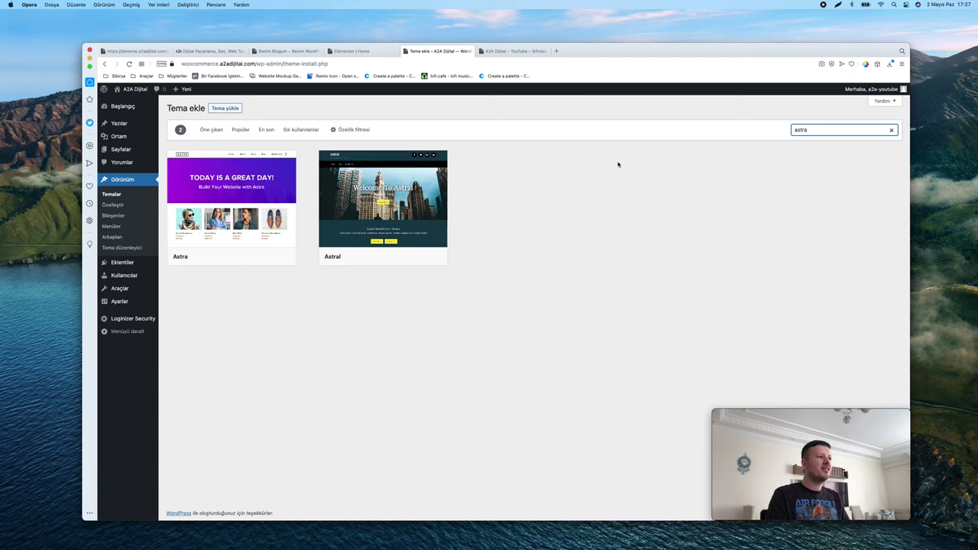
{"action": "left_click", "coordinate": [247, 257]}
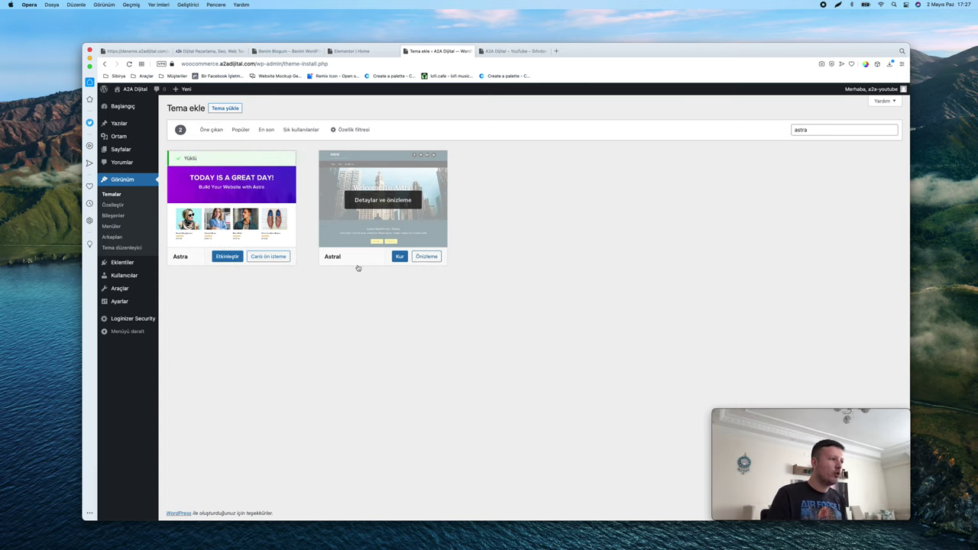
{"action": "left_click", "coordinate": [233, 256]}
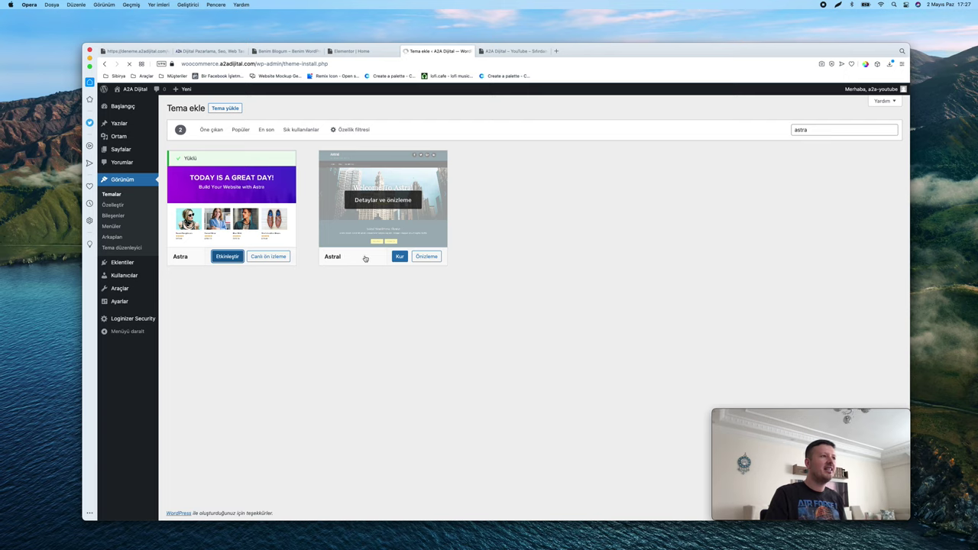
Open the site's front end in new tabs to check the Astra styling
{"action": "key", "text": "ctrl+Tab"}
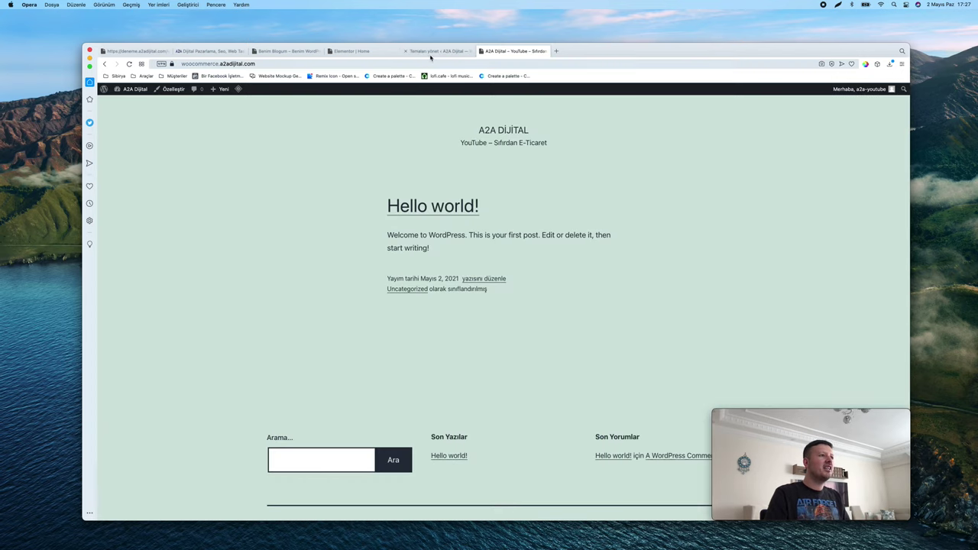
{"action": "left_click", "coordinate": [433, 52]}
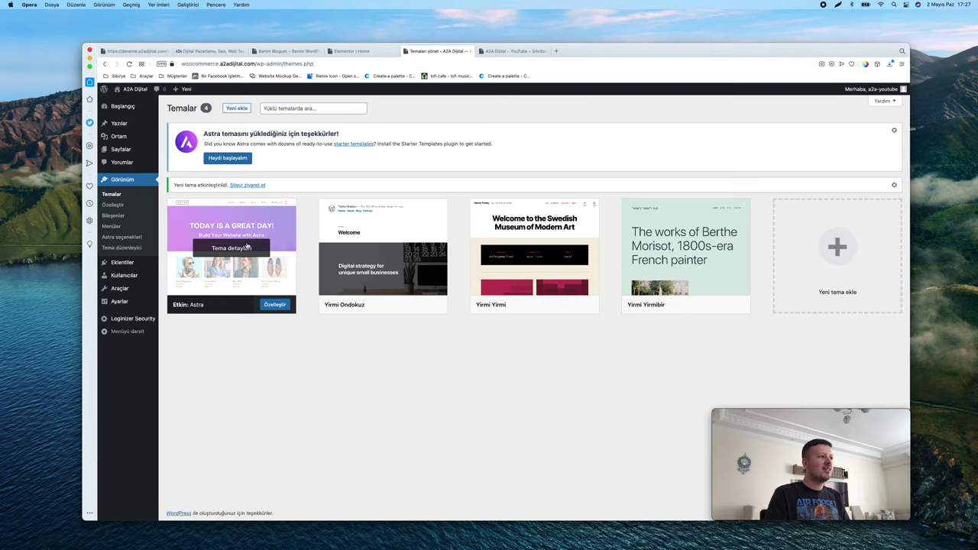
{"action": "right_click", "coordinate": [131, 99]}
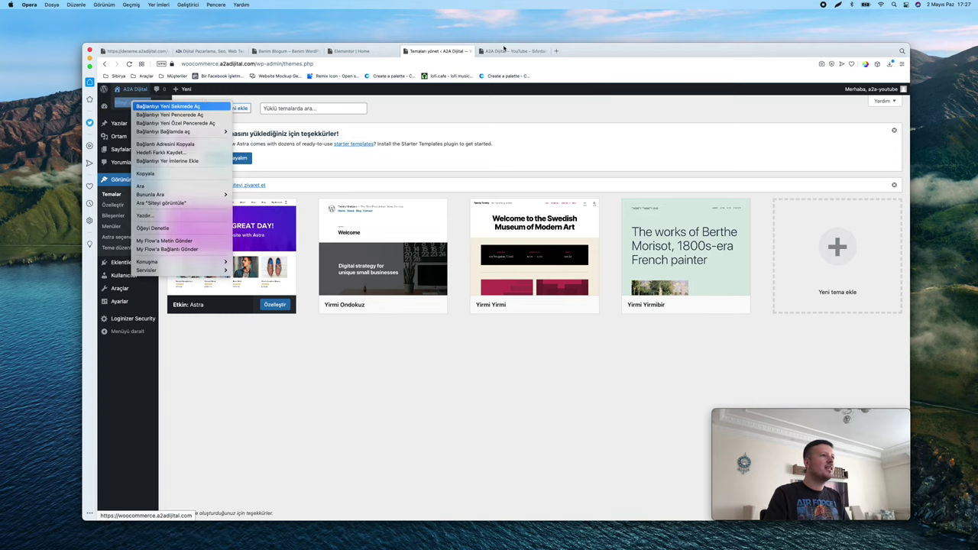
{"action": "left_click", "coordinate": [160, 104]}
{"action": "left_click", "coordinate": [569, 52]}
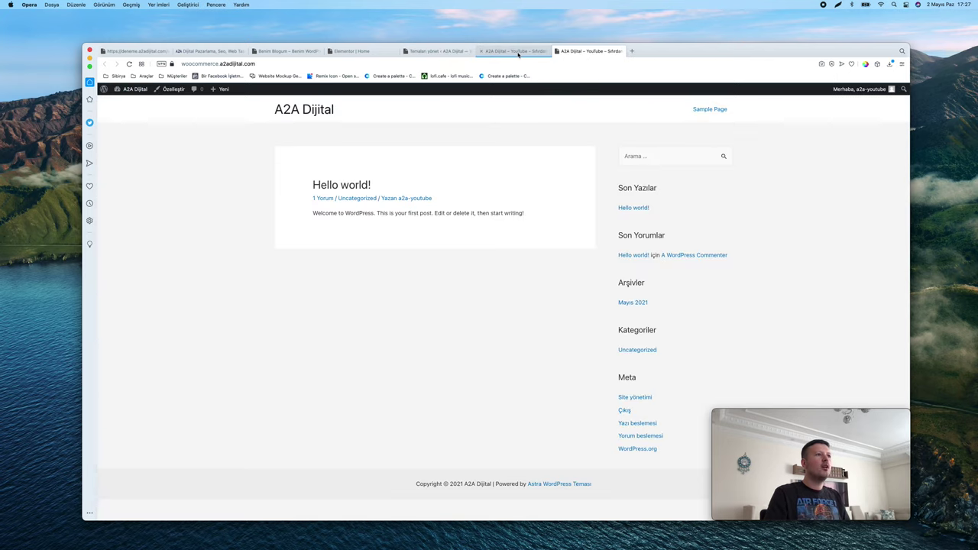
{"action": "left_click", "coordinate": [513, 51]}
{"action": "scroll", "coordinate": [507, 207], "scroll_direction": "down", "scroll_amount": 2}
{"action": "scroll", "coordinate": [507, 206], "scroll_direction": "up", "scroll_amount": 2}
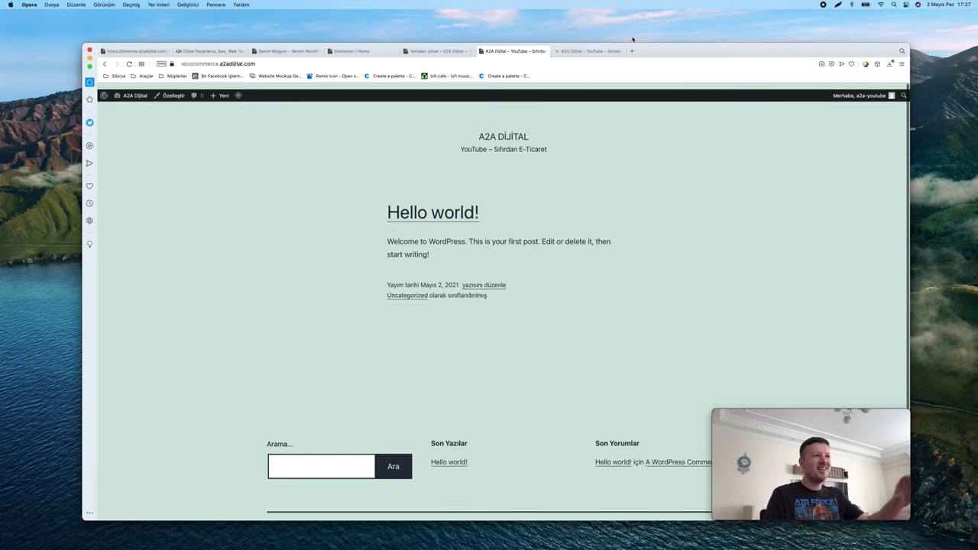
{"action": "left_click", "coordinate": [582, 52]}
{"action": "left_click", "coordinate": [437, 51]}
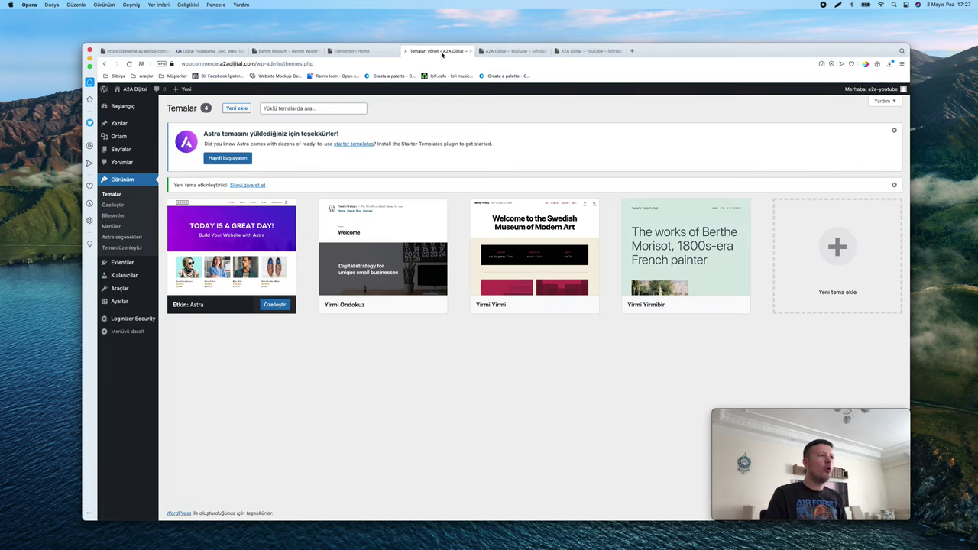
Search plugins for 'starter templa', then install and activate Starter Templates by Brainstorm Force
{"action": "mouse_move", "coordinate": [124, 262]}
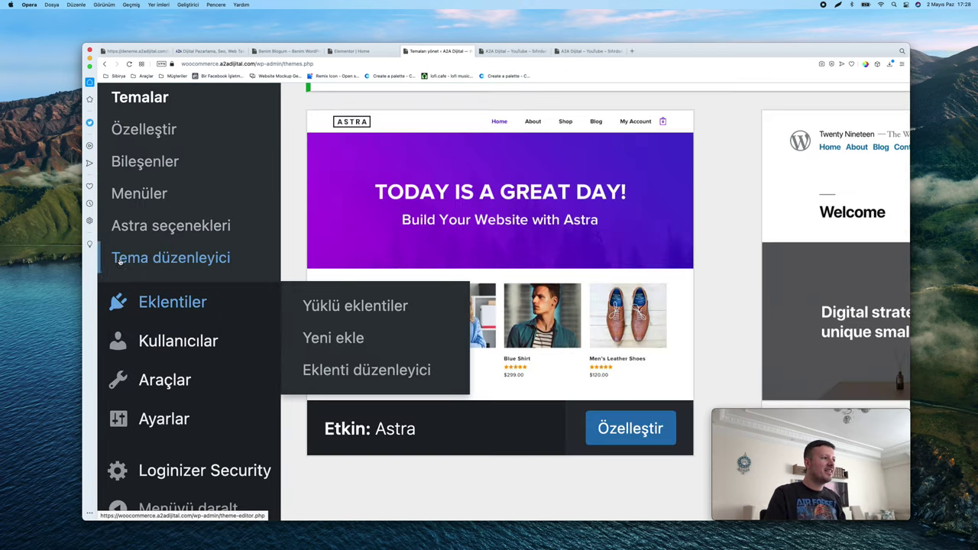
{"action": "left_click", "coordinate": [333, 338]}
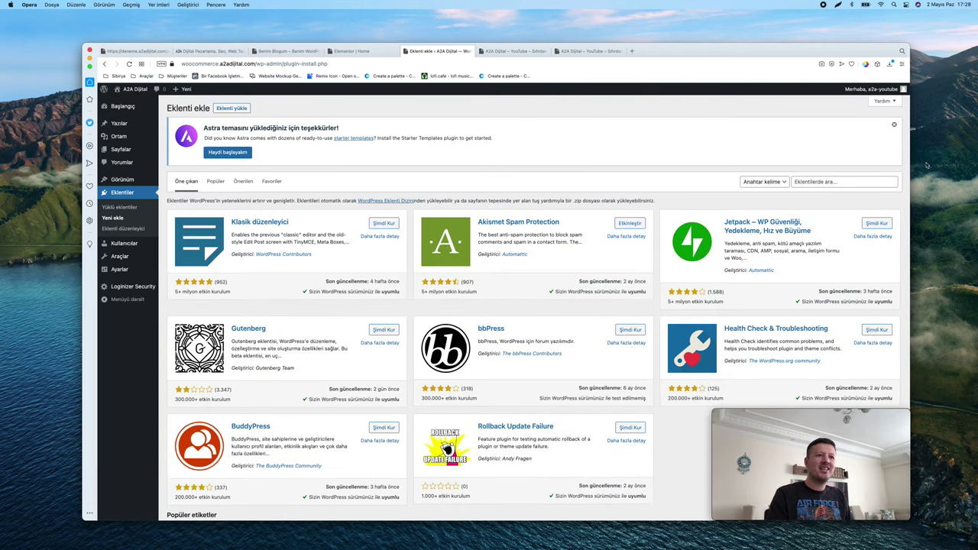
{"action": "left_click", "coordinate": [841, 182]}
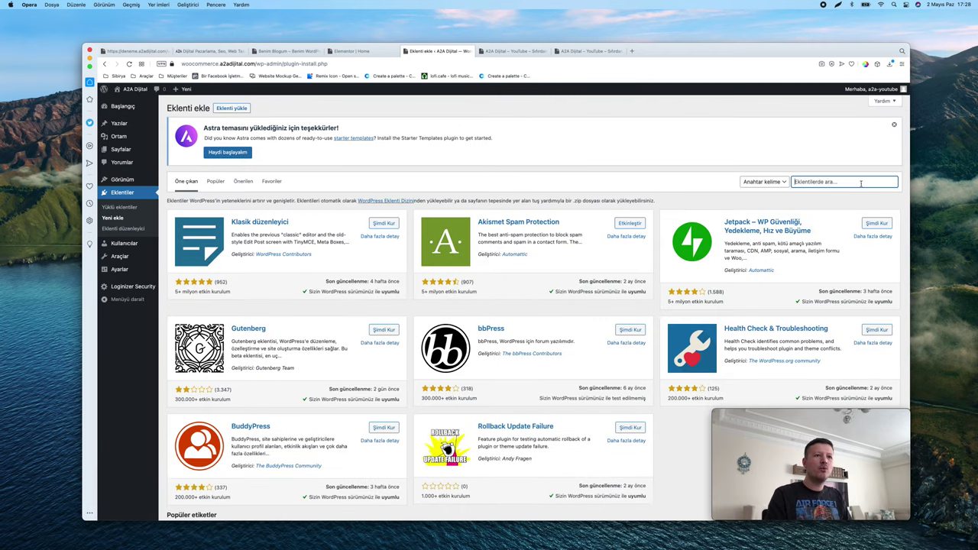
{"action": "type", "text": "star"}
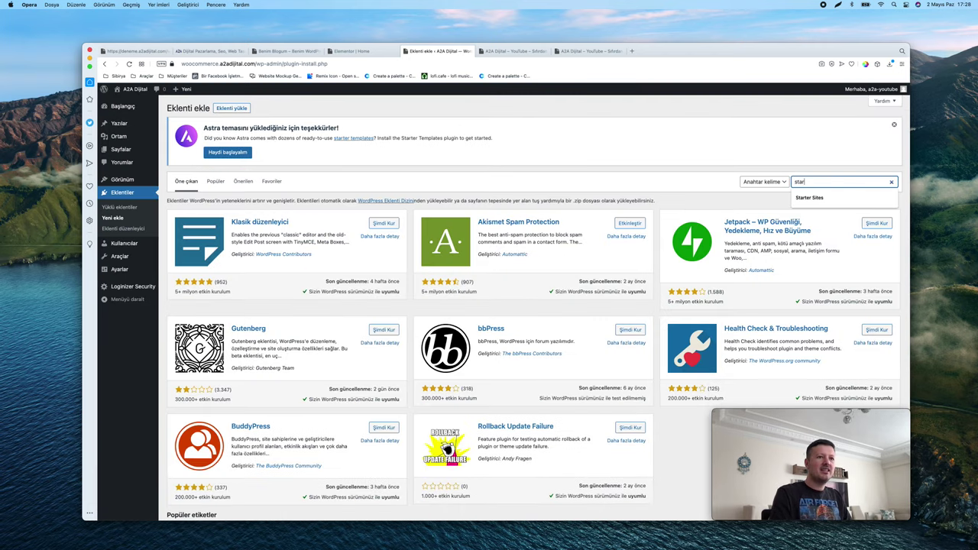
{"action": "type", "text": "ter tem"}
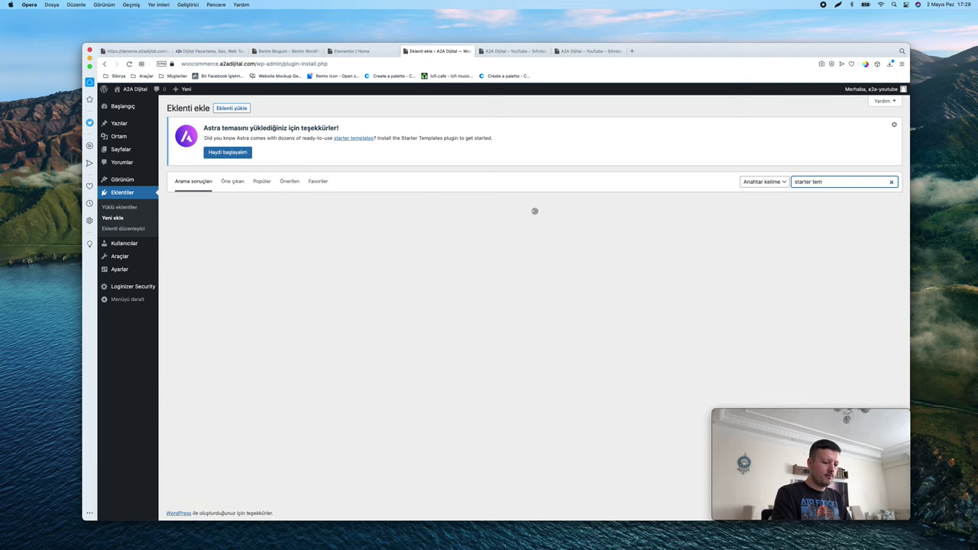
{"action": "type", "text": "plates"}
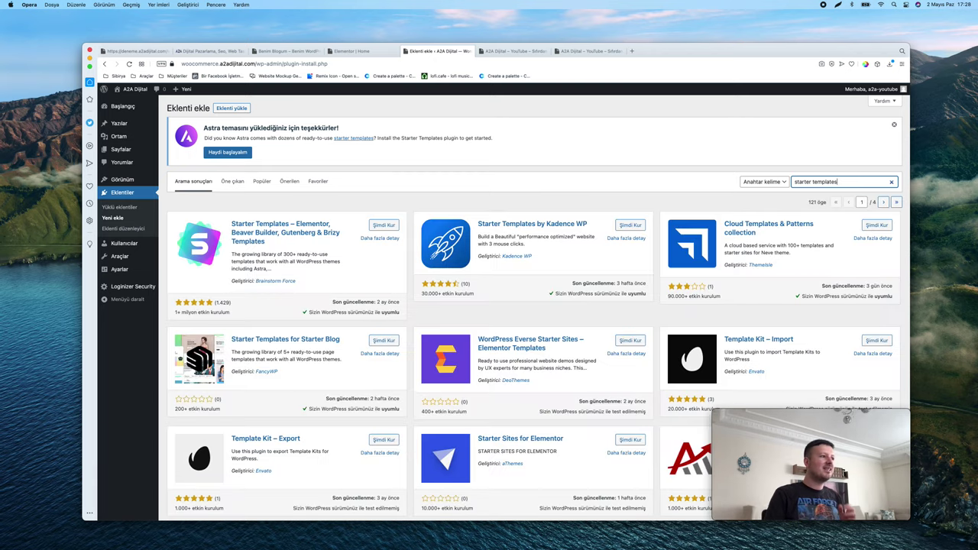
{"action": "key", "text": "super+plus"}
{"action": "key", "text": "super+plus"}
{"action": "key", "text": "super+plus"}
{"action": "key", "text": "super+plus"}
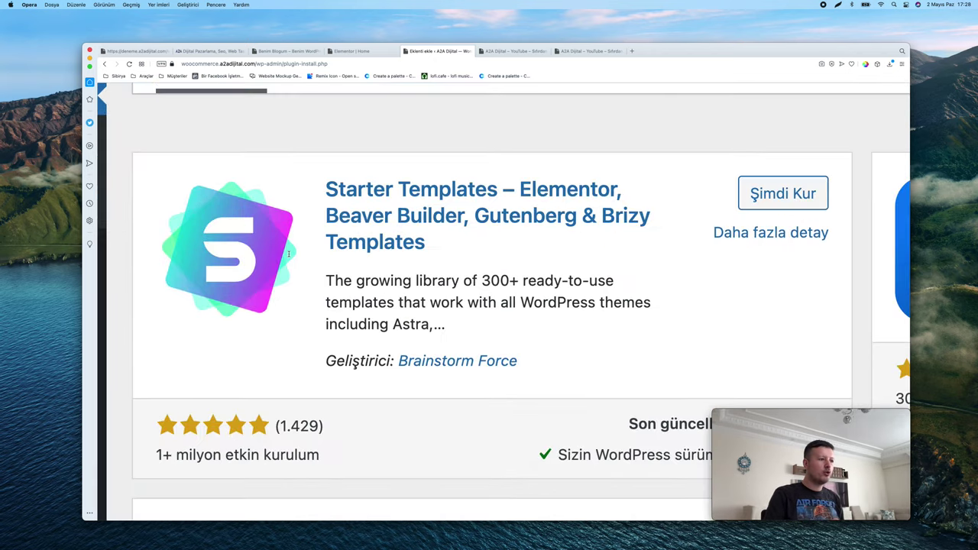
{"action": "scroll", "coordinate": [289, 254], "scroll_direction": "down", "scroll_amount": 1}
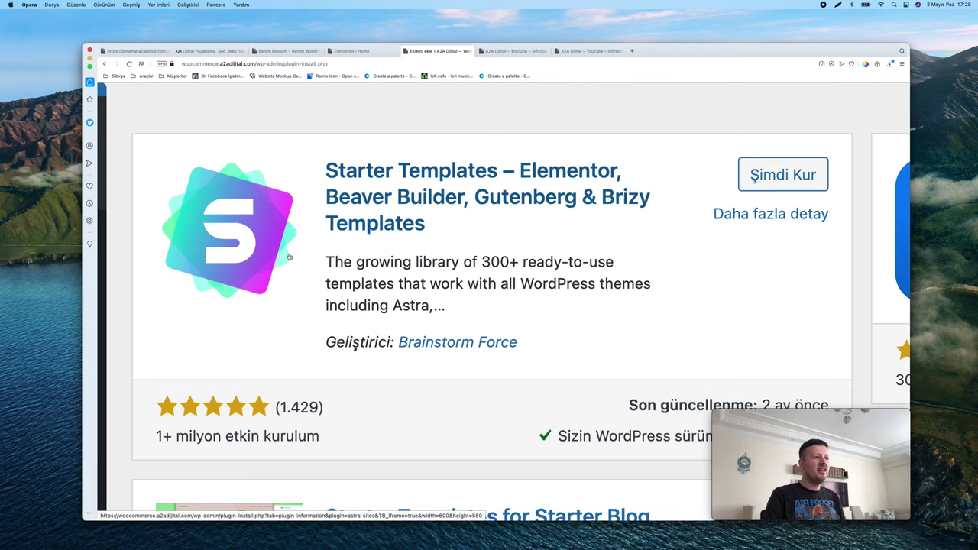
{"action": "left_click", "coordinate": [795, 175]}
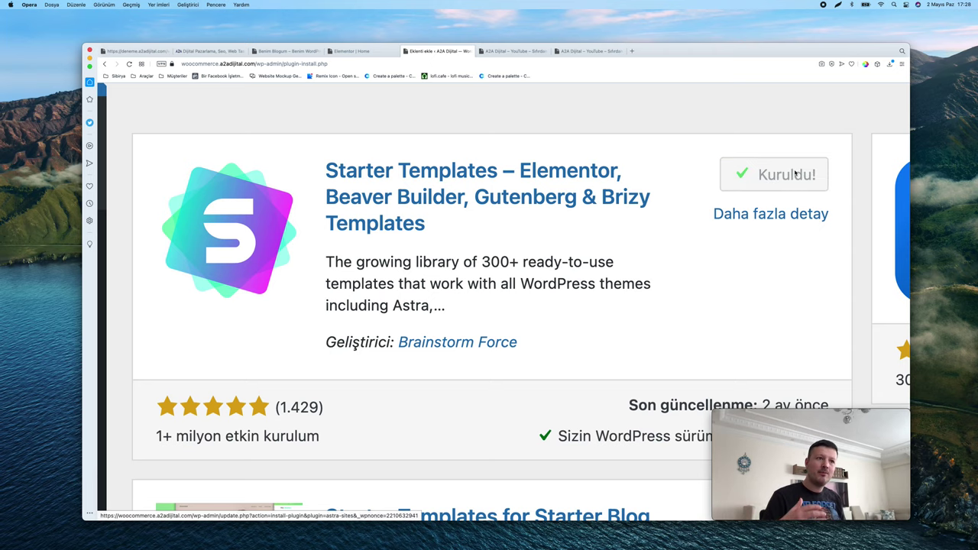
{"action": "left_click", "coordinate": [795, 175]}
{"action": "scroll", "coordinate": [794, 175], "scroll_direction": "down", "scroll_amount": 5}
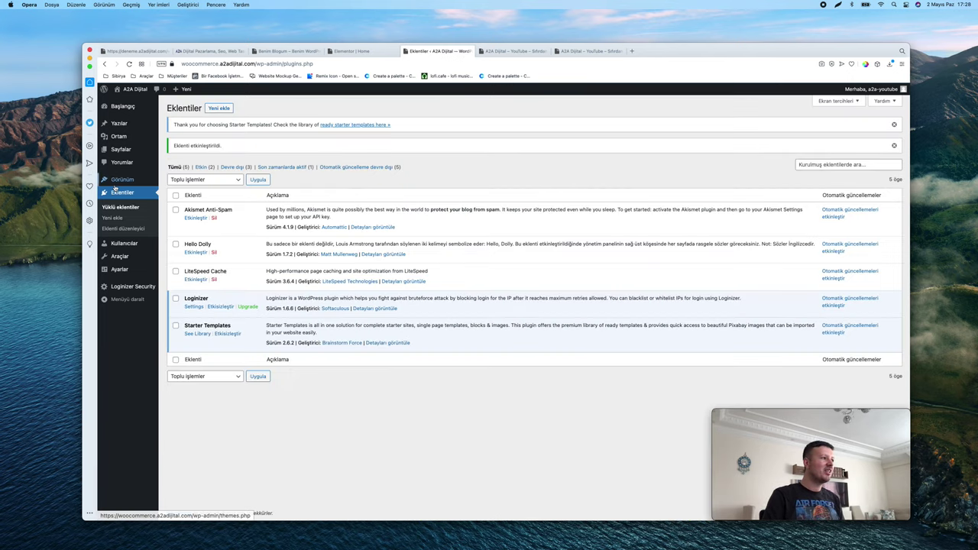
Open Appearance > Starter Templates and choose Elementor as the page builder
{"action": "mouse_move", "coordinate": [122, 179]}
{"action": "scroll", "coordinate": [174, 182], "scroll_direction": "up", "scroll_amount": 5}
{"action": "scroll", "coordinate": [336, 328], "scroll_direction": "down", "scroll_amount": 2}
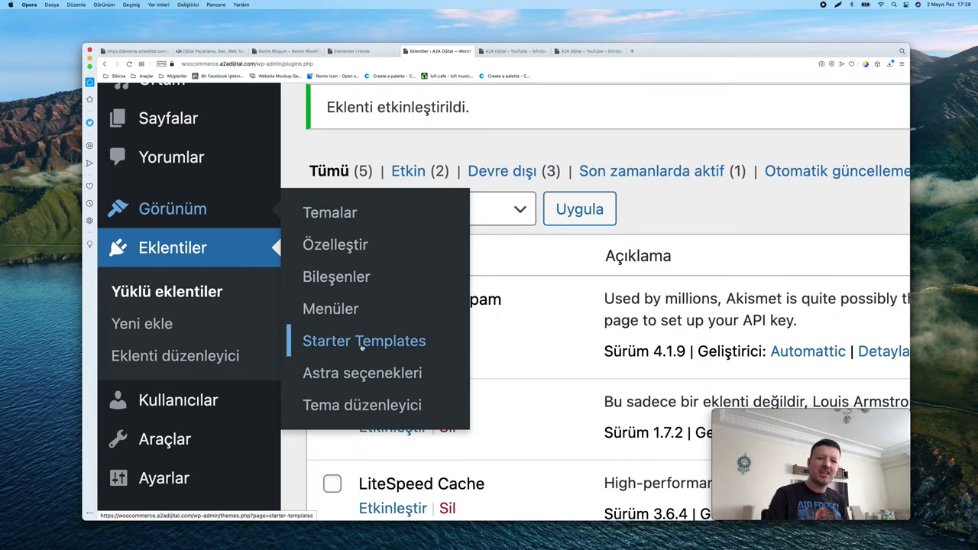
{"action": "left_click", "coordinate": [364, 343]}
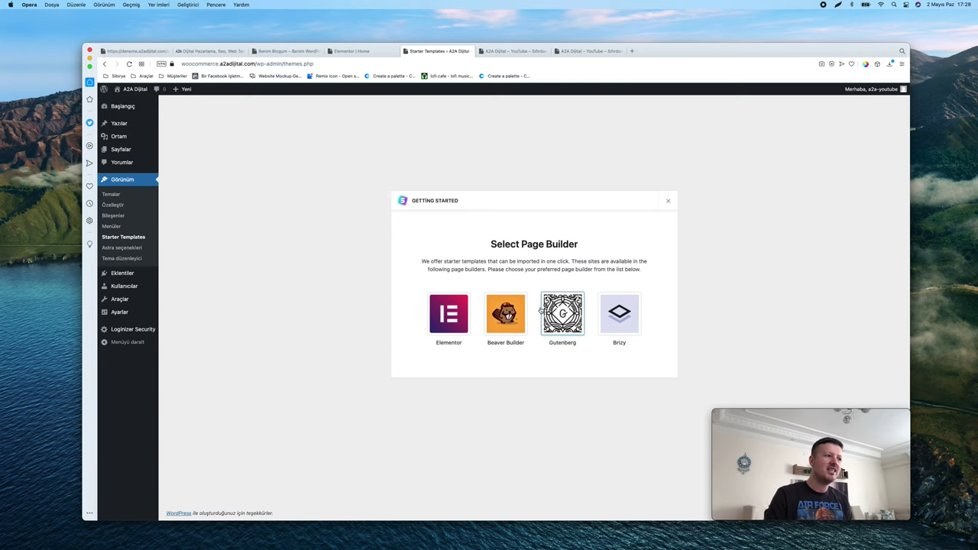
{"action": "left_click", "coordinate": [446, 309]}
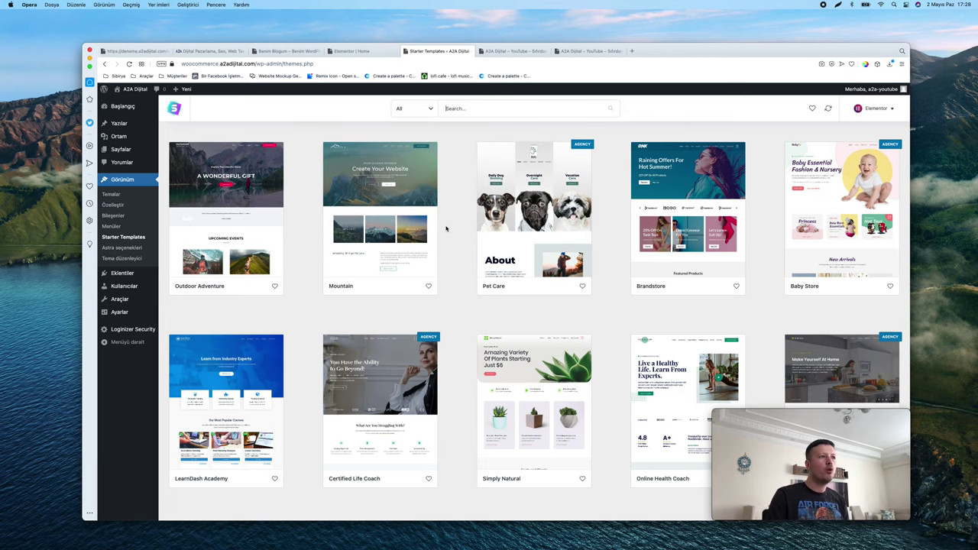
Browse the site template gallery, including Mountain, Brandstore and Baby Store
{"action": "scroll", "coordinate": [445, 225], "scroll_direction": "down", "scroll_amount": 10}
{"action": "scroll", "coordinate": [446, 228], "scroll_direction": "down", "scroll_amount": 15}
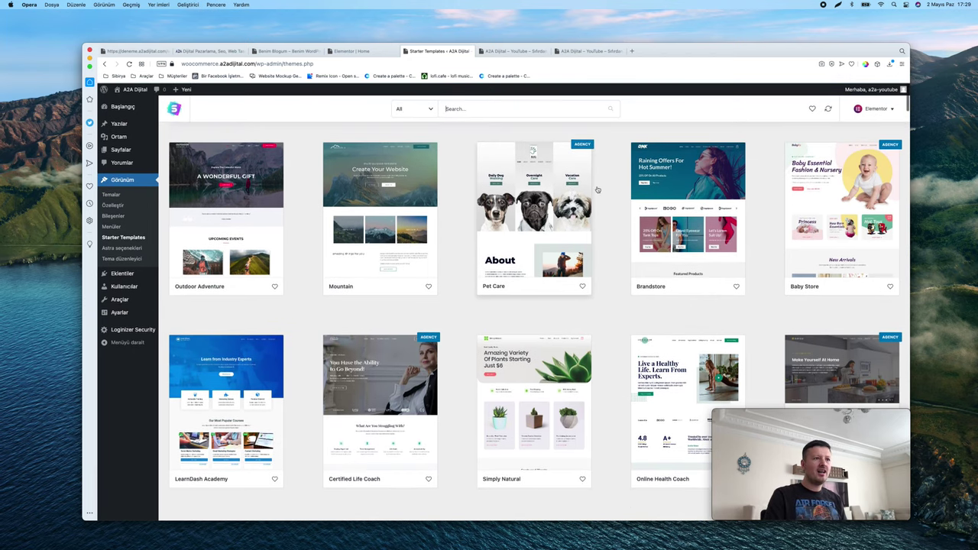
{"action": "left_click", "coordinate": [704, 167]}
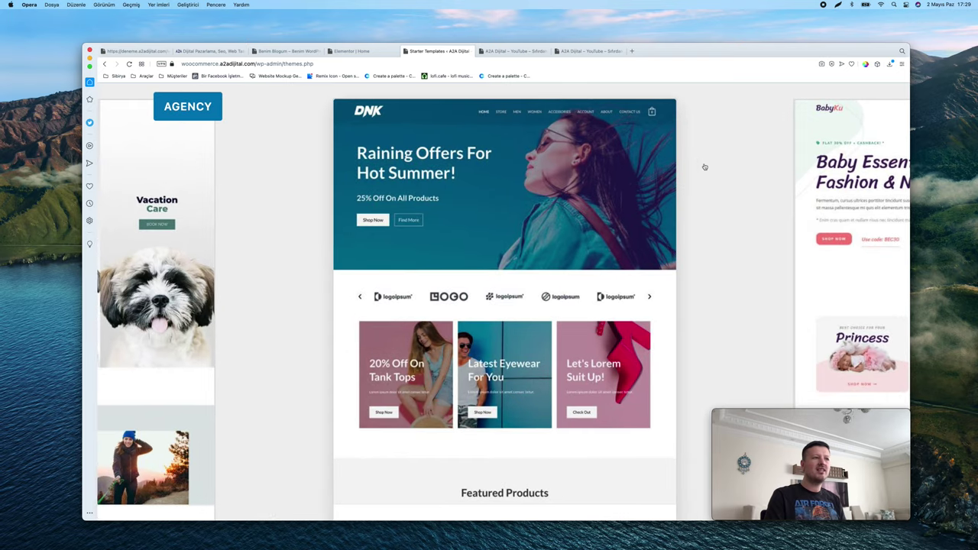
{"action": "scroll", "coordinate": [704, 166], "scroll_direction": "right", "scroll_amount": 5}
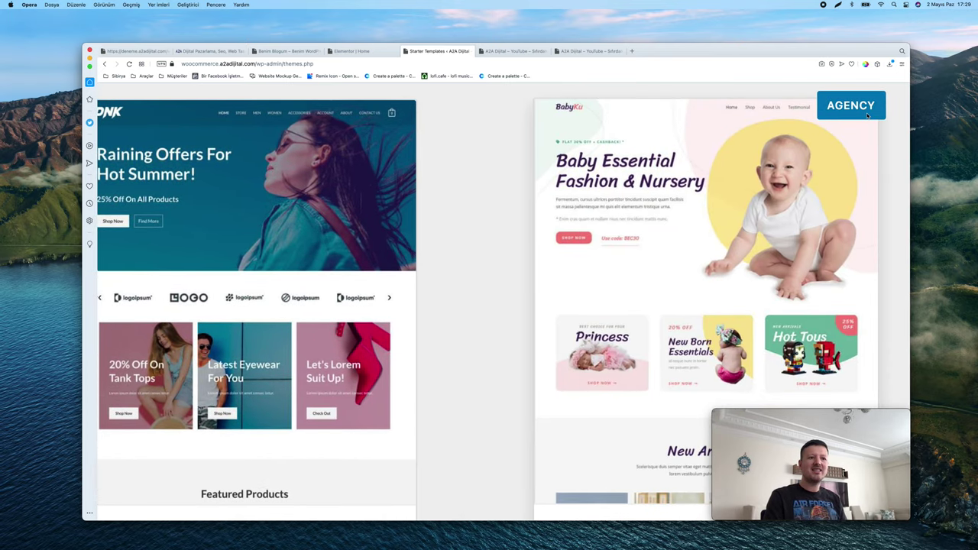
{"action": "mouse_move", "coordinate": [863, 118]}
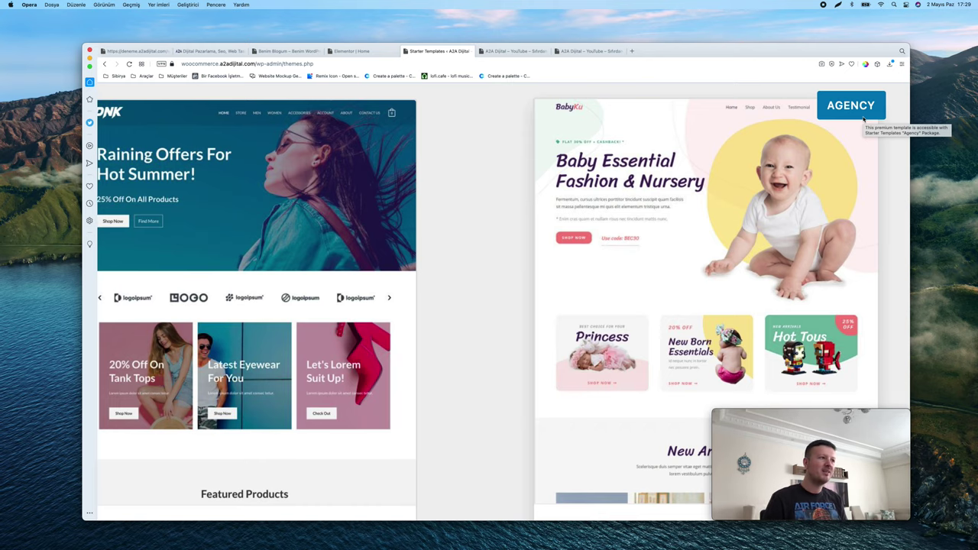
{"action": "scroll", "coordinate": [595, 207], "scroll_direction": "left", "scroll_amount": 3}
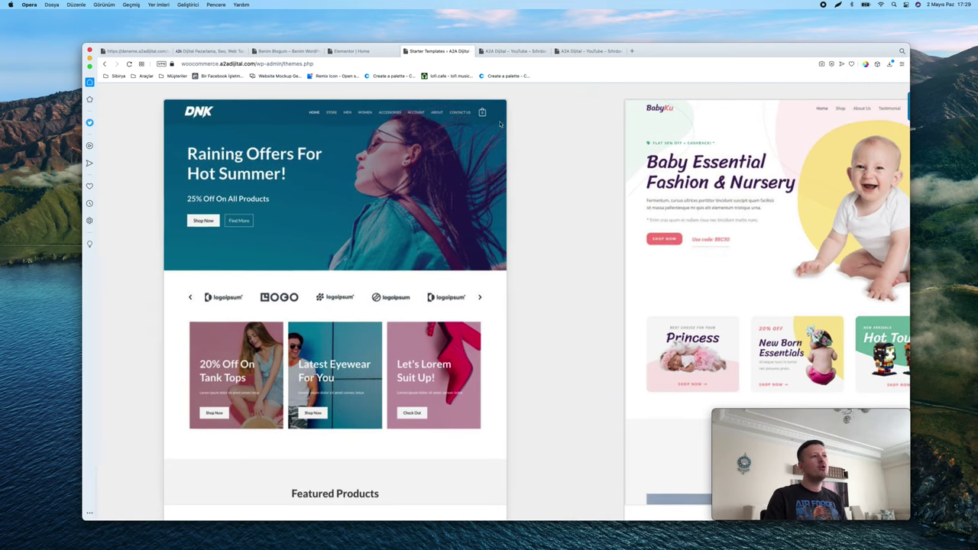
{"action": "scroll", "coordinate": [480, 142], "scroll_direction": "down", "scroll_amount": 5}
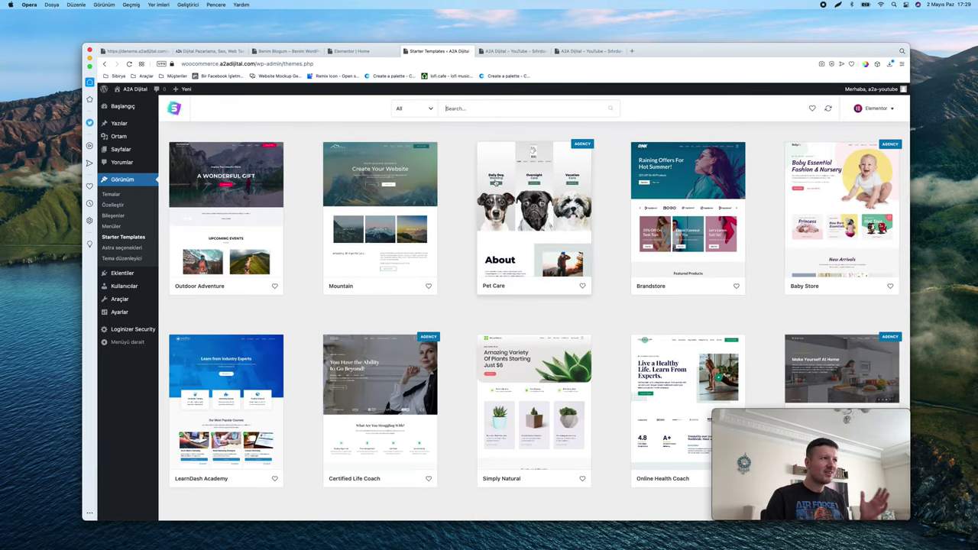
{"action": "scroll", "coordinate": [409, 116], "scroll_direction": "up", "scroll_amount": 5}
{"action": "scroll", "coordinate": [409, 117], "scroll_direction": "up", "scroll_amount": 5}
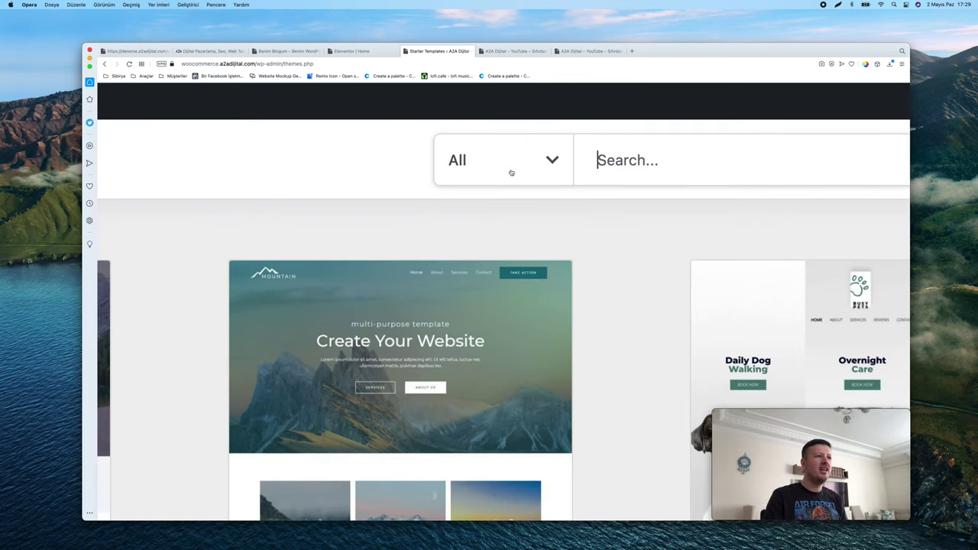
{"action": "scroll", "coordinate": [668, 168], "scroll_direction": "right", "scroll_amount": 5}
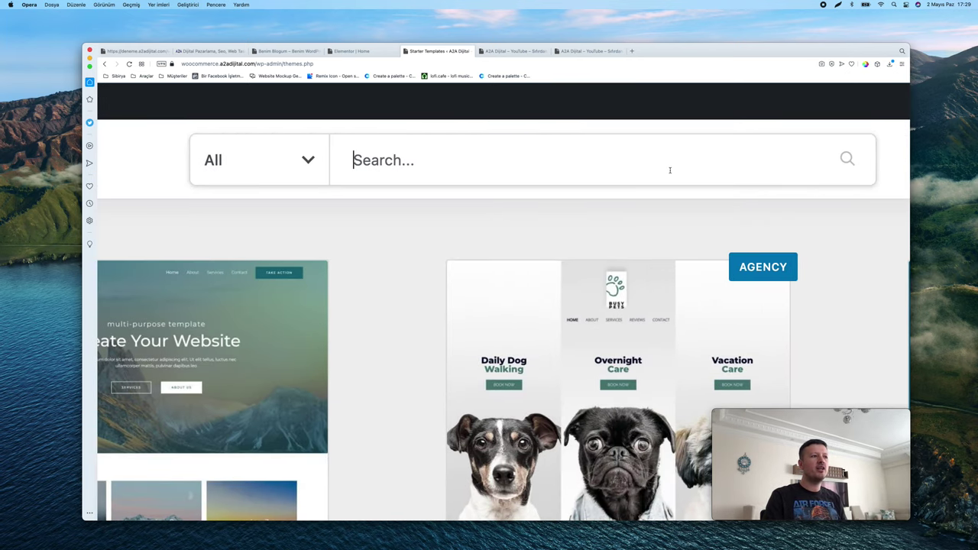
Filter the gallery to Free and eCommerce, showing Brandstore, Simply Natural, Organic Store and others
{"action": "left_click", "coordinate": [280, 160]}
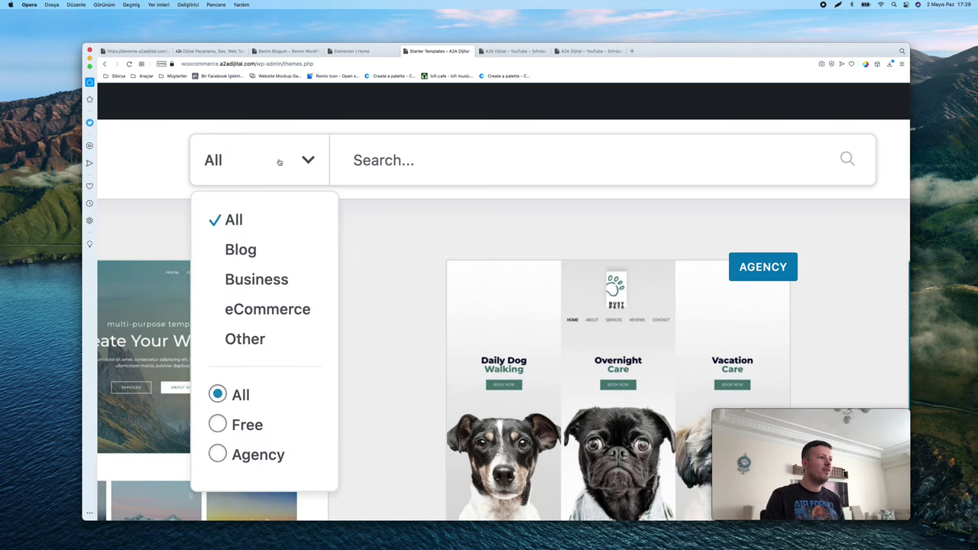
{"action": "left_click", "coordinate": [218, 425]}
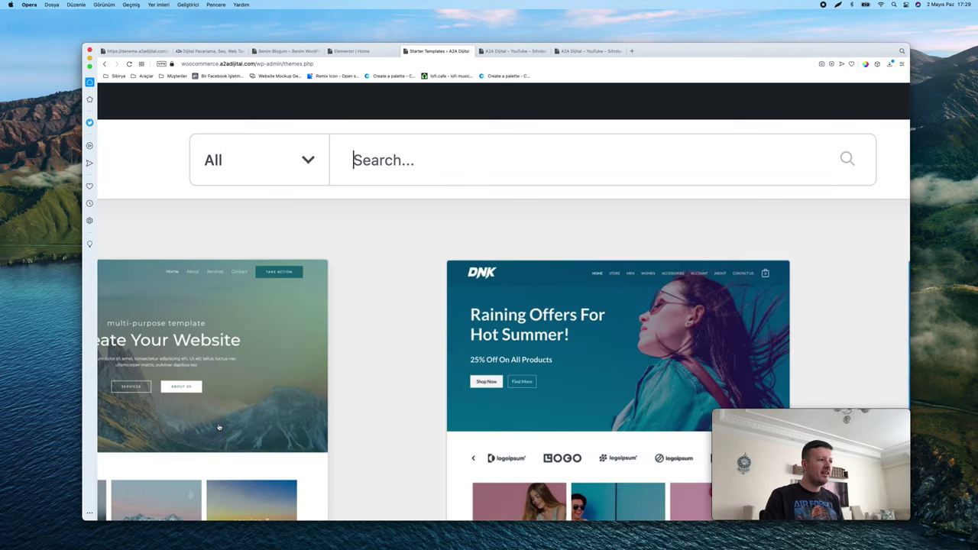
{"action": "left_click", "coordinate": [291, 164]}
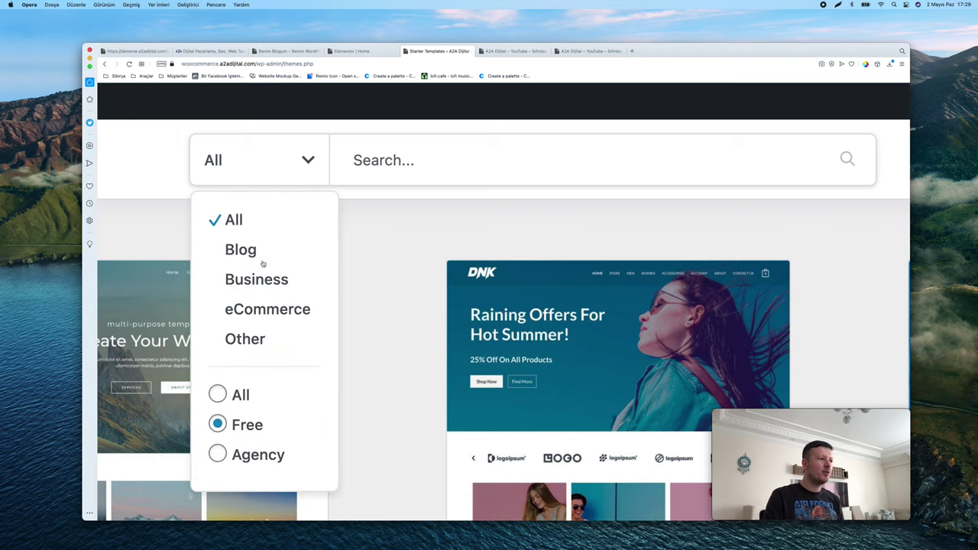
{"action": "left_click", "coordinate": [260, 309]}
{"action": "scroll", "coordinate": [293, 202], "scroll_direction": "down", "scroll_amount": 5}
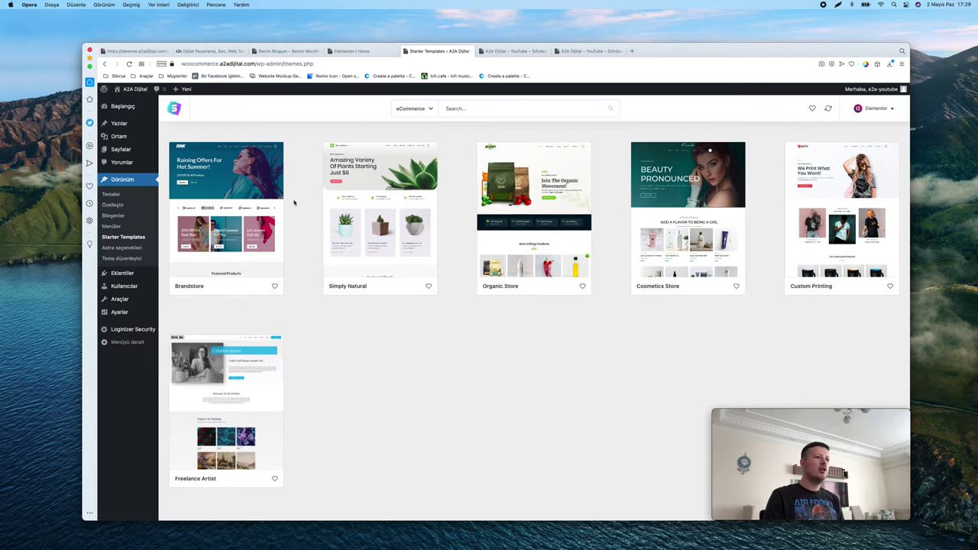
{"action": "scroll", "coordinate": [423, 284], "scroll_direction": "down", "scroll_amount": 2}
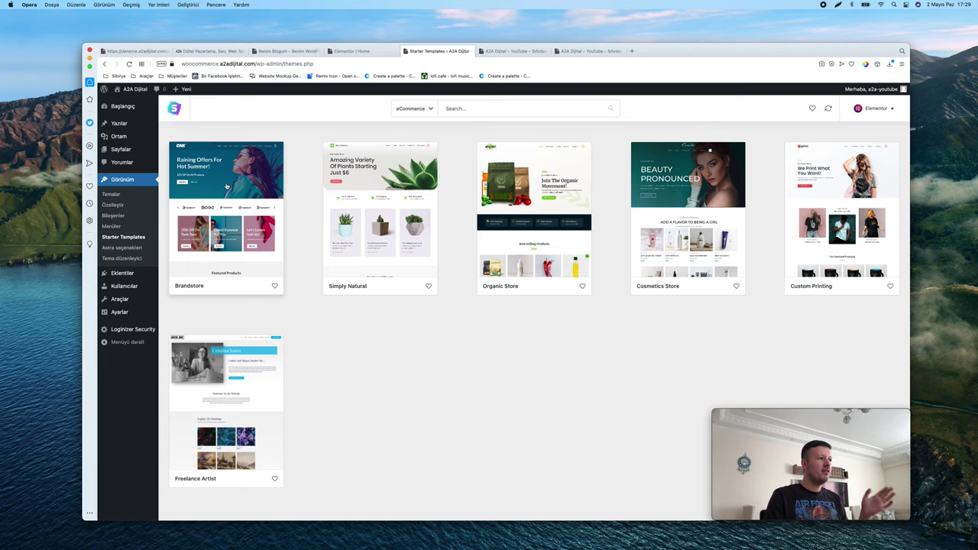
Open the Brandstore template details and start the Import Complete Site process
{"action": "left_click", "coordinate": [227, 186]}
{"action": "scroll", "coordinate": [505, 243], "scroll_direction": "down", "scroll_amount": 5}
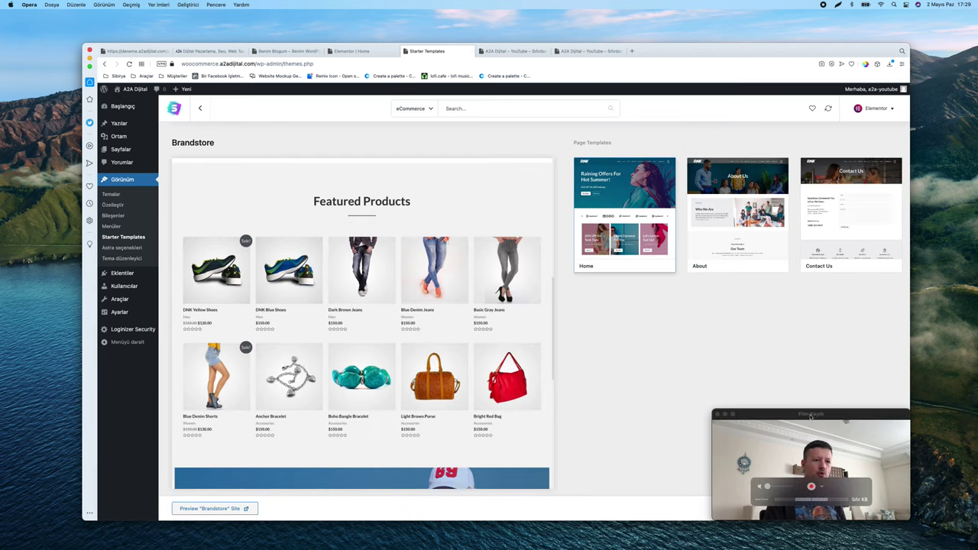
{"action": "left_click_drag", "start_coordinate": [811, 459], "coordinate": [807, 424]}
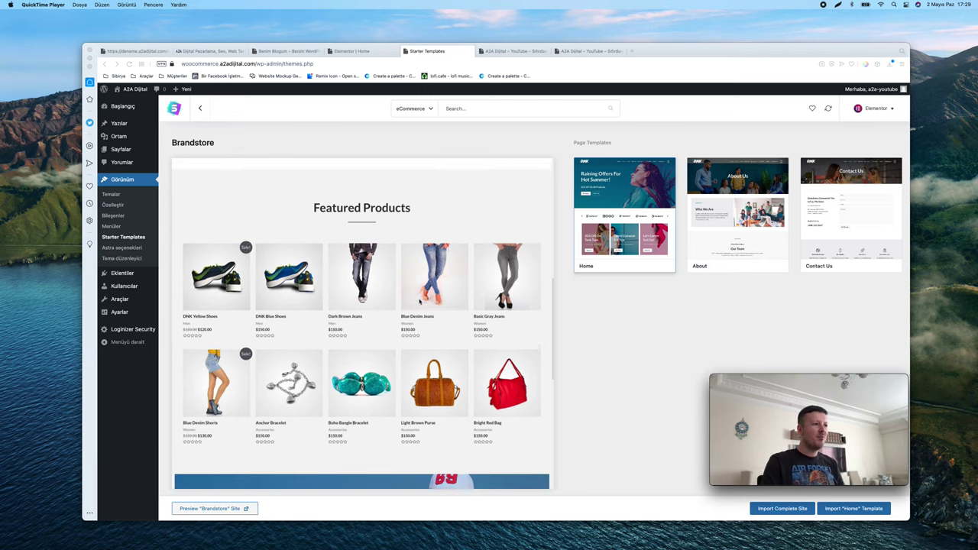
{"action": "left_click", "coordinate": [774, 509]}
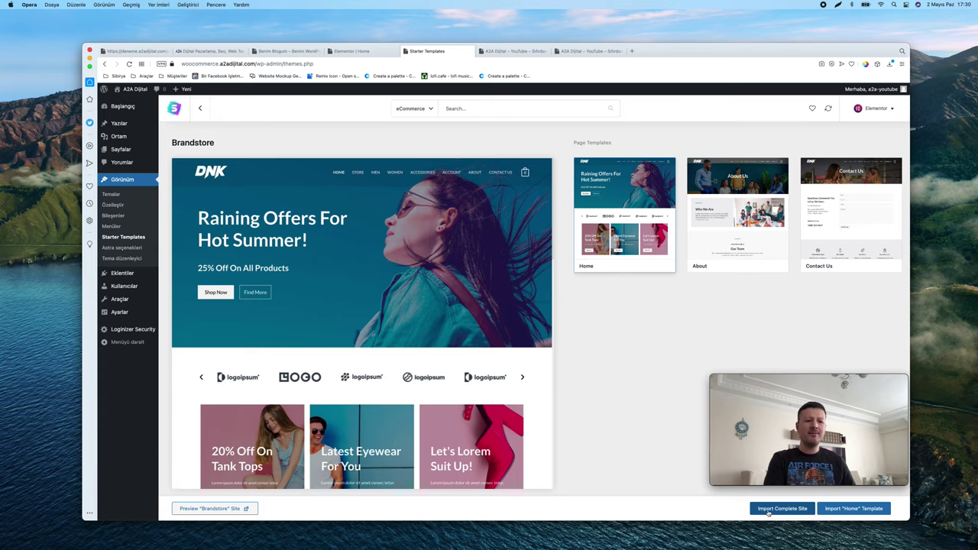
{"action": "left_click", "coordinate": [768, 512]}
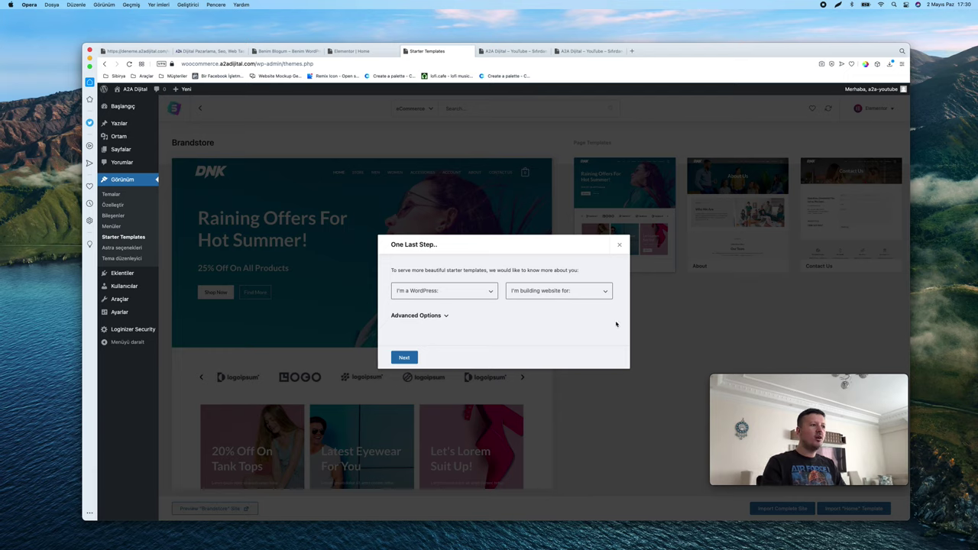
Answer the import questionnaire as Expert, building for Myself/My company, and continue
{"action": "left_click", "coordinate": [456, 290]}
{"action": "left_click", "coordinate": [437, 318]}
{"action": "left_click", "coordinate": [557, 291]}
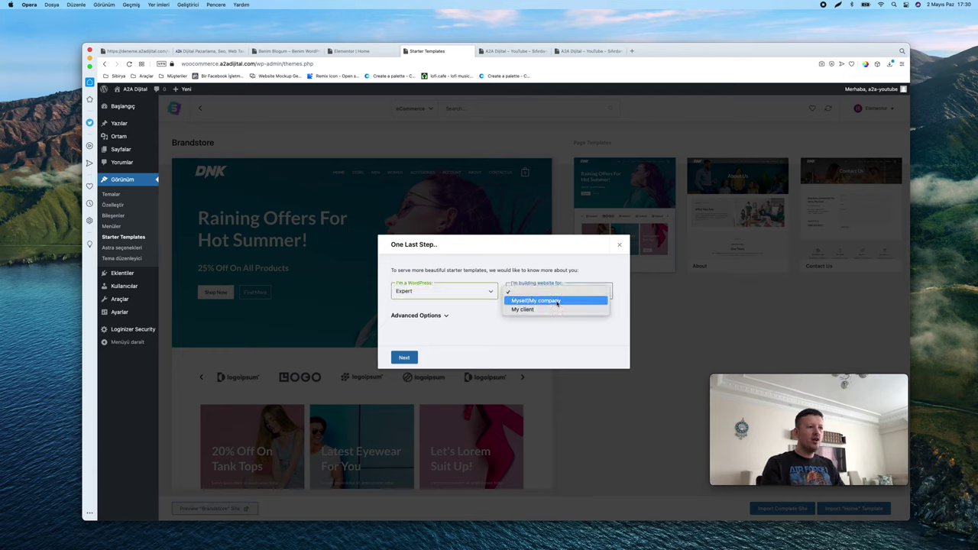
{"action": "left_click", "coordinate": [557, 303]}
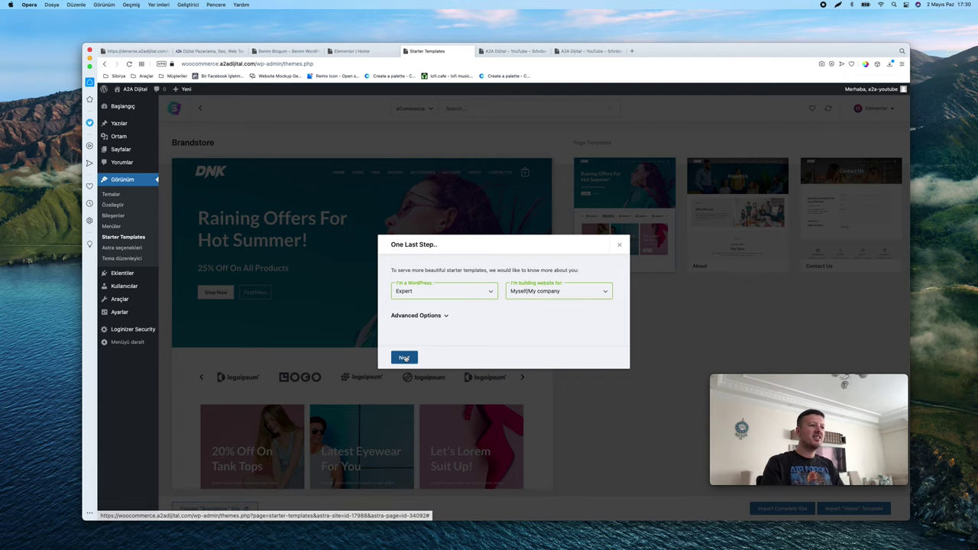
{"action": "left_click", "coordinate": [421, 316]}
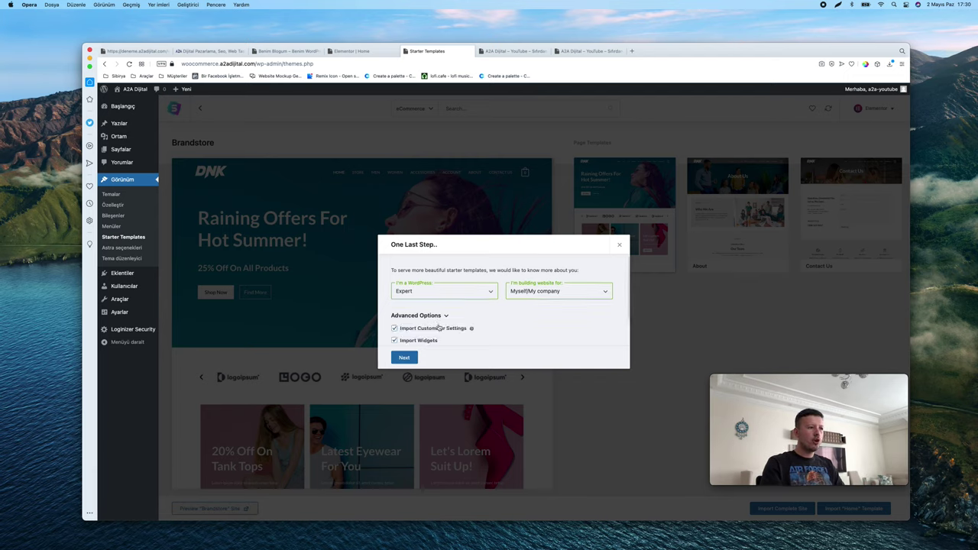
{"action": "scroll", "coordinate": [439, 327], "scroll_direction": "down", "scroll_amount": 1}
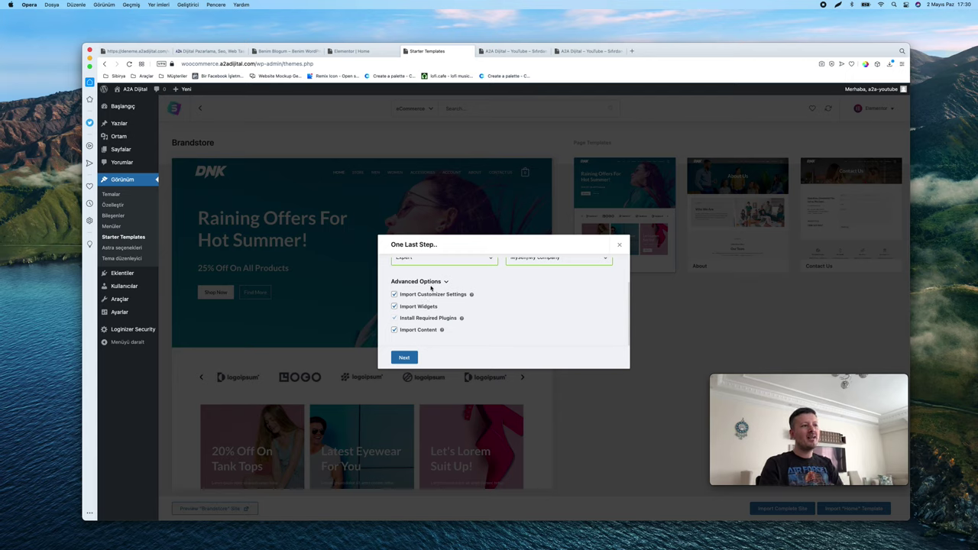
{"action": "scroll", "coordinate": [428, 284], "scroll_direction": "up", "scroll_amount": 2}
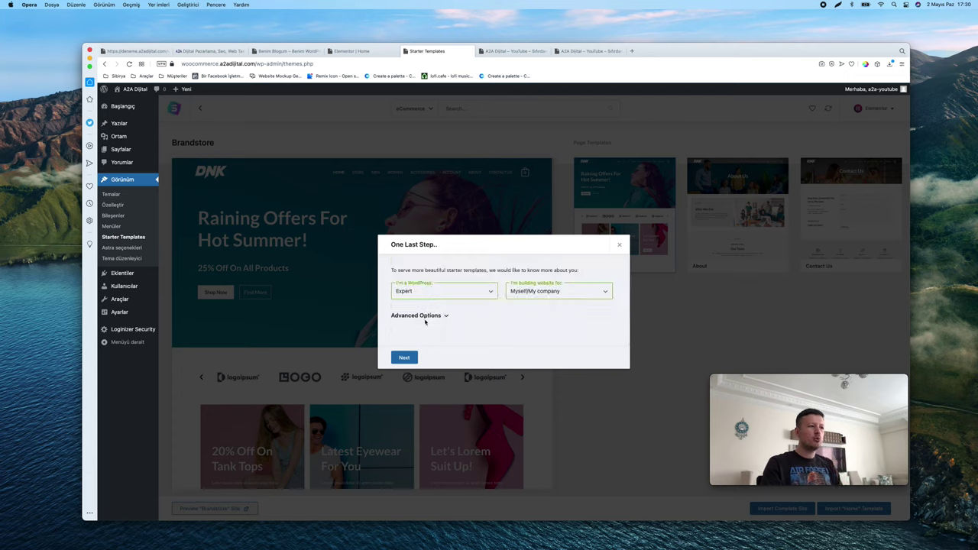
{"action": "left_click", "coordinate": [427, 316]}
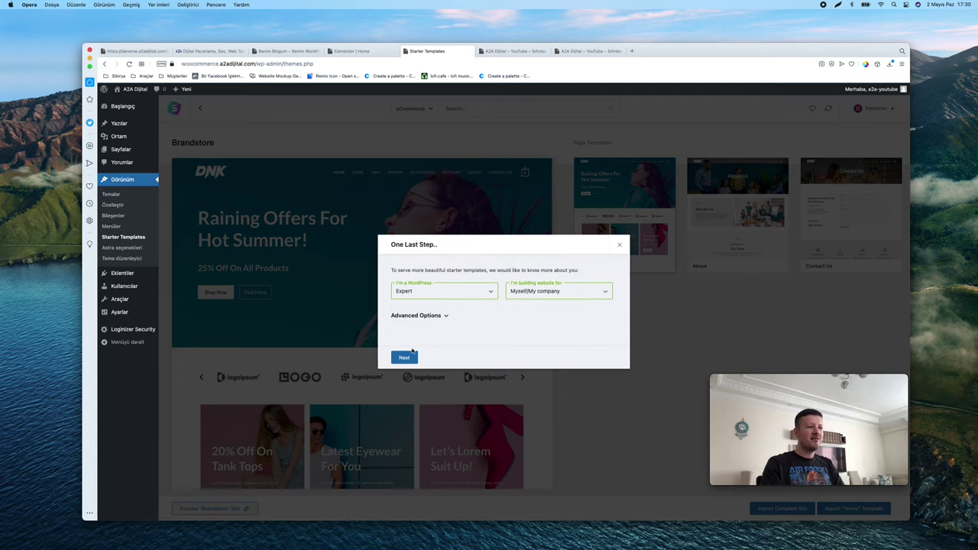
{"action": "left_click", "coordinate": [404, 357]}
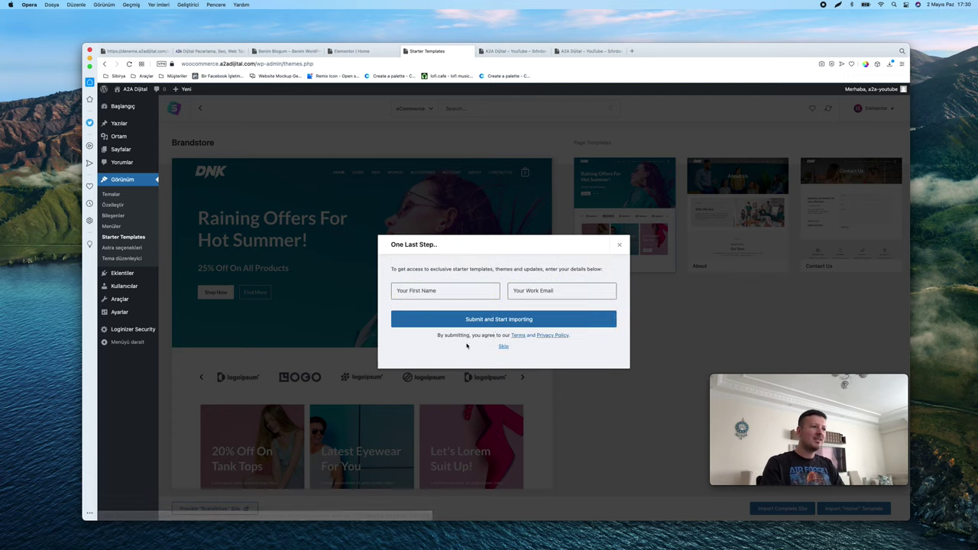
Enter a first name and fill the work e-mail from the autofill suggestion
{"action": "left_click", "coordinate": [440, 291]}
{"action": "type", "text": "Aytekin"}
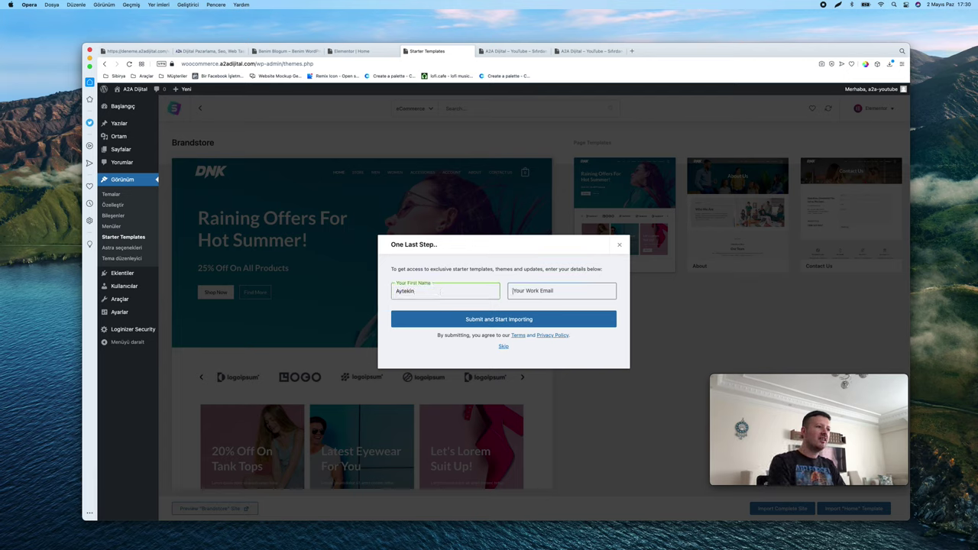
{"action": "type", "text": "yout"}
{"action": "key", "text": "Down"}
{"action": "key", "text": "Return"}
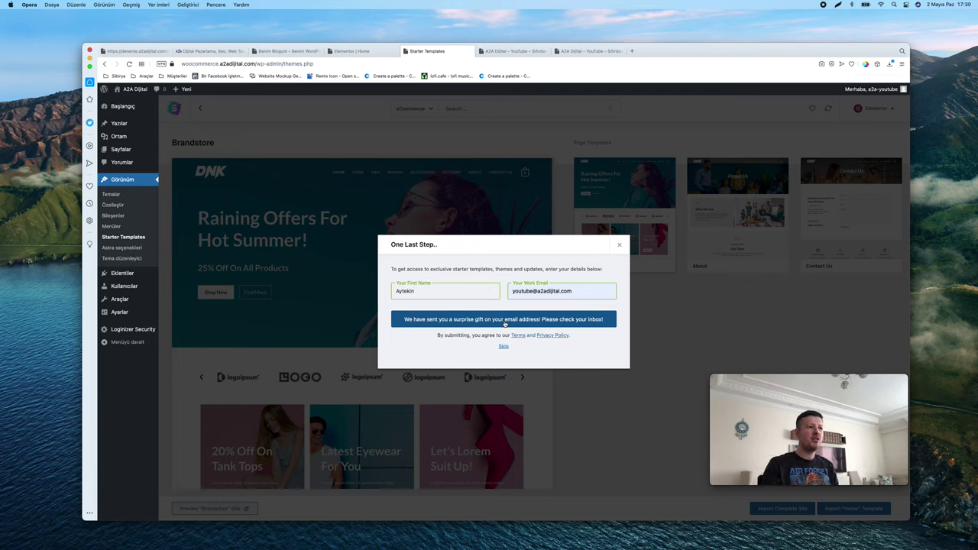
Submit the details and start importing the Brandstore site
{"action": "left_click", "coordinate": [503, 348]}
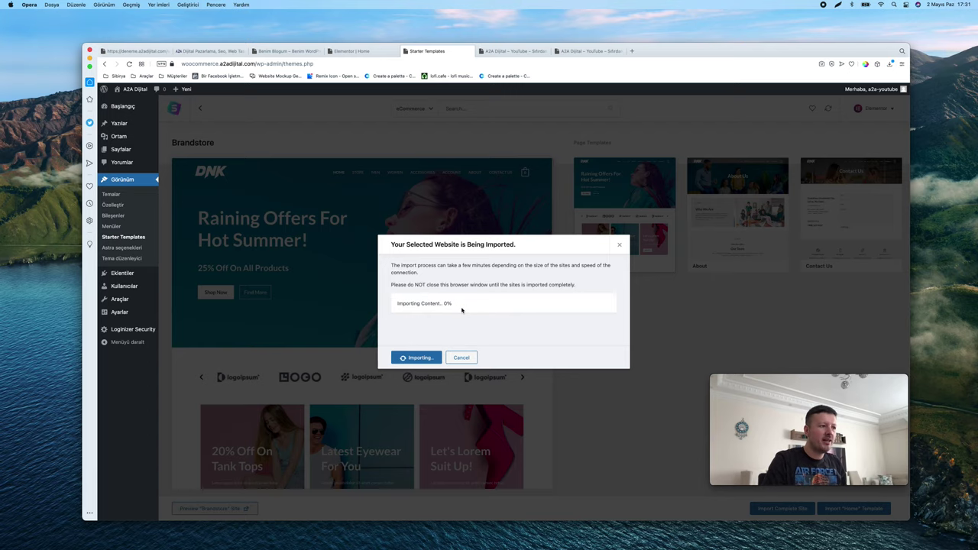
Check the live site in the other tabs, then return to the Starter Templates import tab
{"action": "left_click", "coordinate": [511, 52]}
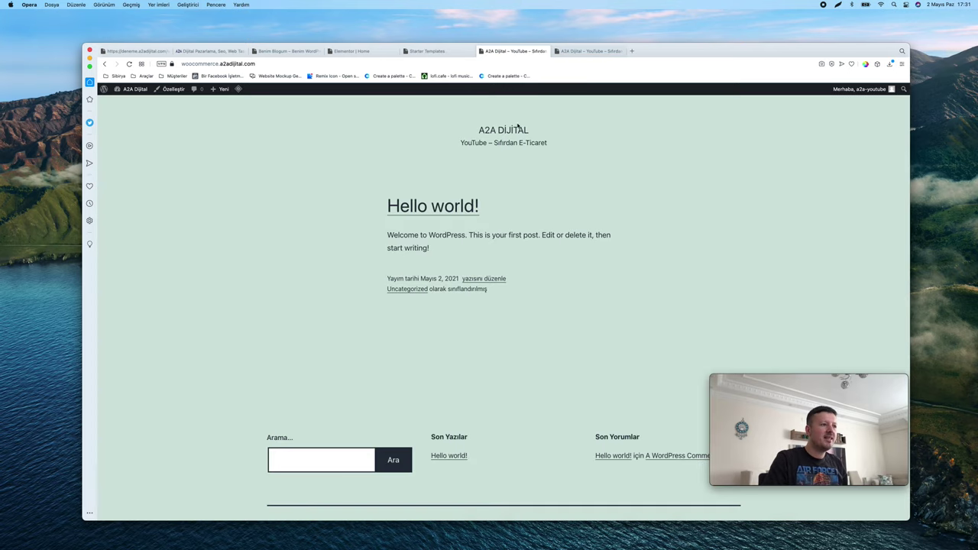
{"action": "scroll", "coordinate": [540, 182], "scroll_direction": "down", "scroll_amount": 2}
{"action": "scroll", "coordinate": [539, 181], "scroll_direction": "up", "scroll_amount": 2}
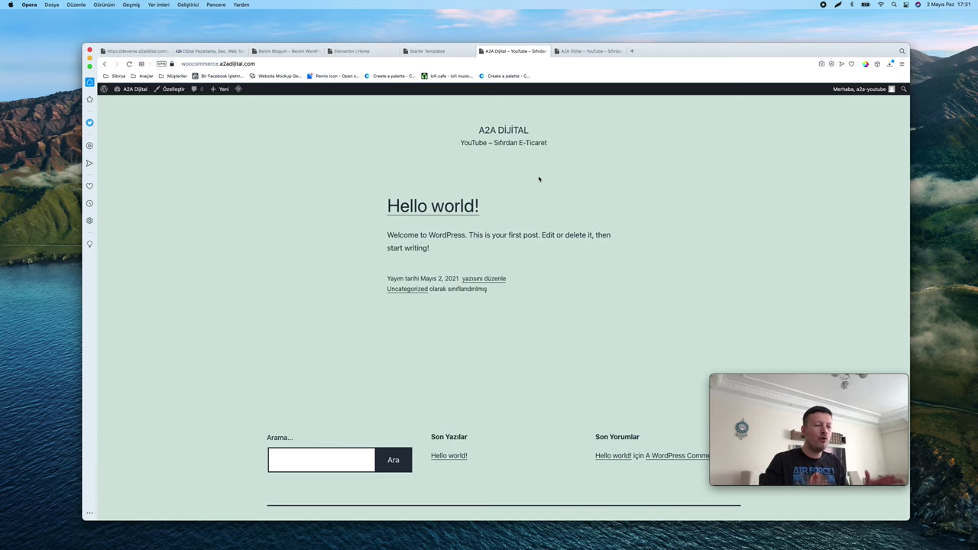
{"action": "scroll", "coordinate": [428, 223], "scroll_direction": "down", "scroll_amount": 2}
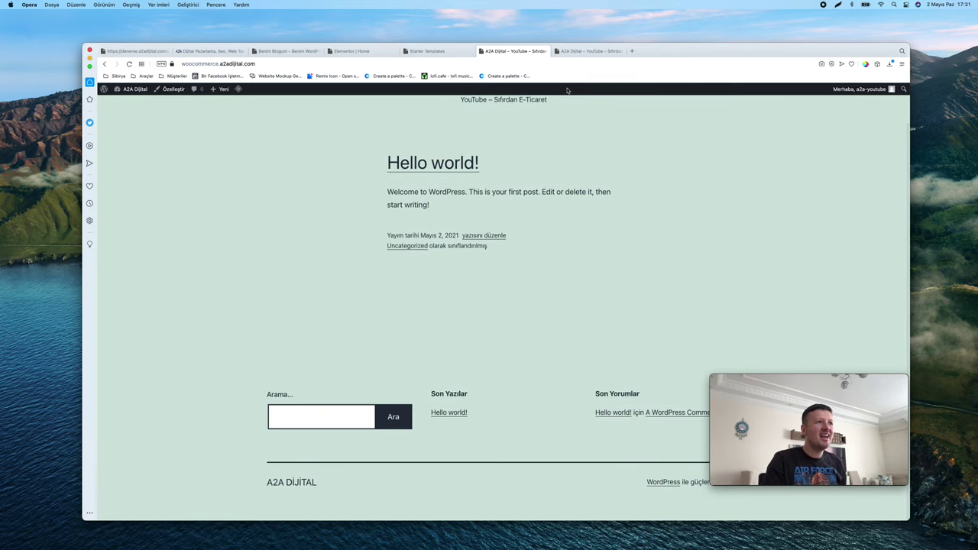
{"action": "left_click", "coordinate": [588, 52]}
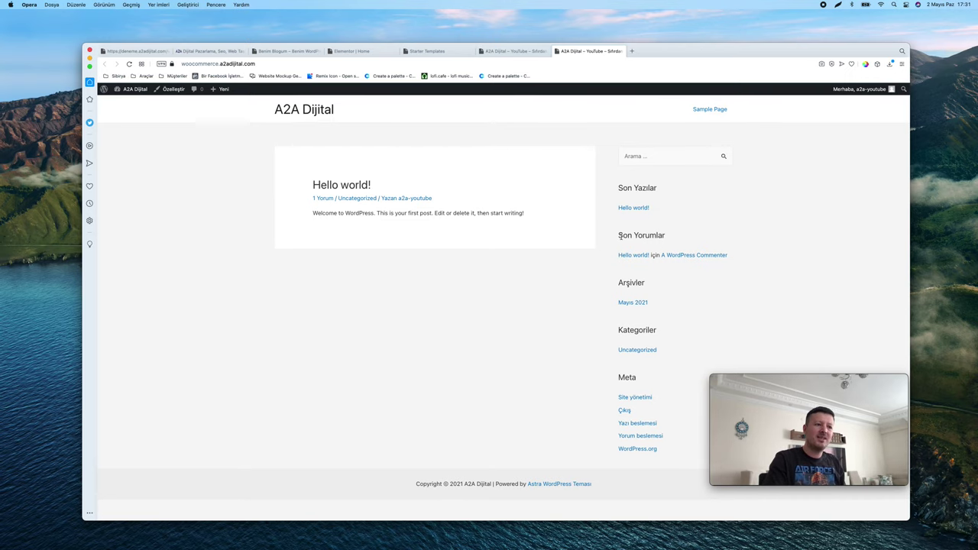
{"action": "left_click", "coordinate": [513, 52]}
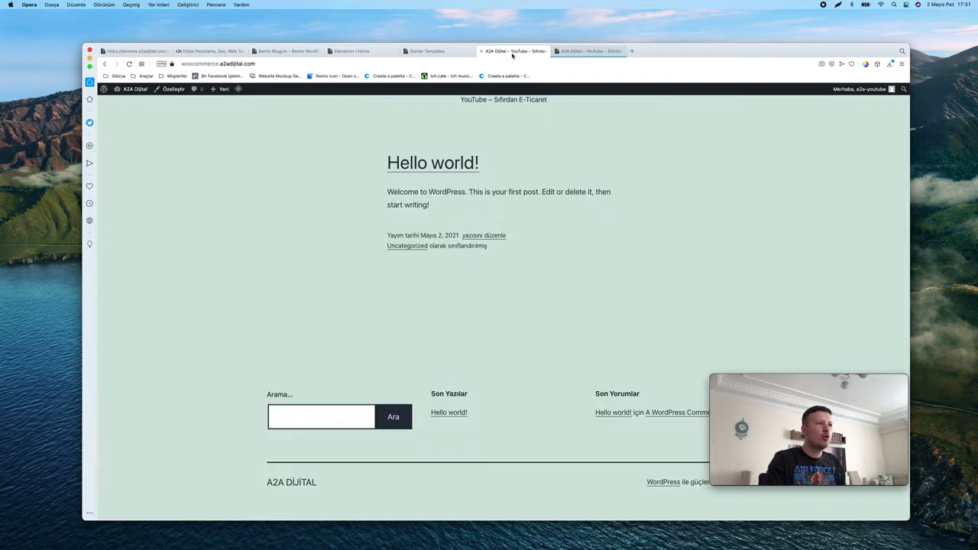
{"action": "left_click", "coordinate": [428, 51]}
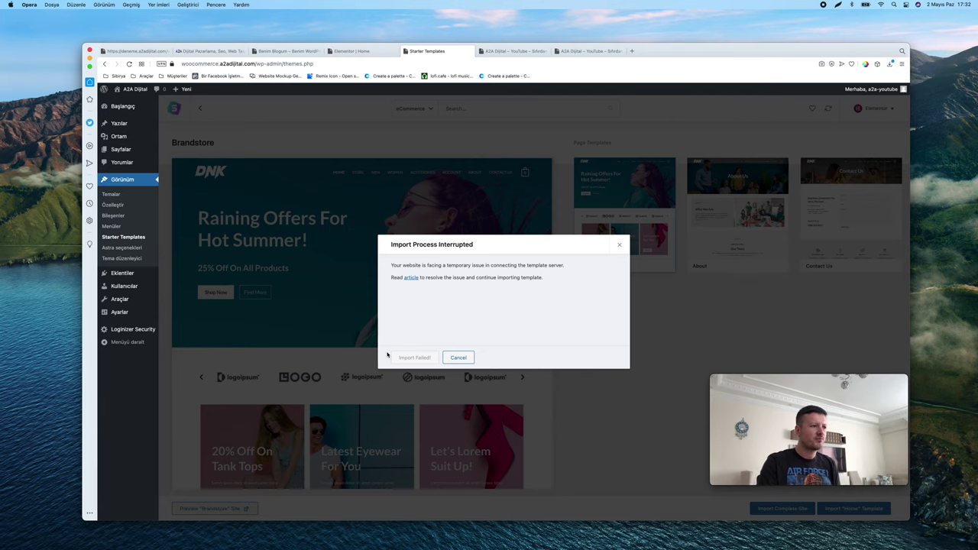
Dismiss the interrupted-import message and restart the complete Brandstore site import
{"action": "left_click", "coordinate": [458, 357]}
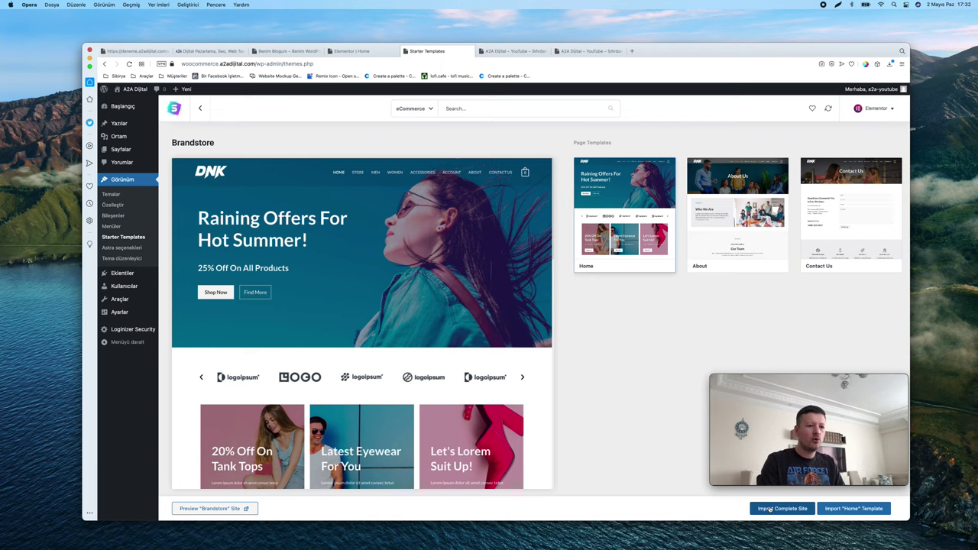
{"action": "left_click", "coordinate": [770, 509]}
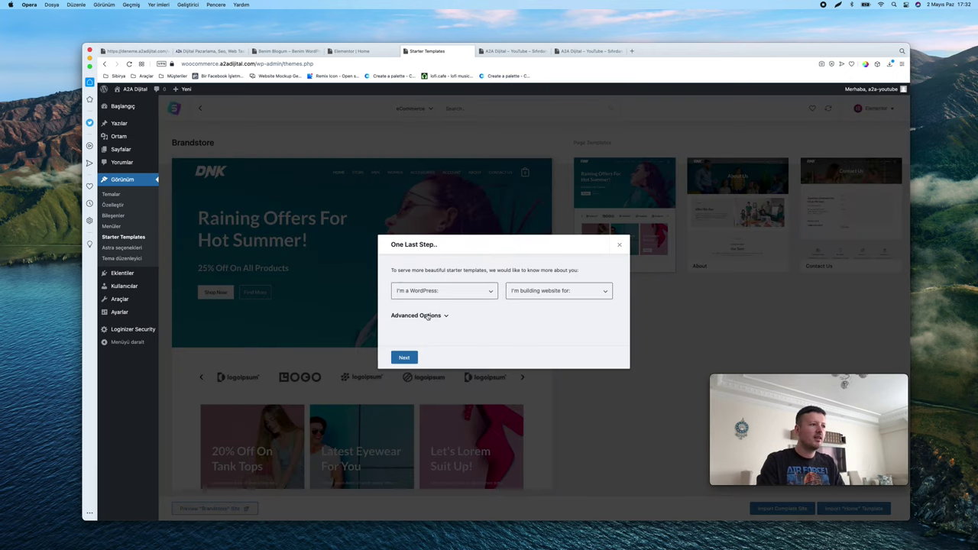
{"action": "left_click", "coordinate": [421, 316]}
{"action": "scroll", "coordinate": [450, 332], "scroll_direction": "down", "scroll_amount": 1}
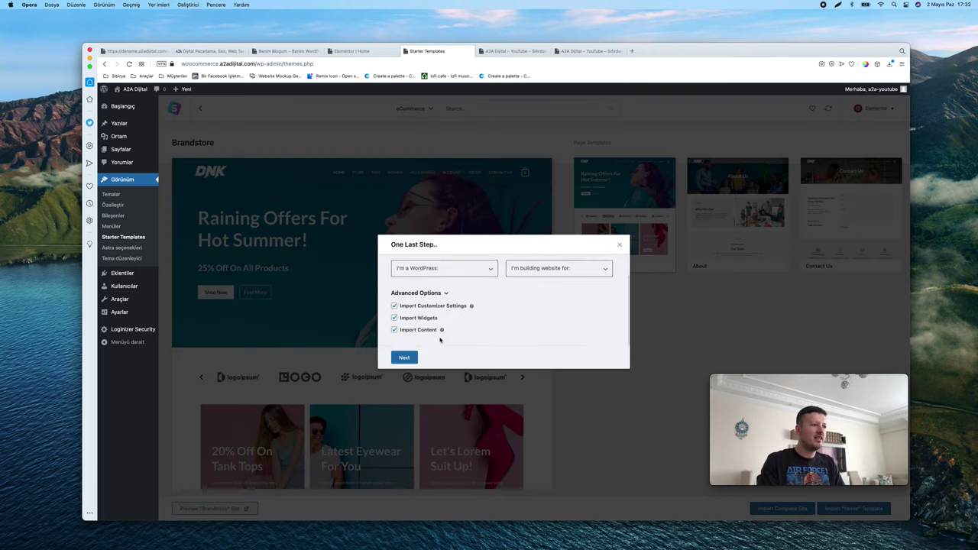
{"action": "left_click", "coordinate": [405, 357]}
Answer the questionnaire with Beginner and who the site is for, then continue
{"action": "left_click", "coordinate": [493, 269]}
{"action": "left_click", "coordinate": [453, 277]}
{"action": "left_click", "coordinate": [552, 268]}
{"action": "left_click", "coordinate": [550, 277]}
{"action": "left_click", "coordinate": [413, 357]}
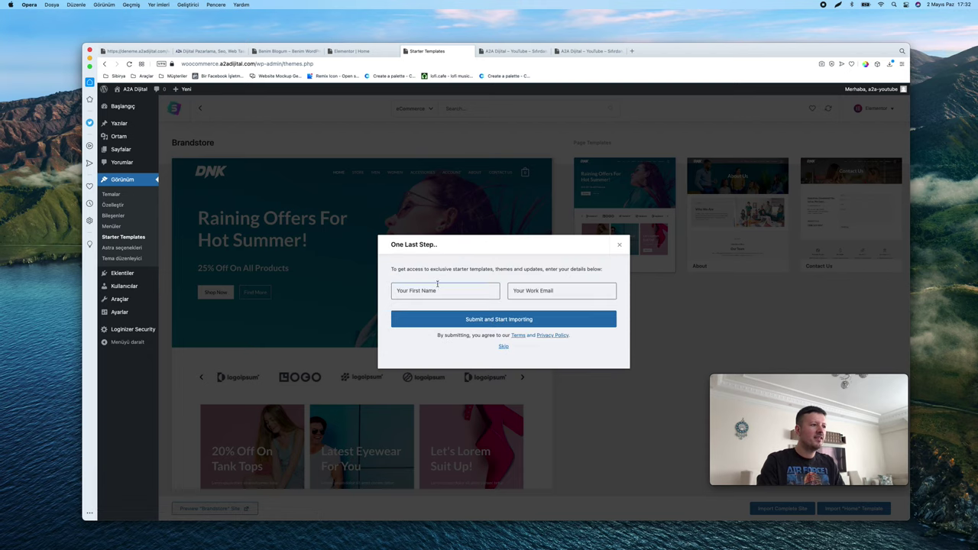
Autofill the first name and work e-mail, then submit and start importing
{"action": "left_click", "coordinate": [438, 290]}
{"action": "left_click", "coordinate": [436, 311]}
{"action": "left_click", "coordinate": [543, 290]}
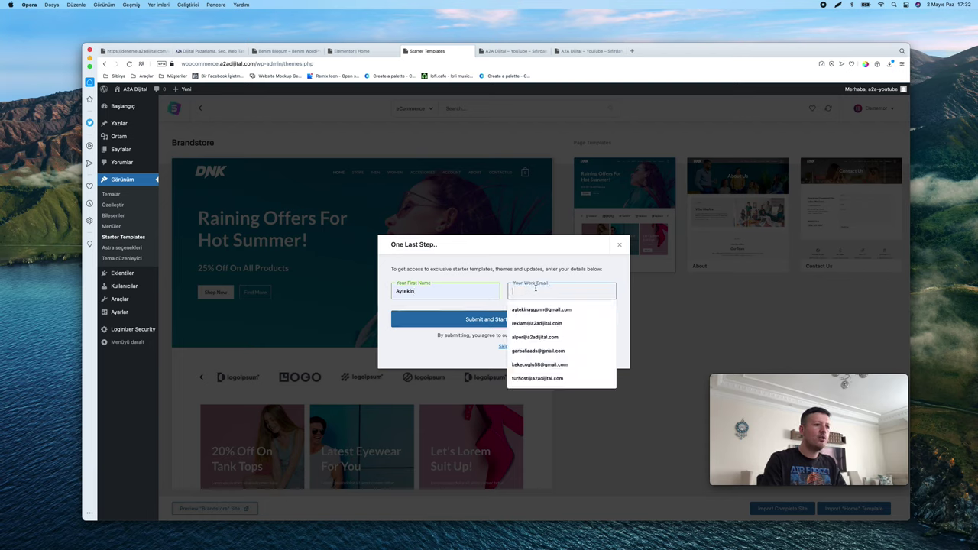
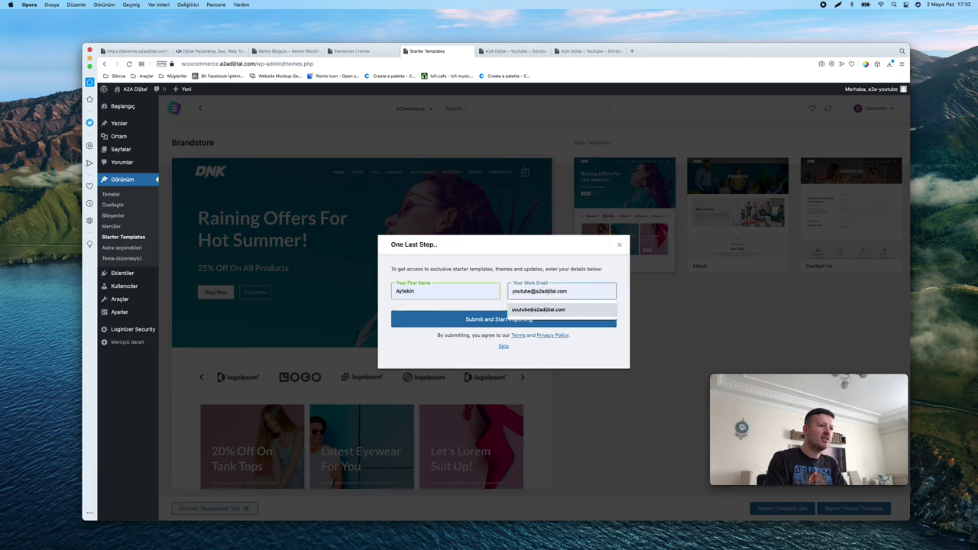
{"action": "left_click", "coordinate": [538, 310]}
{"action": "left_click", "coordinate": [493, 322]}
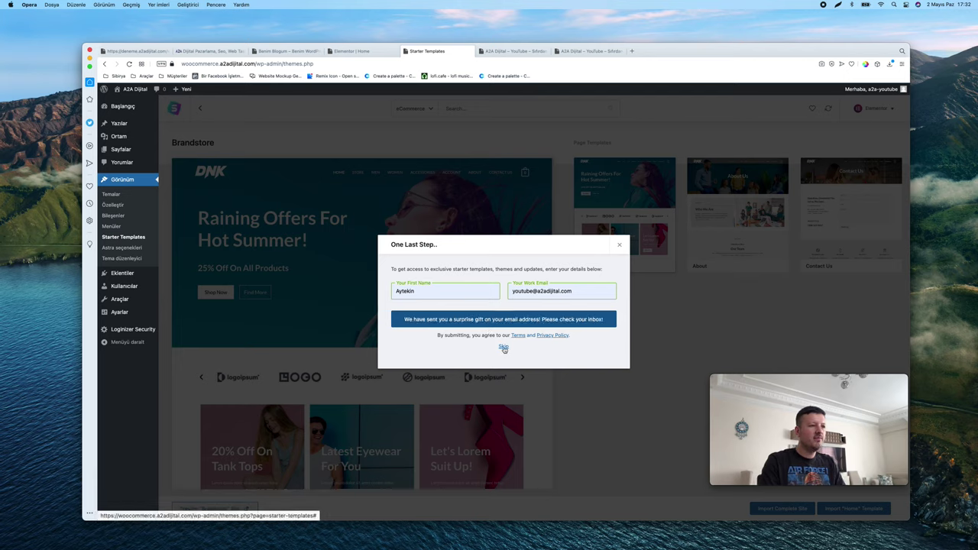
Continue the import and open the finished site in a new tab
{"action": "left_click", "coordinate": [504, 347]}
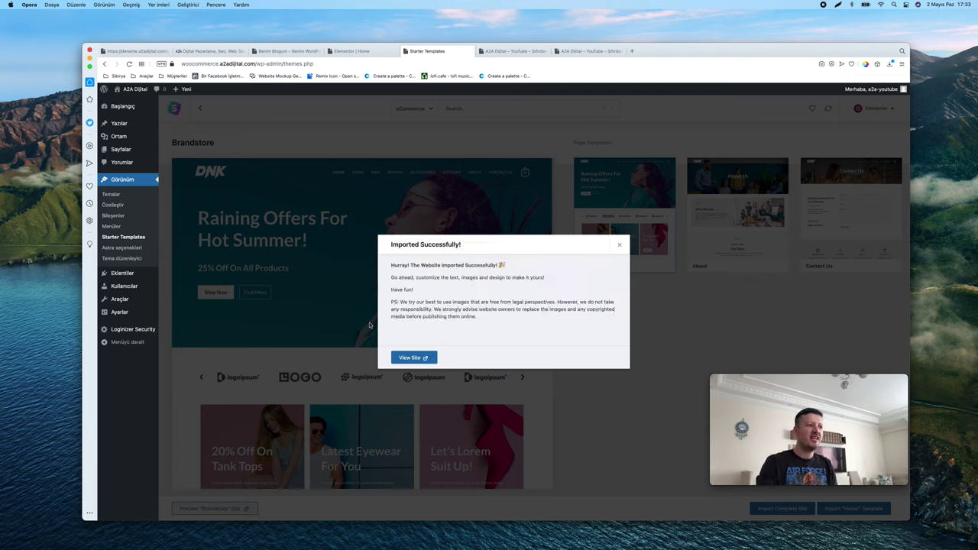
{"action": "right_click", "coordinate": [417, 361]}
{"action": "left_click", "coordinate": [422, 365]}
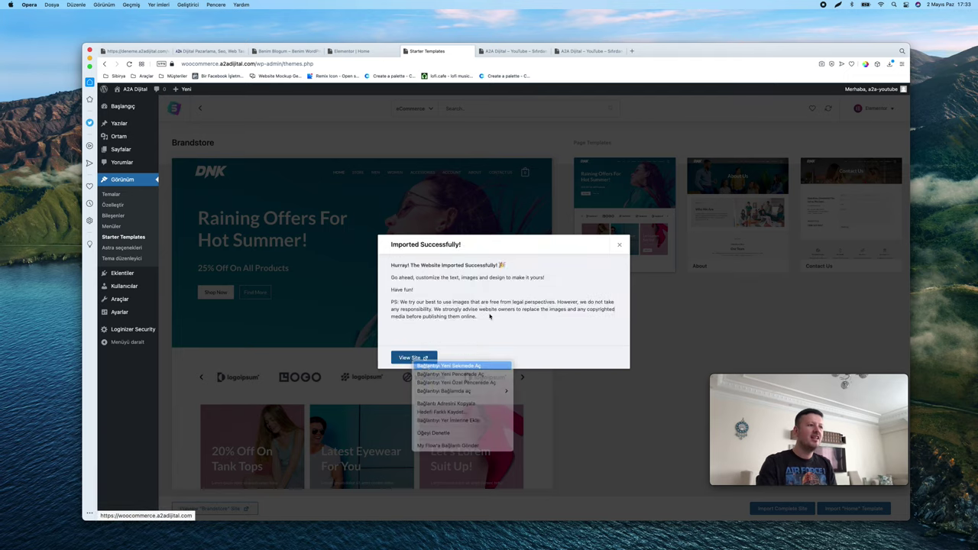
Scroll through the newly imported DNK store homepage
{"action": "left_click", "coordinate": [516, 51]}
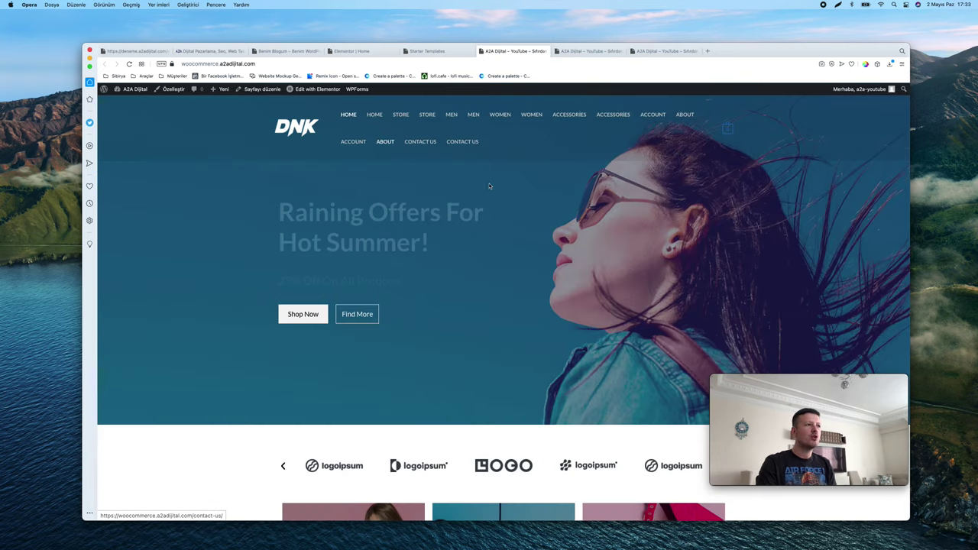
{"action": "scroll", "coordinate": [520, 193], "scroll_direction": "down", "scroll_amount": 15}
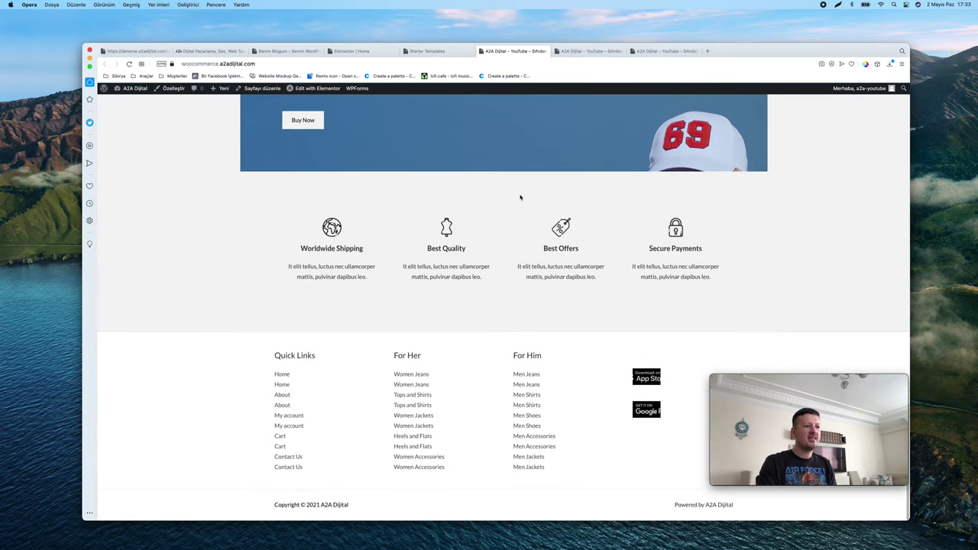
{"action": "scroll", "coordinate": [564, 330], "scroll_direction": "up", "scroll_amount": 15}
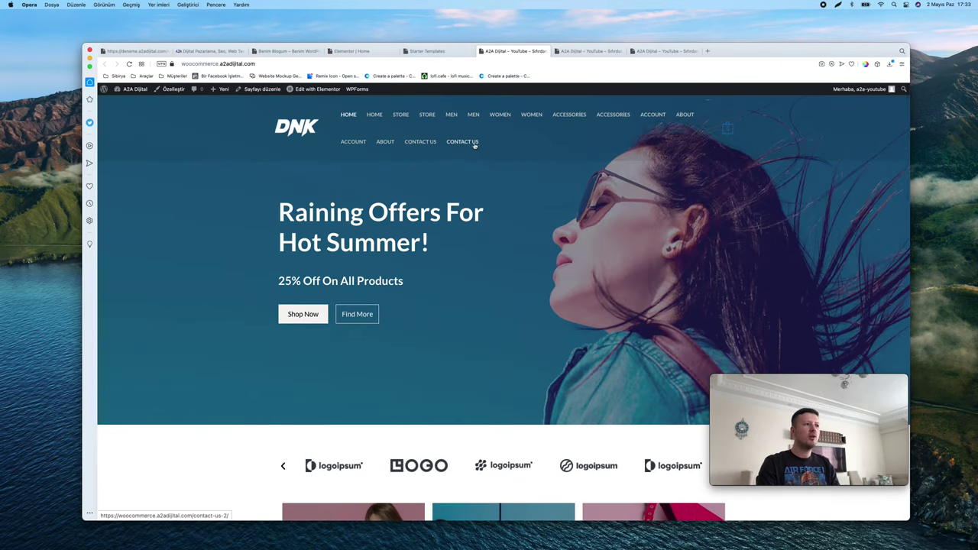
{"action": "scroll", "coordinate": [473, 146], "scroll_direction": "down", "scroll_amount": 5}
{"action": "scroll", "coordinate": [413, 130], "scroll_direction": "up", "scroll_amount": 5}
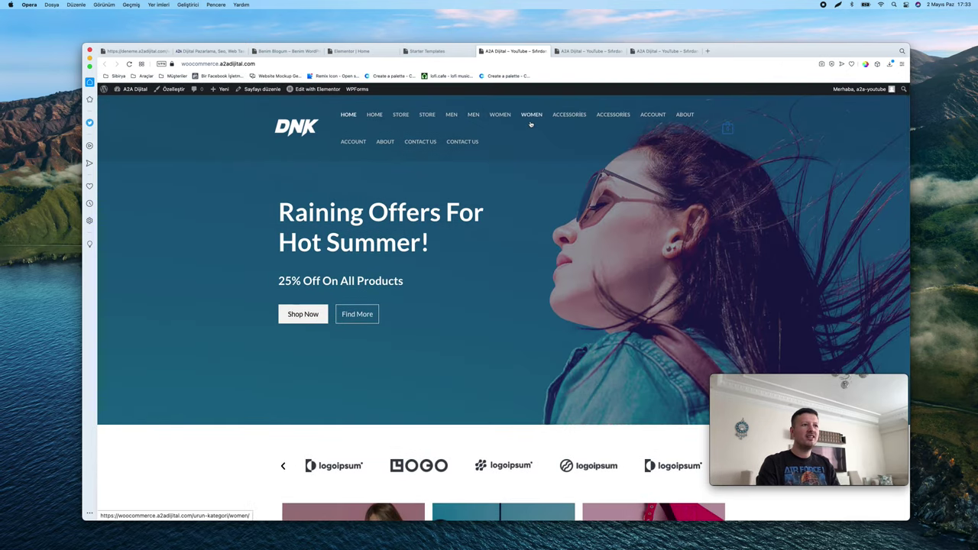
{"action": "scroll", "coordinate": [531, 124], "scroll_direction": "down", "scroll_amount": 20}
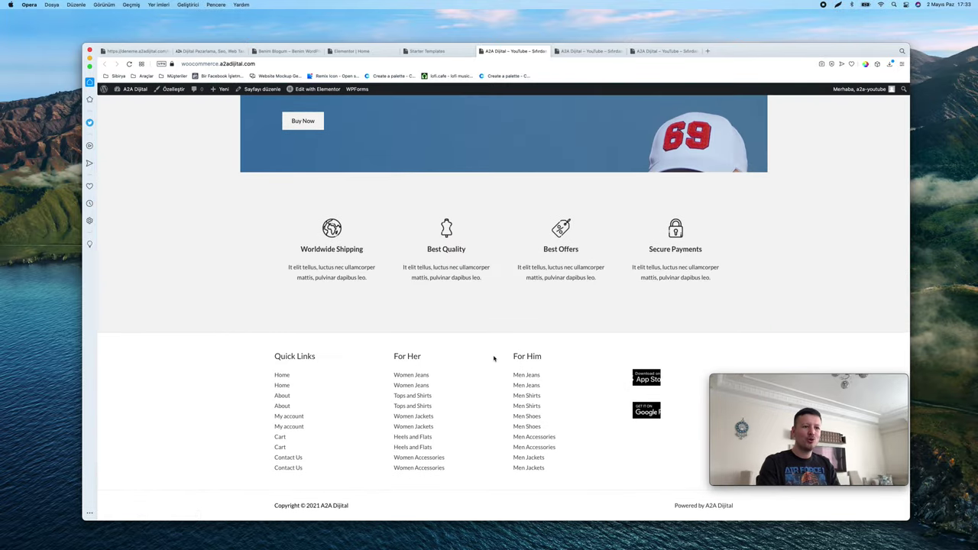
{"action": "scroll", "coordinate": [494, 359], "scroll_direction": "up", "scroll_amount": 20}
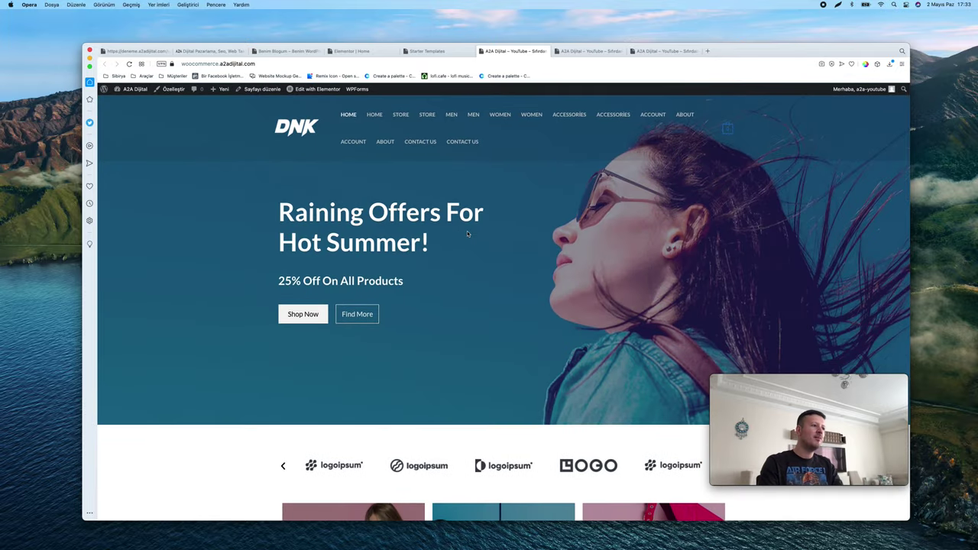
{"action": "scroll", "coordinate": [467, 234], "scroll_direction": "down", "scroll_amount": 2}
{"action": "scroll", "coordinate": [467, 233], "scroll_direction": "down", "scroll_amount": 20}
{"action": "scroll", "coordinate": [467, 234], "scroll_direction": "up", "scroll_amount": 20}
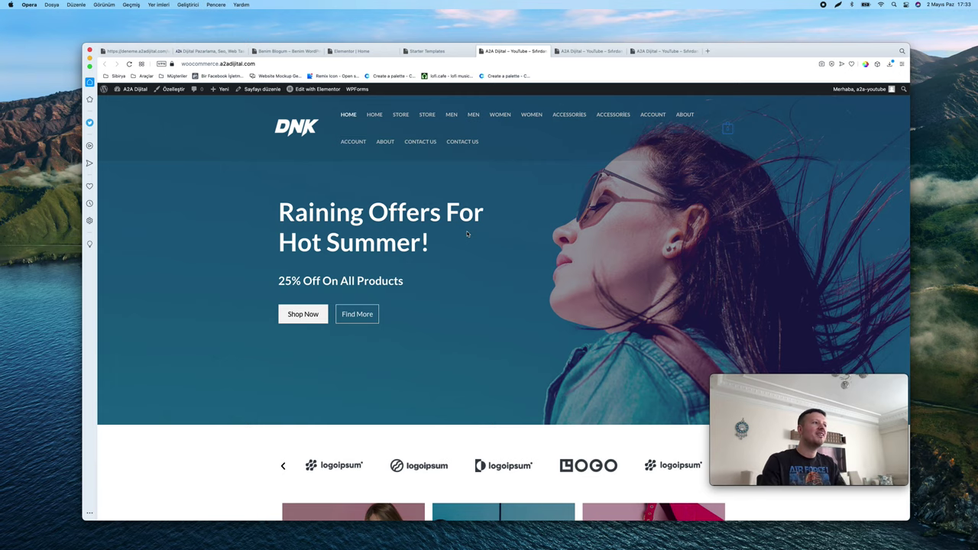
{"action": "scroll", "coordinate": [432, 184], "scroll_direction": "down", "scroll_amount": 20}
{"action": "scroll", "coordinate": [432, 181], "scroll_direction": "up", "scroll_amount": 20}
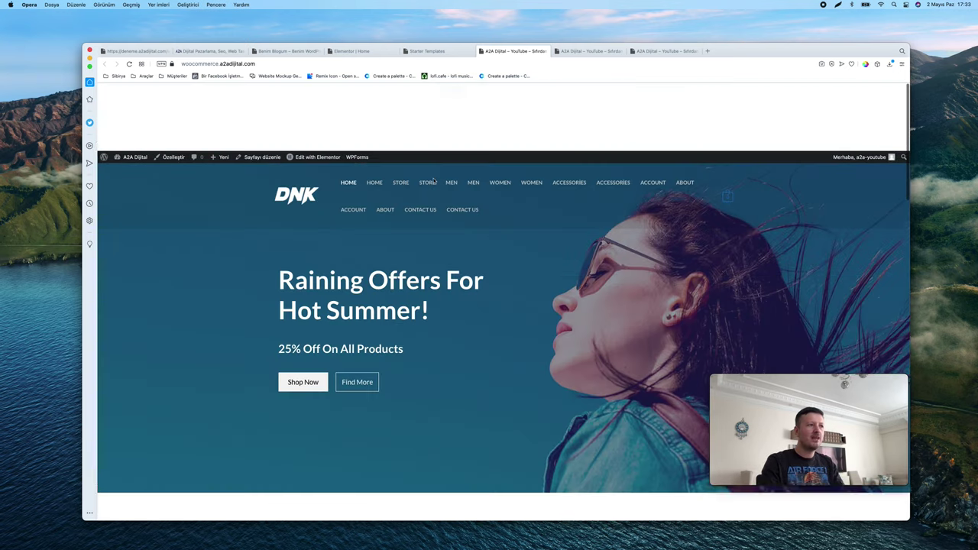
View the About Us and DNK Yellow Shoes pages, then close the Imported Successfully dialog
{"action": "left_click", "coordinate": [385, 141]}
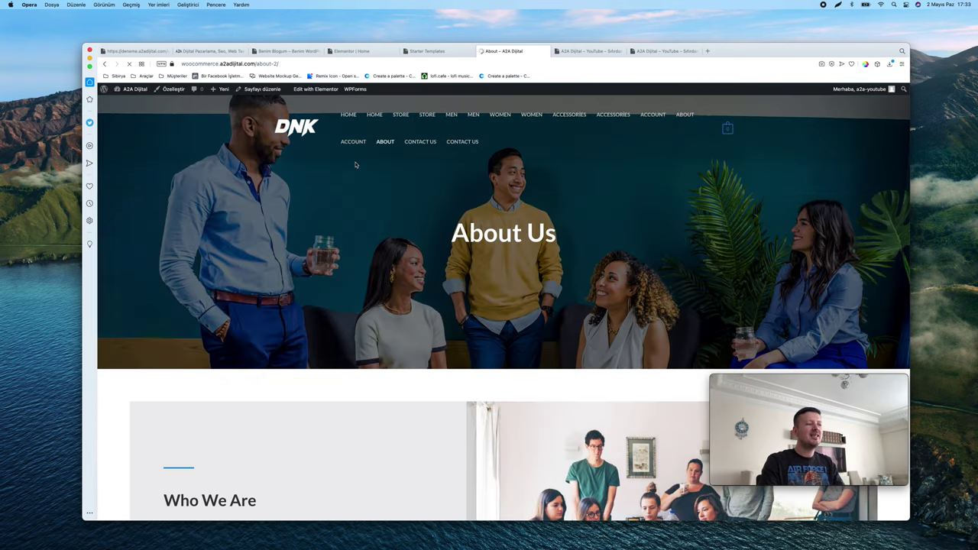
{"action": "scroll", "coordinate": [355, 164], "scroll_direction": "down", "scroll_amount": 15}
{"action": "scroll", "coordinate": [356, 165], "scroll_direction": "up", "scroll_amount": 6}
{"action": "scroll", "coordinate": [355, 164], "scroll_direction": "up", "scroll_amount": 10}
{"action": "left_click", "coordinate": [350, 146]}
{"action": "scroll", "coordinate": [458, 215], "scroll_direction": "down", "scroll_amount": 3}
{"action": "scroll", "coordinate": [458, 216], "scroll_direction": "down", "scroll_amount": 5}
{"action": "left_click", "coordinate": [414, 228]}
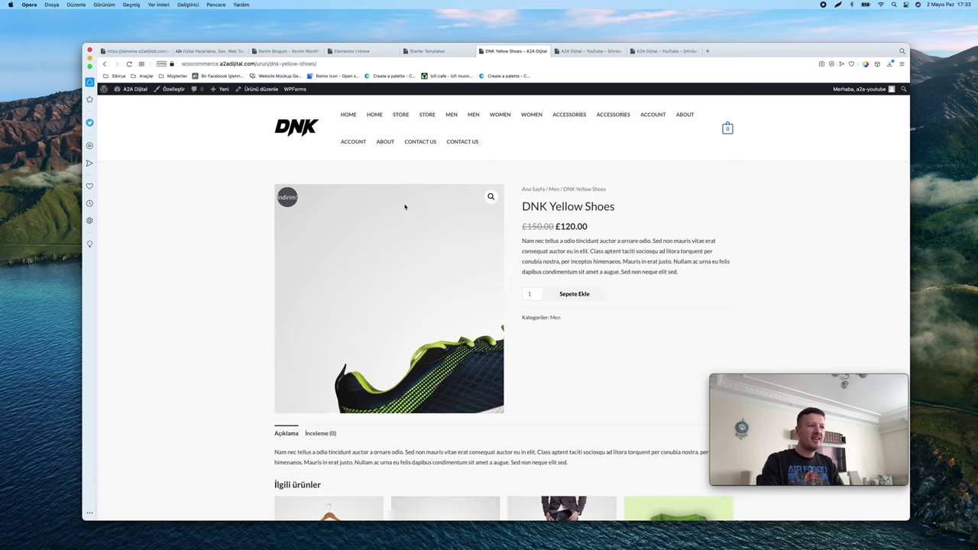
{"action": "scroll", "coordinate": [714, 238], "scroll_direction": "down", "scroll_amount": 5}
{"action": "scroll", "coordinate": [714, 238], "scroll_direction": "up", "scroll_amount": 5}
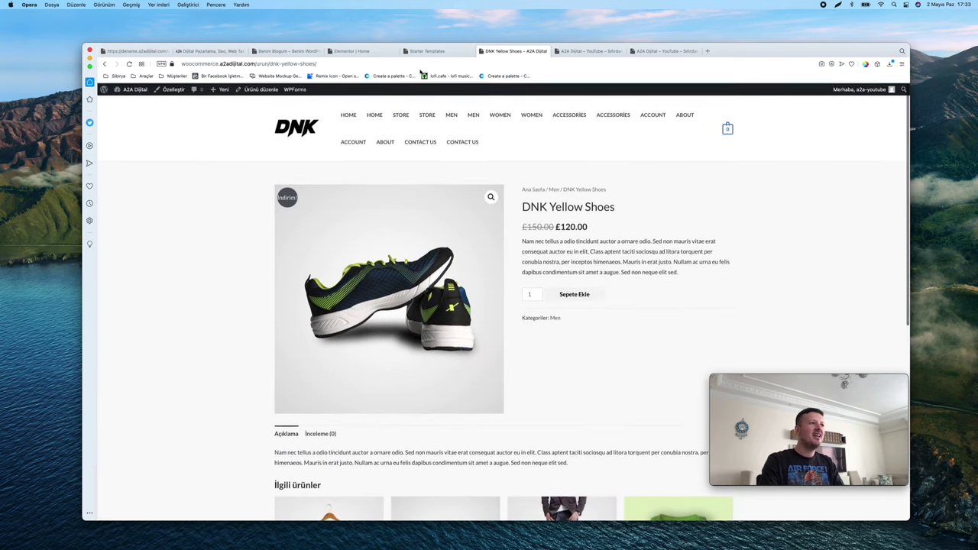
{"action": "left_click", "coordinate": [426, 51]}
{"action": "left_click", "coordinate": [623, 246]}
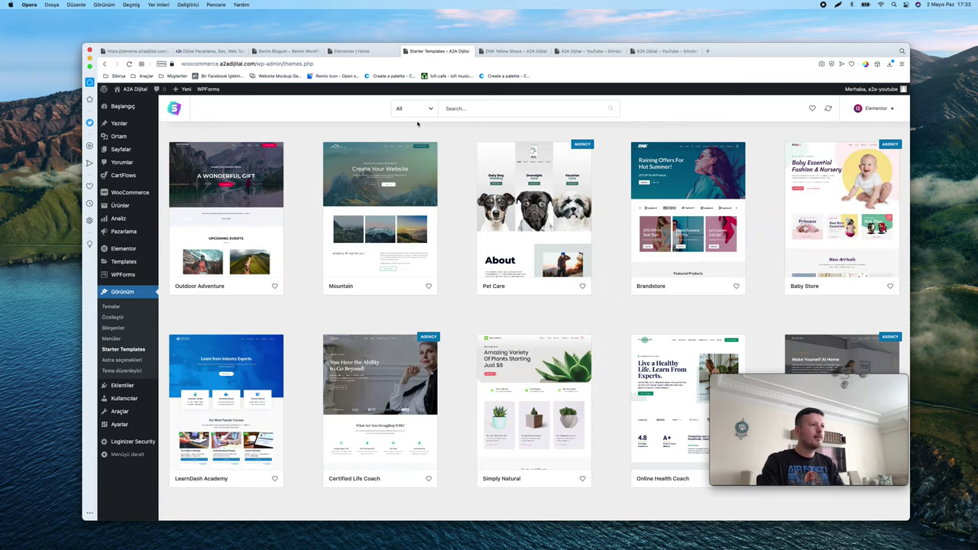
{"action": "left_click", "coordinate": [417, 109]}
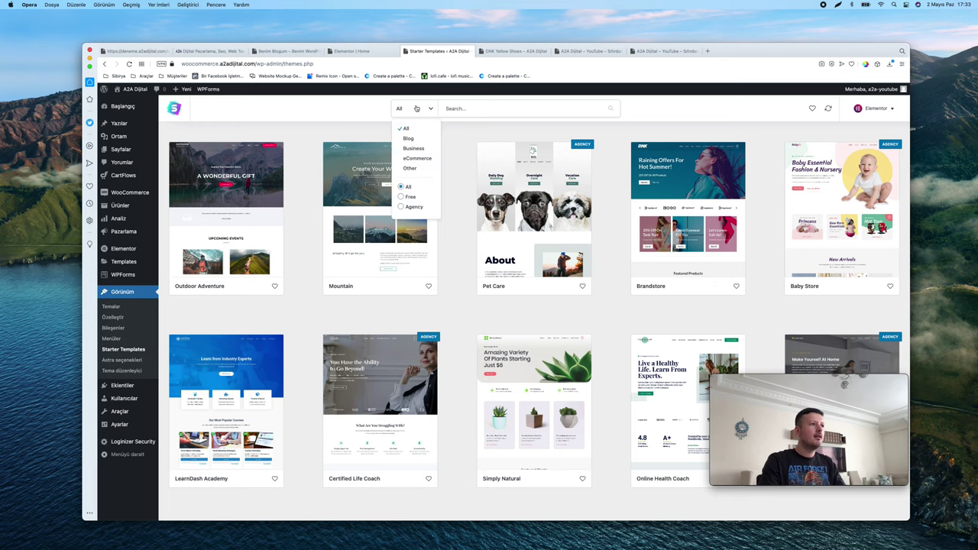
{"action": "left_click", "coordinate": [413, 158]}
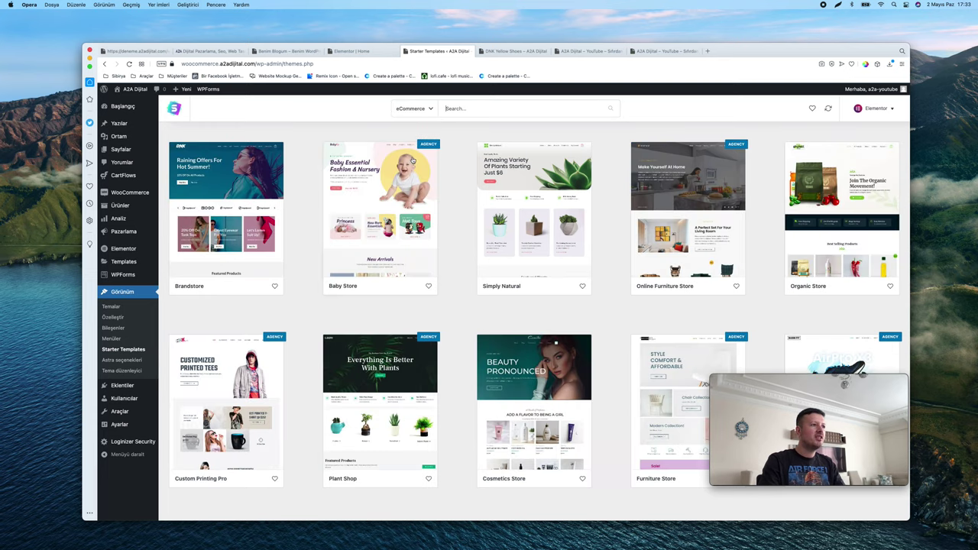
{"action": "left_click", "coordinate": [414, 109]}
{"action": "left_click", "coordinate": [413, 200]}
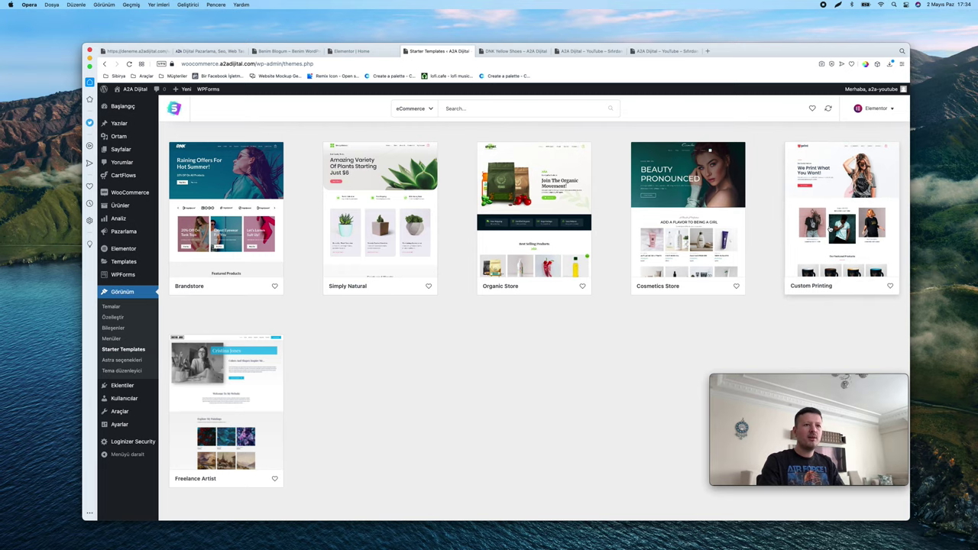
{"action": "left_click", "coordinate": [871, 218]}
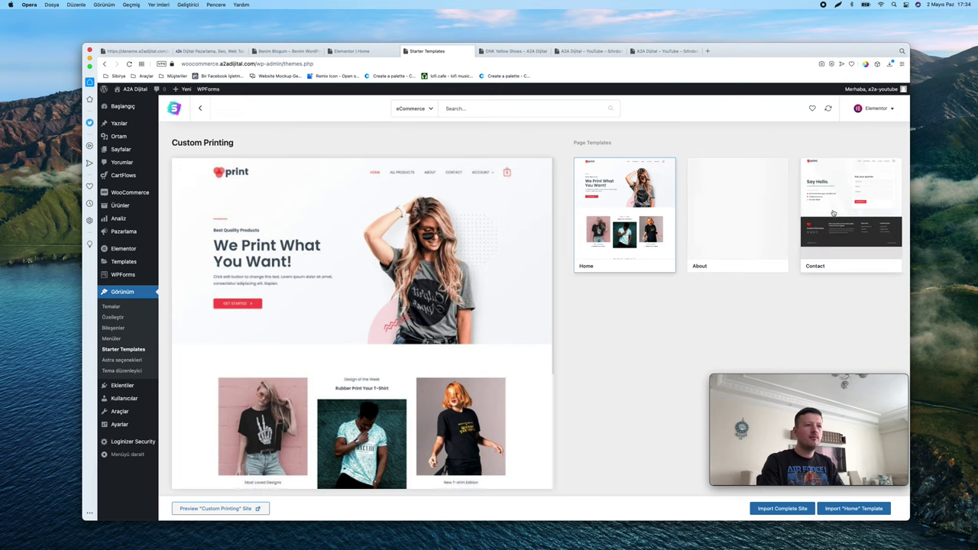
{"action": "left_click", "coordinate": [781, 509]}
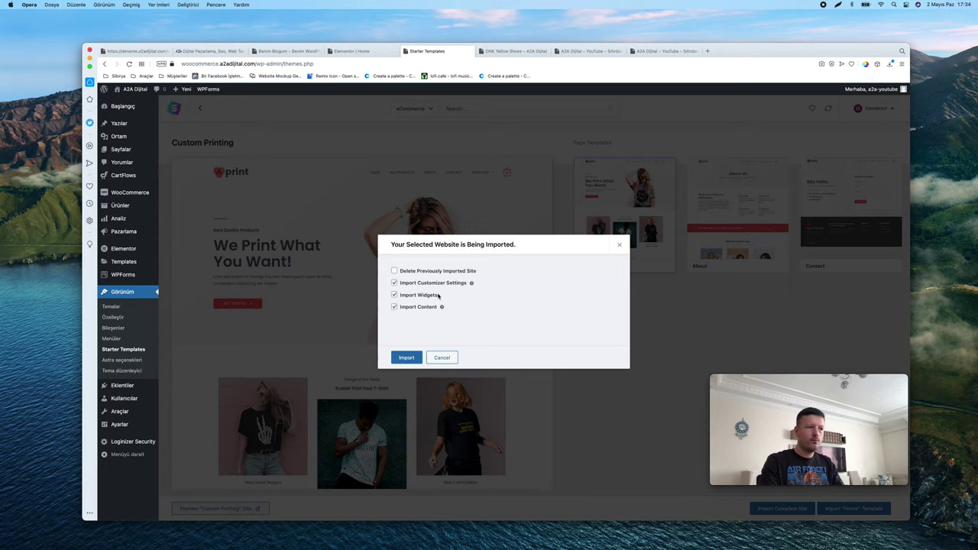
{"action": "scroll", "coordinate": [423, 275], "scroll_direction": "up", "scroll_amount": 5}
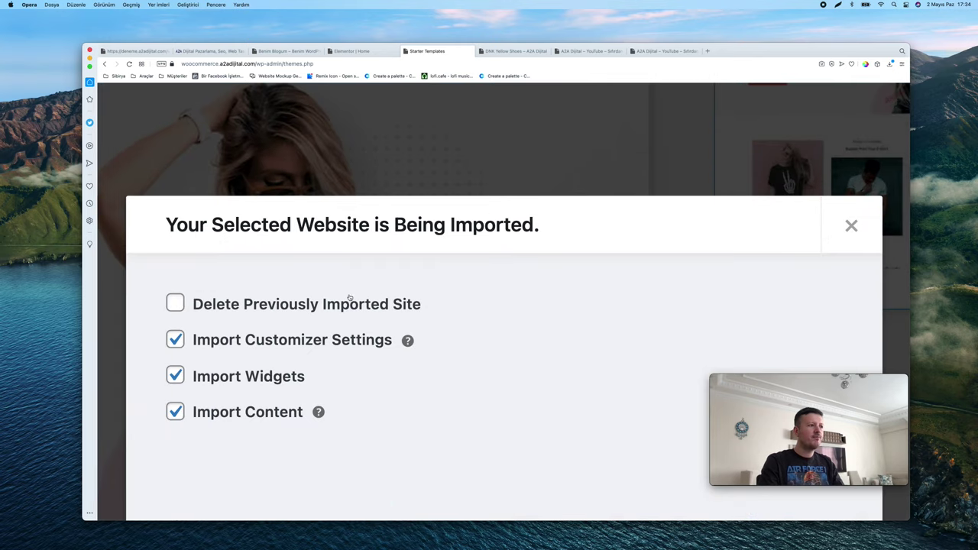
{"action": "scroll", "coordinate": [350, 298], "scroll_direction": "left", "scroll_amount": 2}
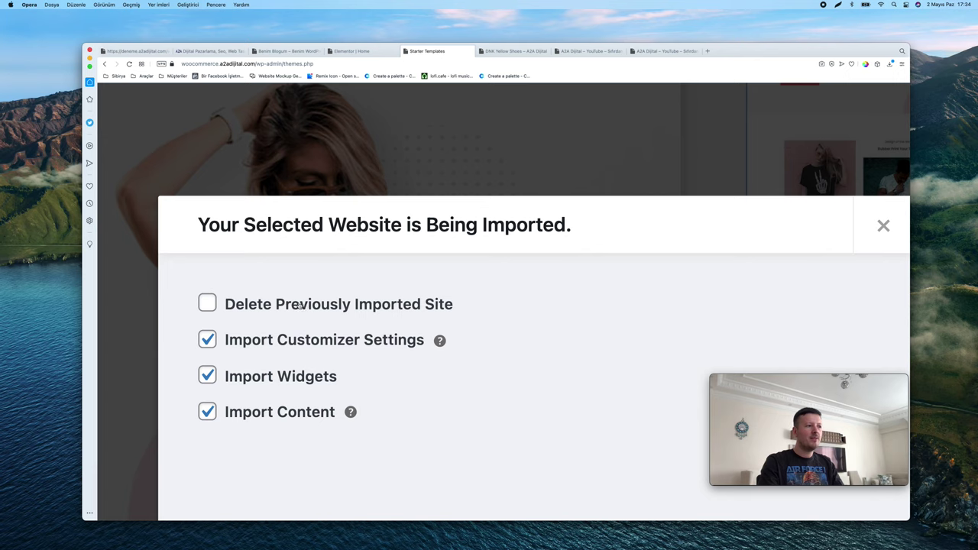
{"action": "scroll", "coordinate": [300, 305], "scroll_direction": "down", "scroll_amount": 5}
{"action": "left_click", "coordinate": [617, 247]}
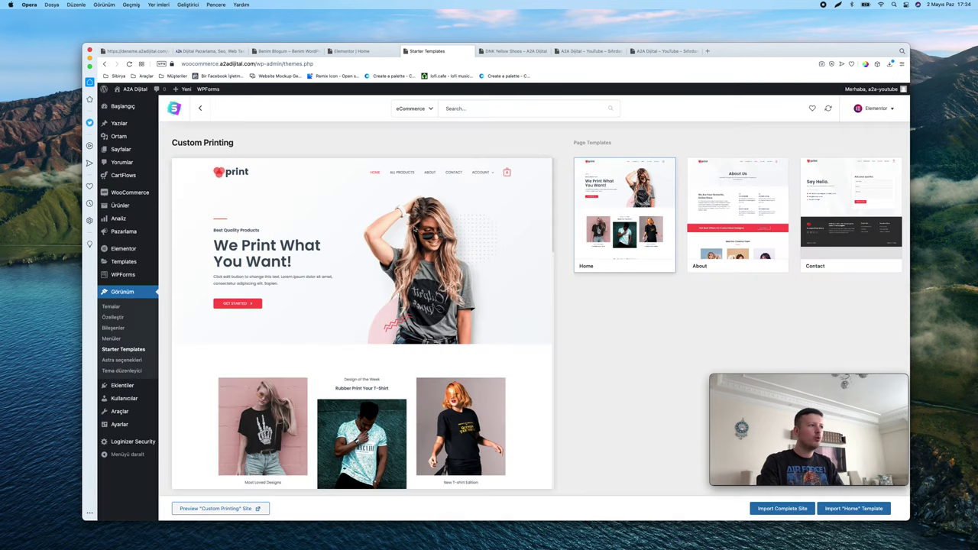
{"action": "left_click", "coordinate": [200, 109]}
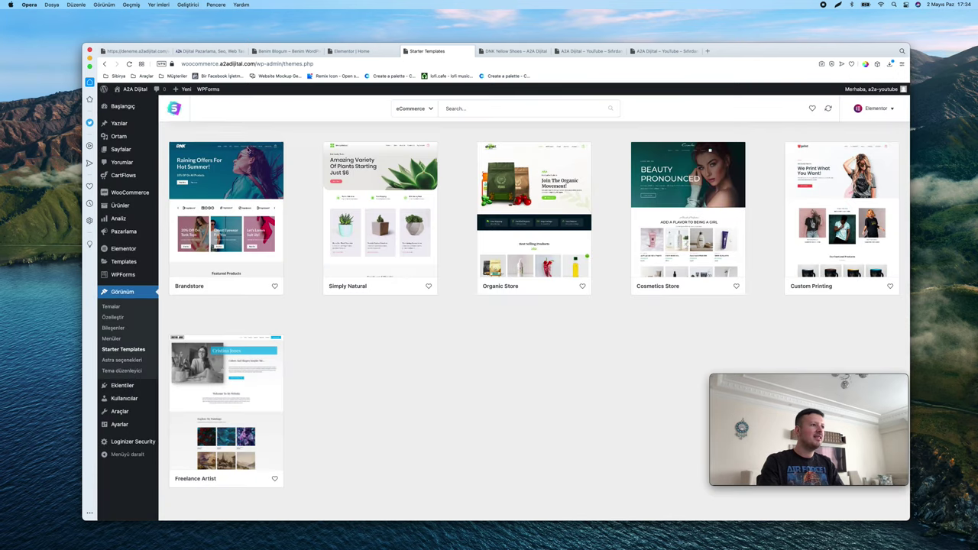
{"action": "left_click", "coordinate": [213, 175]}
Re-import the complete Brandstore site with Delete Previously Imported Site ticked
{"action": "left_click", "coordinate": [767, 509]}
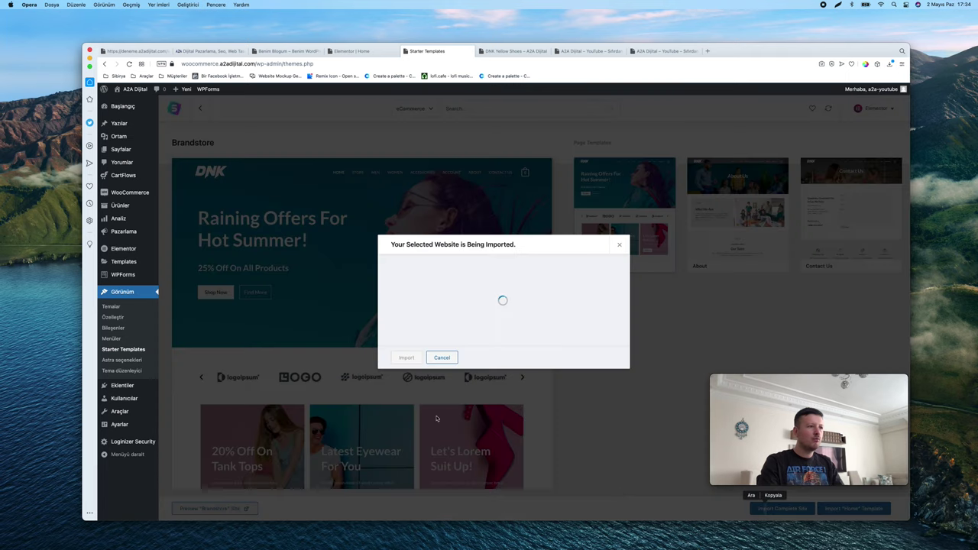
{"action": "left_click", "coordinate": [420, 271]}
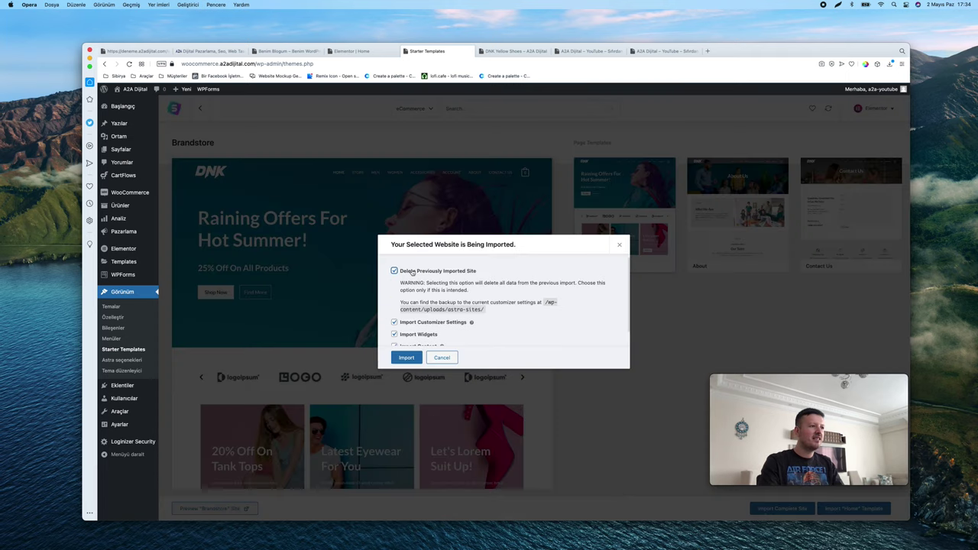
{"action": "scroll", "coordinate": [441, 295], "scroll_direction": "down", "scroll_amount": 2}
{"action": "scroll", "coordinate": [441, 295], "scroll_direction": "up", "scroll_amount": 2}
{"action": "scroll", "coordinate": [441, 295], "scroll_direction": "down", "scroll_amount": 2}
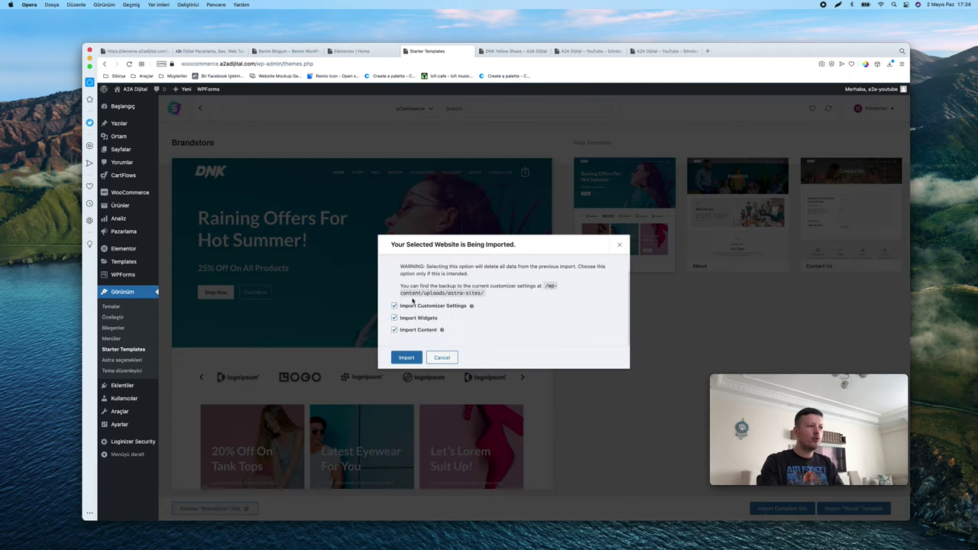
{"action": "left_click", "coordinate": [406, 358]}
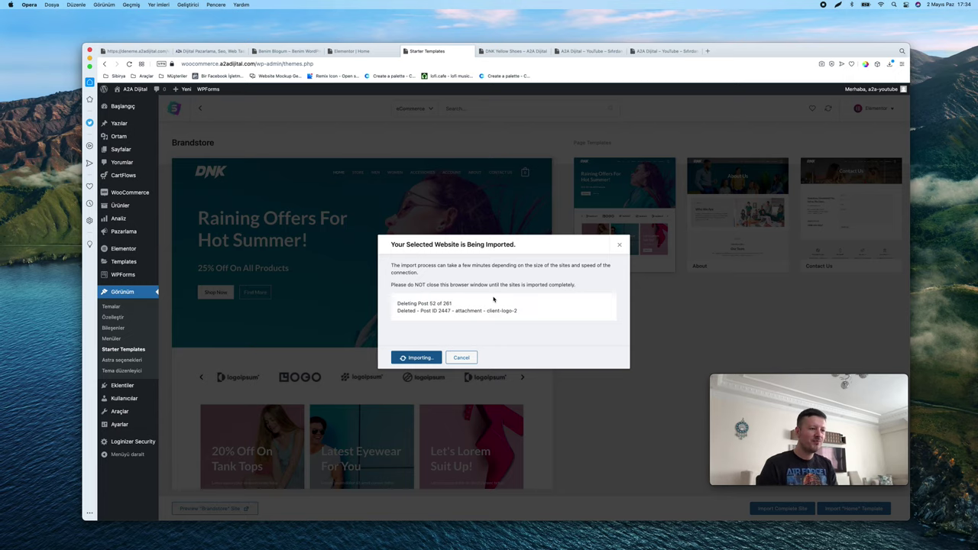
Check the store's home page in the site tab, then return to the import until it completes
{"action": "left_click", "coordinate": [516, 50]}
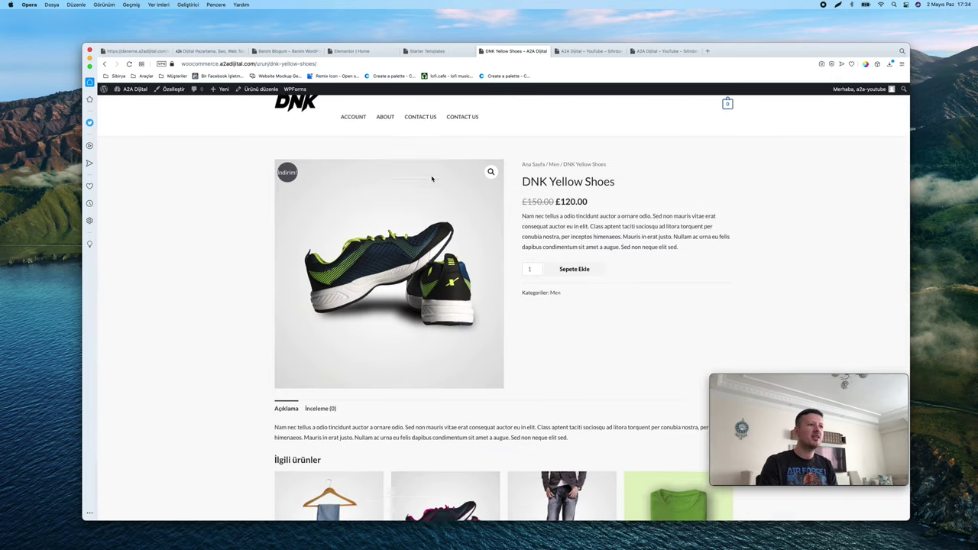
{"action": "left_click", "coordinate": [379, 116]}
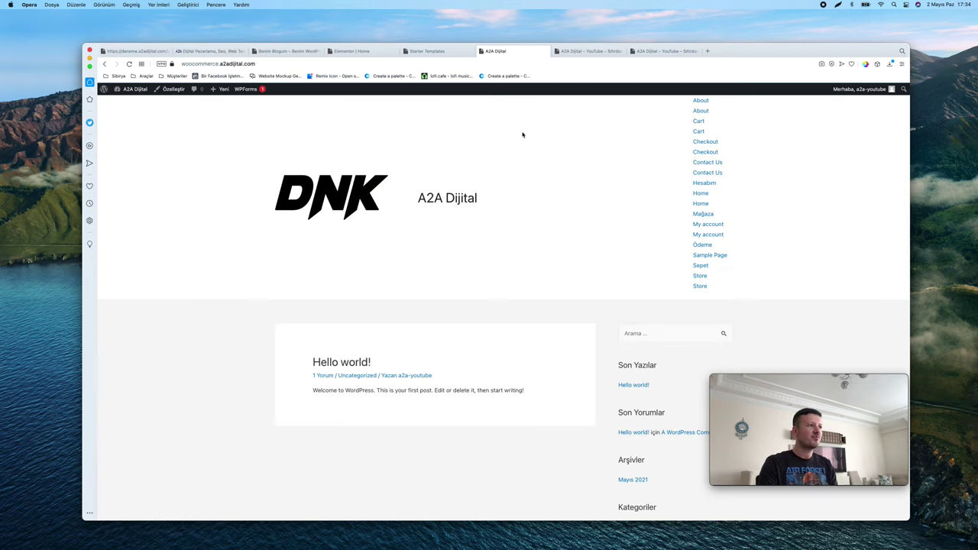
{"action": "scroll", "coordinate": [523, 135], "scroll_direction": "down", "scroll_amount": 5}
{"action": "scroll", "coordinate": [522, 135], "scroll_direction": "up", "scroll_amount": 5}
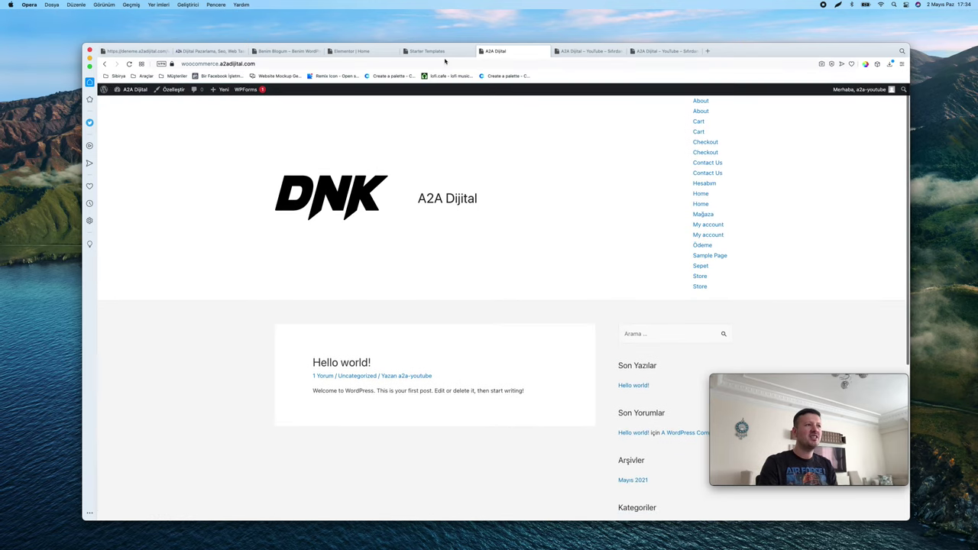
{"action": "left_click", "coordinate": [435, 51]}
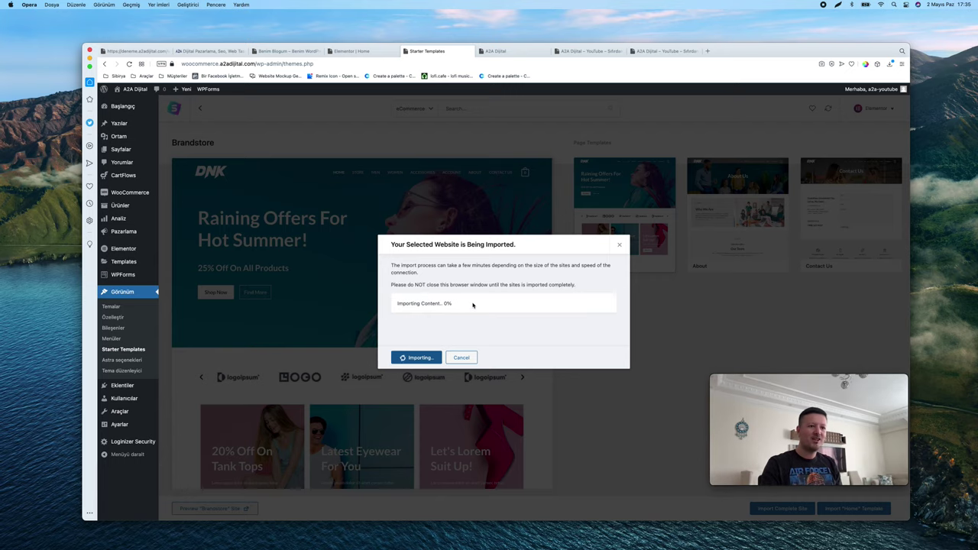
{"action": "scroll", "coordinate": [473, 306], "scroll_direction": "up", "scroll_amount": 5}
{"action": "scroll", "coordinate": [473, 305], "scroll_direction": "down", "scroll_amount": 5}
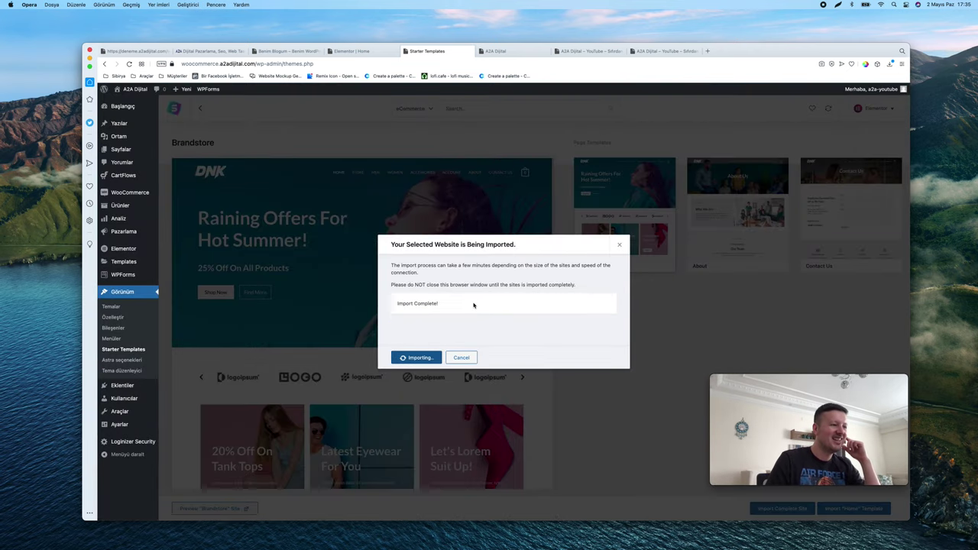
{"action": "left_click", "coordinate": [419, 357]}
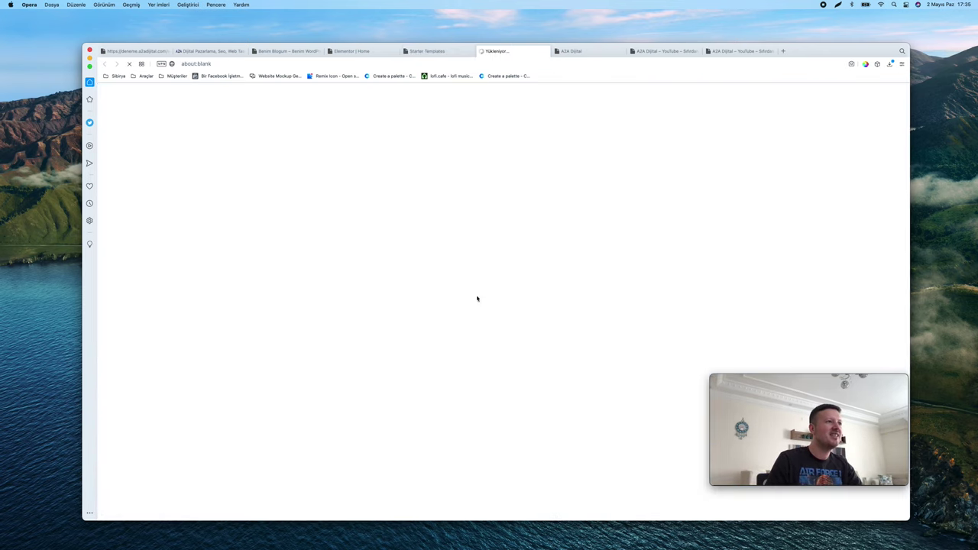
{"action": "scroll", "coordinate": [562, 184], "scroll_direction": "down", "scroll_amount": 10}
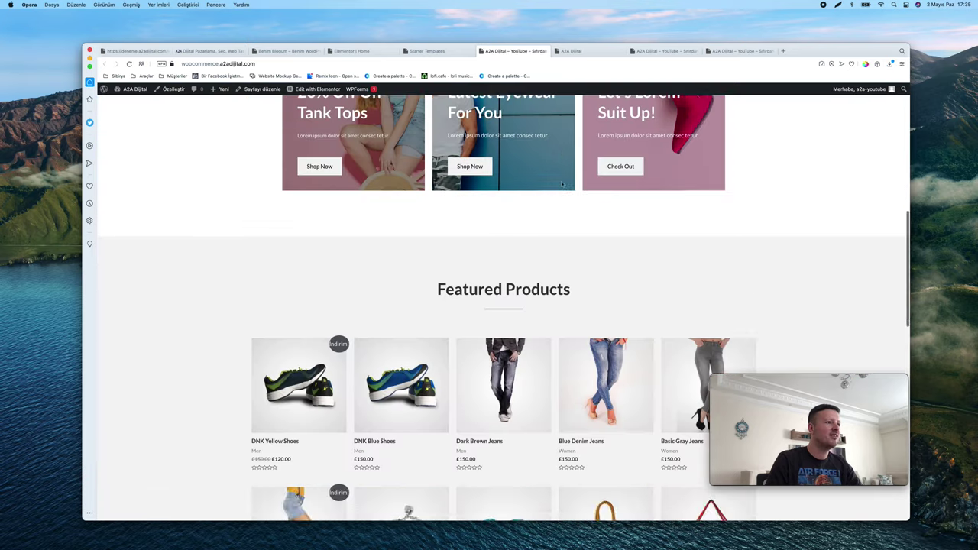
{"action": "scroll", "coordinate": [562, 183], "scroll_direction": "down", "scroll_amount": 15}
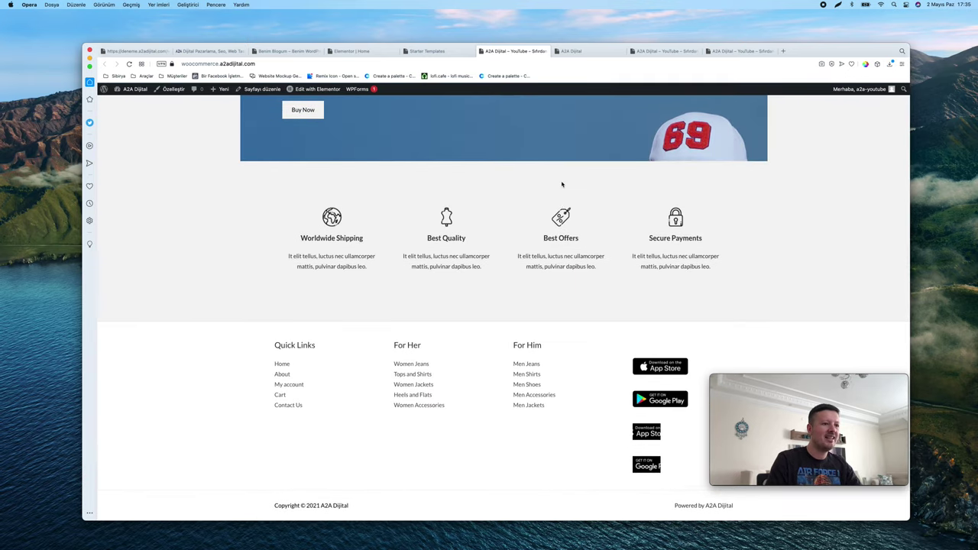
{"action": "scroll", "coordinate": [562, 183], "scroll_direction": "up", "scroll_amount": 20}
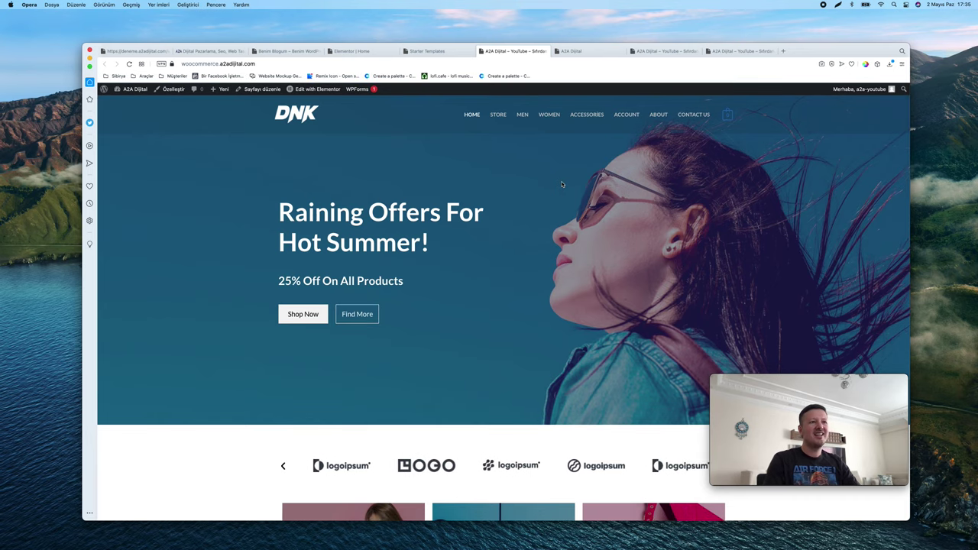
{"action": "scroll", "coordinate": [562, 184], "scroll_direction": "down", "scroll_amount": 5}
{"action": "scroll", "coordinate": [562, 184], "scroll_direction": "up", "scroll_amount": 5}
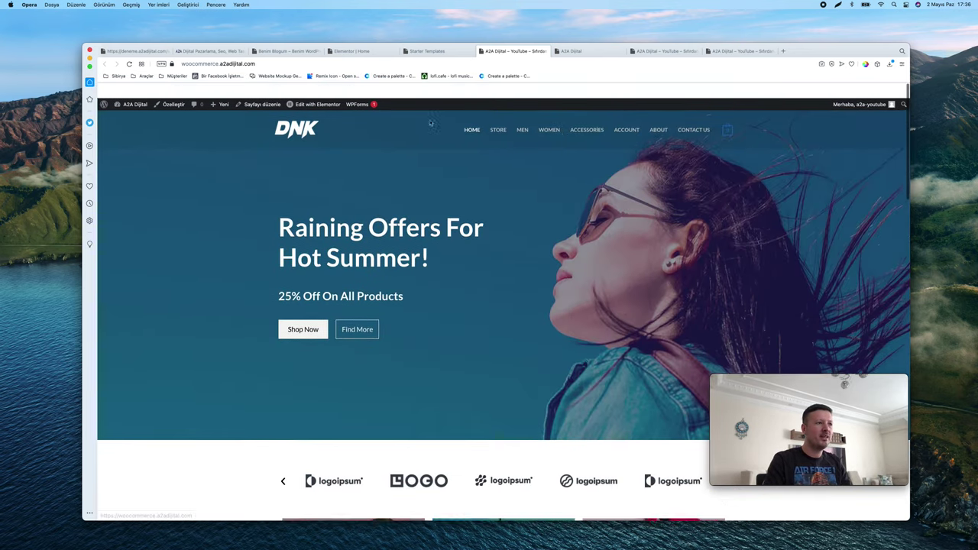
{"action": "scroll", "coordinate": [669, 129], "scroll_direction": "down", "scroll_amount": 15}
{"action": "scroll", "coordinate": [669, 129], "scroll_direction": "up", "scroll_amount": 15}
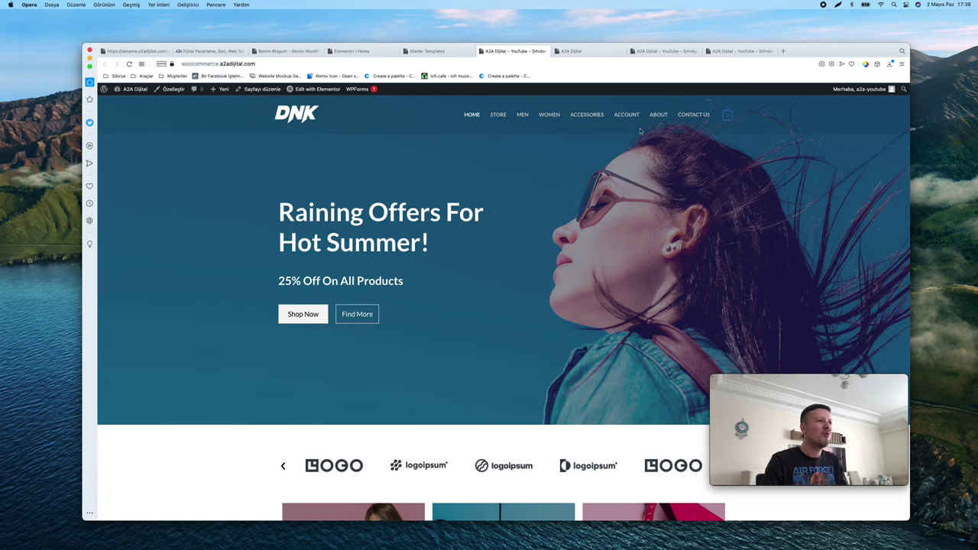
{"action": "left_click", "coordinate": [590, 118]}
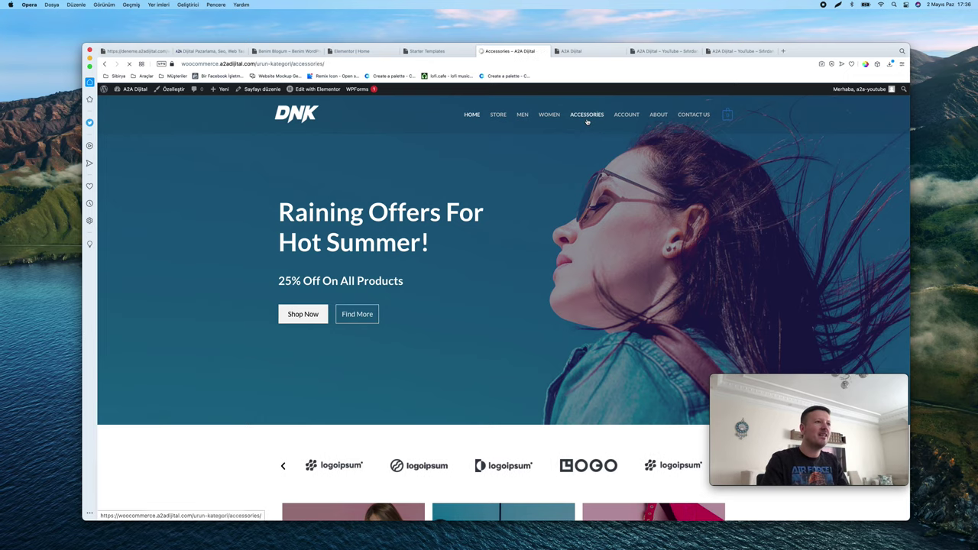
{"action": "key", "text": "super+Left"}
{"action": "scroll", "coordinate": [553, 205], "scroll_direction": "down", "scroll_amount": 7}
{"action": "scroll", "coordinate": [553, 205], "scroll_direction": "up", "scroll_amount": 7}
{"action": "scroll", "coordinate": [554, 208], "scroll_direction": "down", "scroll_amount": 10}
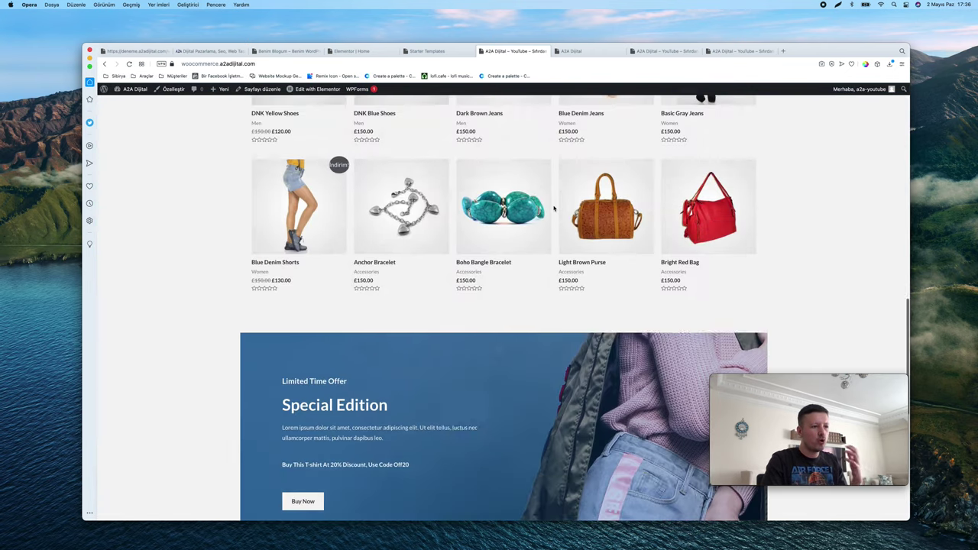
{"action": "scroll", "coordinate": [554, 208], "scroll_direction": "up", "scroll_amount": 5}
{"action": "scroll", "coordinate": [554, 208], "scroll_direction": "up", "scroll_amount": 1}
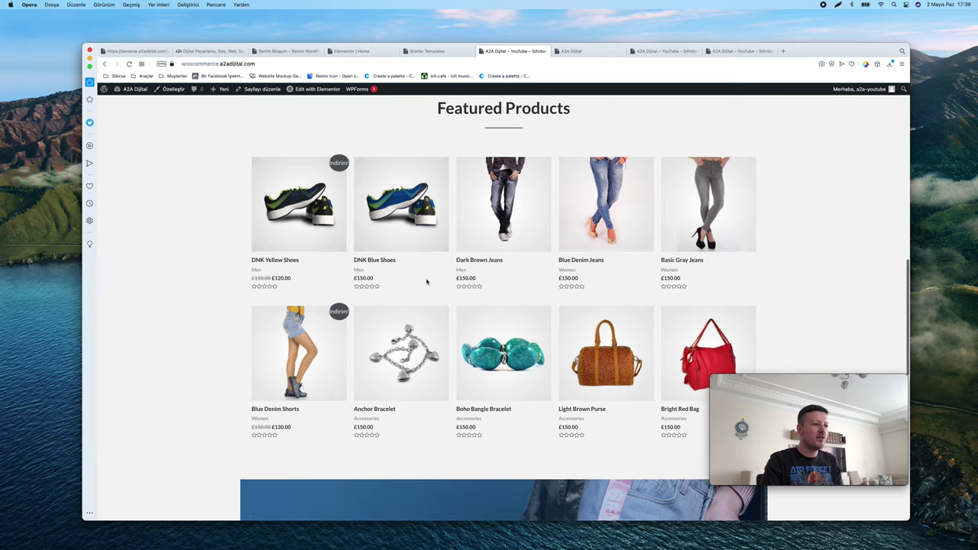
{"action": "scroll", "coordinate": [519, 240], "scroll_direction": "up", "scroll_amount": 6}
{"action": "left_click", "coordinate": [496, 114]}
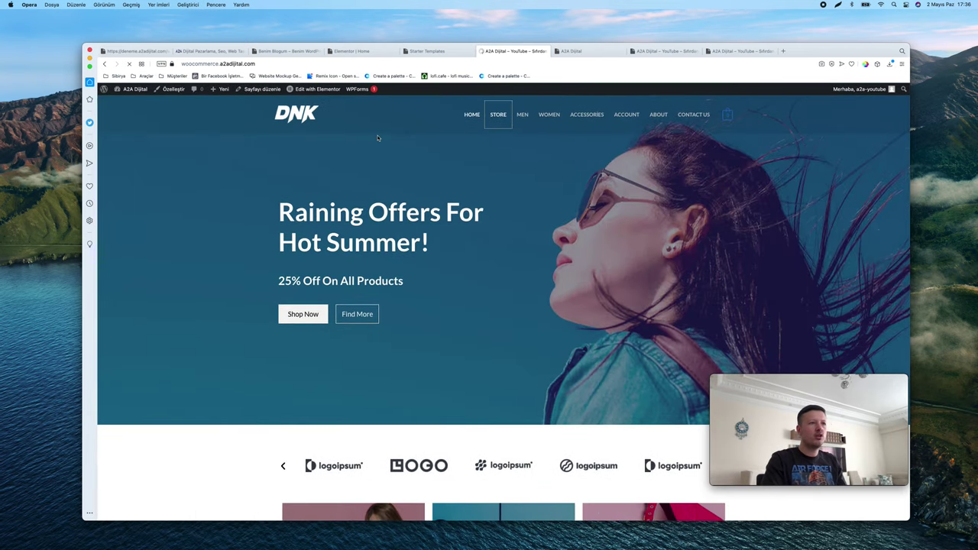
{"action": "scroll", "coordinate": [623, 178], "scroll_direction": "down", "scroll_amount": 5}
{"action": "scroll", "coordinate": [623, 177], "scroll_direction": "up", "scroll_amount": 5}
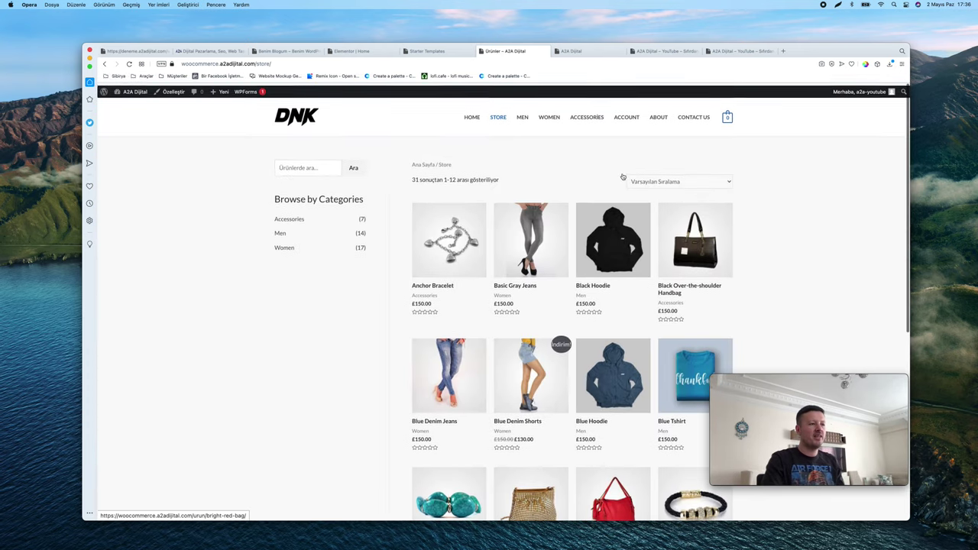
{"action": "left_click", "coordinate": [458, 241]}
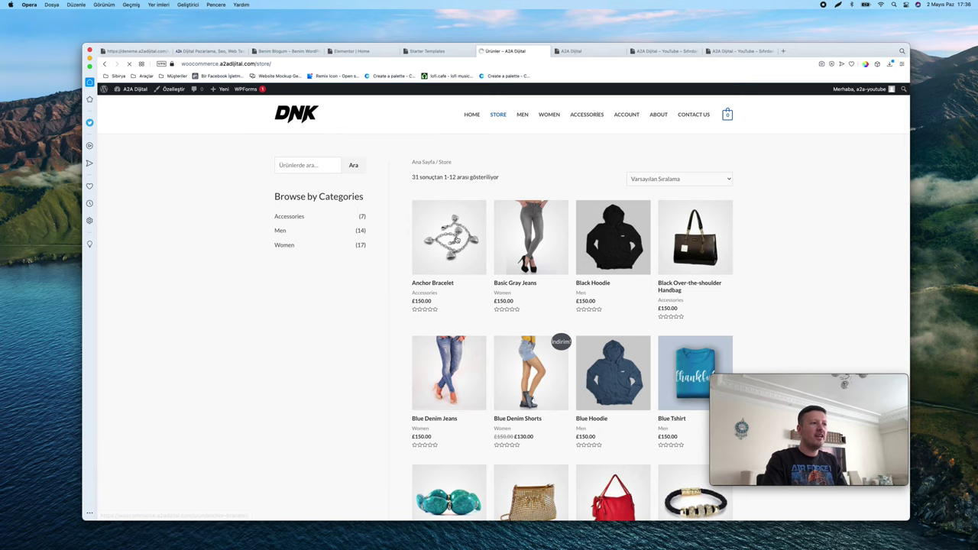
{"action": "left_click", "coordinate": [694, 113]}
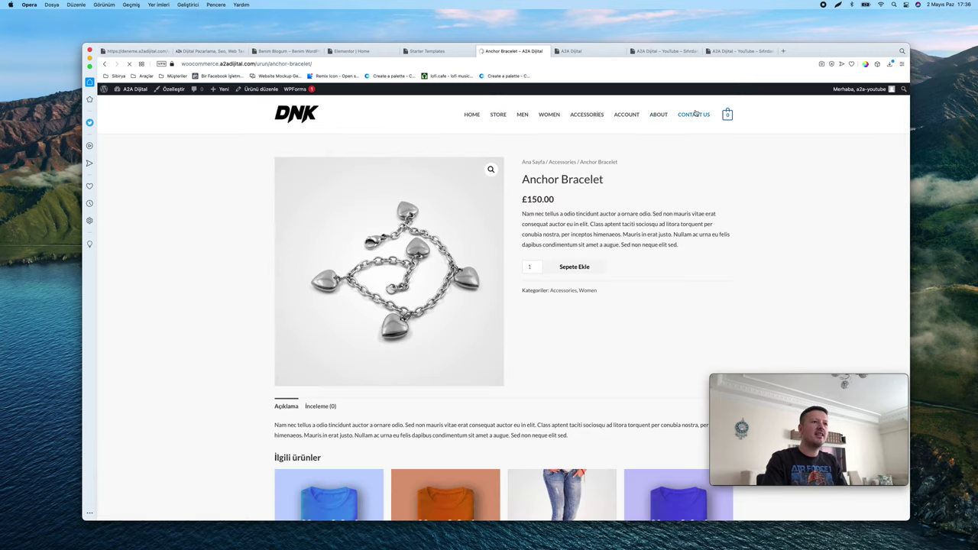
{"action": "scroll", "coordinate": [598, 199], "scroll_direction": "down", "scroll_amount": 5}
{"action": "scroll", "coordinate": [598, 199], "scroll_direction": "up", "scroll_amount": 10}
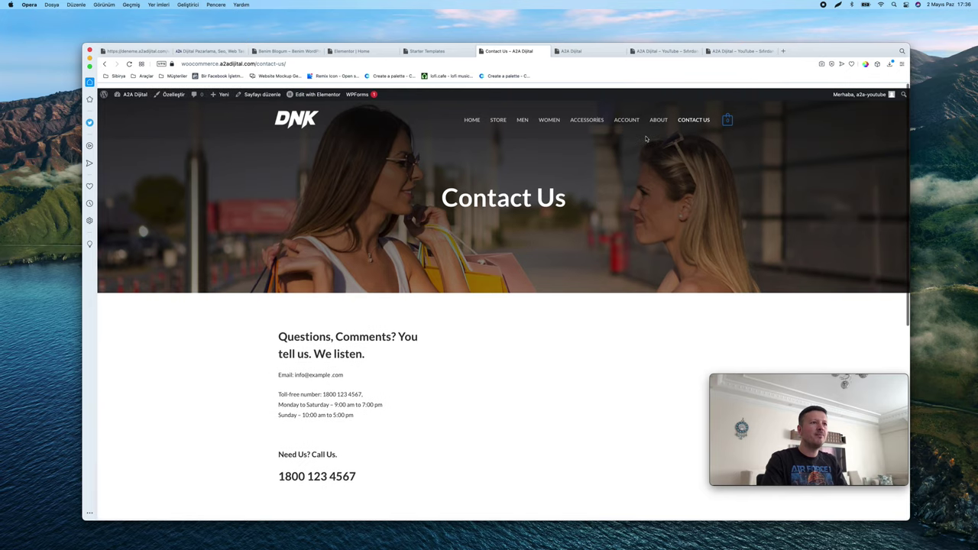
{"action": "left_click", "coordinate": [658, 116]}
{"action": "scroll", "coordinate": [656, 123], "scroll_direction": "down", "scroll_amount": 10}
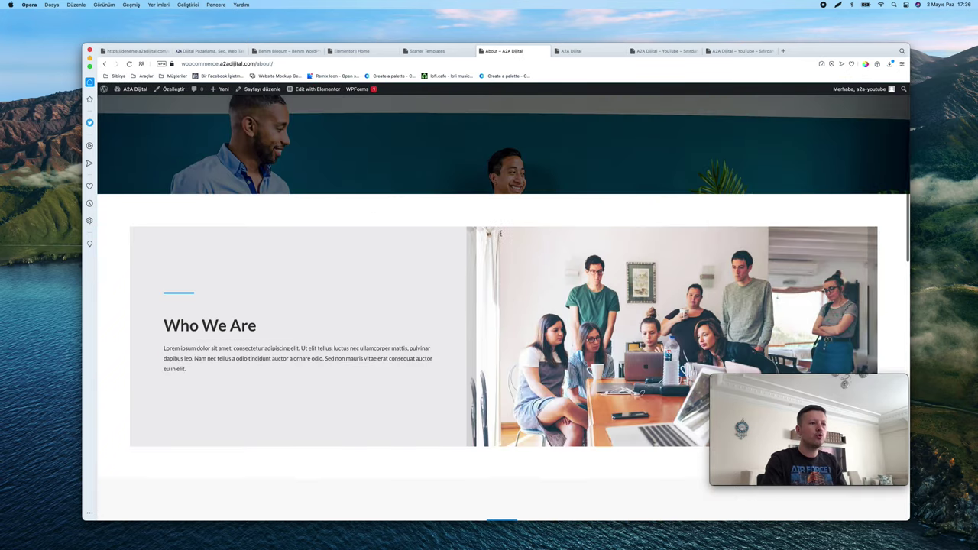
{"action": "scroll", "coordinate": [301, 114], "scroll_direction": "up", "scroll_amount": 10}
{"action": "left_click", "coordinate": [300, 114]}
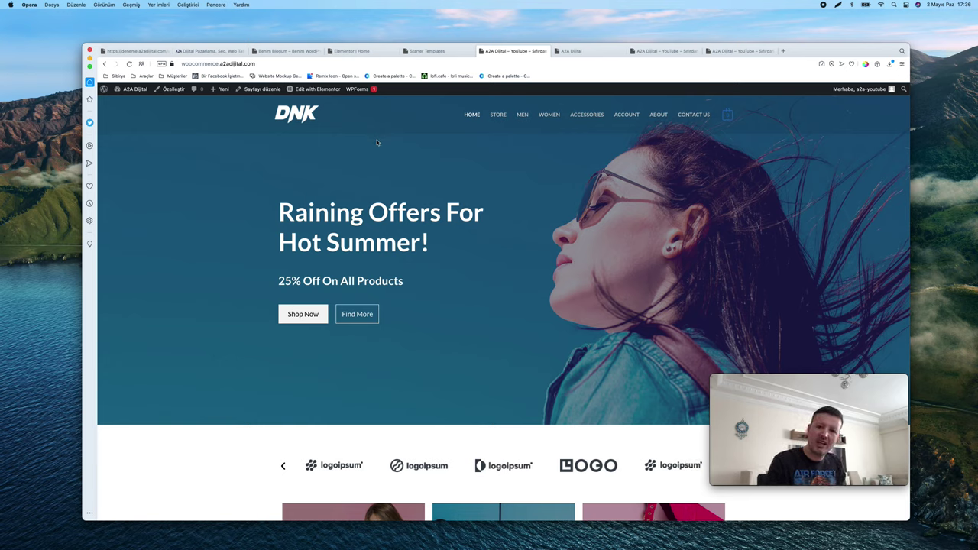
Open the About page in a new tab from its link menu
{"action": "scroll", "coordinate": [377, 143], "scroll_direction": "down", "scroll_amount": 20}
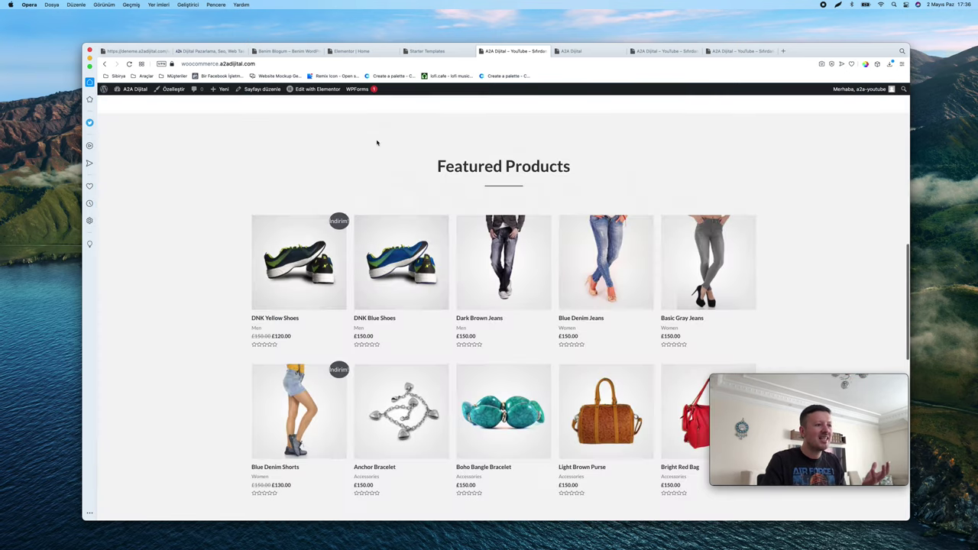
{"action": "scroll", "coordinate": [393, 188], "scroll_direction": "up", "scroll_amount": 20}
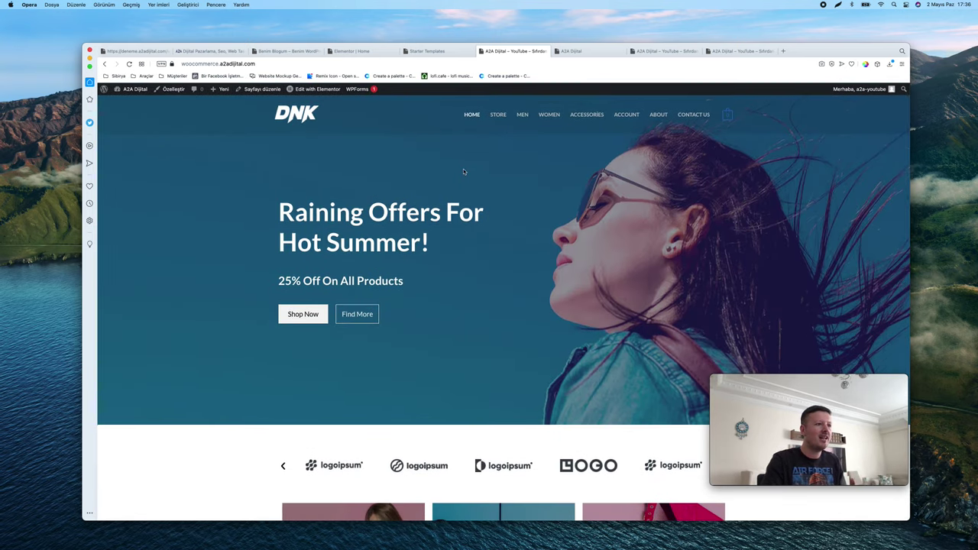
{"action": "scroll", "coordinate": [464, 171], "scroll_direction": "down", "scroll_amount": 15}
{"action": "scroll", "coordinate": [535, 138], "scroll_direction": "up", "scroll_amount": 15}
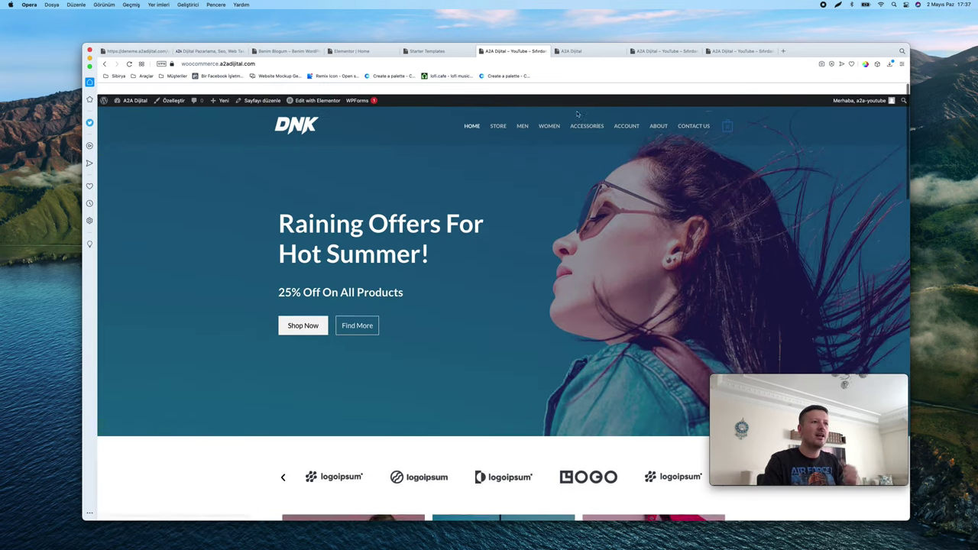
{"action": "right_click", "coordinate": [625, 117]}
{"action": "left_click", "coordinate": [672, 97]}
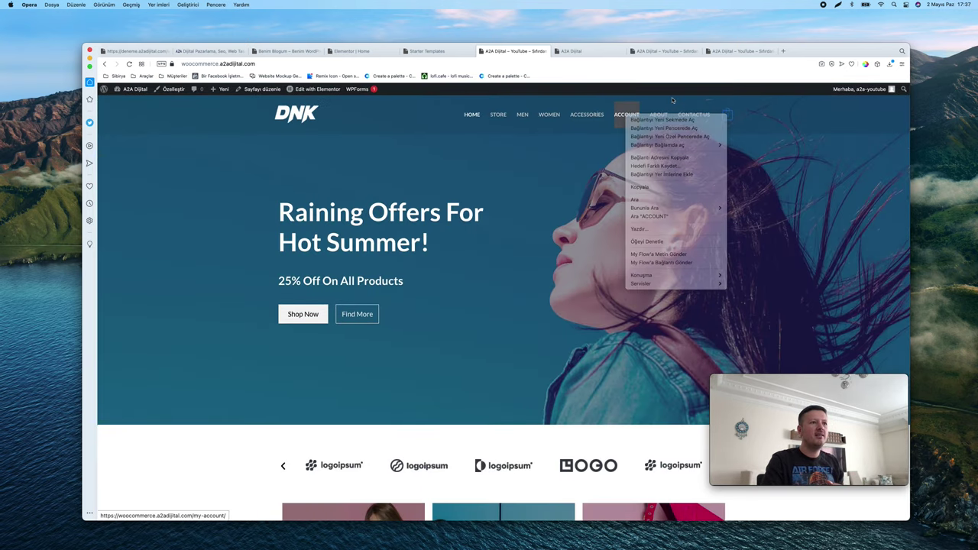
{"action": "right_click", "coordinate": [662, 115]}
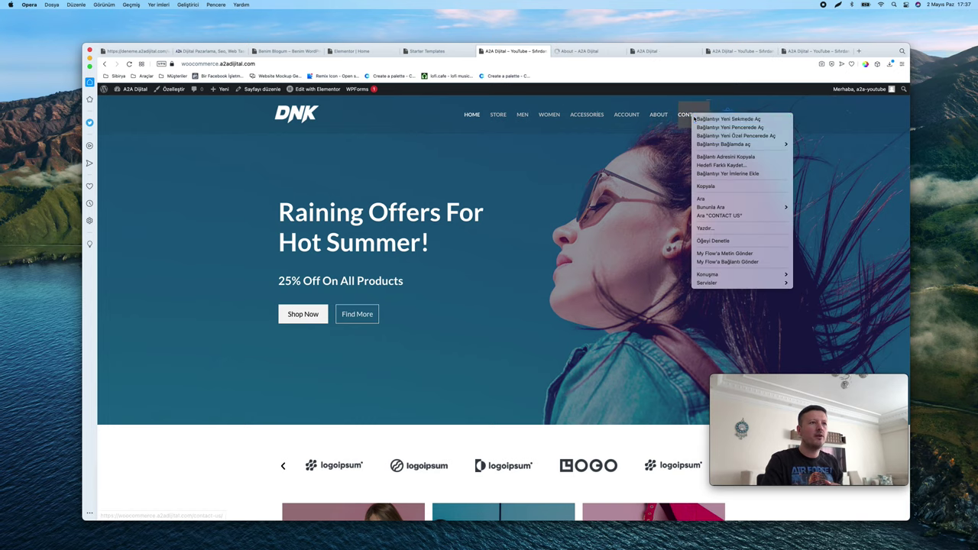
{"action": "left_click", "coordinate": [698, 119]}
Open Contact Us in a new tab, review both new tabs, and return to the home tab
{"action": "middle_click", "coordinate": [694, 113]}
{"action": "left_click", "coordinate": [632, 51]}
{"action": "left_click", "coordinate": [556, 51]}
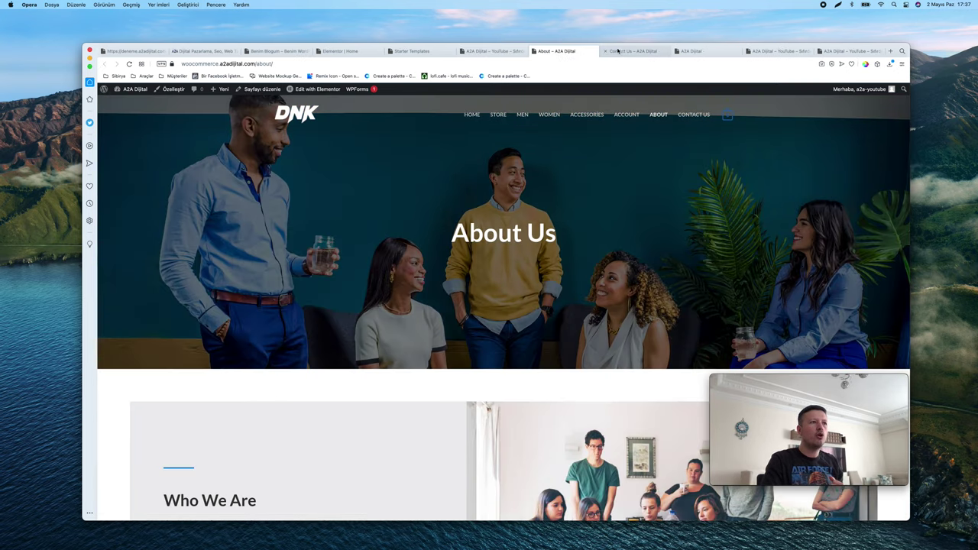
{"action": "left_click", "coordinate": [632, 51]}
{"action": "left_click", "coordinate": [493, 53]}
{"action": "scroll", "coordinate": [516, 175], "scroll_direction": "down", "scroll_amount": 20}
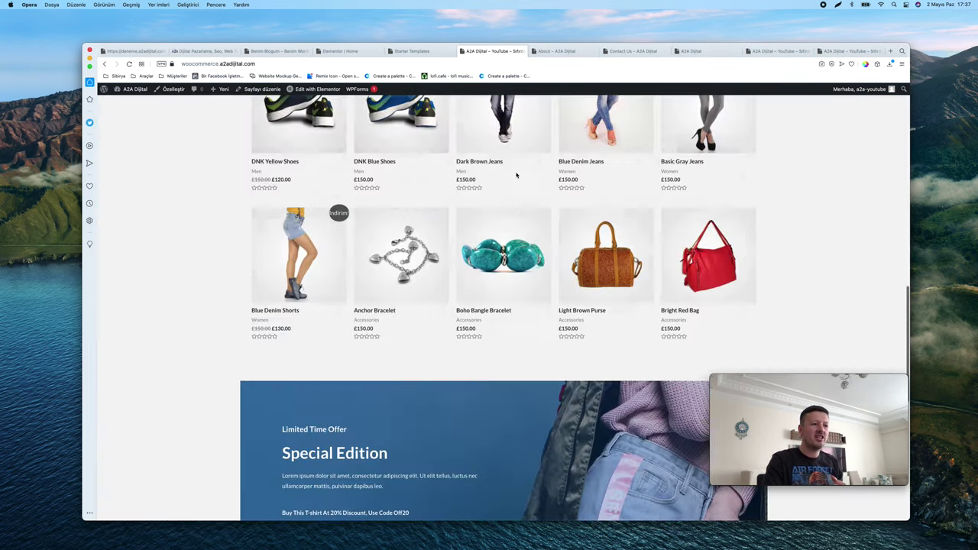
{"action": "scroll", "coordinate": [516, 175], "scroll_direction": "up", "scroll_amount": 20}
{"action": "mouse_move", "coordinate": [312, 90]}
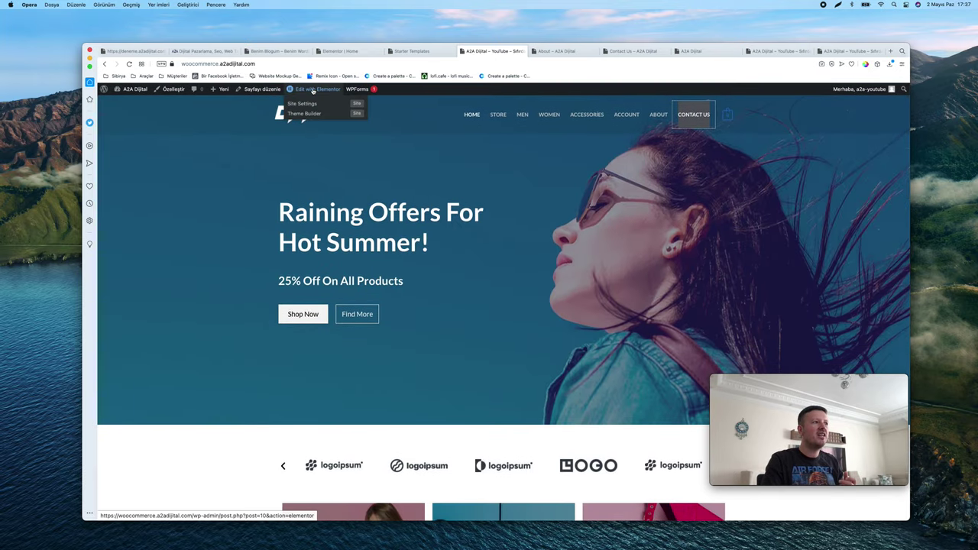
{"action": "scroll", "coordinate": [313, 90], "scroll_direction": "up", "scroll_amount": 5}
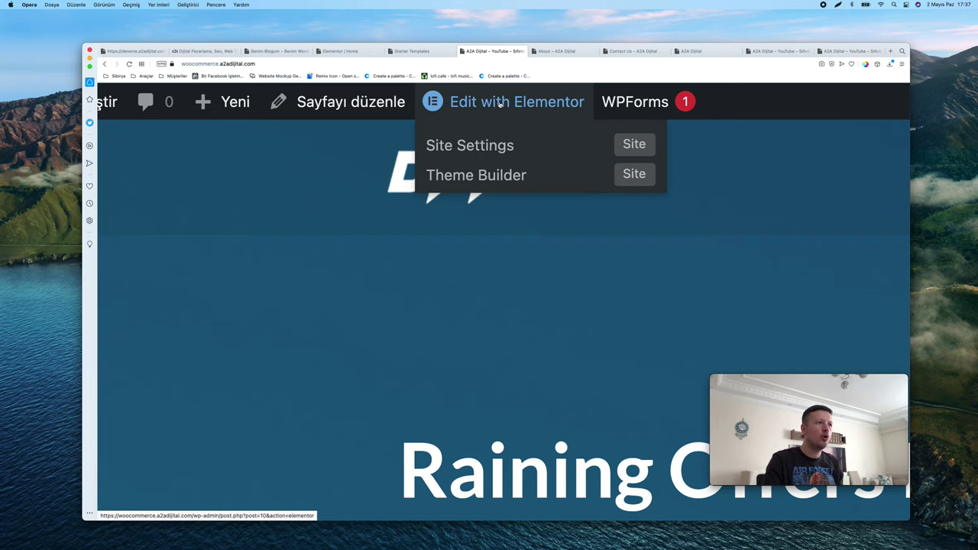
{"action": "scroll", "coordinate": [500, 104], "scroll_direction": "down", "scroll_amount": 5}
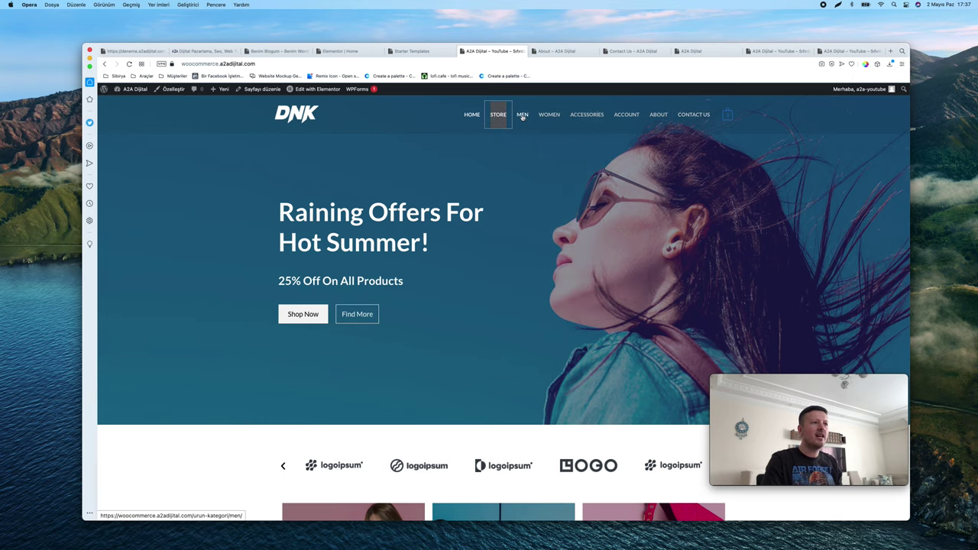
Open the MEN category and scroll through its 14 products
{"action": "left_click", "coordinate": [522, 115]}
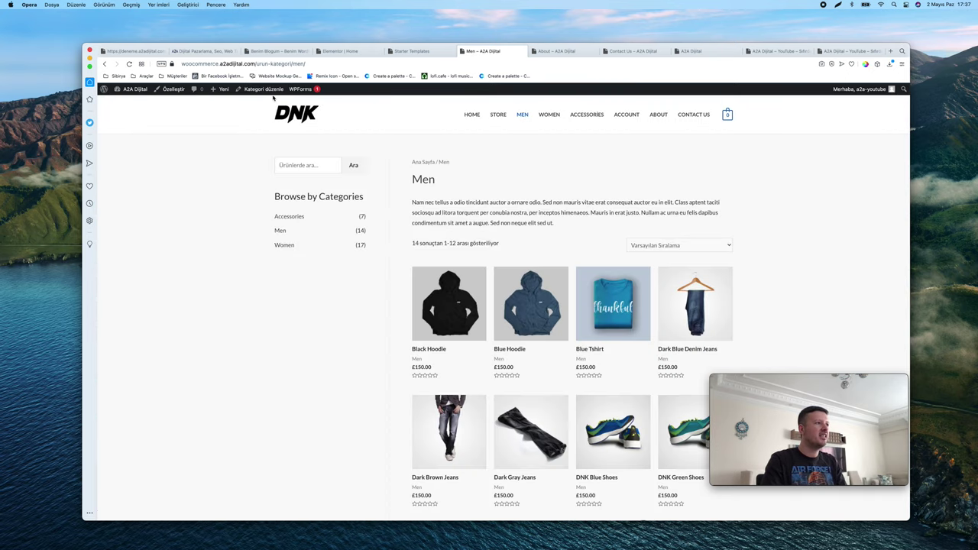
{"action": "scroll", "coordinate": [263, 90], "scroll_direction": "up", "scroll_amount": 5}
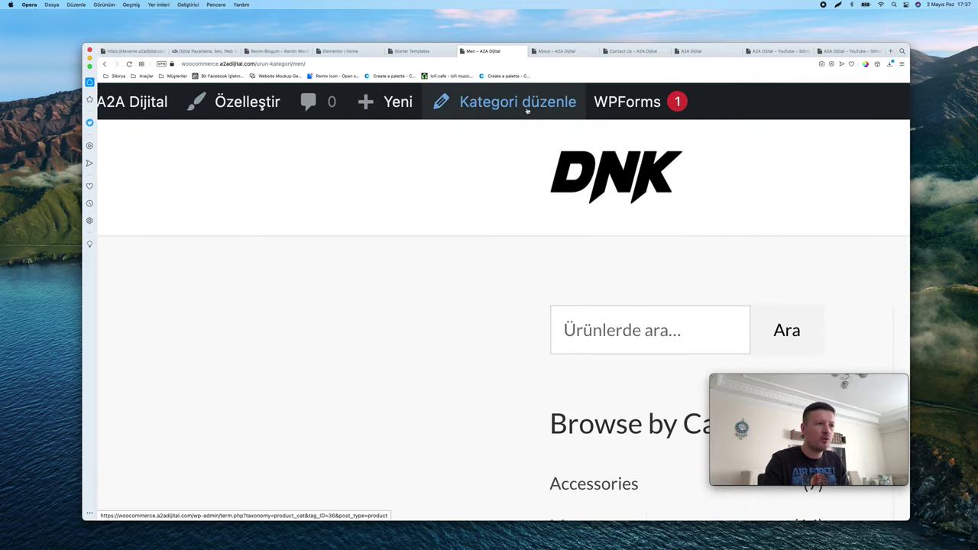
{"action": "scroll", "coordinate": [528, 111], "scroll_direction": "down", "scroll_amount": 5}
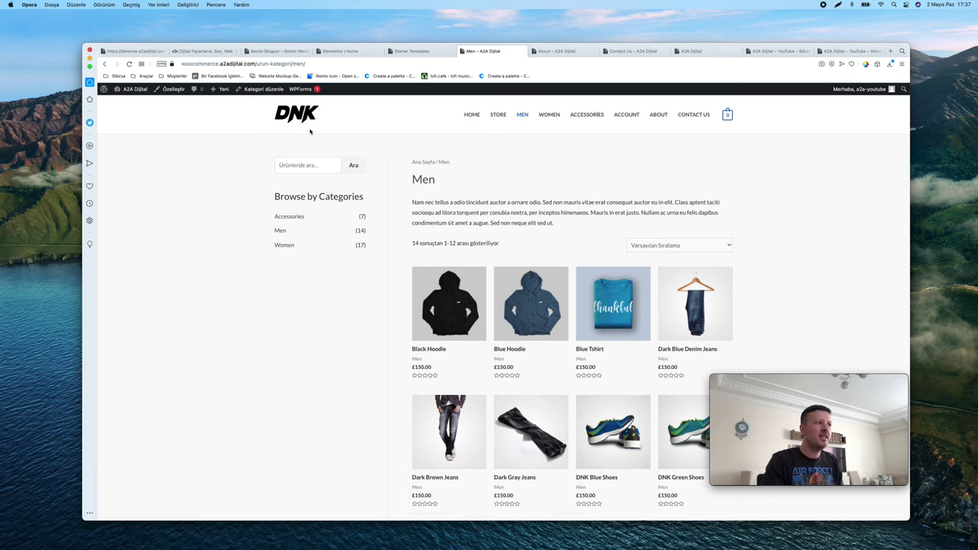
{"action": "scroll", "coordinate": [489, 165], "scroll_direction": "down", "scroll_amount": 2}
{"action": "scroll", "coordinate": [459, 153], "scroll_direction": "up", "scroll_amount": 2}
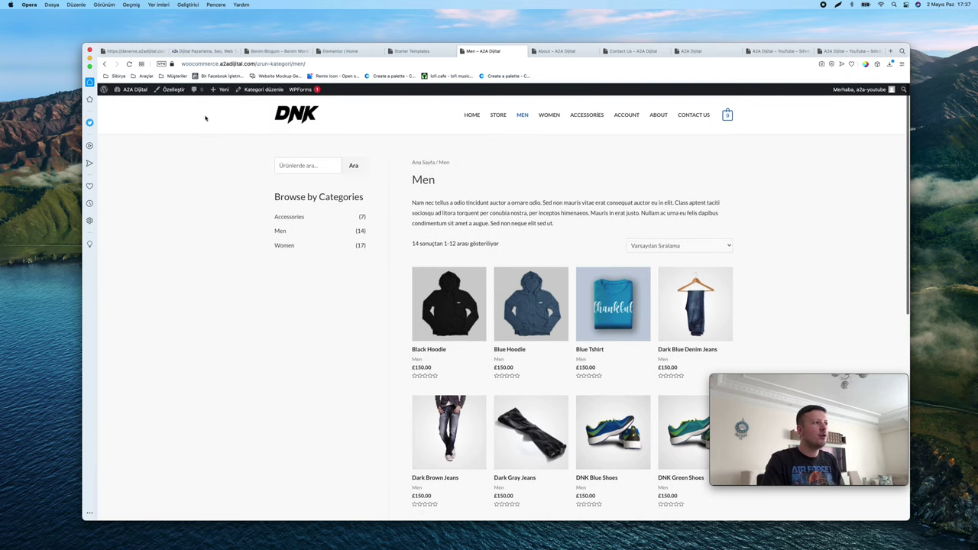
Return to the store home page and open the admin dashboard in a new tab
{"action": "left_click", "coordinate": [296, 115]}
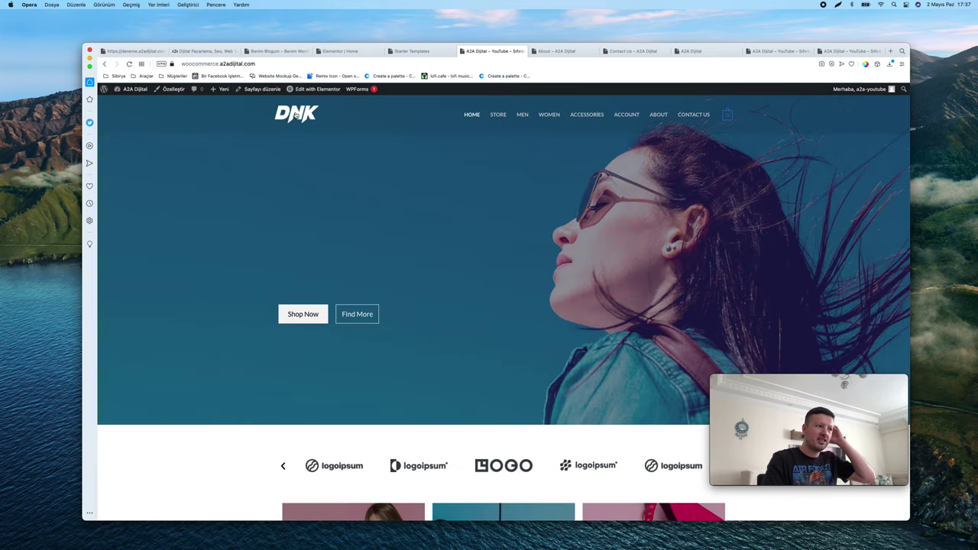
{"action": "scroll", "coordinate": [348, 138], "scroll_direction": "down", "scroll_amount": 10}
{"action": "scroll", "coordinate": [348, 139], "scroll_direction": "up", "scroll_amount": 10}
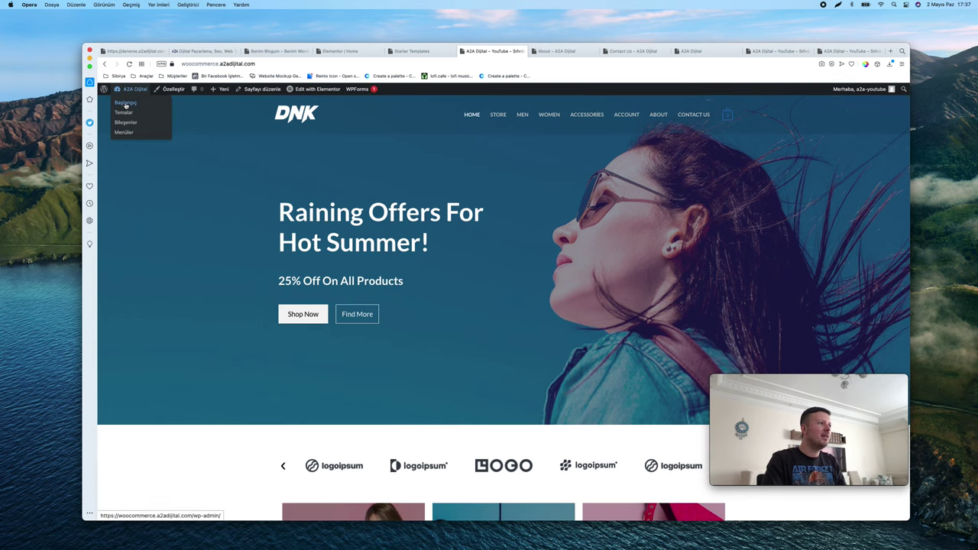
{"action": "right_click", "coordinate": [125, 104]}
{"action": "left_click", "coordinate": [131, 108]}
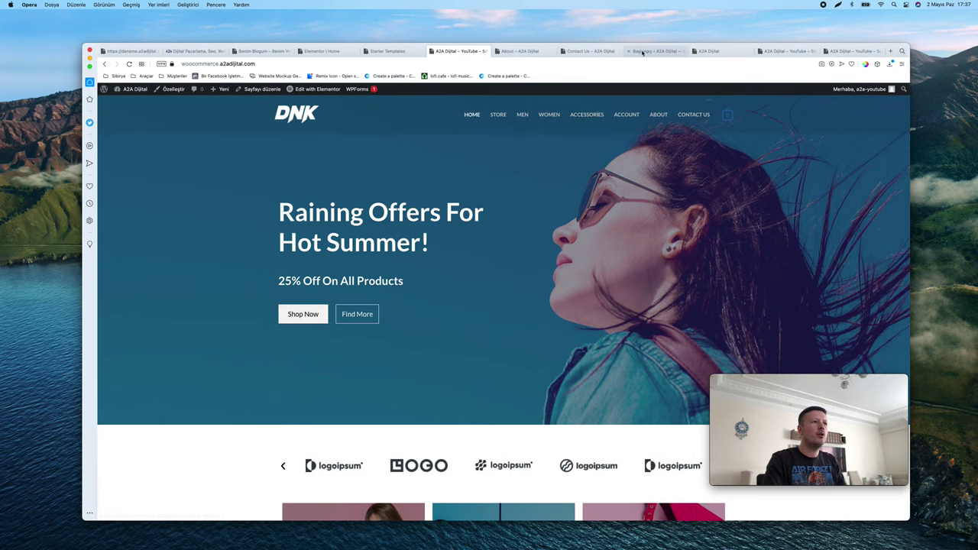
{"action": "left_click", "coordinate": [439, 51]}
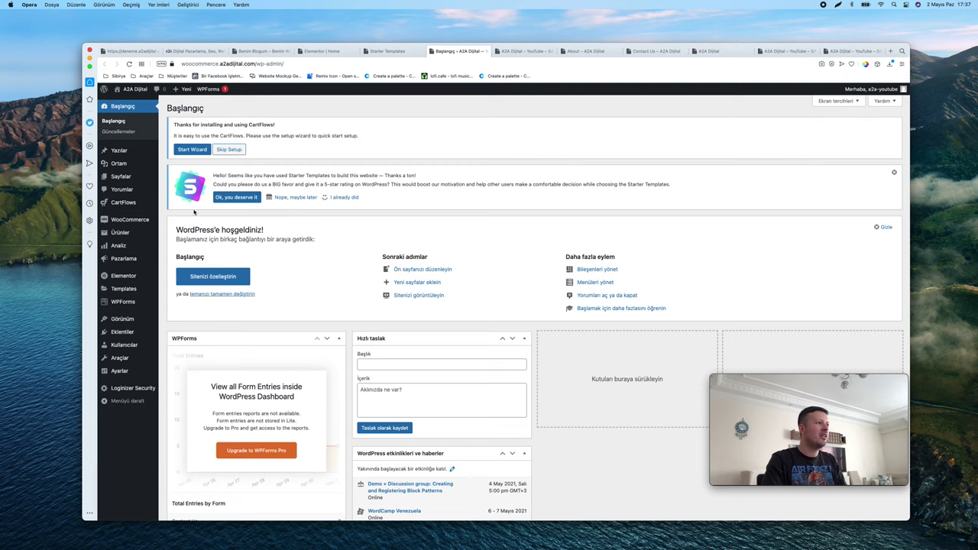
Open the full Pages list from Sayfalar > Tüm sayfalar
{"action": "mouse_move", "coordinate": [119, 220]}
{"action": "scroll", "coordinate": [119, 221], "scroll_direction": "up", "scroll_amount": 2}
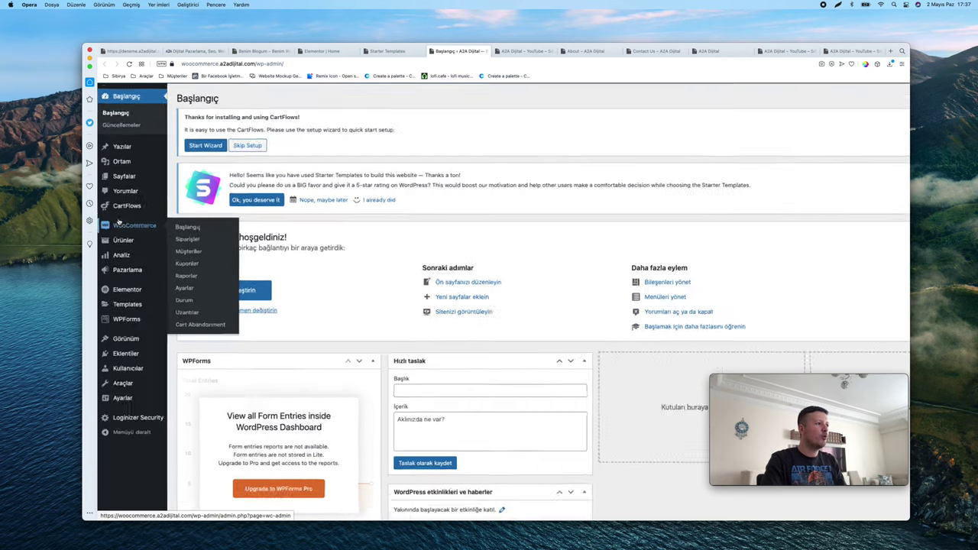
{"action": "scroll", "coordinate": [119, 222], "scroll_direction": "up", "scroll_amount": 5}
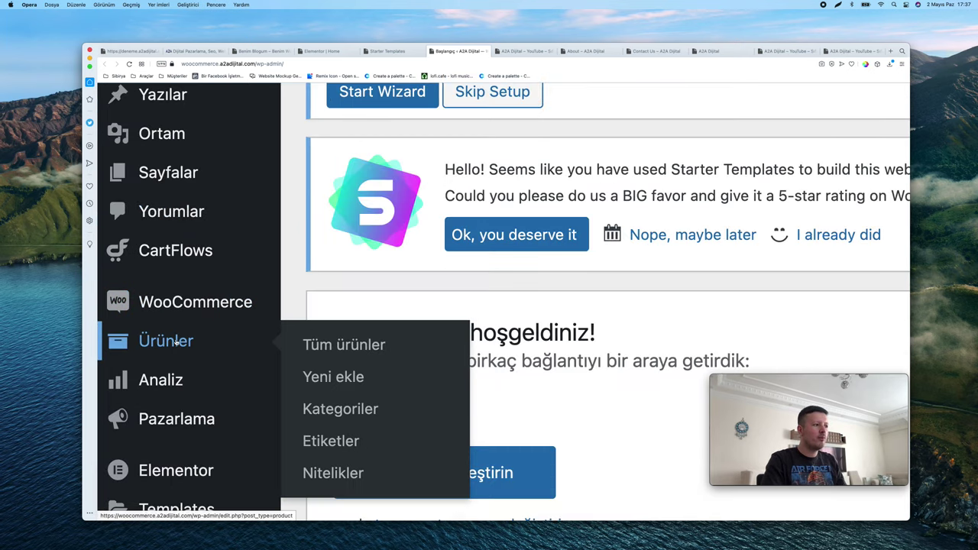
{"action": "scroll", "coordinate": [168, 340], "scroll_direction": "down", "scroll_amount": 2}
{"action": "scroll", "coordinate": [179, 397], "scroll_direction": "down", "scroll_amount": 5}
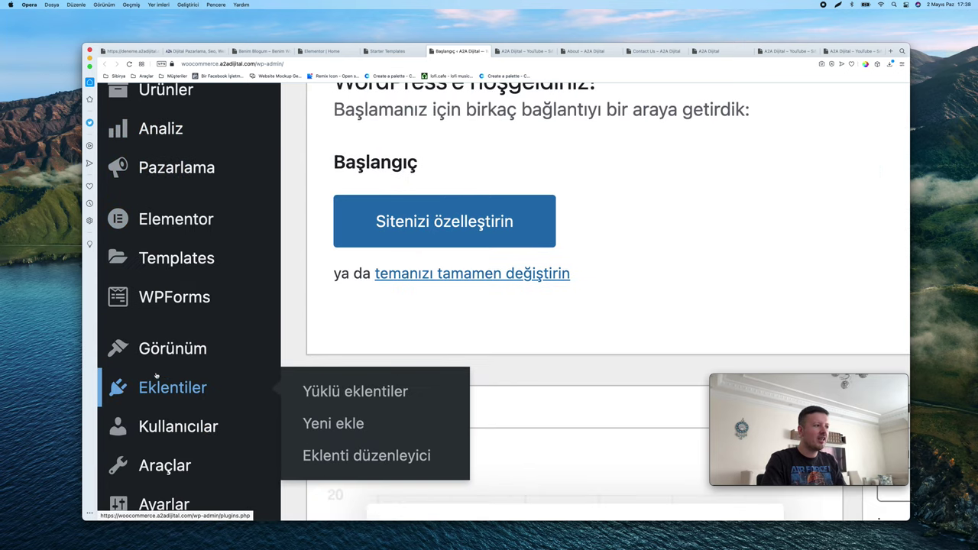
{"action": "mouse_move", "coordinate": [187, 304]}
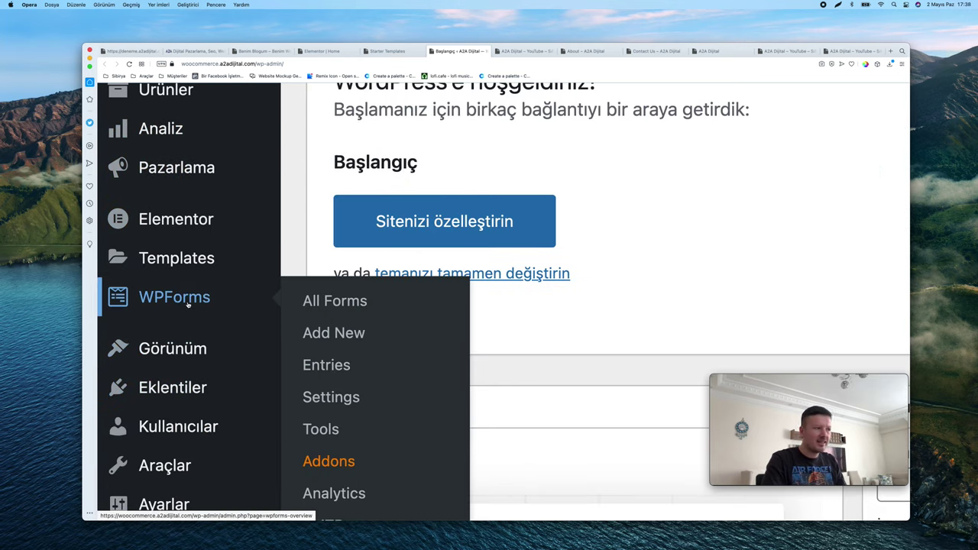
{"action": "scroll", "coordinate": [187, 304], "scroll_direction": "down", "scroll_amount": 5}
{"action": "mouse_move", "coordinate": [127, 165]}
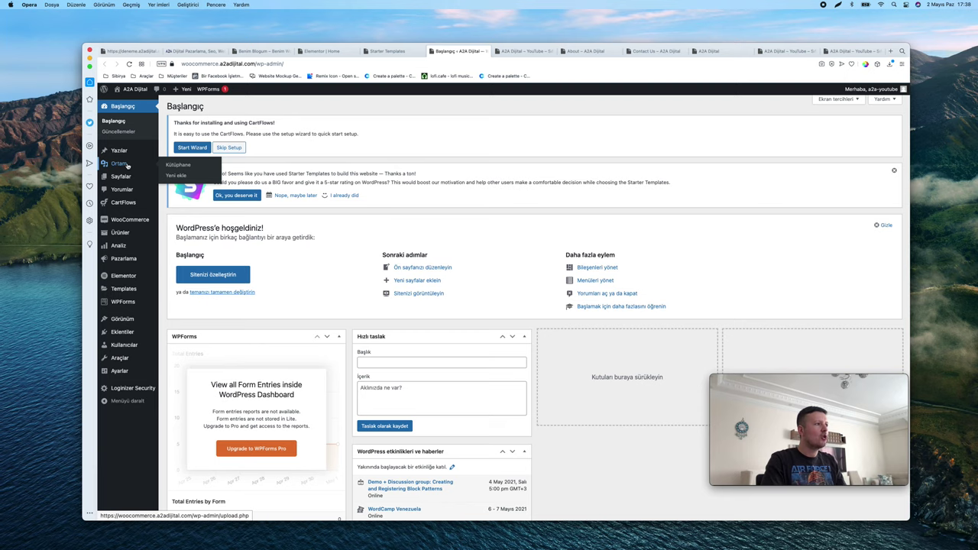
{"action": "scroll", "coordinate": [126, 177], "scroll_direction": "up", "scroll_amount": 5}
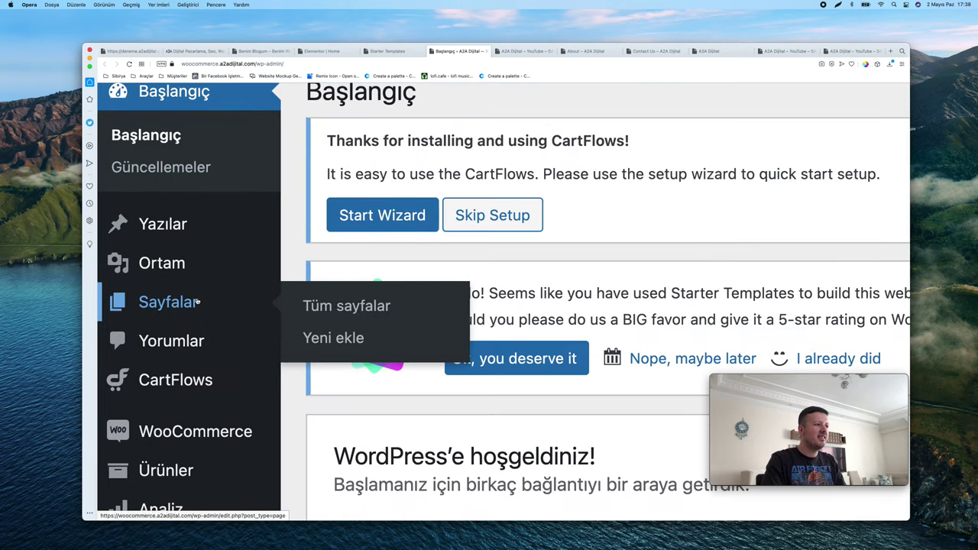
{"action": "left_click", "coordinate": [334, 307]}
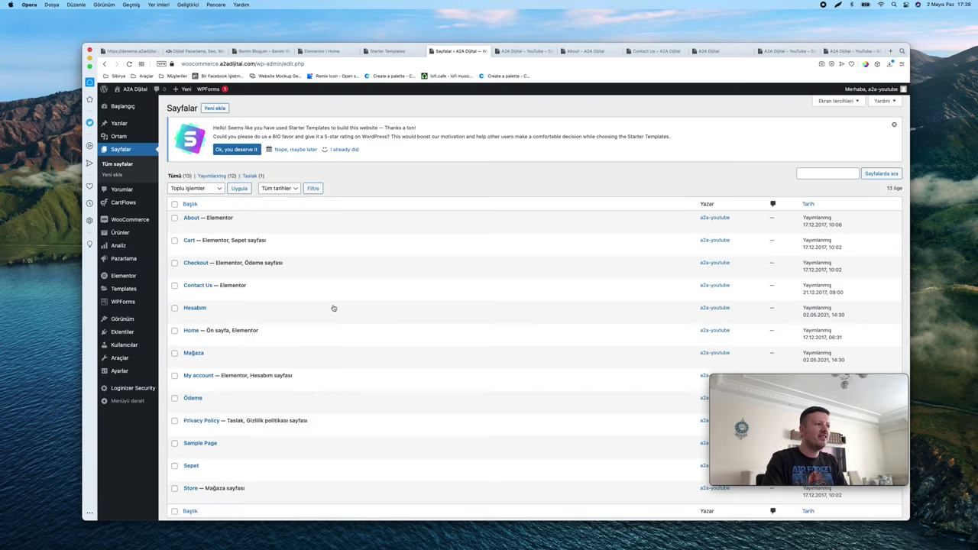
Open the Ürünler > Tüm ürünler products list in a new browser tab
{"action": "scroll", "coordinate": [333, 308], "scroll_direction": "down", "scroll_amount": 1}
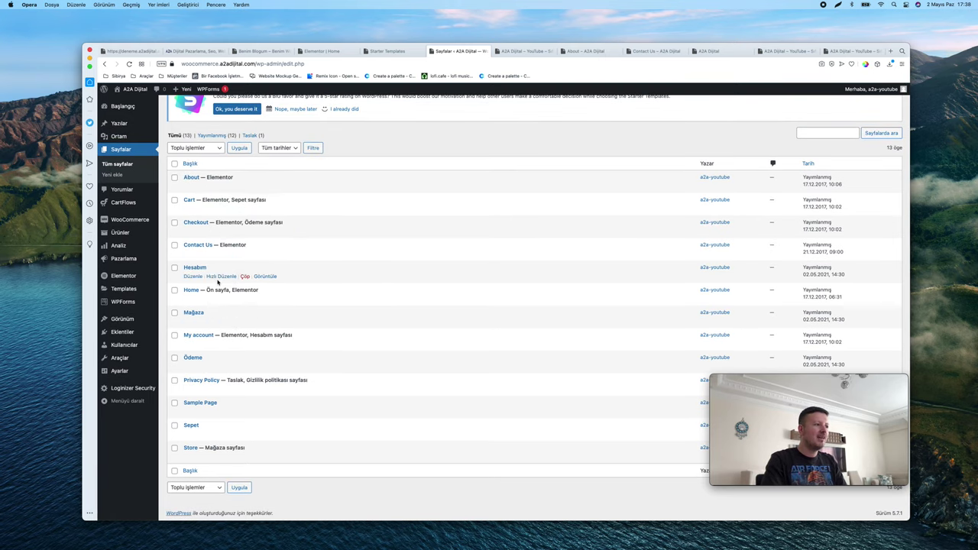
{"action": "scroll", "coordinate": [234, 304], "scroll_direction": "down", "scroll_amount": 1}
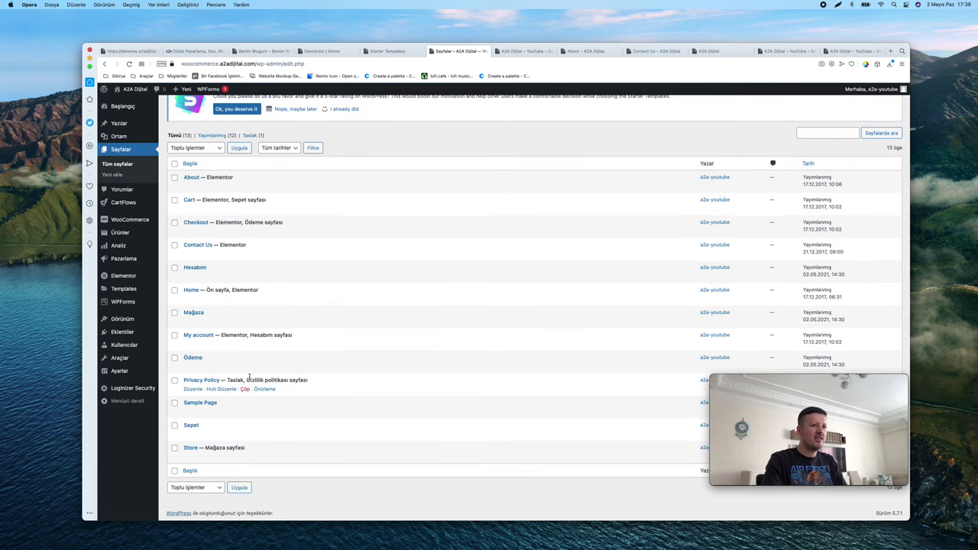
{"action": "scroll", "coordinate": [342, 307], "scroll_direction": "up", "scroll_amount": 2}
{"action": "scroll", "coordinate": [342, 306], "scroll_direction": "down", "scroll_amount": 2}
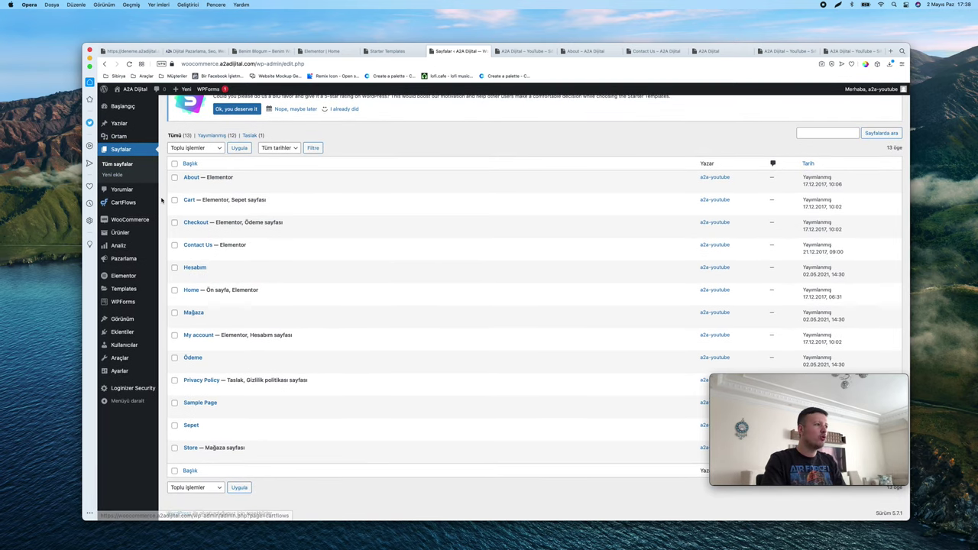
{"action": "right_click", "coordinate": [170, 234]}
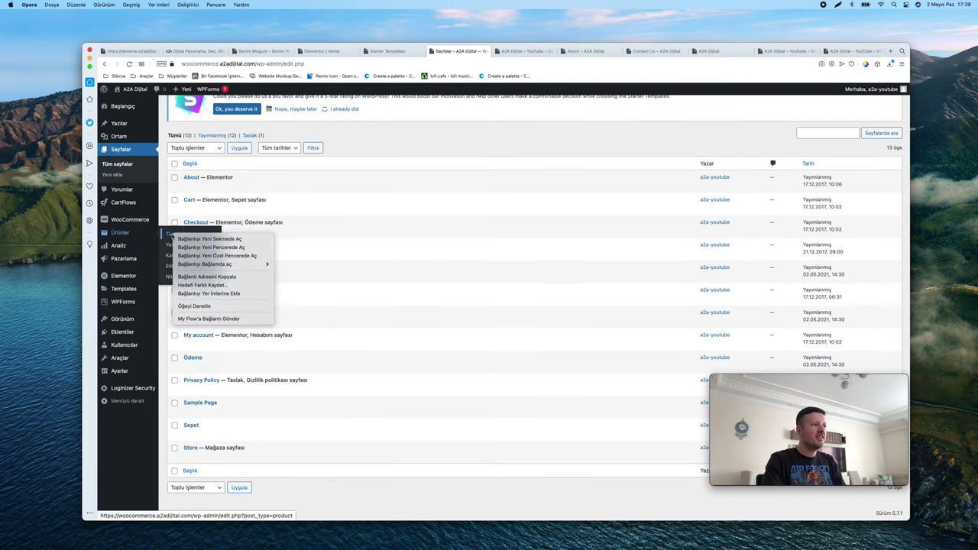
{"action": "left_click", "coordinate": [200, 239]}
Review the 31-product Ürünler list, then open 'Siteyi görüntüle' storefront in a new tab
{"action": "key", "text": "ctrl+Tab"}
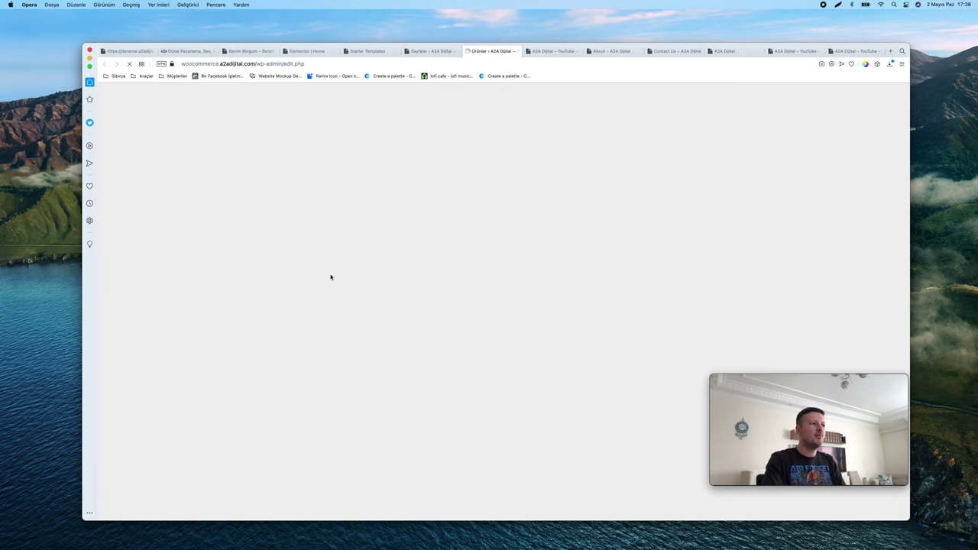
{"action": "scroll", "coordinate": [331, 278], "scroll_direction": "down", "scroll_amount": 5}
{"action": "scroll", "coordinate": [331, 278], "scroll_direction": "up", "scroll_amount": 5}
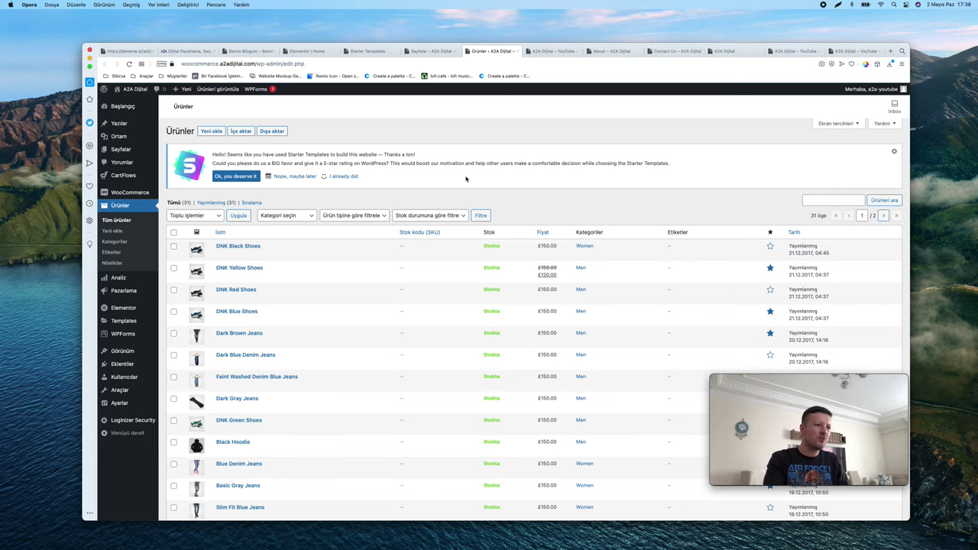
{"action": "scroll", "coordinate": [467, 179], "scroll_direction": "down", "scroll_amount": 5}
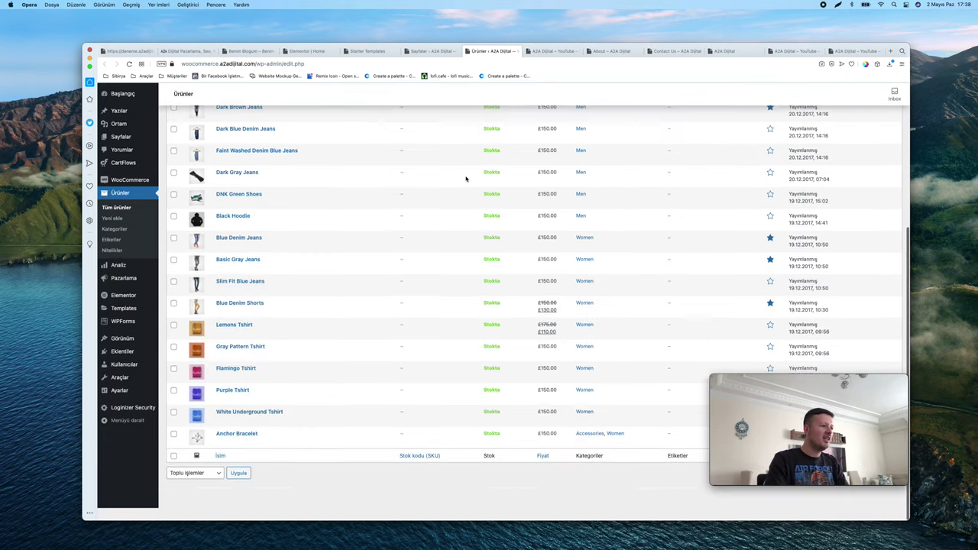
{"action": "scroll", "coordinate": [466, 179], "scroll_direction": "up", "scroll_amount": 5}
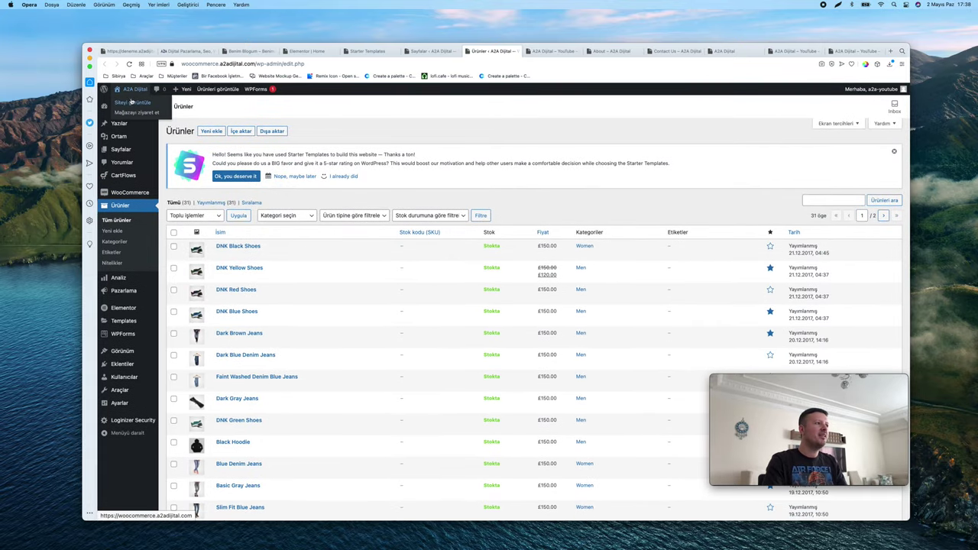
{"action": "right_click", "coordinate": [133, 100]}
{"action": "left_click", "coordinate": [153, 104]}
{"action": "left_click", "coordinate": [523, 50]}
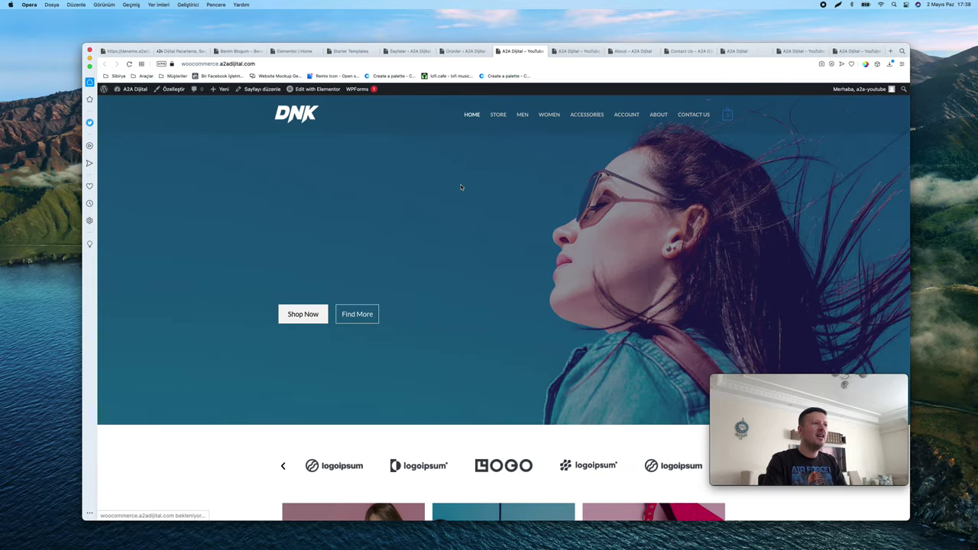
{"action": "scroll", "coordinate": [451, 192], "scroll_direction": "down", "scroll_amount": 10}
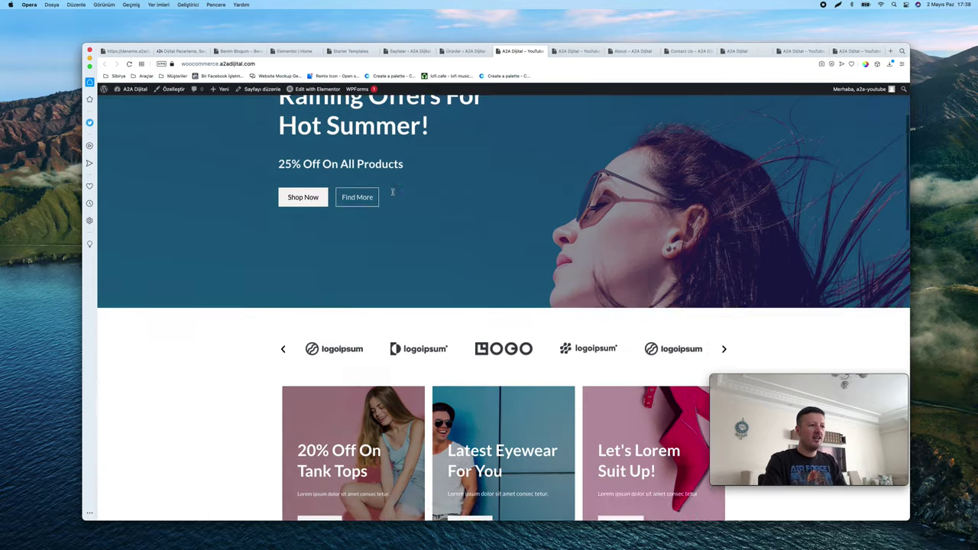
{"action": "scroll", "coordinate": [393, 192], "scroll_direction": "up", "scroll_amount": 10}
{"action": "scroll", "coordinate": [393, 194], "scroll_direction": "down", "scroll_amount": 10}
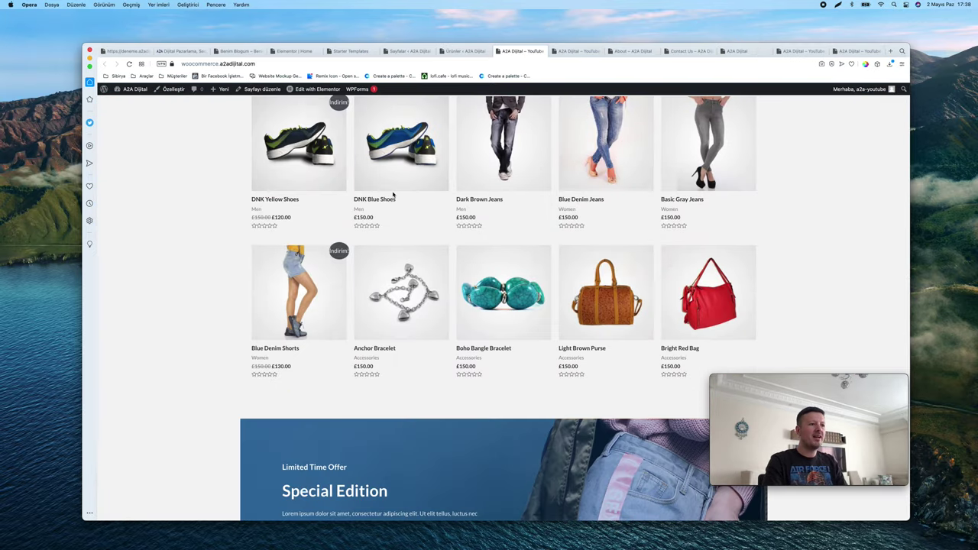
{"action": "scroll", "coordinate": [393, 195], "scroll_direction": "up", "scroll_amount": 10}
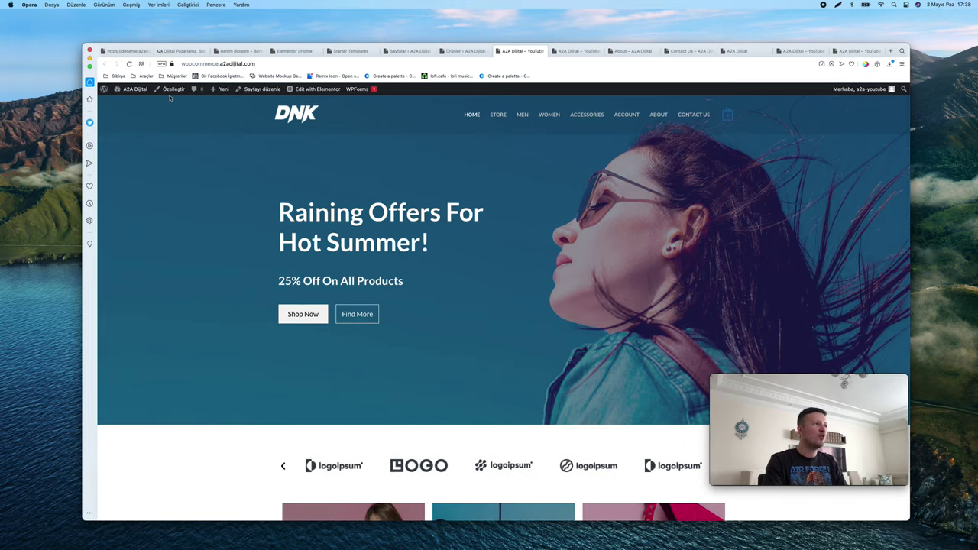
{"action": "scroll", "coordinate": [170, 98], "scroll_direction": "up", "scroll_amount": 5}
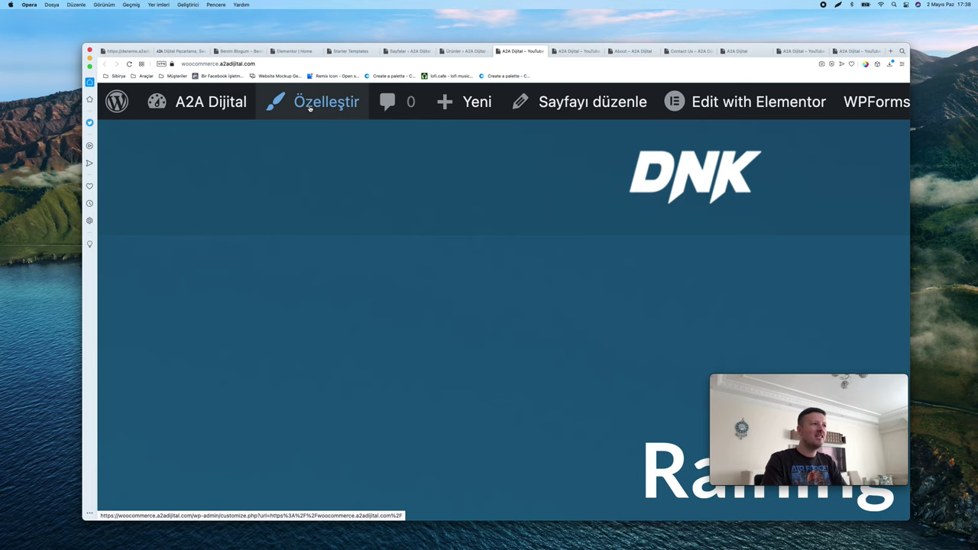
Launch the Astra Customizer via Özelleştir and enter its general settings section
{"action": "left_click", "coordinate": [309, 109]}
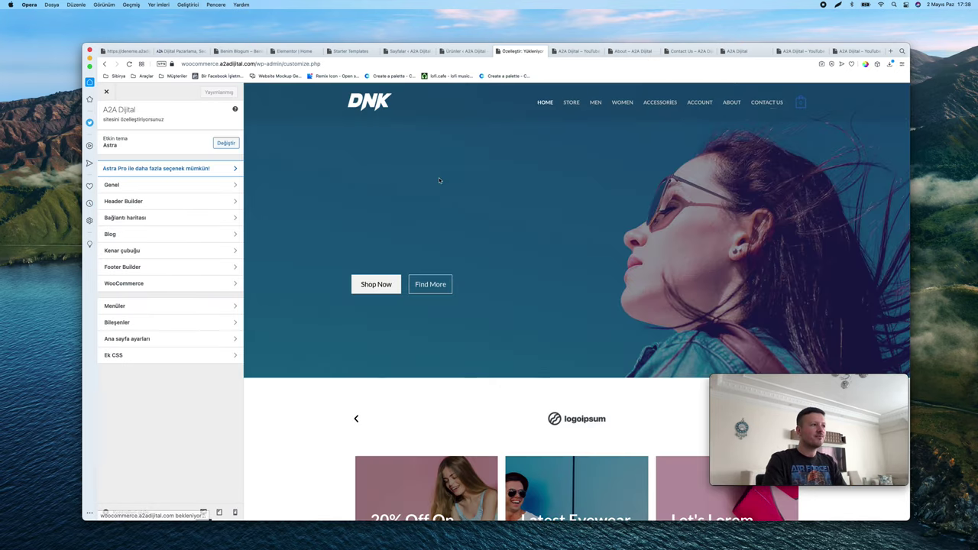
{"action": "scroll", "coordinate": [450, 138], "scroll_direction": "down", "scroll_amount": 15}
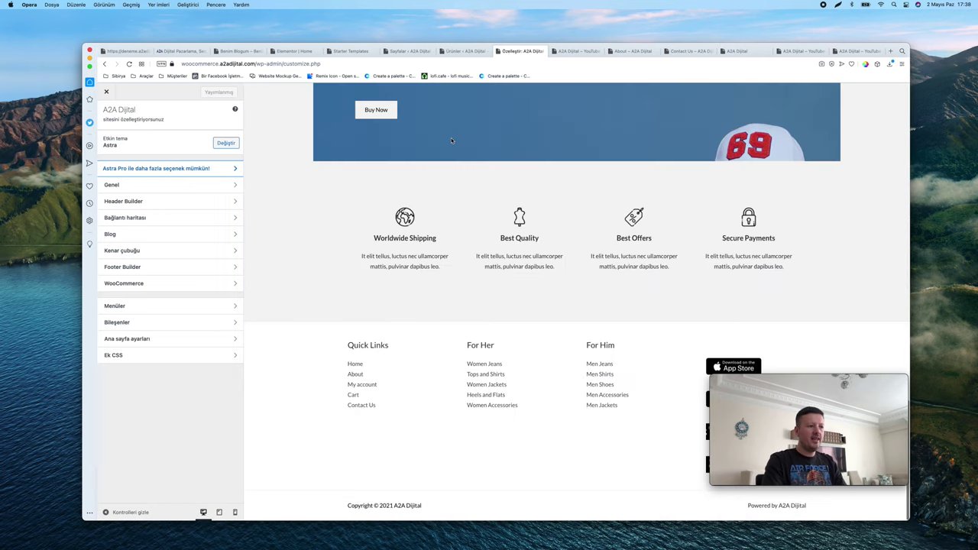
{"action": "scroll", "coordinate": [469, 404], "scroll_direction": "up", "scroll_amount": 10}
{"action": "scroll", "coordinate": [489, 367], "scroll_direction": "up", "scroll_amount": 5}
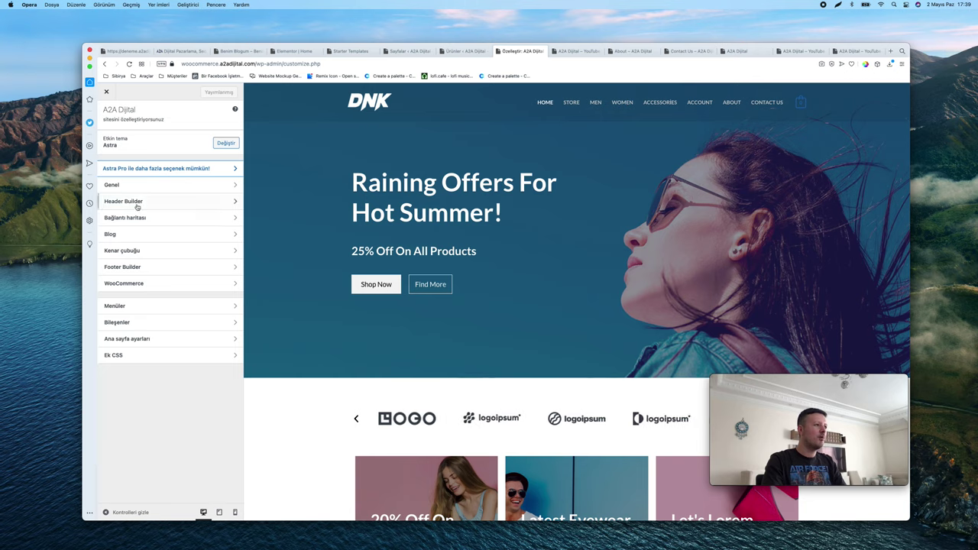
{"action": "left_click", "coordinate": [134, 185]}
Review typography settings, keeping Lato as the body font and checking heading fonts
{"action": "left_click", "coordinate": [138, 148]}
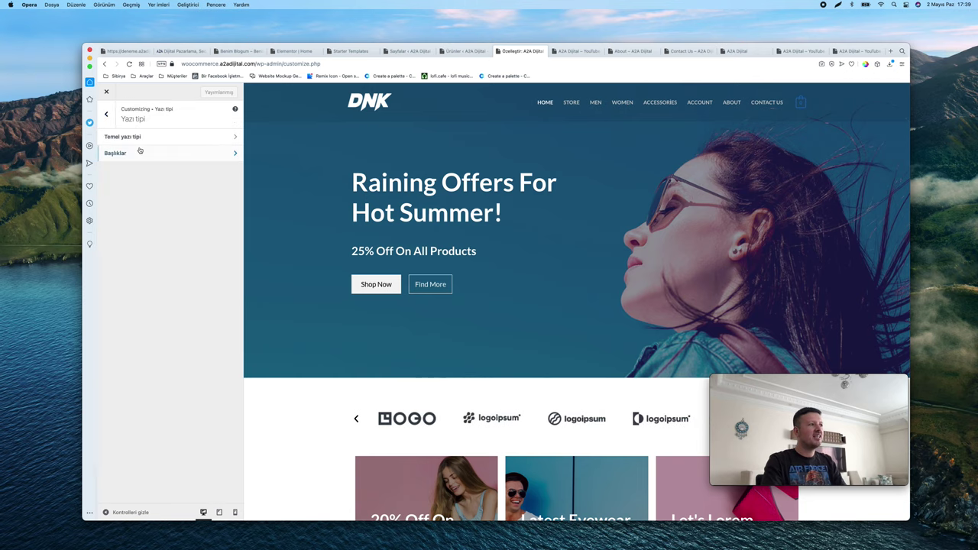
{"action": "left_click", "coordinate": [149, 136]}
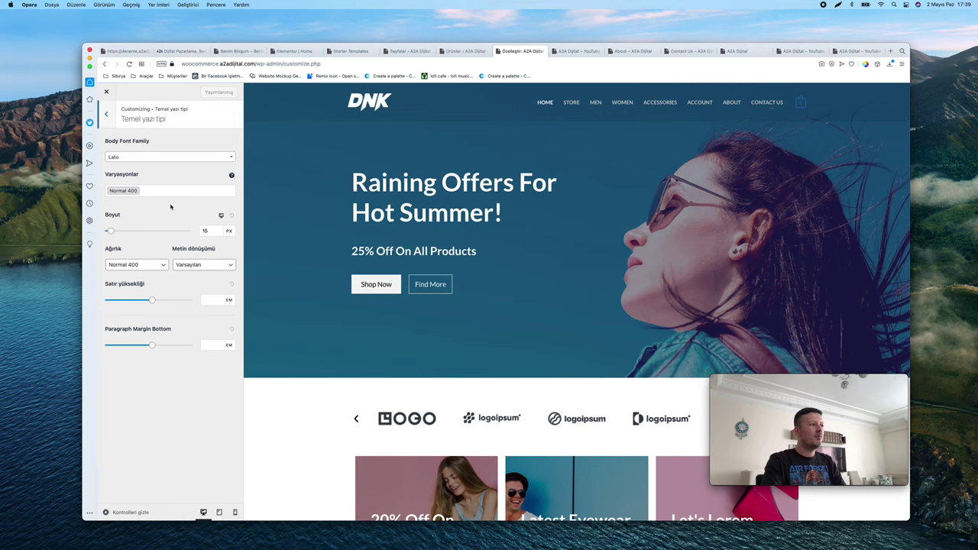
{"action": "left_click", "coordinate": [182, 156]}
{"action": "left_click", "coordinate": [182, 156]}
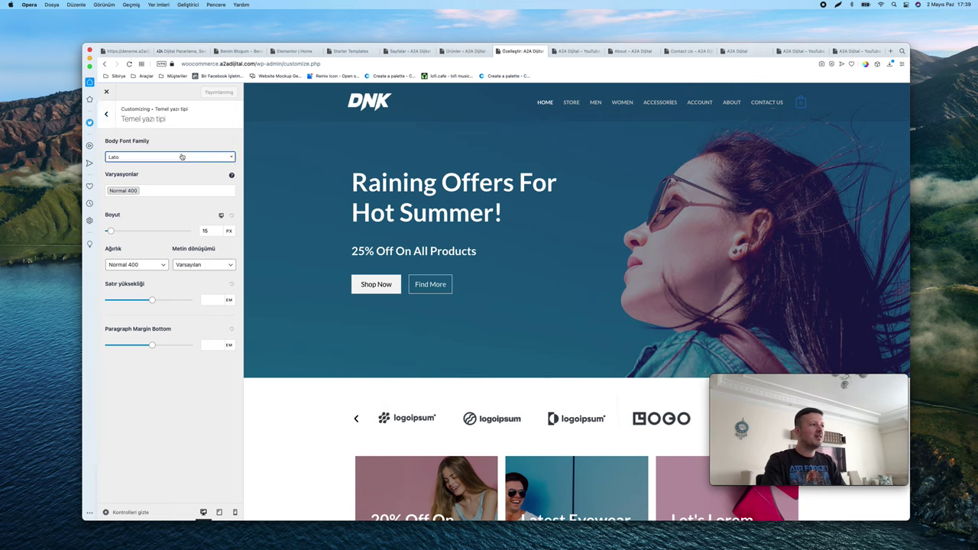
{"action": "left_click", "coordinate": [113, 121]}
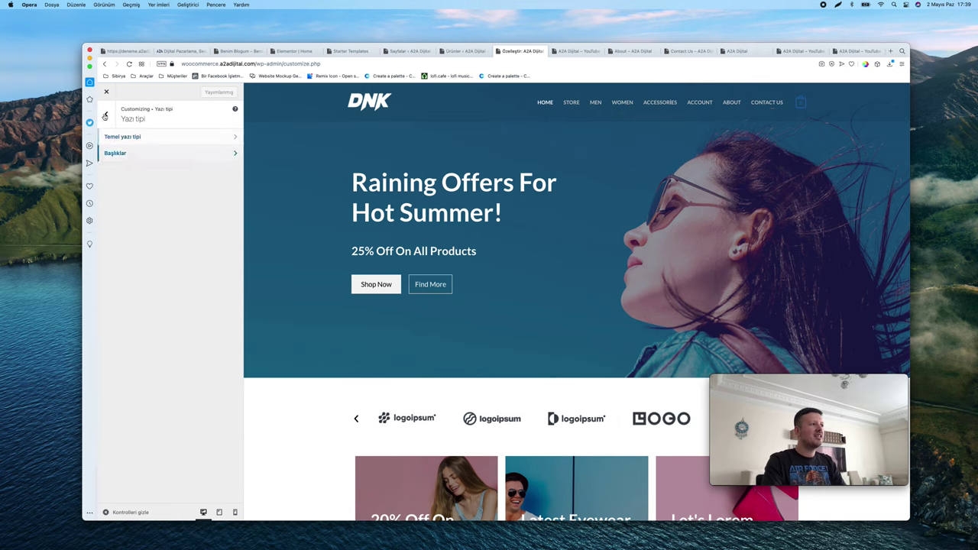
{"action": "left_click", "coordinate": [115, 153]}
{"action": "left_click", "coordinate": [106, 114]}
{"action": "left_click", "coordinate": [107, 114]}
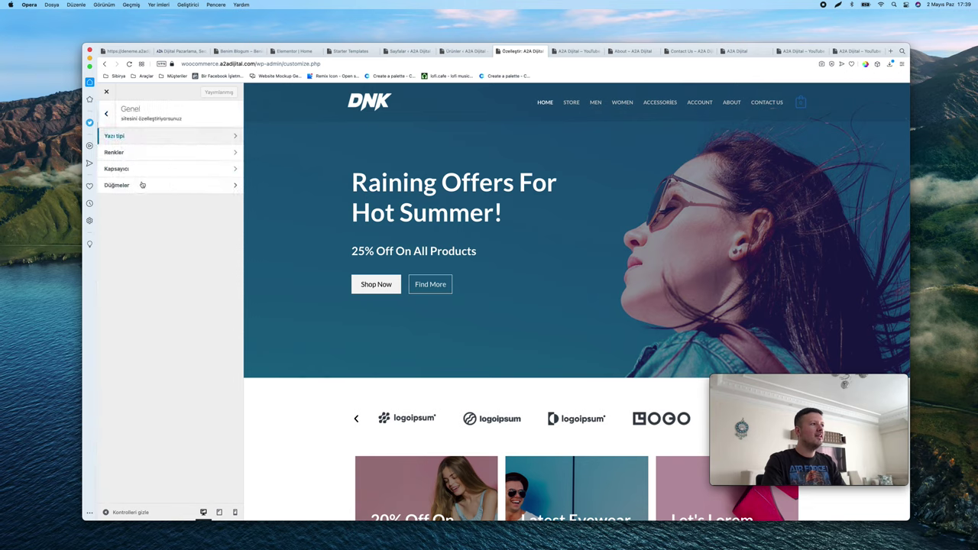
{"action": "left_click", "coordinate": [141, 137]}
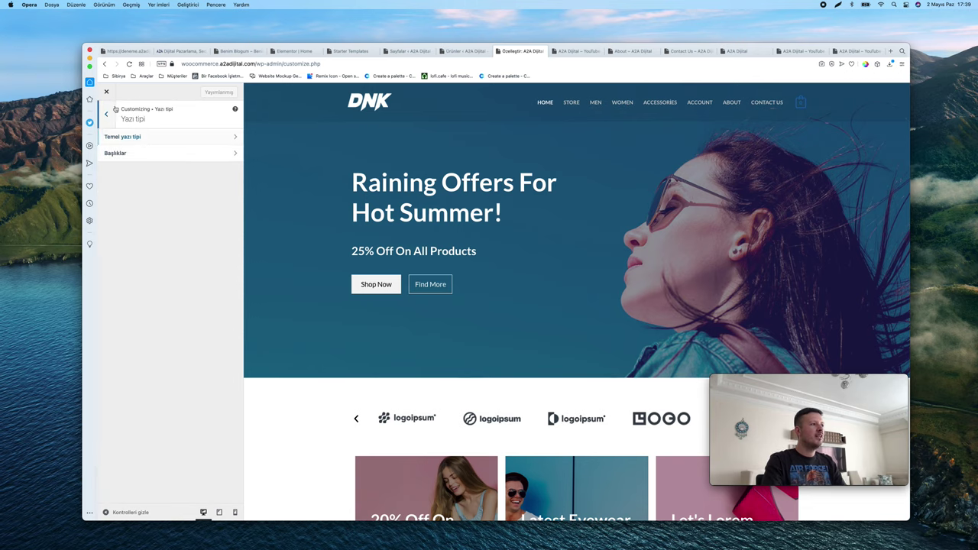
{"action": "left_click", "coordinate": [107, 114]}
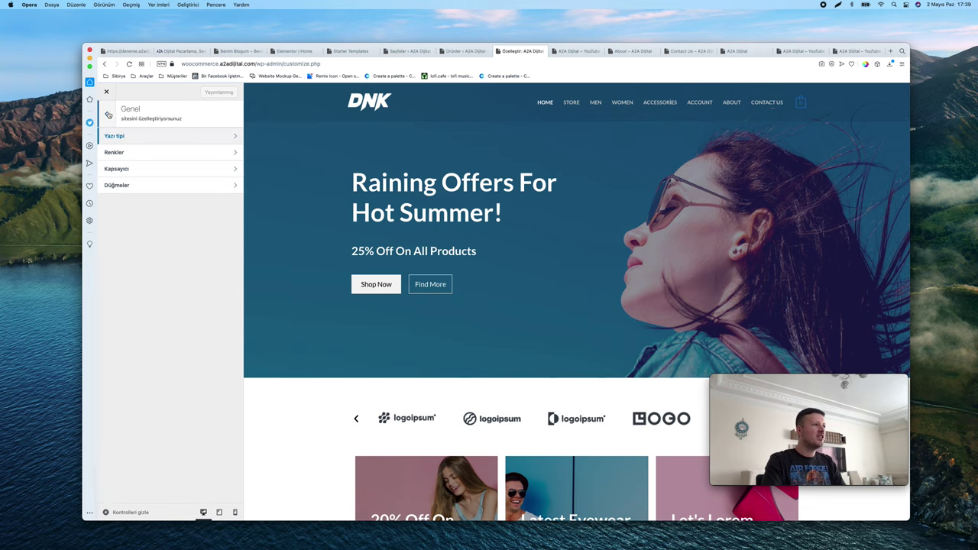
Check the site colour settings, then open Genel > Düğmeler button settings
{"action": "left_click", "coordinate": [135, 154]}
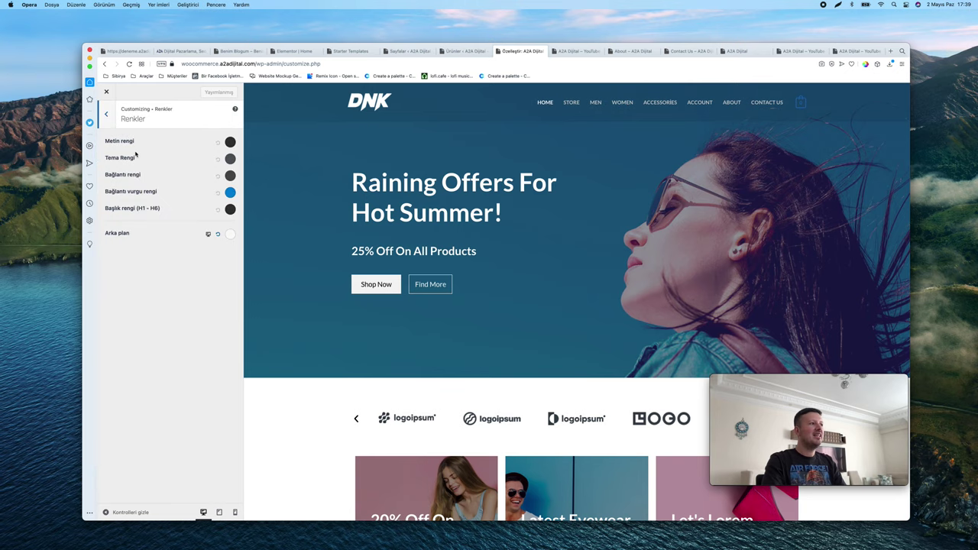
{"action": "left_click", "coordinate": [103, 114]}
{"action": "left_click", "coordinate": [107, 113]}
{"action": "left_click", "coordinate": [152, 189]}
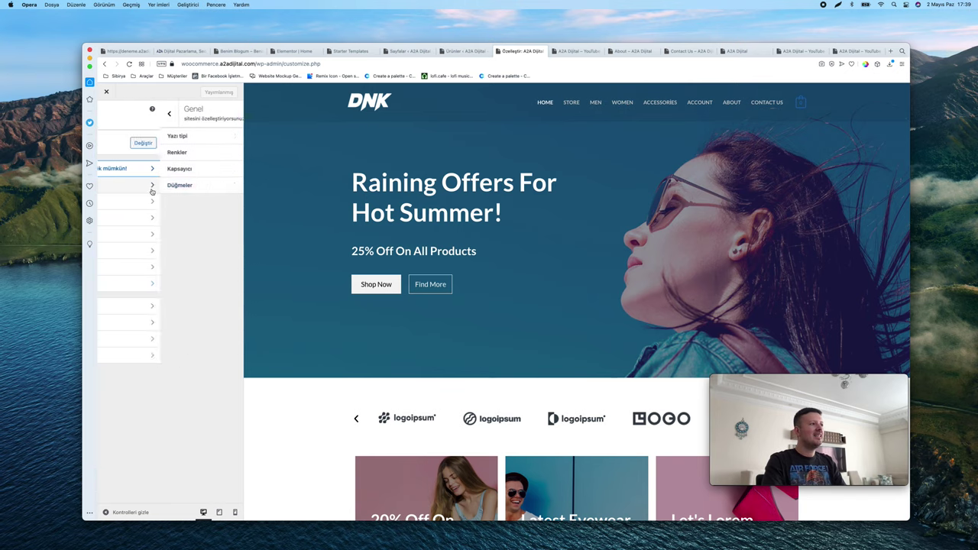
{"action": "left_click", "coordinate": [157, 185]}
{"action": "scroll", "coordinate": [380, 273], "scroll_direction": "down", "scroll_amount": 10}
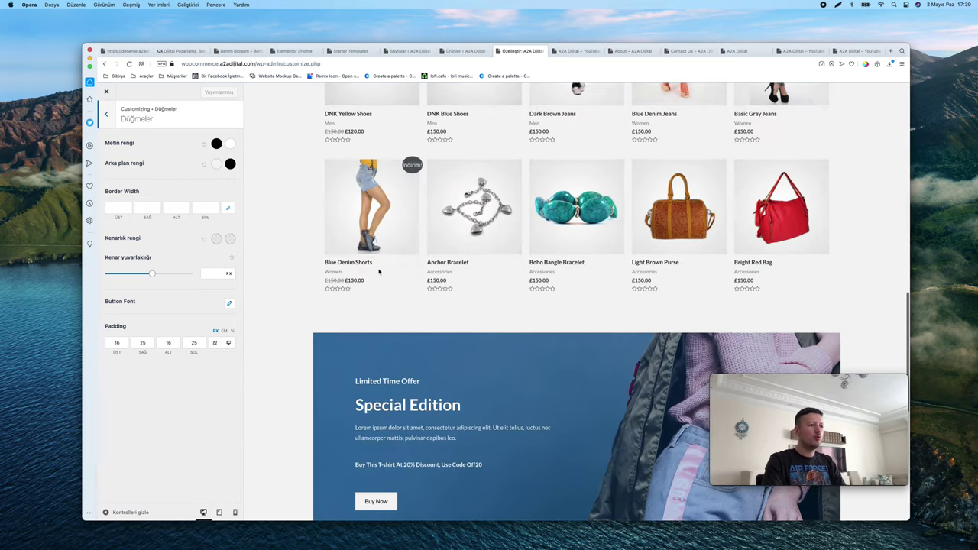
Preview the Anchor Bracelet product and publish a blue #1e73be button background
{"action": "left_click", "coordinate": [473, 208]}
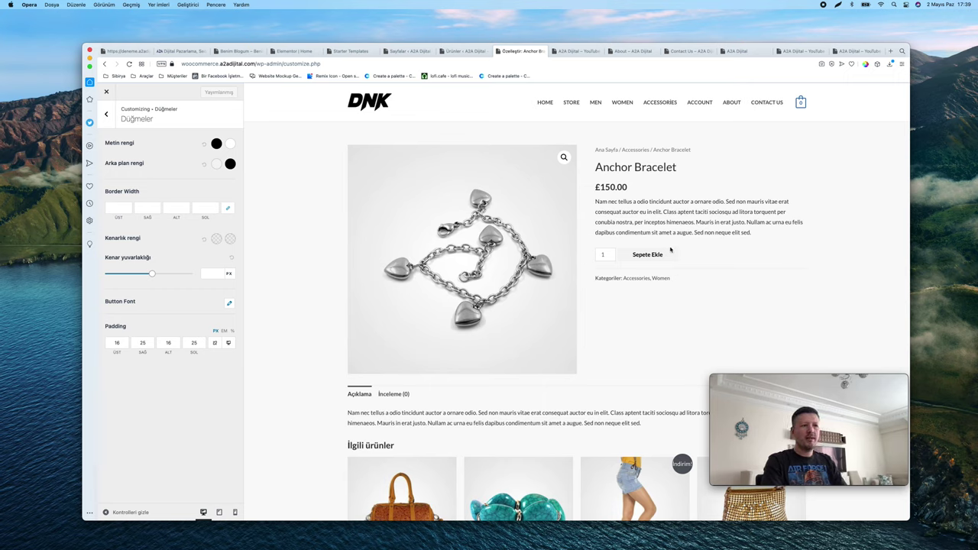
{"action": "left_click", "coordinate": [216, 165]}
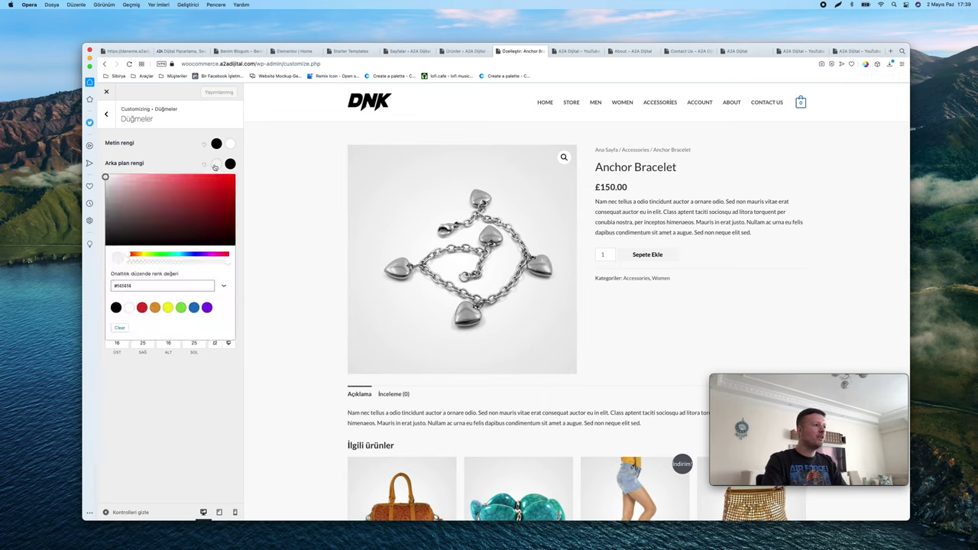
{"action": "left_click", "coordinate": [193, 307]}
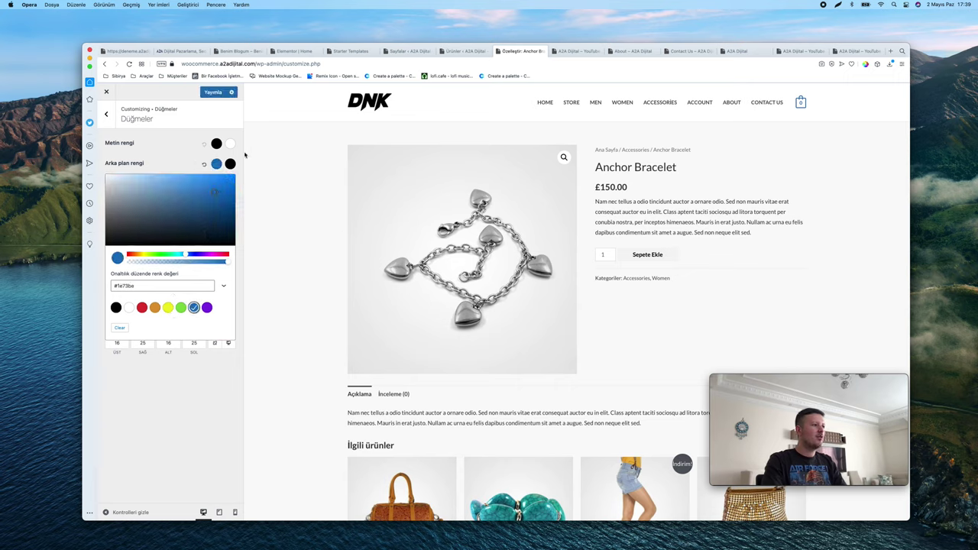
{"action": "left_click", "coordinate": [214, 92]}
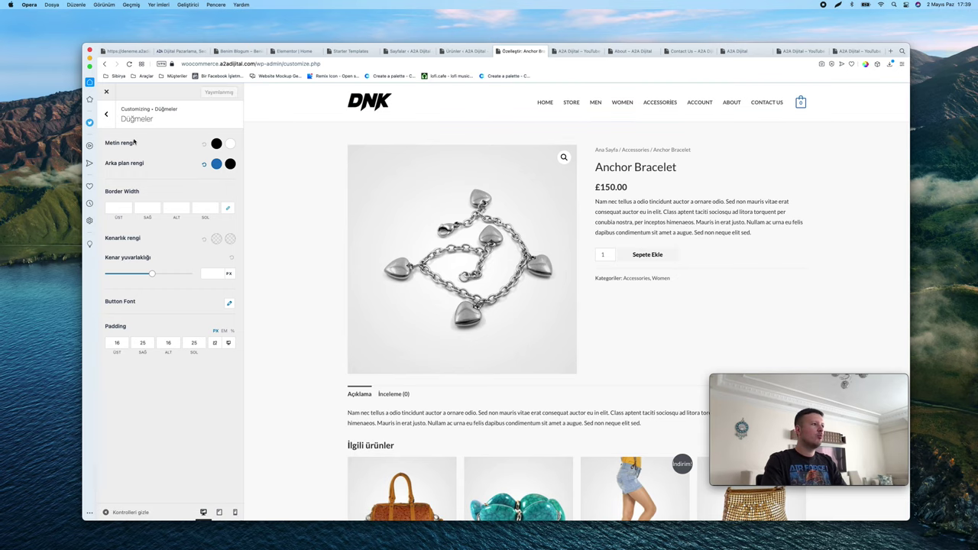
{"action": "left_click", "coordinate": [107, 113]}
{"action": "scroll", "coordinate": [404, 212], "scroll_direction": "down", "scroll_amount": 5}
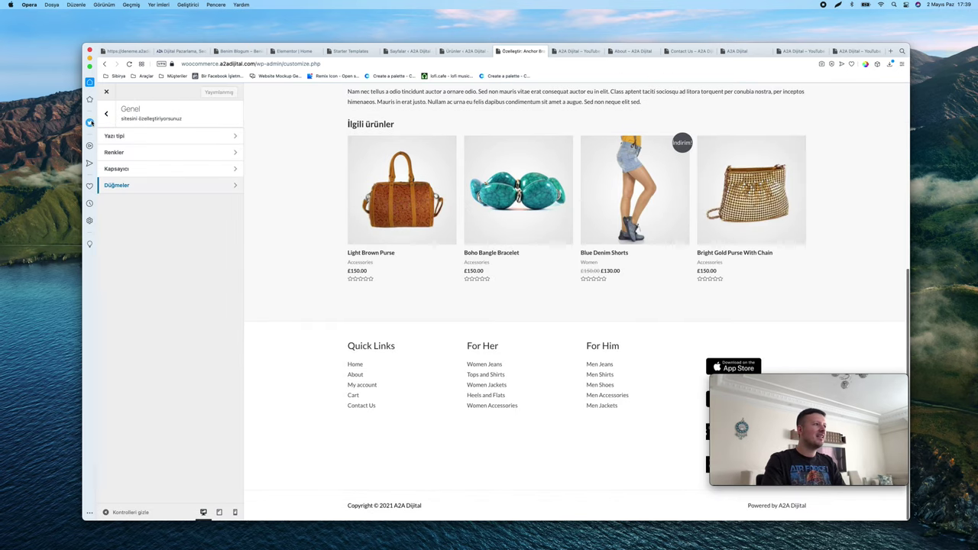
Show the header builder's Logo settings with the DNK logo at 140 px width
{"action": "scroll", "coordinate": [339, 179], "scroll_direction": "up", "scroll_amount": 5}
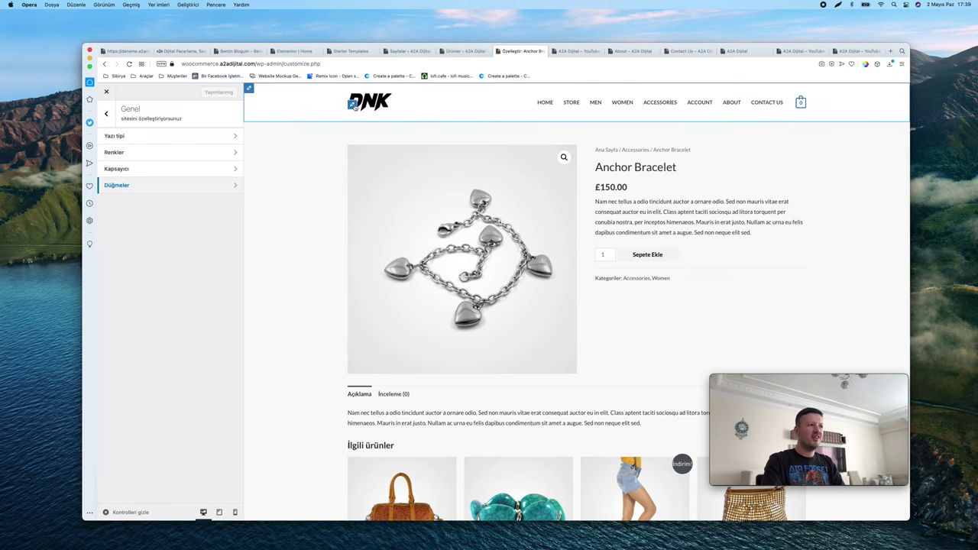
{"action": "left_click", "coordinate": [353, 105]}
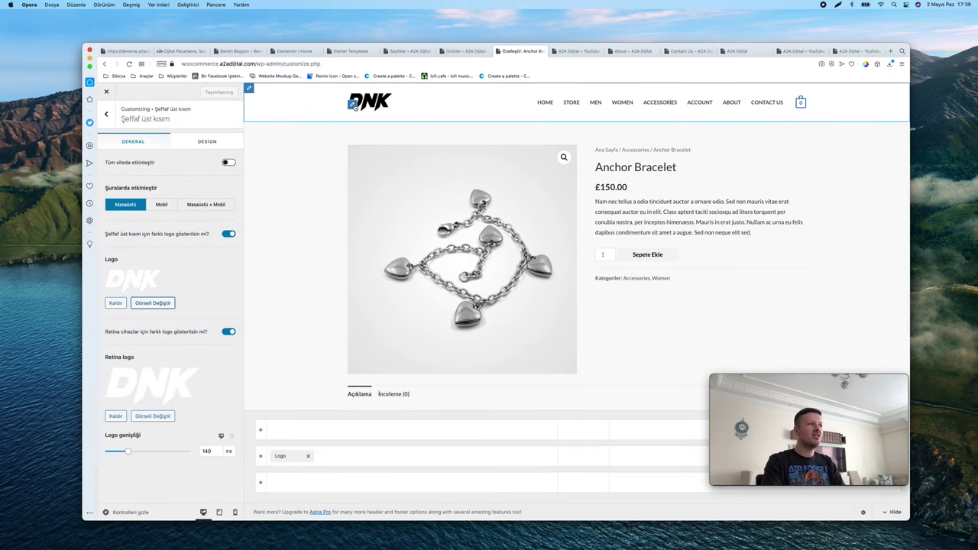
{"action": "scroll", "coordinate": [353, 106], "scroll_direction": "down", "scroll_amount": 5}
{"action": "scroll", "coordinate": [354, 105], "scroll_direction": "up", "scroll_amount": 5}
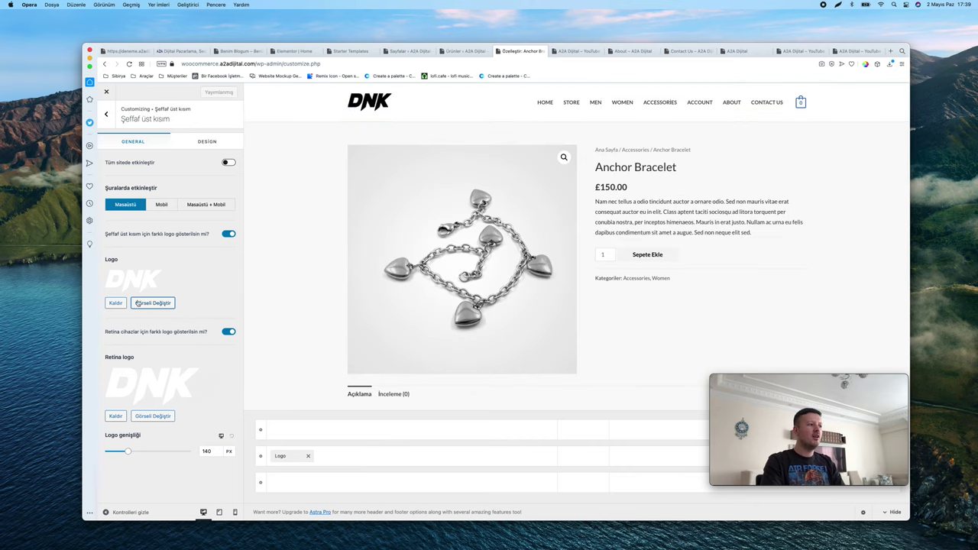
{"action": "left_click", "coordinate": [106, 113]}
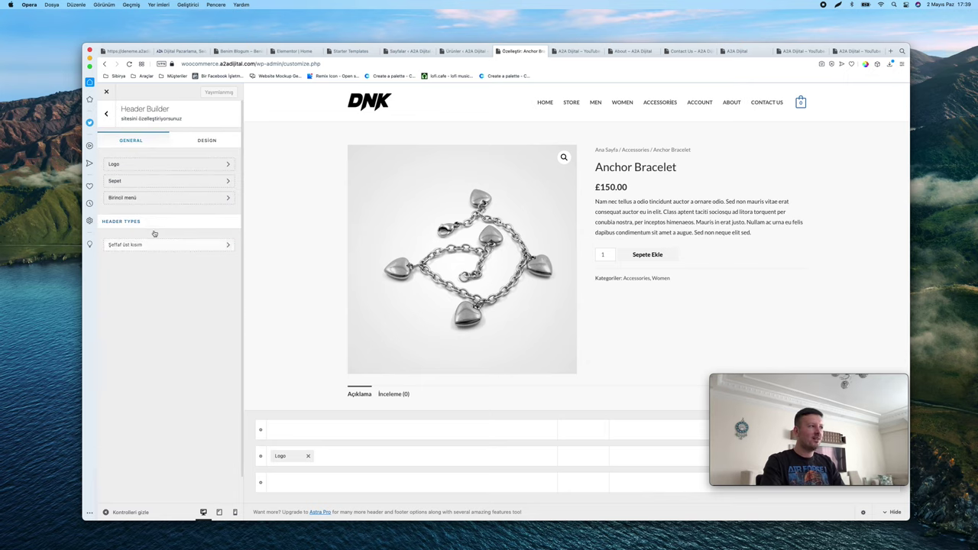
{"action": "left_click", "coordinate": [168, 165]}
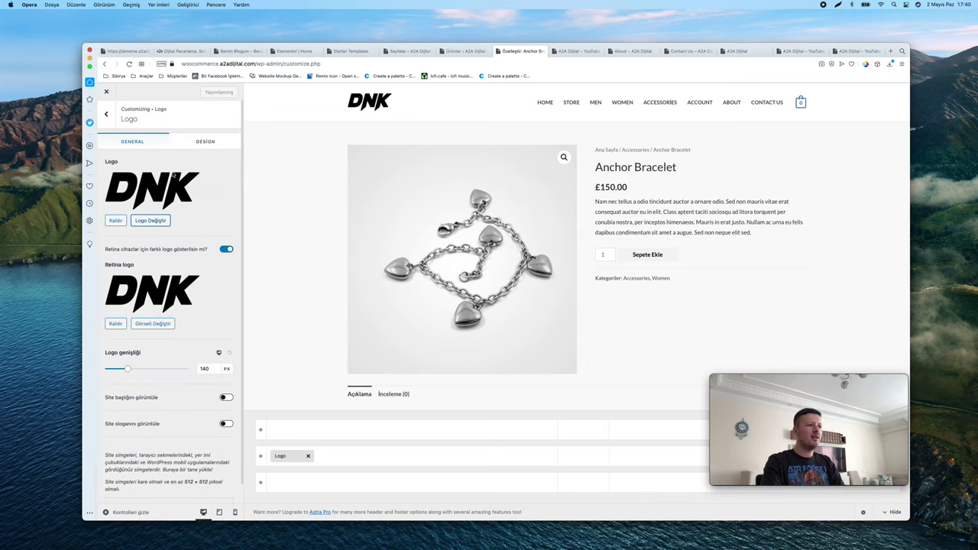
Try the logo at the middle row's centre, then return it to the left
{"action": "left_click_drag", "start_coordinate": [810, 379], "coordinate": [805, 295]}
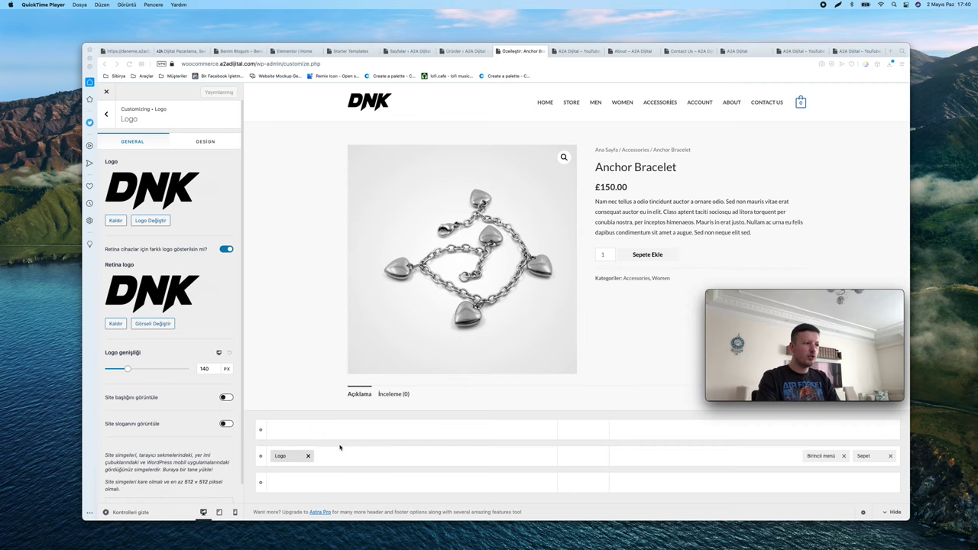
{"action": "left_click", "coordinate": [295, 423]}
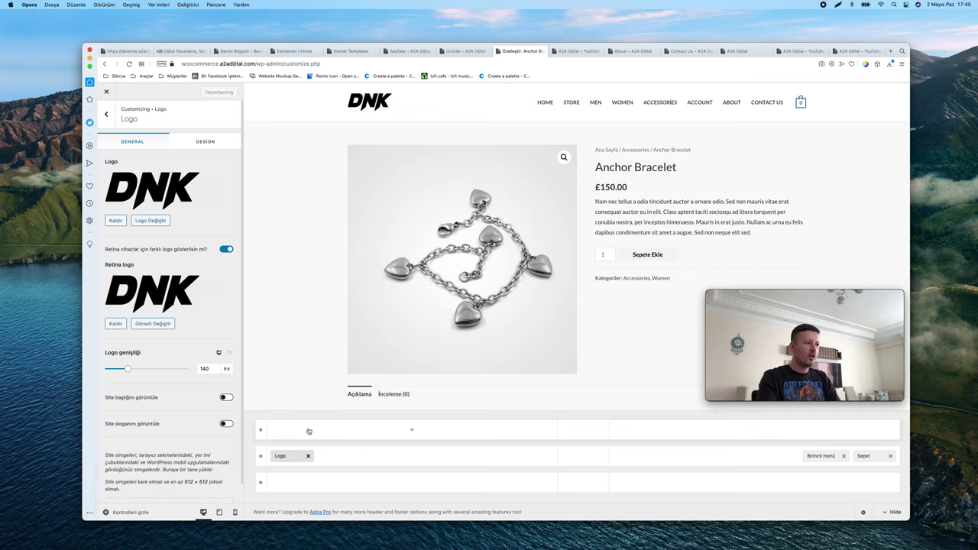
{"action": "left_click_drag", "start_coordinate": [284, 457], "coordinate": [577, 461]}
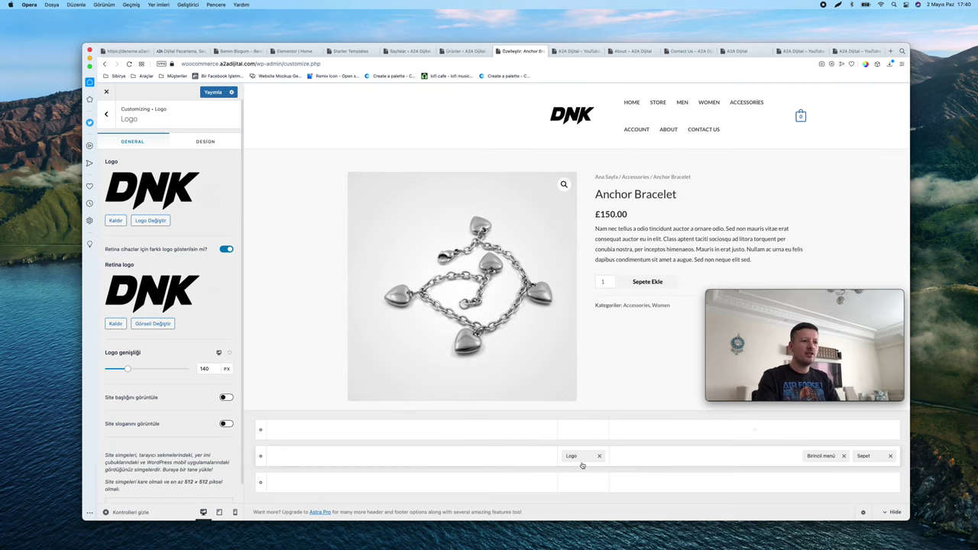
{"action": "left_click_drag", "start_coordinate": [573, 457], "coordinate": [421, 459]}
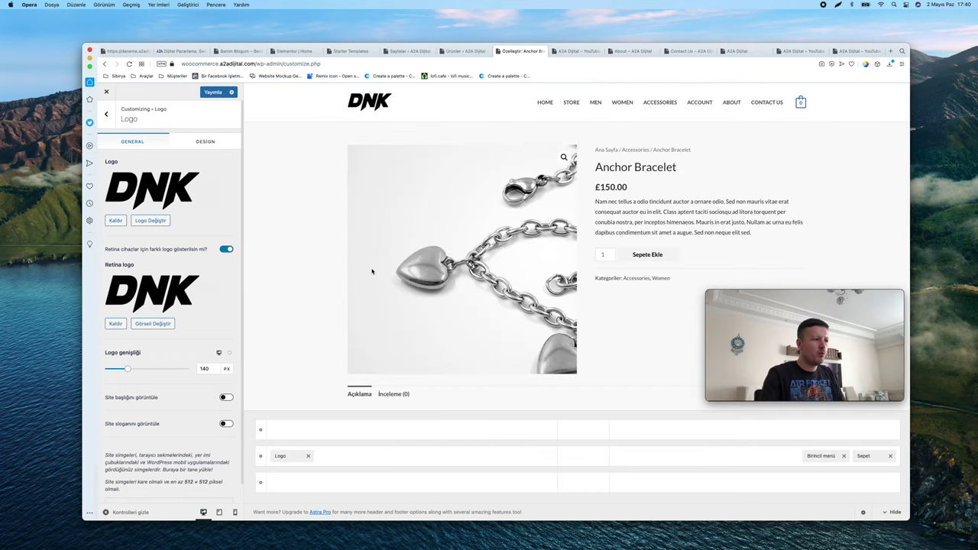
Add the Account element to the right end of the top header row
{"action": "left_click", "coordinate": [407, 432]}
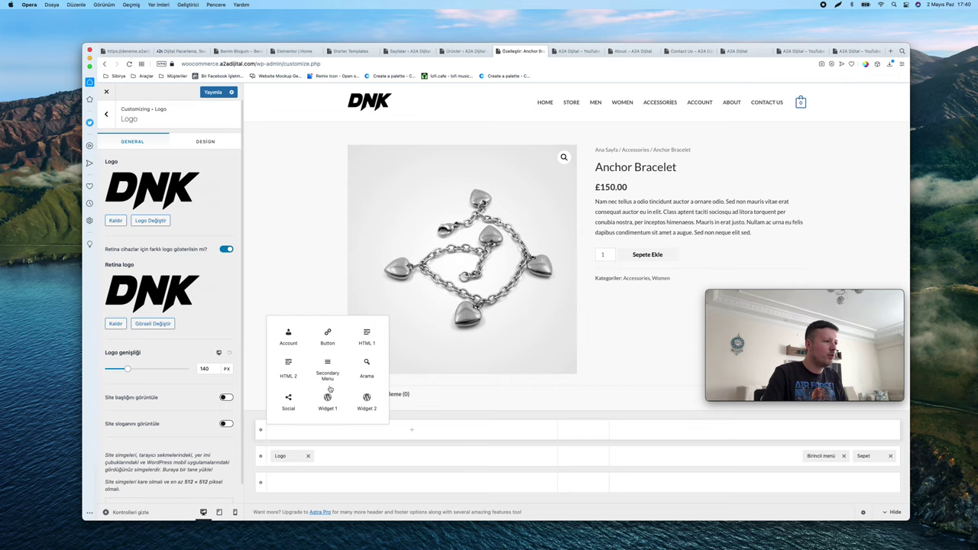
{"action": "left_click", "coordinate": [288, 337]}
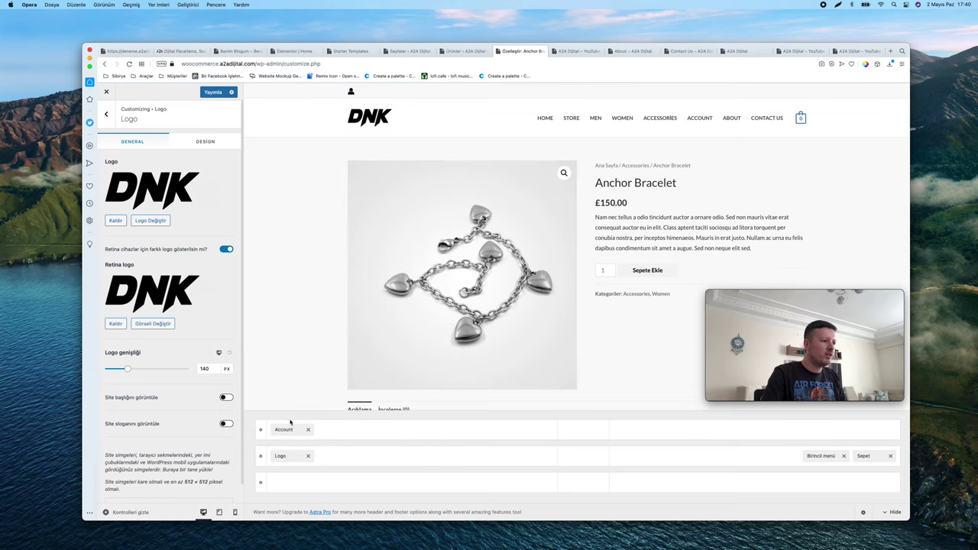
{"action": "left_click_drag", "start_coordinate": [291, 424], "coordinate": [723, 426]}
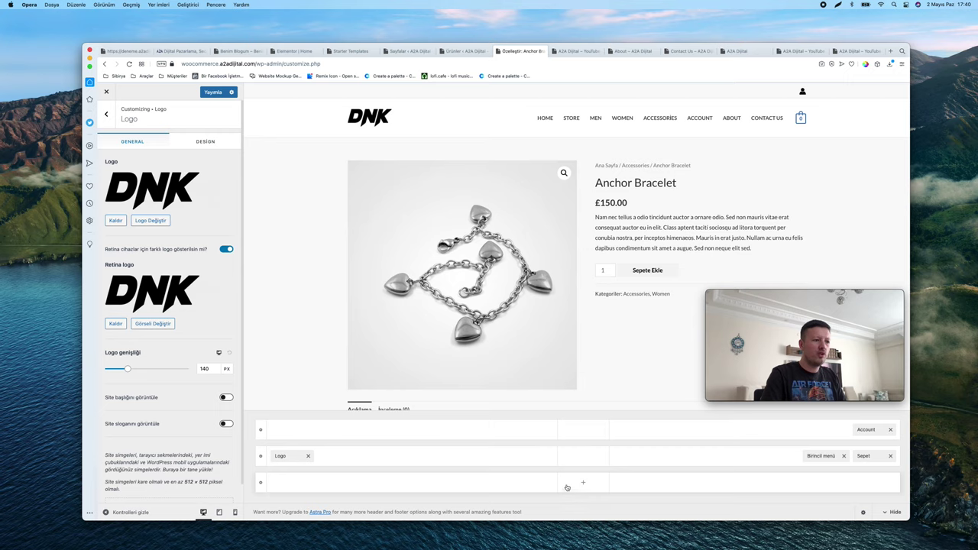
Add a search element to the middle row beside the cart
{"action": "left_click", "coordinate": [413, 485]}
{"action": "left_click", "coordinate": [329, 419]}
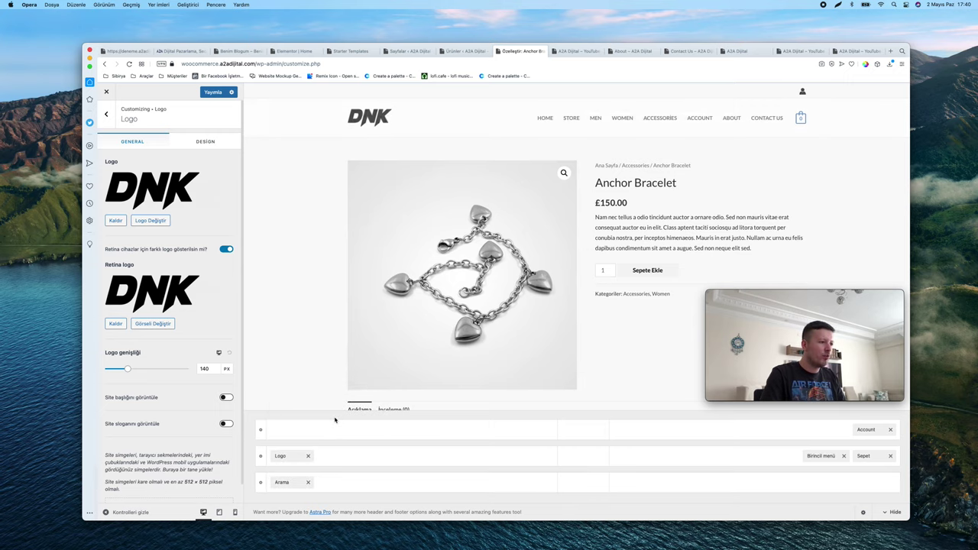
{"action": "left_click_drag", "start_coordinate": [294, 487], "coordinate": [822, 465]}
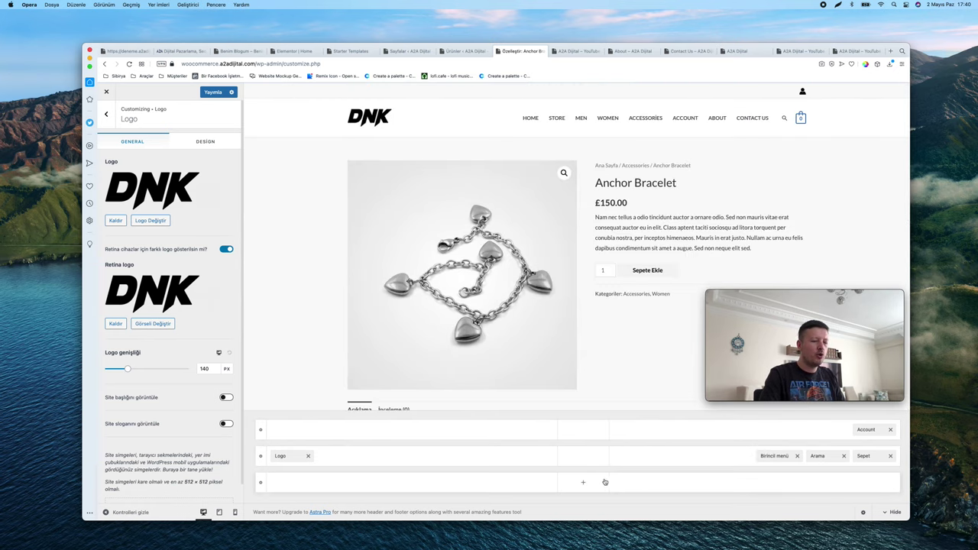
Move the primary menu (Birincil menü) to the bottom row's centre
{"action": "left_click", "coordinate": [757, 482]}
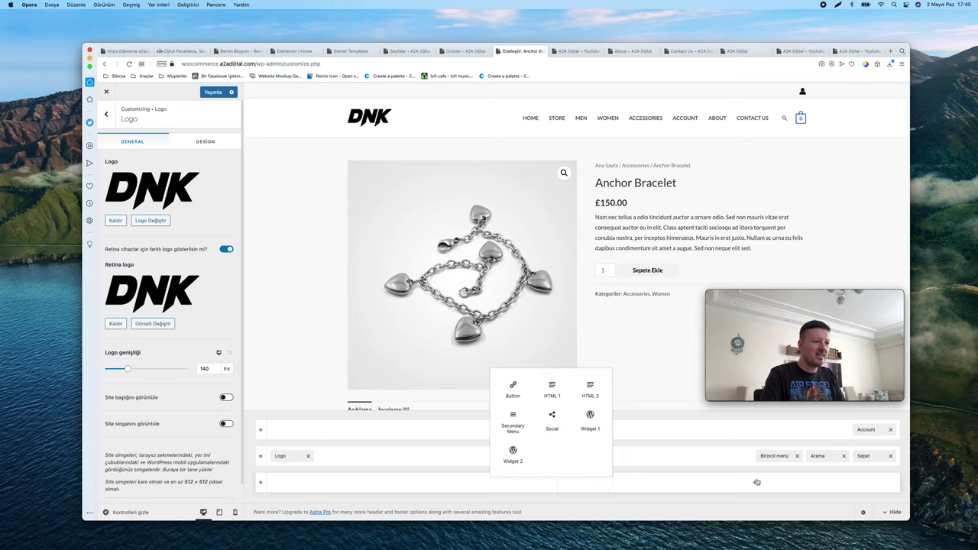
{"action": "left_click", "coordinate": [647, 457]}
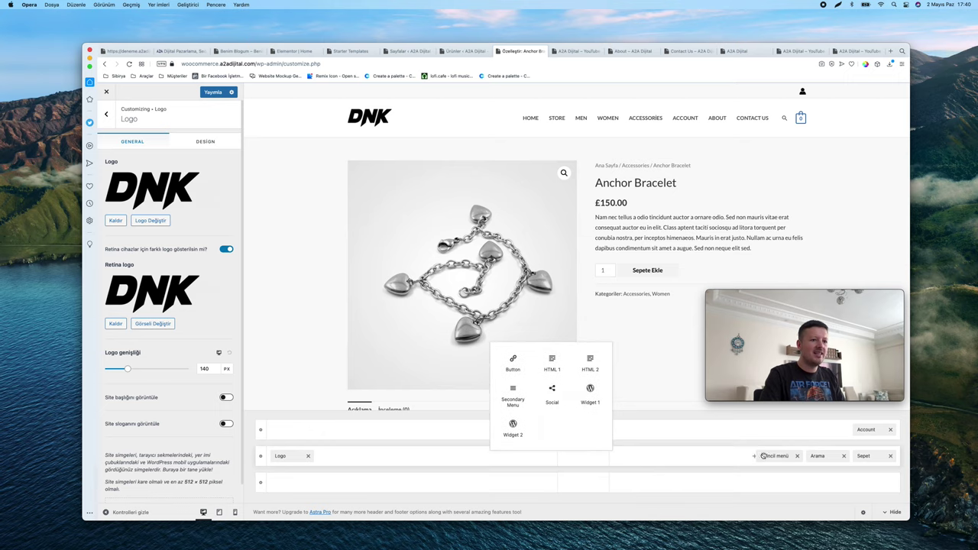
{"action": "left_click_drag", "start_coordinate": [772, 456], "coordinate": [579, 482]}
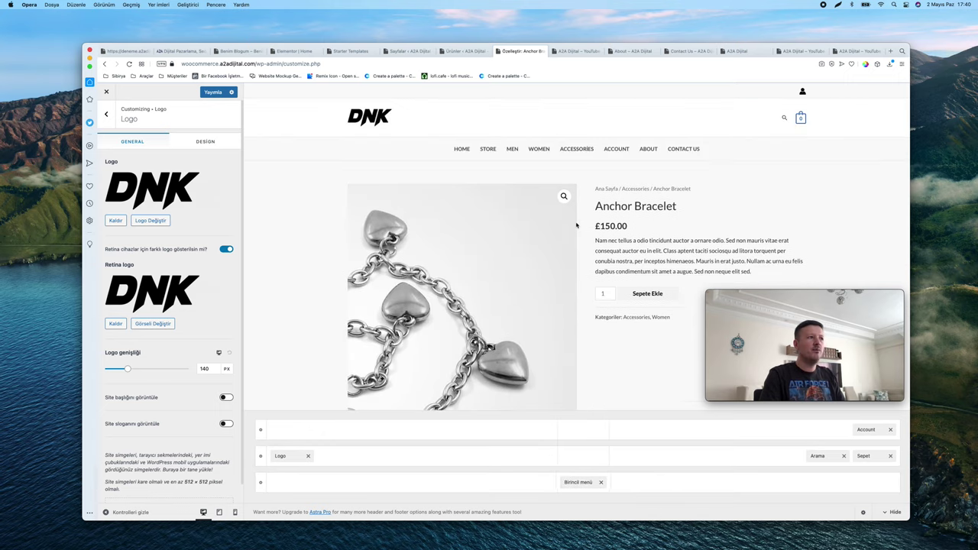
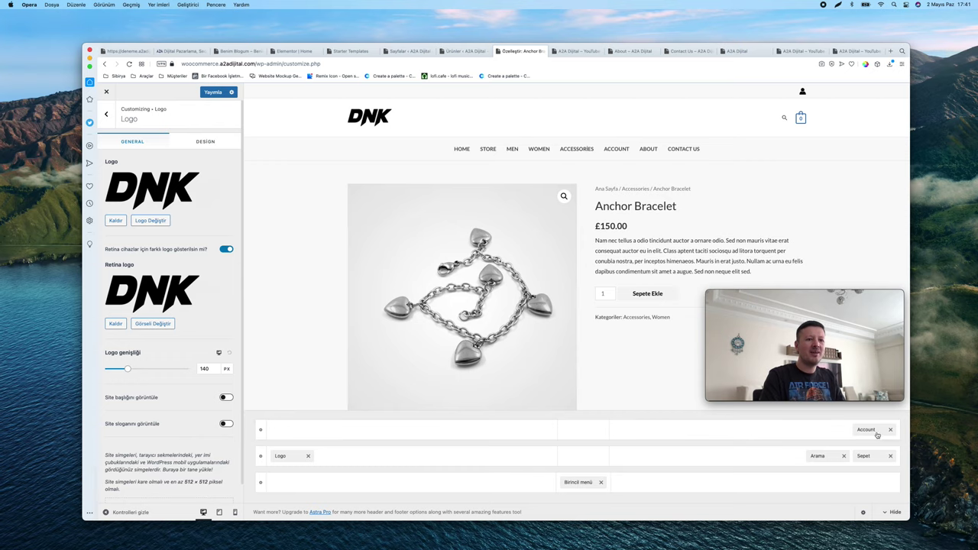
Move Account into the middle header row and add a Button element there
{"action": "left_click_drag", "start_coordinate": [863, 430], "coordinate": [821, 456]}
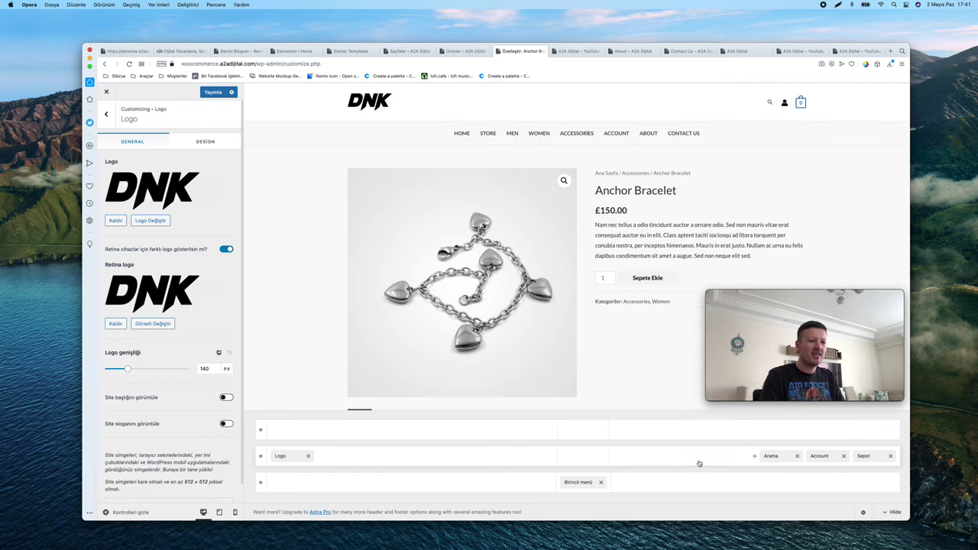
{"action": "left_click", "coordinate": [754, 457]}
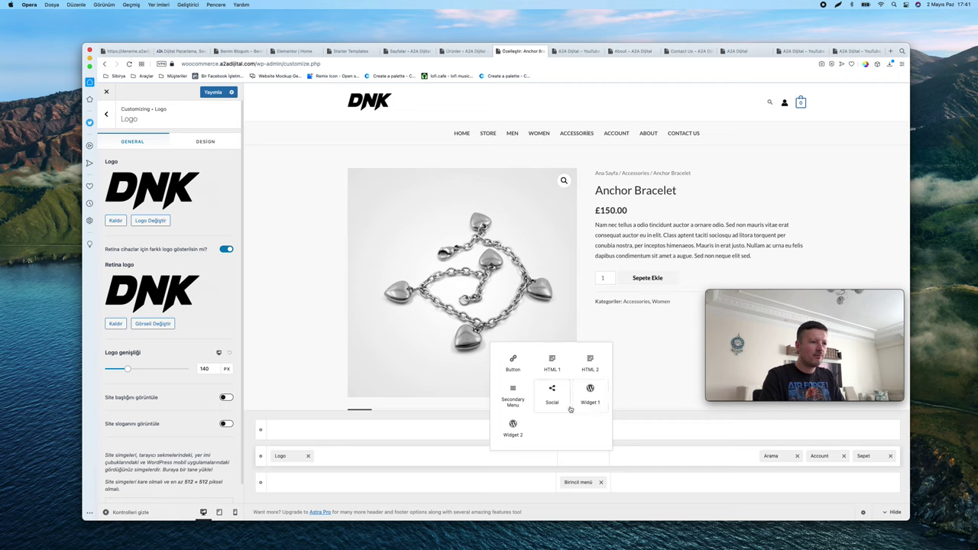
{"action": "left_click", "coordinate": [513, 363]}
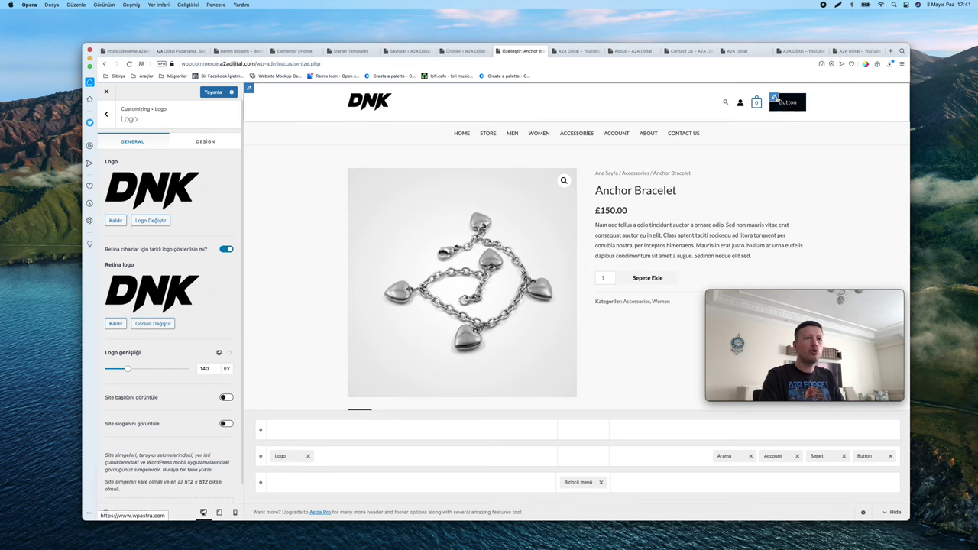
{"action": "left_click", "coordinate": [774, 99]}
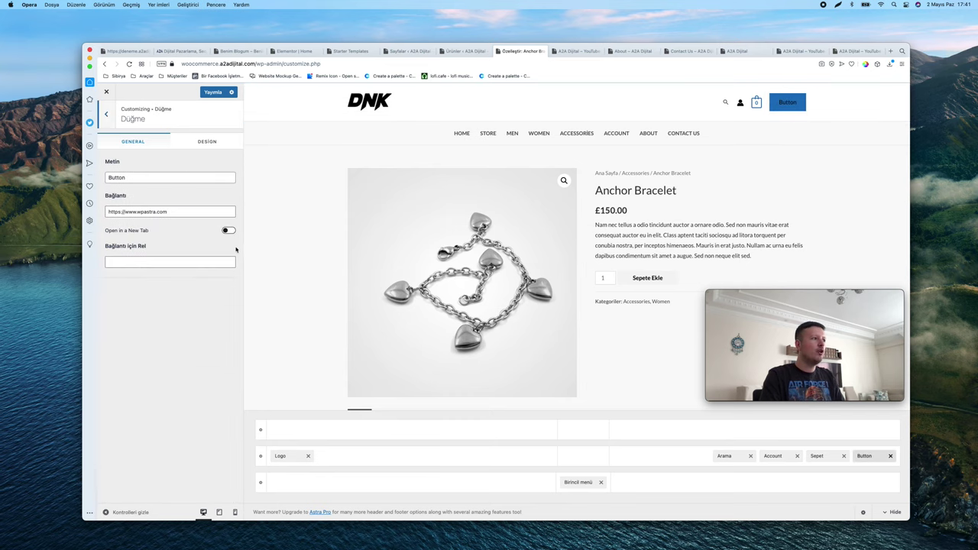
Add the Social icons element to the header's top row
{"action": "left_click", "coordinate": [679, 459]}
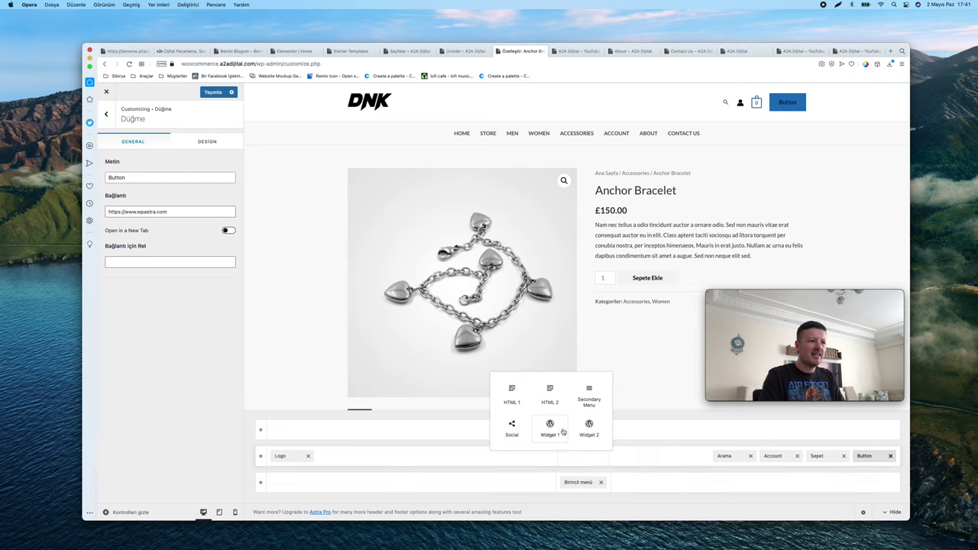
{"action": "left_click", "coordinate": [733, 486]}
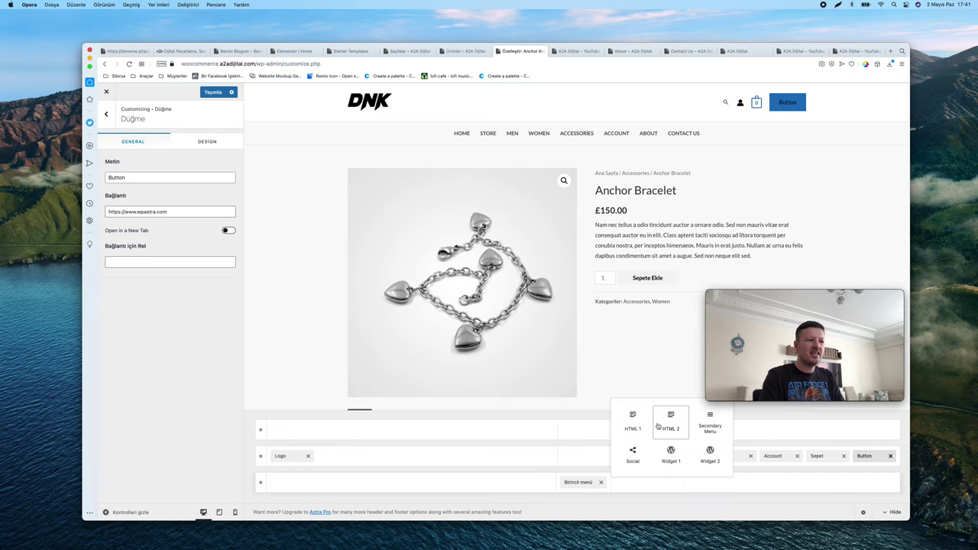
{"action": "left_click", "coordinate": [803, 482]}
{"action": "left_click", "coordinate": [630, 428]}
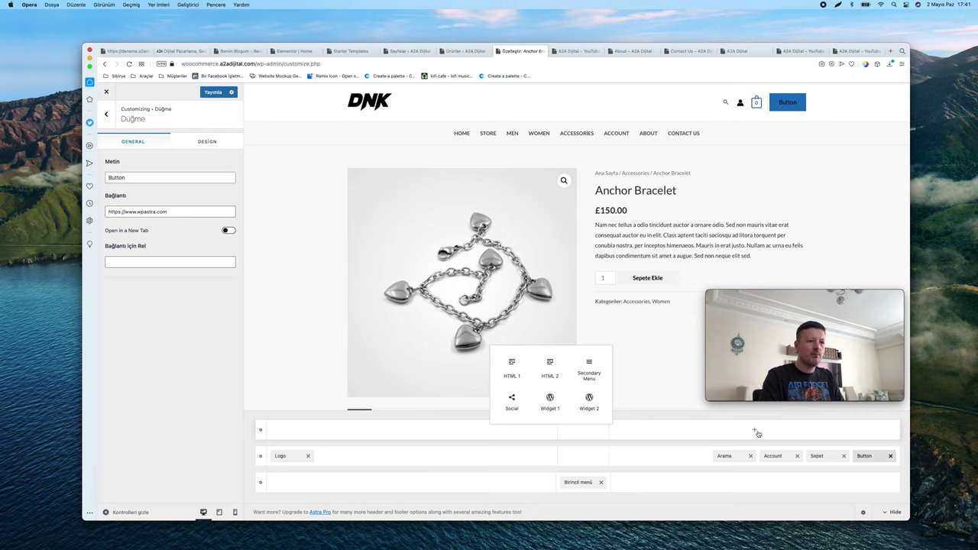
{"action": "left_click", "coordinate": [510, 402]}
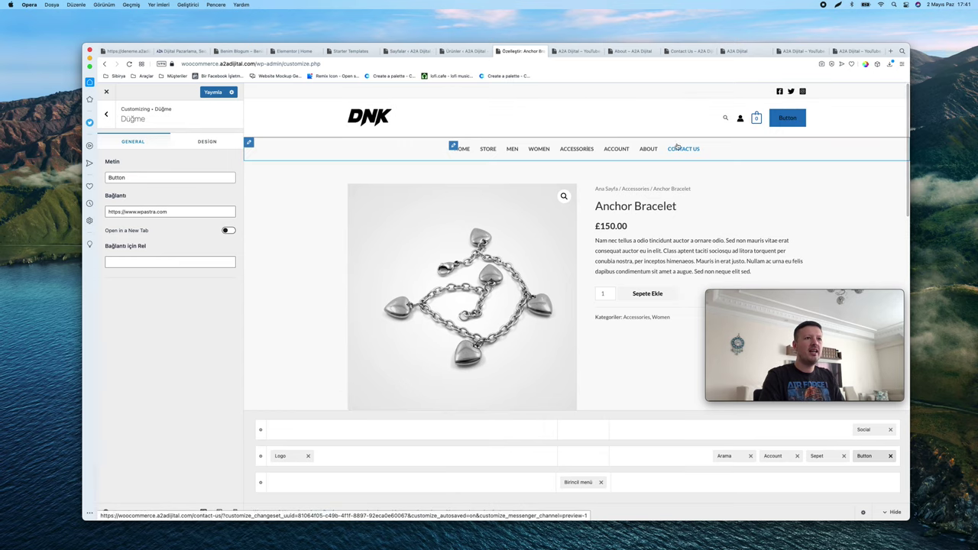
Move the search element to the far right of the main header row
{"action": "left_click", "coordinate": [733, 457]}
{"action": "left_click_drag", "start_coordinate": [729, 458], "coordinate": [585, 458]}
{"action": "left_click", "coordinate": [684, 458]}
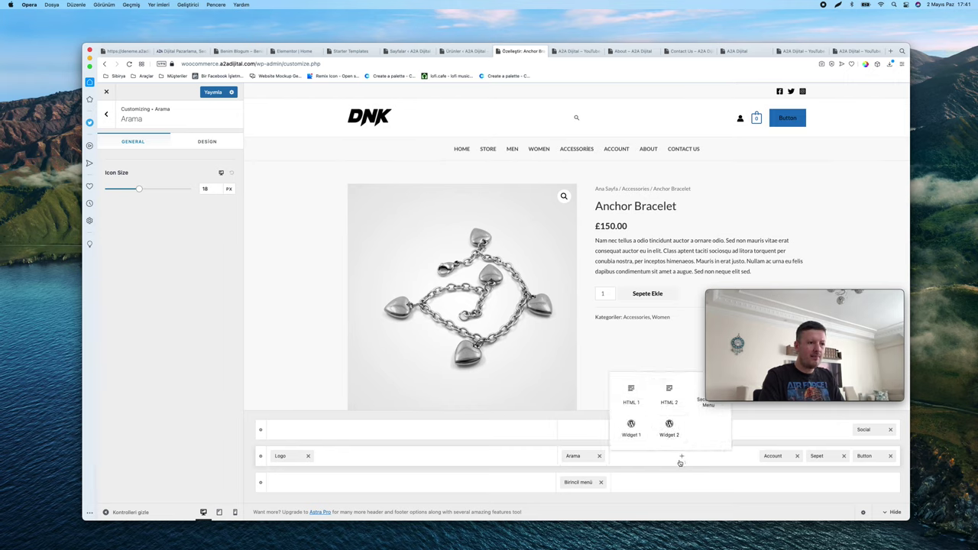
{"action": "left_click", "coordinate": [573, 457]}
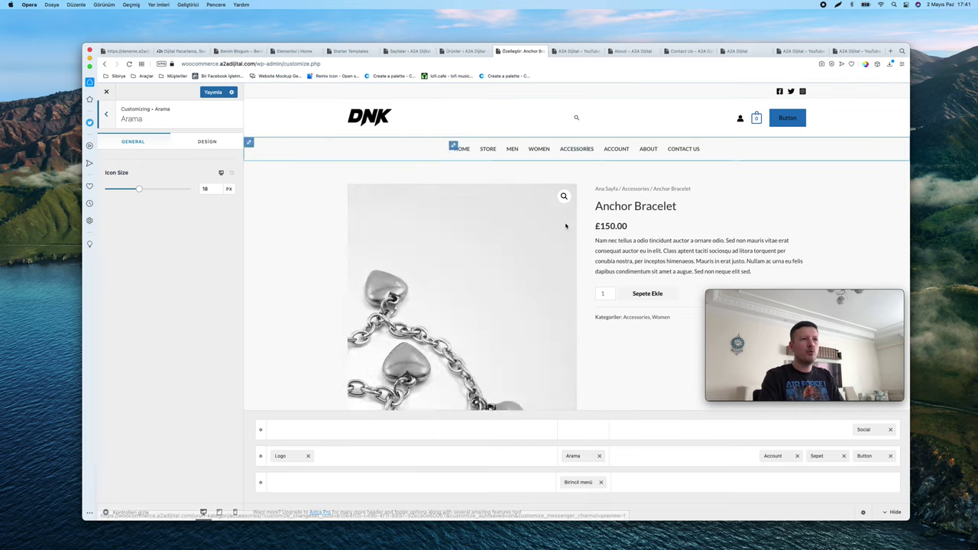
{"action": "left_click_drag", "start_coordinate": [585, 459], "coordinate": [678, 463]}
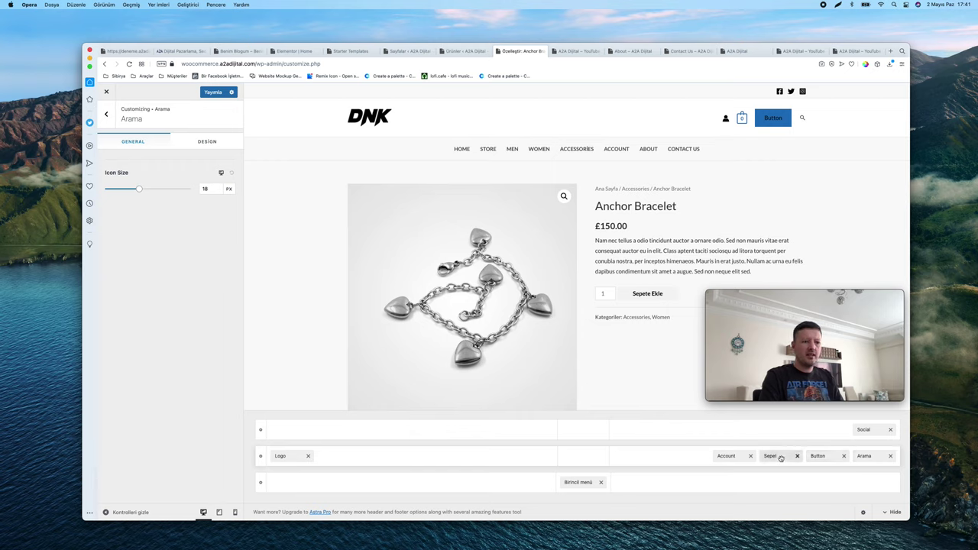
Remove the Button and move the primary menu up into the logo row
{"action": "left_click", "coordinate": [845, 456]}
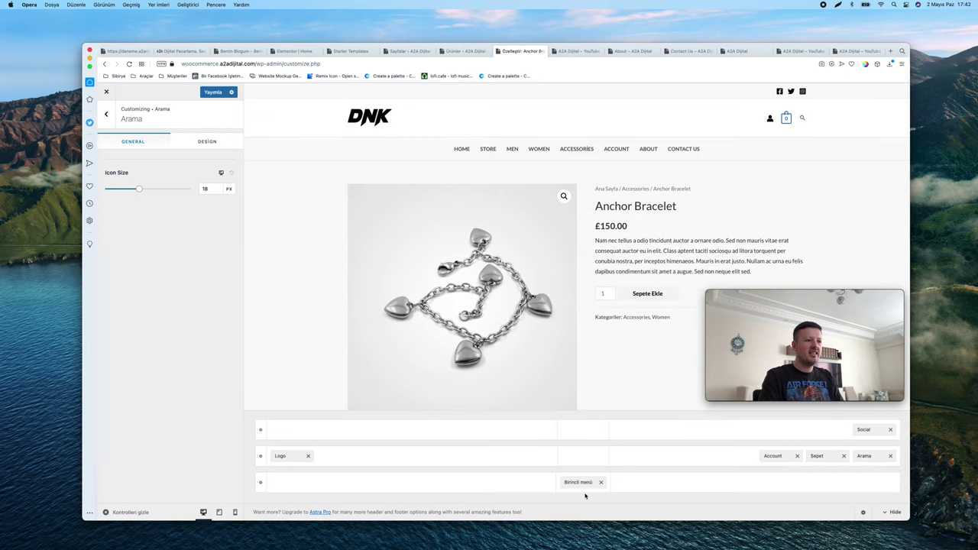
{"action": "left_click_drag", "start_coordinate": [581, 482], "coordinate": [588, 457]}
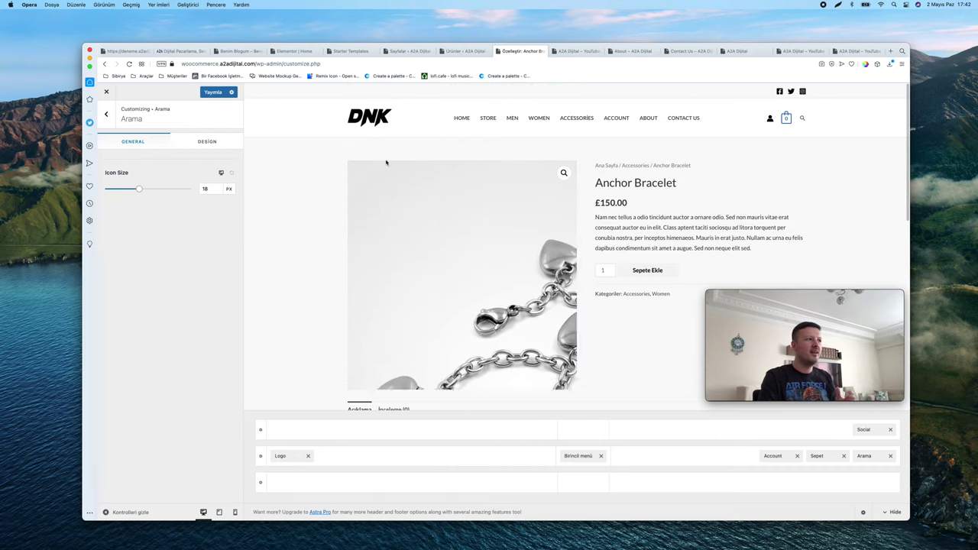
{"action": "left_click", "coordinate": [291, 457]}
{"action": "scroll", "coordinate": [141, 210], "scroll_direction": "down", "scroll_amount": 1}
{"action": "scroll", "coordinate": [142, 210], "scroll_direction": "up", "scroll_amount": 1}
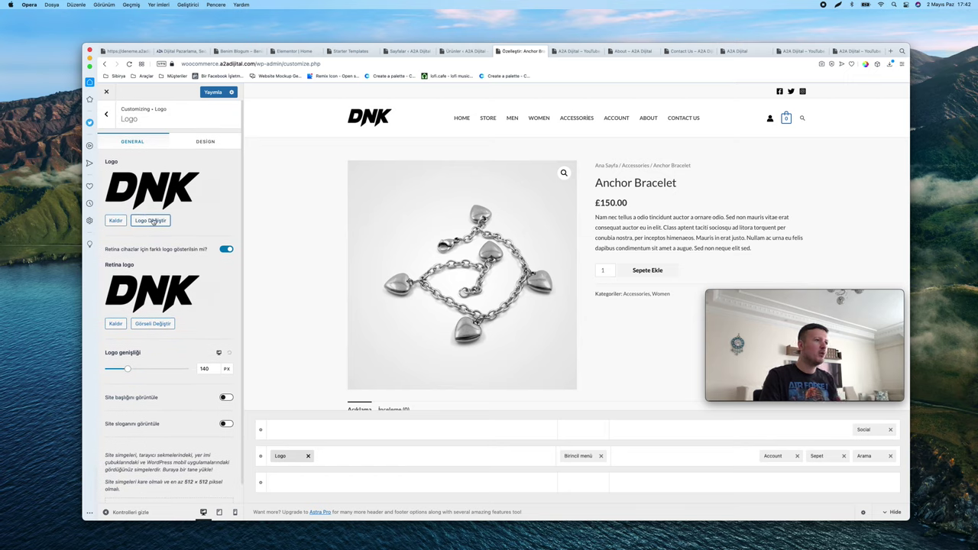
Publish the header changes with Yayımla and bring up the Birincil menü settings
{"action": "scroll", "coordinate": [222, 138], "scroll_direction": "down", "scroll_amount": 1}
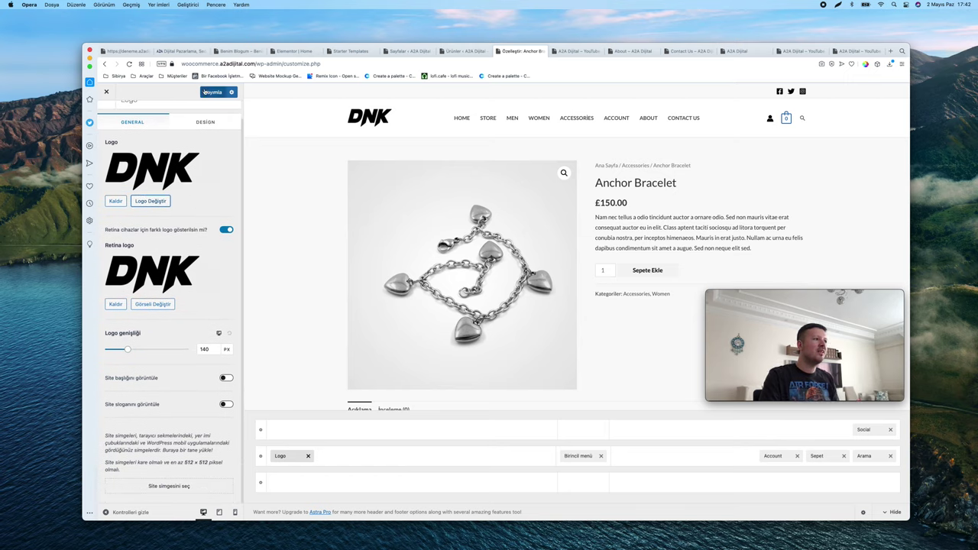
{"action": "left_click", "coordinate": [206, 92]}
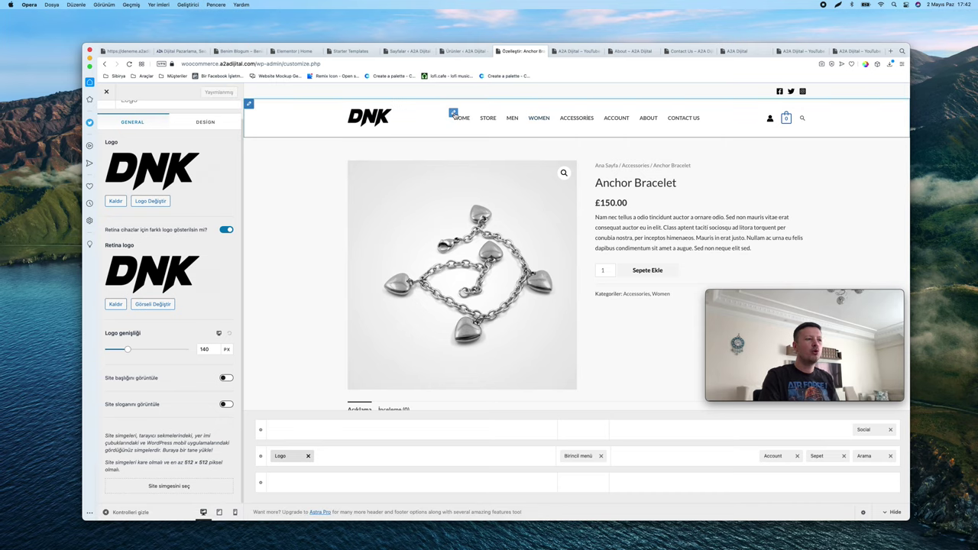
{"action": "left_click", "coordinate": [453, 113]}
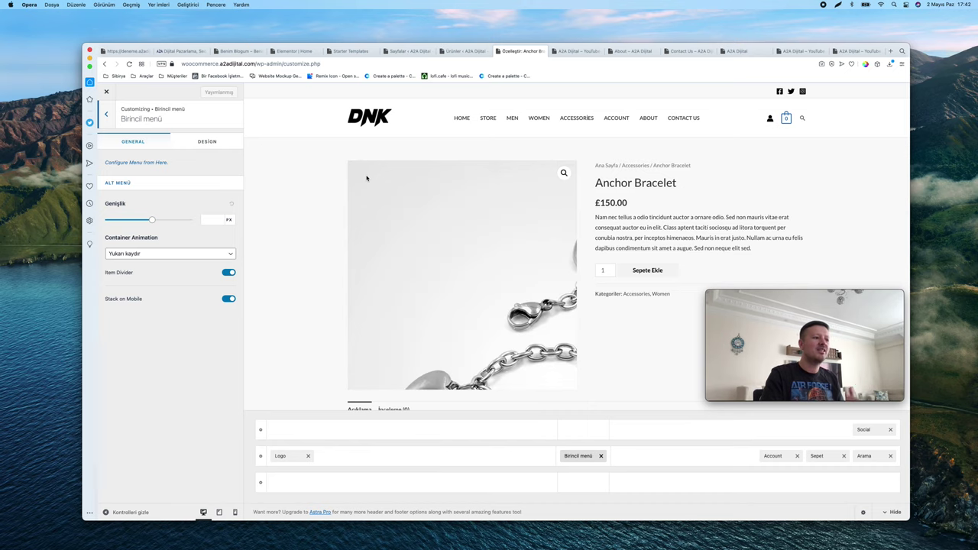
{"action": "scroll", "coordinate": [365, 191], "scroll_direction": "down", "scroll_amount": 10}
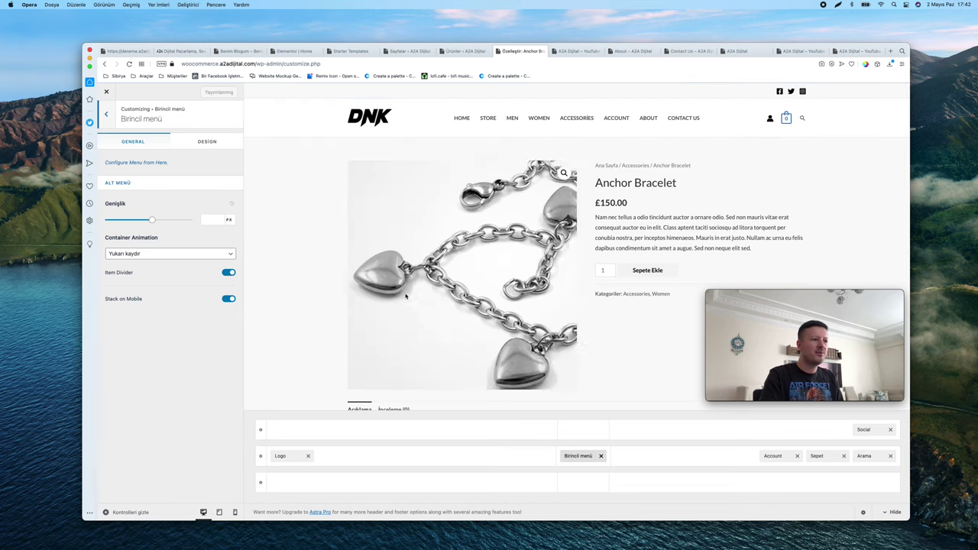
{"action": "scroll", "coordinate": [458, 275], "scroll_direction": "down", "scroll_amount": 10}
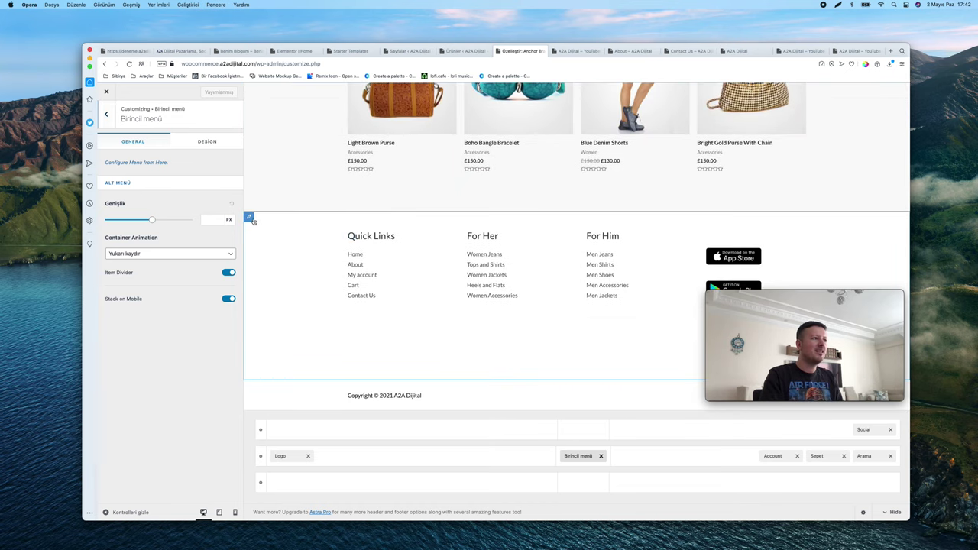
Rename the footer's Quick Links menu to 'Hızlı Bağlantılar'
{"action": "left_click", "coordinate": [249, 218]}
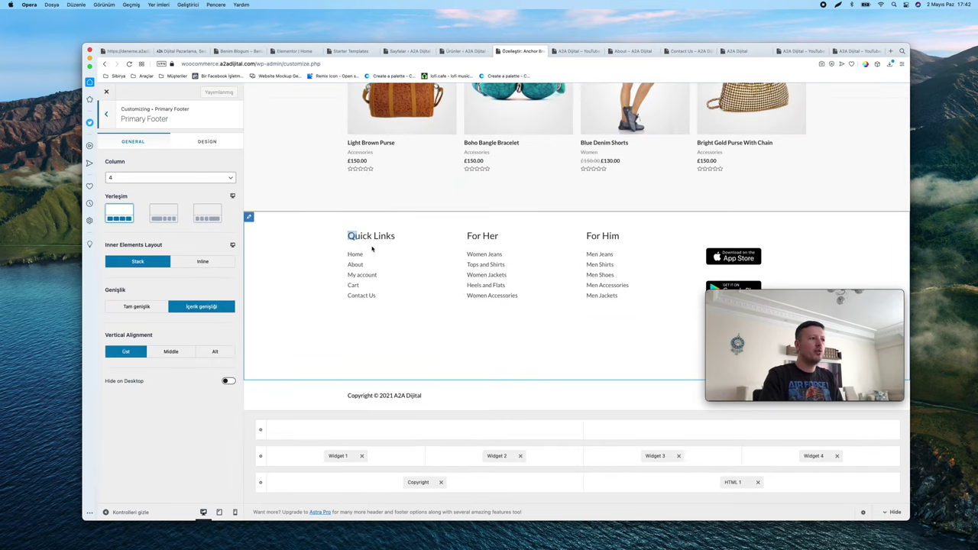
{"action": "left_click", "coordinate": [352, 236]}
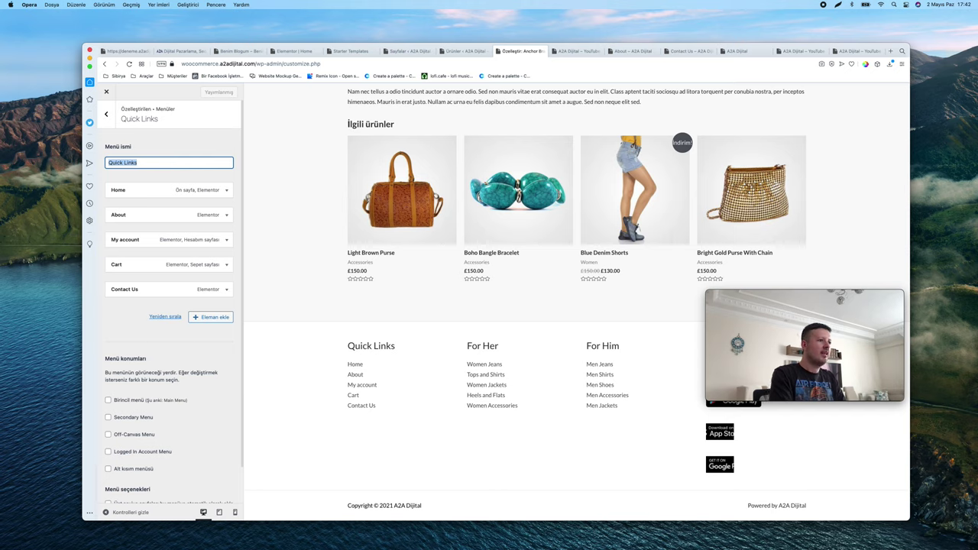
{"action": "type", "text": "Hızl"}
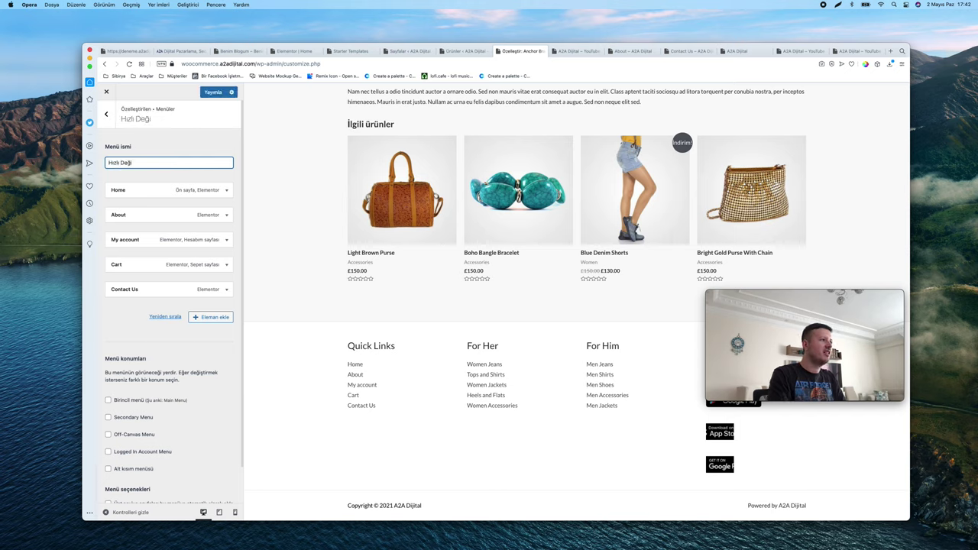
{"action": "type", "text": "ı DeğBağlantılar"}
{"action": "key", "text": "super+a"}
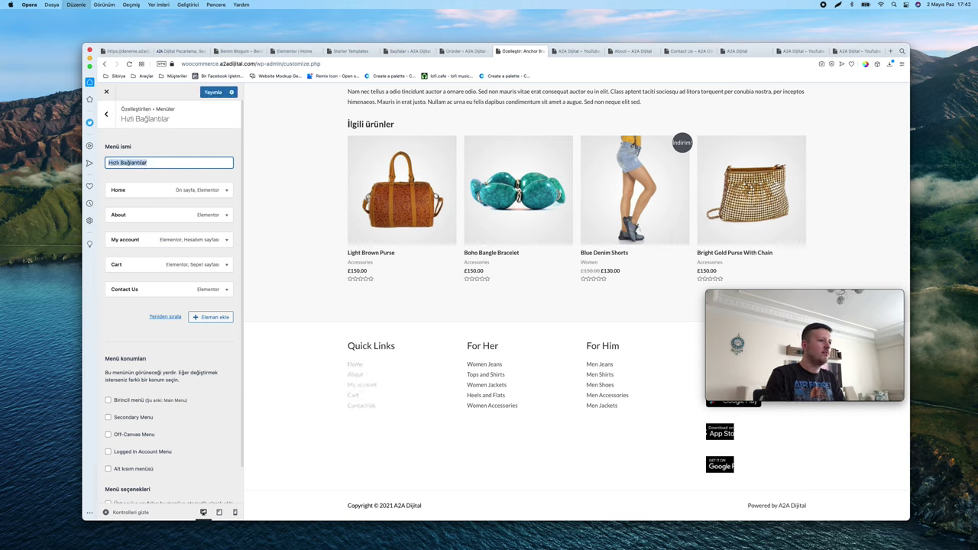
Browse the footer, design and widgets sections, then return to the Hızlı Bağlantılar menu
{"action": "left_click", "coordinate": [107, 113]}
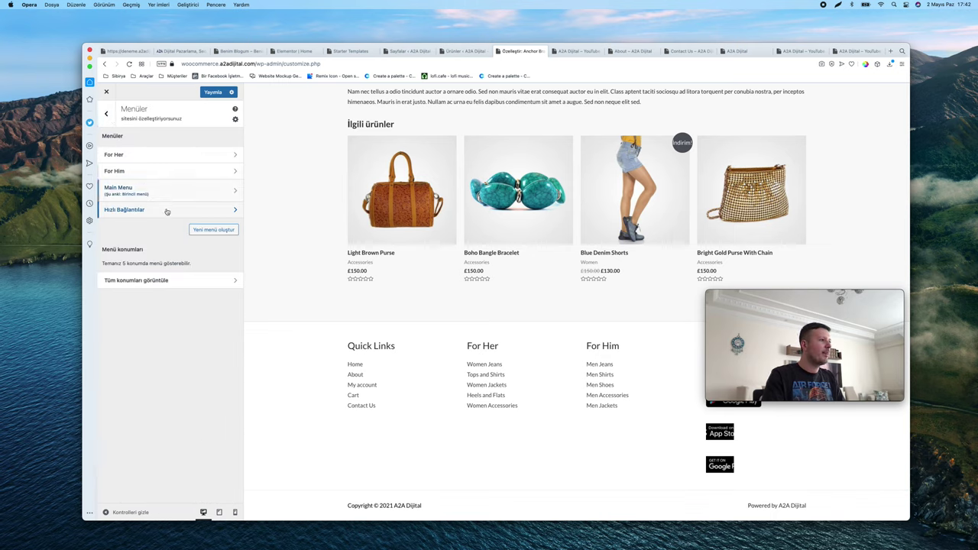
{"action": "left_click", "coordinate": [249, 328]}
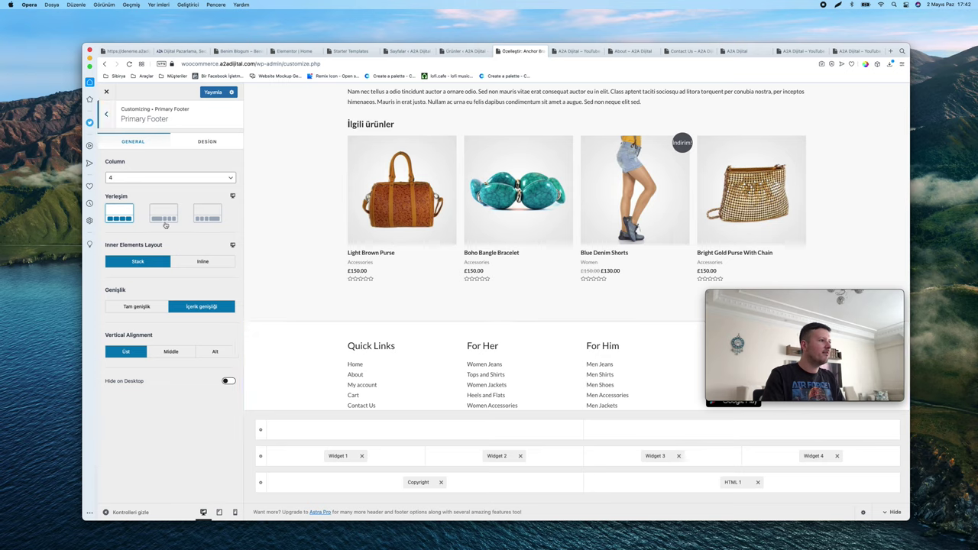
{"action": "left_click", "coordinate": [191, 142]}
{"action": "left_click", "coordinate": [107, 116]}
{"action": "left_click", "coordinate": [108, 117]}
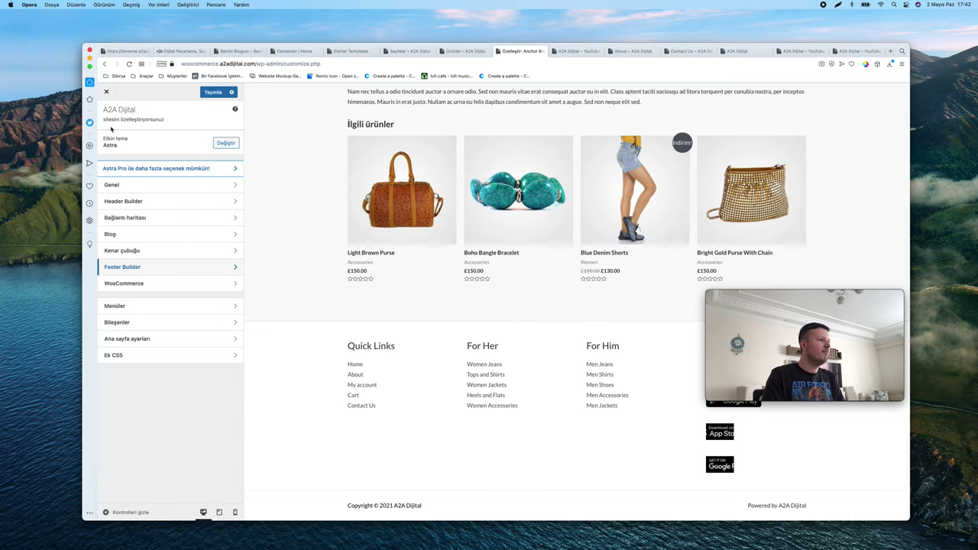
{"action": "left_click", "coordinate": [151, 322]}
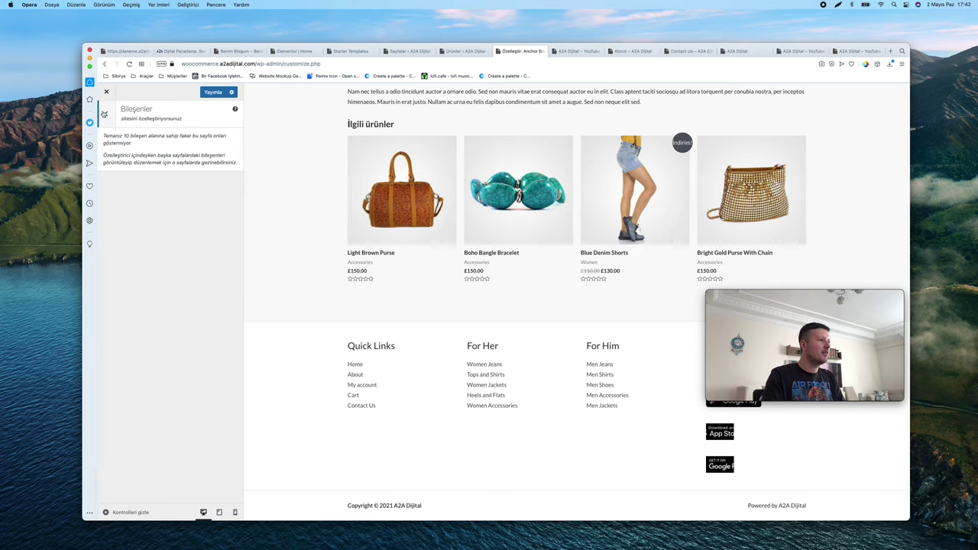
{"action": "left_click", "coordinate": [104, 114]}
{"action": "left_click", "coordinate": [352, 346]}
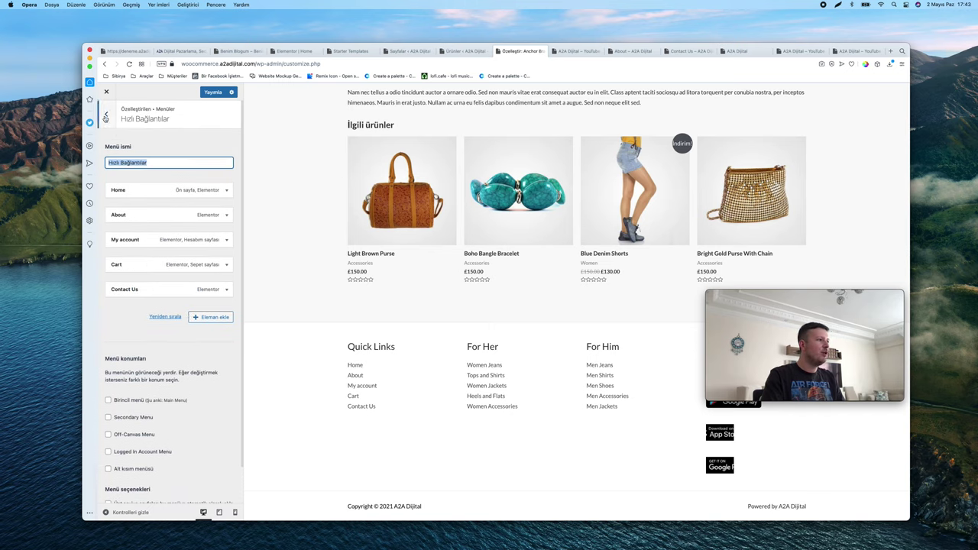
View the menu locations and try reordering the About item in Hızlı Bağlantılar
{"action": "left_click", "coordinate": [105, 116]}
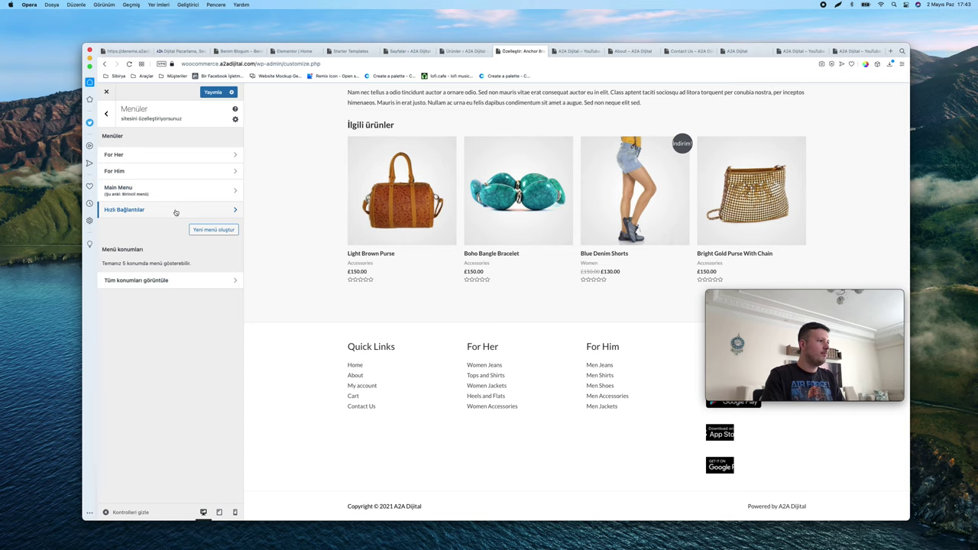
{"action": "left_click", "coordinate": [191, 280]}
{"action": "left_click", "coordinate": [107, 116]}
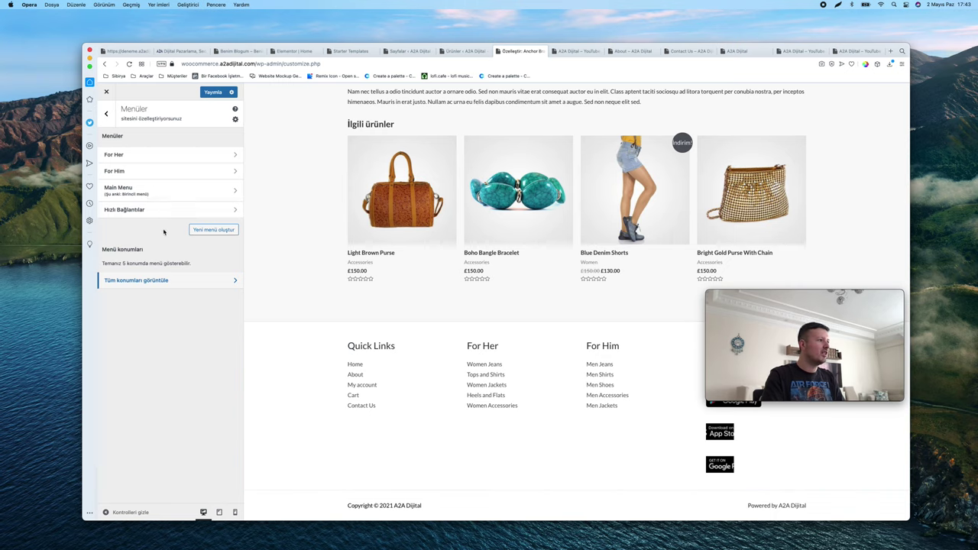
{"action": "left_click", "coordinate": [148, 209]}
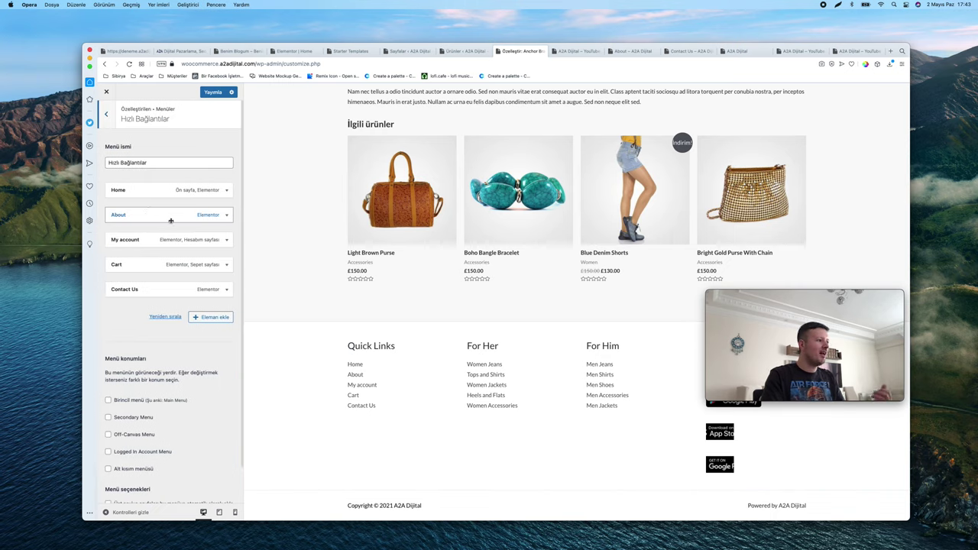
{"action": "left_click_drag", "start_coordinate": [171, 220], "coordinate": [134, 184]}
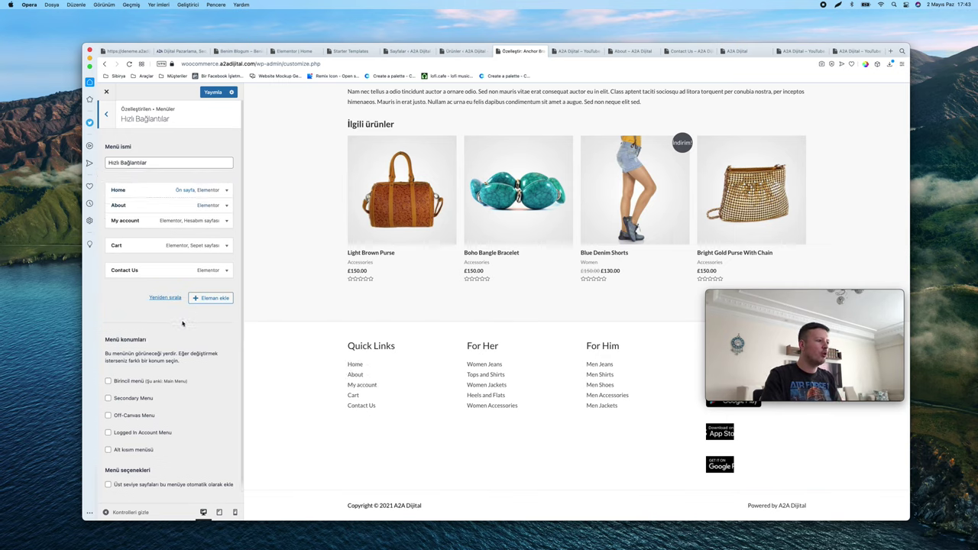
{"action": "scroll", "coordinate": [168, 222], "scroll_direction": "down", "scroll_amount": 1}
{"action": "scroll", "coordinate": [275, 337], "scroll_direction": "up", "scroll_amount": 5}
{"action": "scroll", "coordinate": [276, 336], "scroll_direction": "down", "scroll_amount": 4}
{"action": "scroll", "coordinate": [584, 423], "scroll_direction": "up", "scroll_amount": 1}
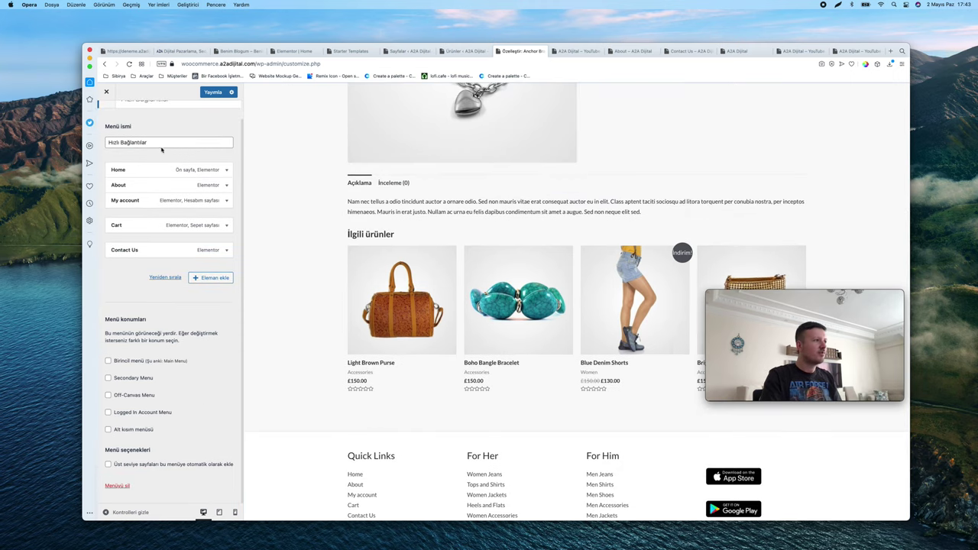
{"action": "scroll", "coordinate": [126, 145], "scroll_direction": "up", "scroll_amount": 1}
Look over the Main Menu, then go back to the main panel and open Footer Builder
{"action": "left_click", "coordinate": [113, 125]}
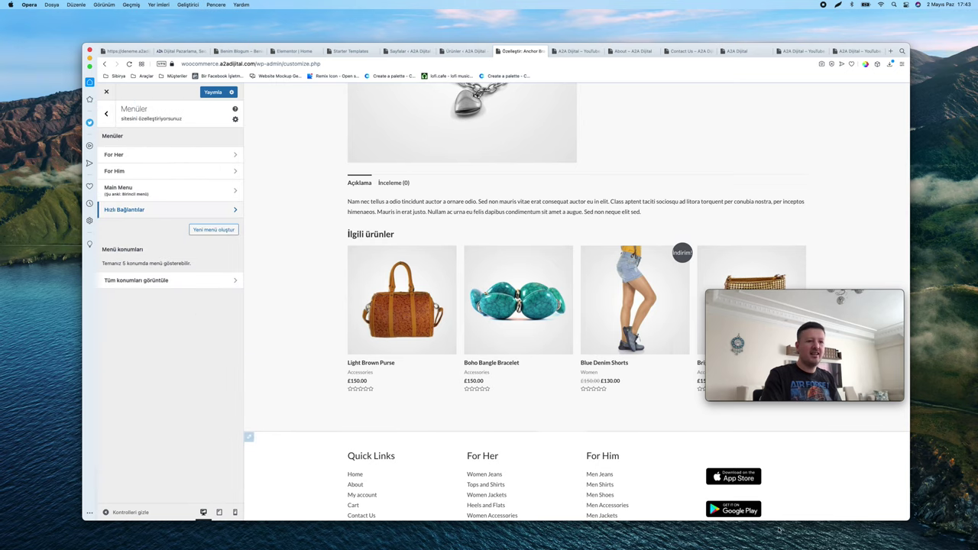
{"action": "left_click", "coordinate": [144, 192]}
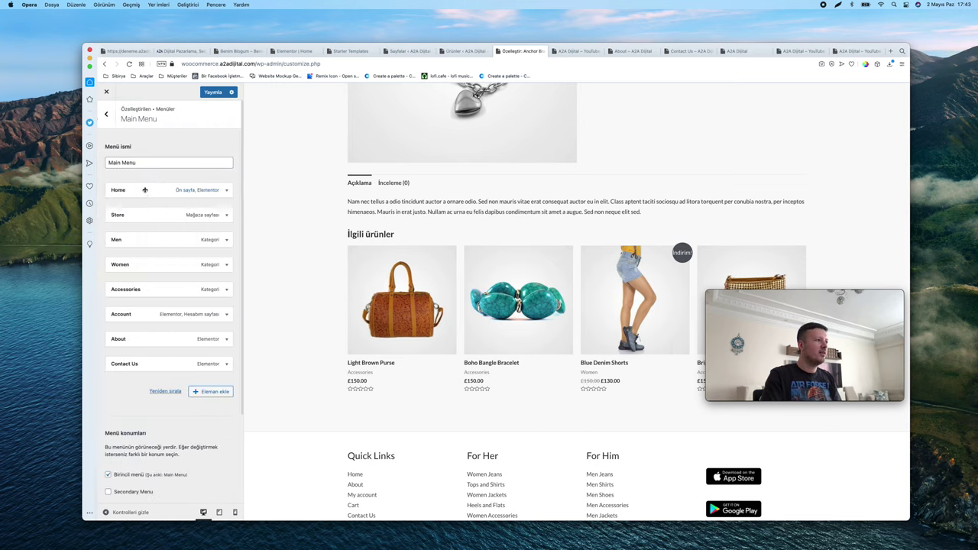
{"action": "left_click", "coordinate": [106, 116]}
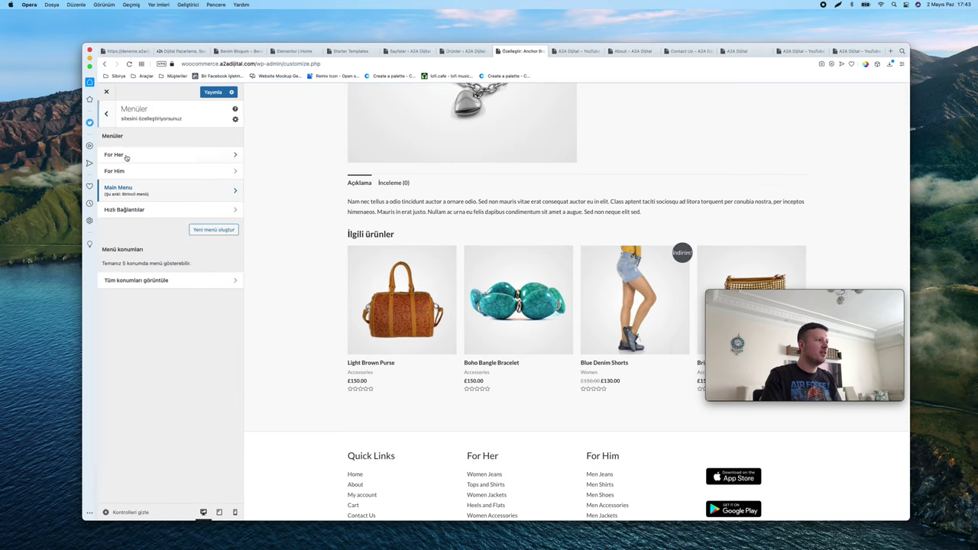
{"action": "left_click", "coordinate": [107, 116]}
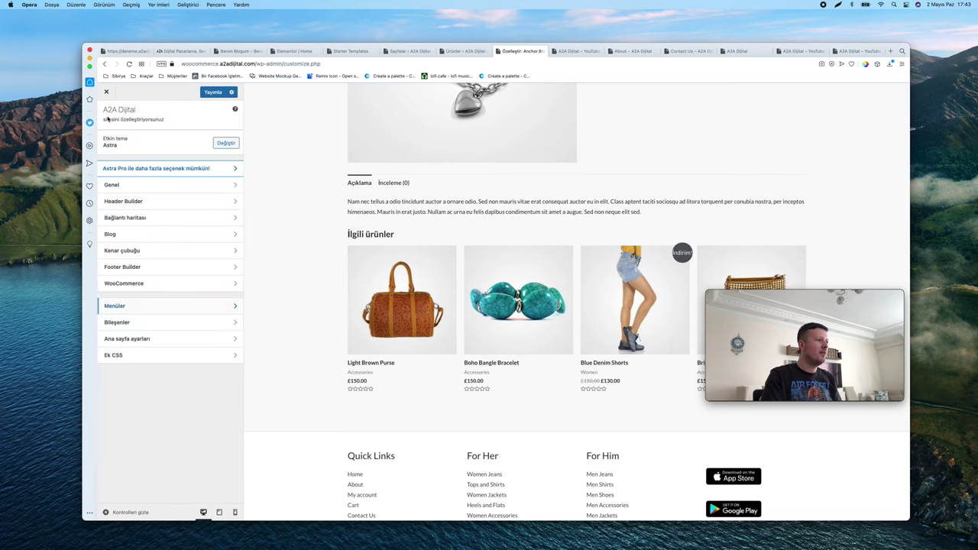
{"action": "left_click", "coordinate": [151, 268]}
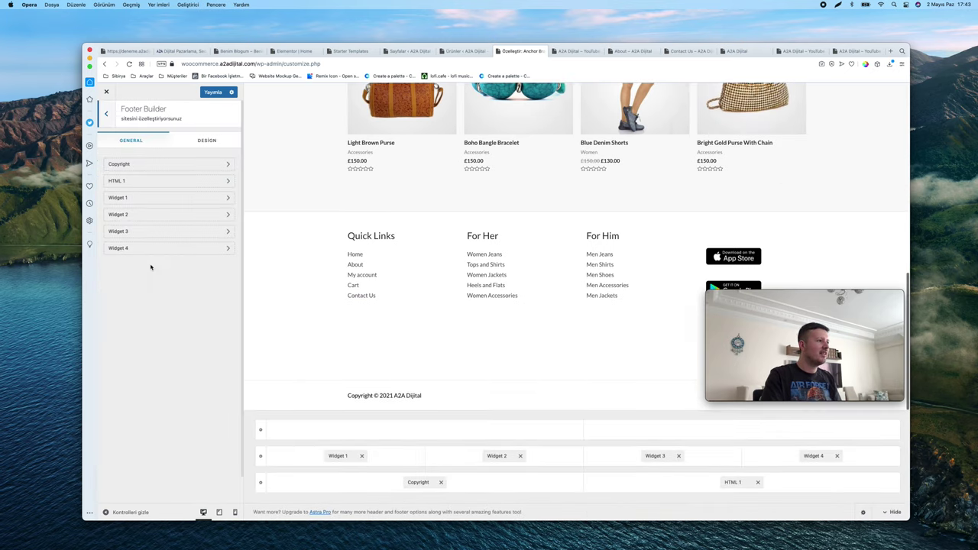
Retitle the first Navigation Menu widget in footer Widget 1 to 'Hızlı Bağlantılar'
{"action": "left_click", "coordinate": [157, 198]}
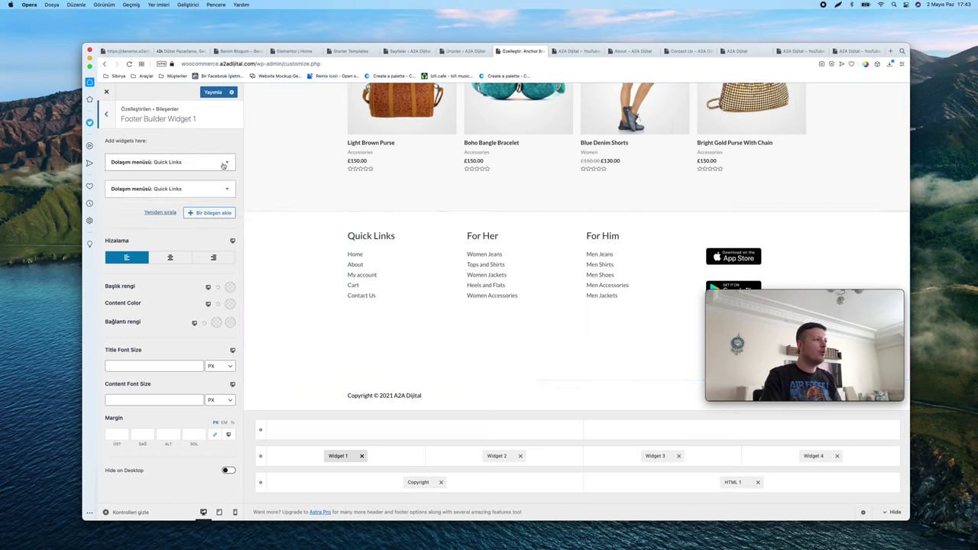
{"action": "left_click", "coordinate": [168, 162]}
{"action": "double_click", "coordinate": [119, 189]}
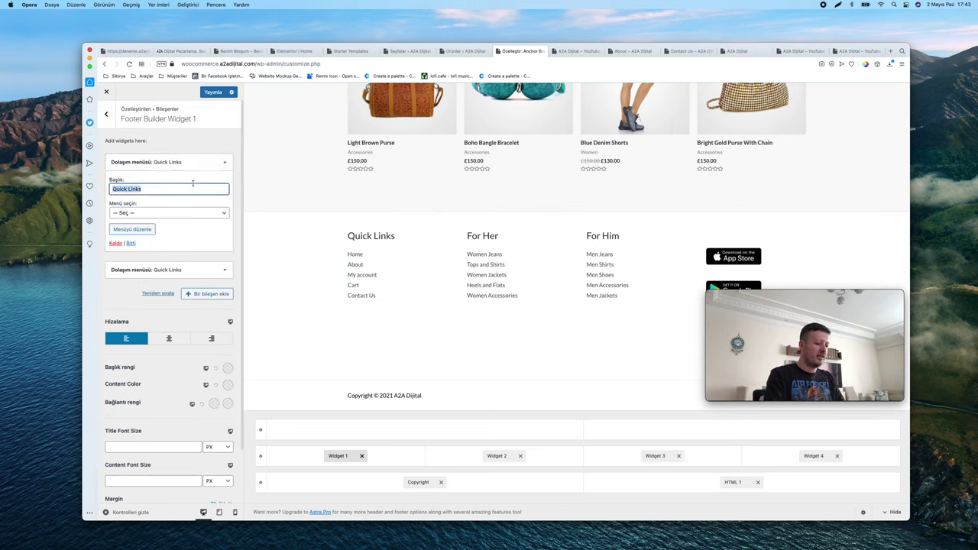
{"action": "type", "text": "Hızlı Bağlantı"}
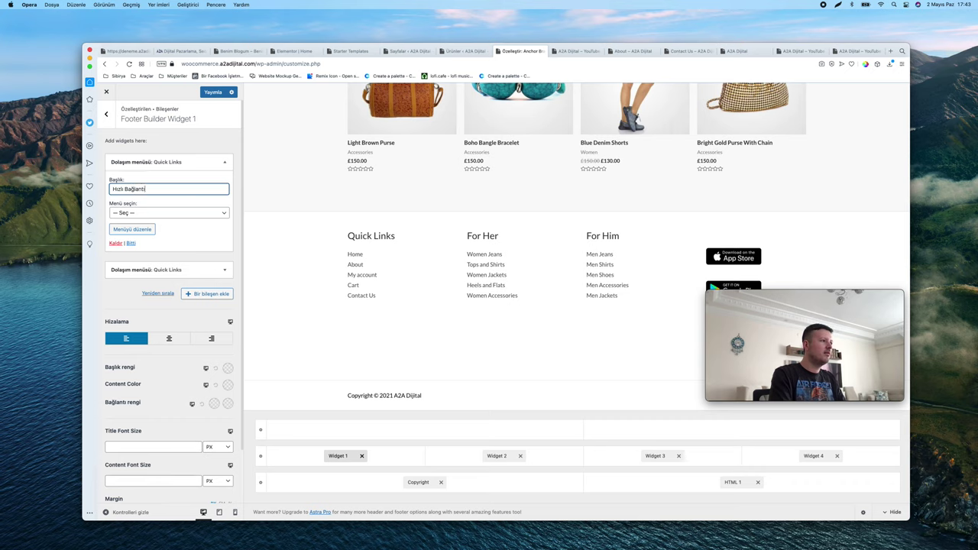
{"action": "type", "text": "lar"}
{"action": "key", "text": "super+a"}
{"action": "key", "text": "super+c"}
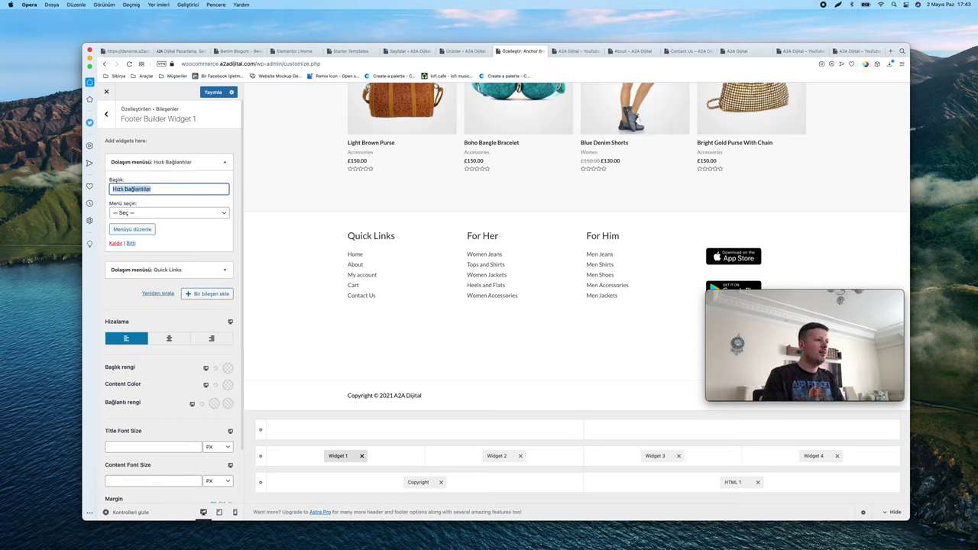
{"action": "left_click", "coordinate": [225, 162]}
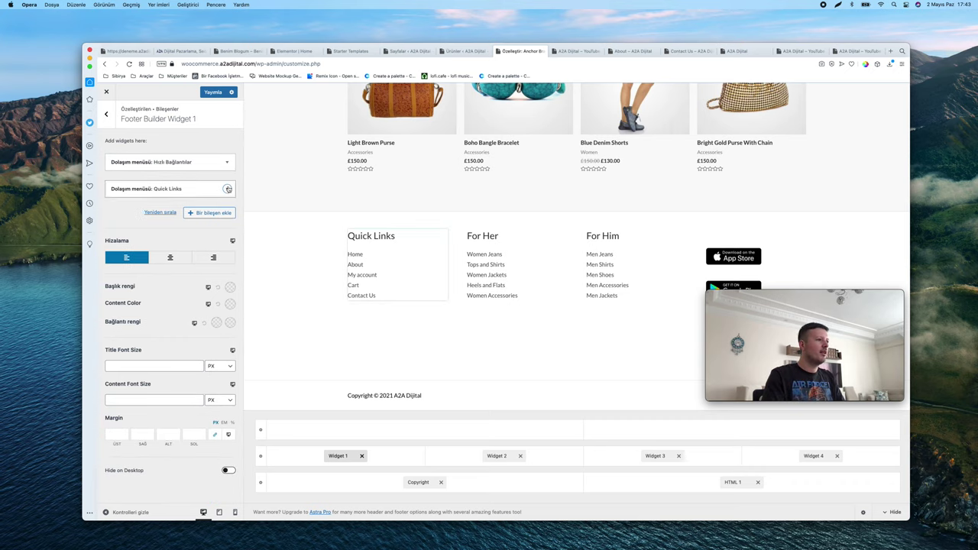
Paste 'Hızlı Bağlantılar' as the second menu widget's title and publish
{"action": "left_click", "coordinate": [228, 189]}
{"action": "left_click", "coordinate": [197, 213]}
{"action": "key", "text": "super+a"}
{"action": "key", "text": "super+v"}
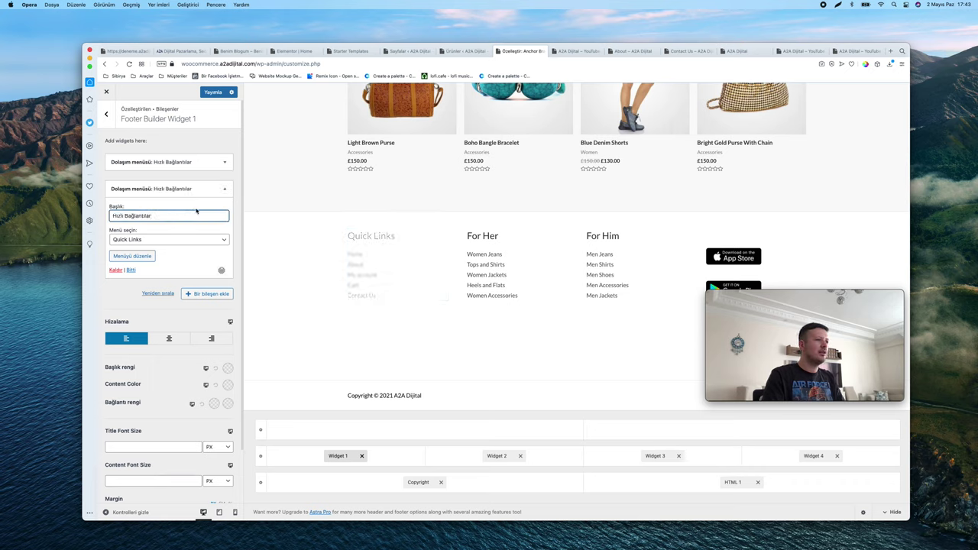
{"action": "left_click", "coordinate": [225, 189]}
{"action": "left_click", "coordinate": [213, 91]}
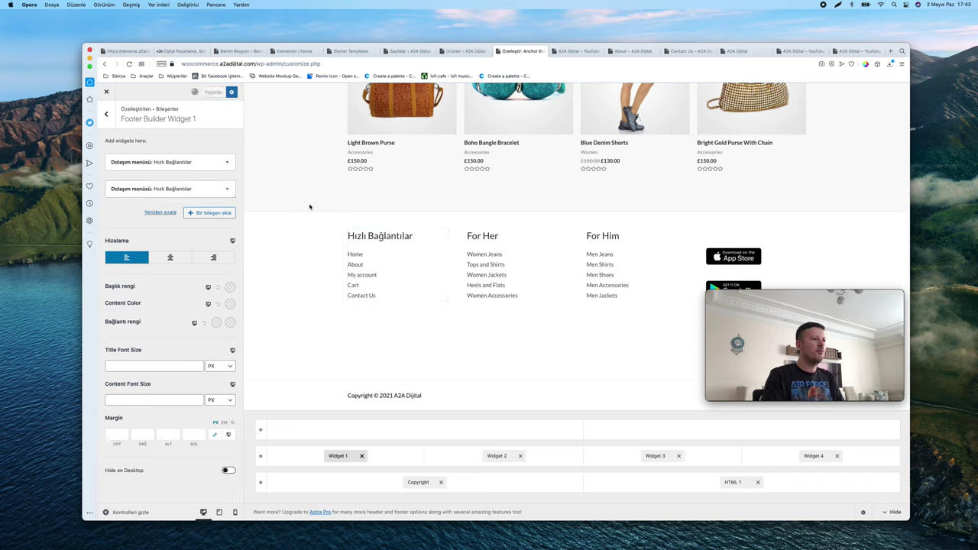
Return to Footer Builder and open the Widget 4 column settings
{"action": "left_click", "coordinate": [107, 113]}
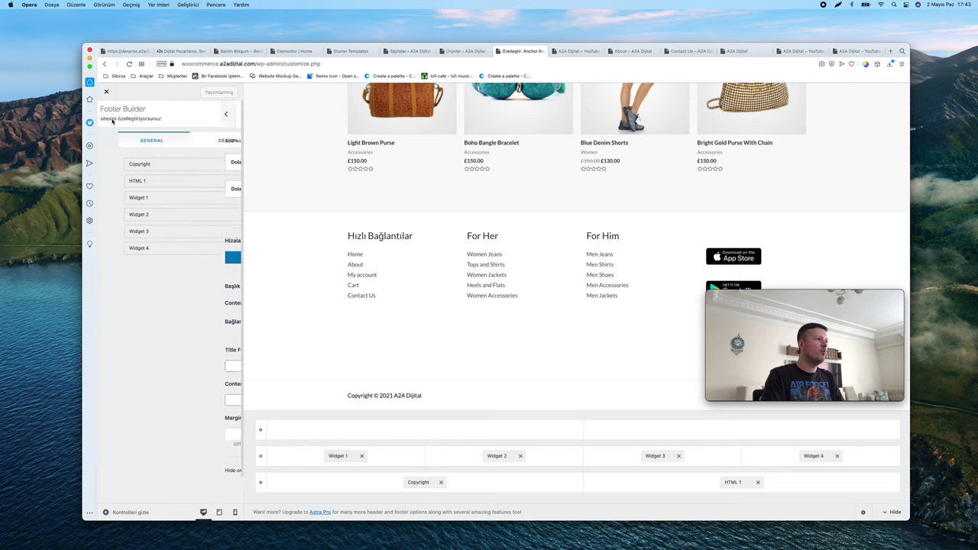
{"action": "left_click", "coordinate": [109, 116]}
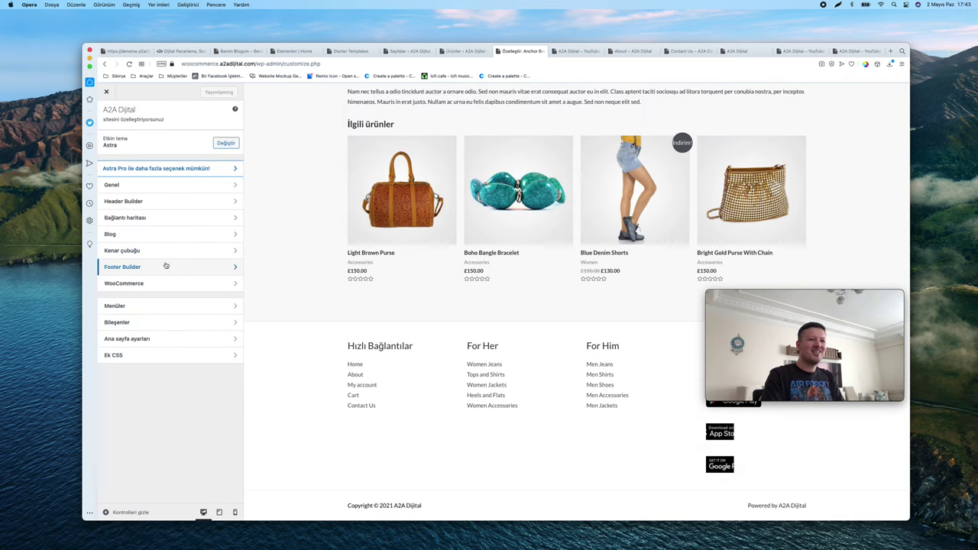
{"action": "left_click", "coordinate": [134, 268]}
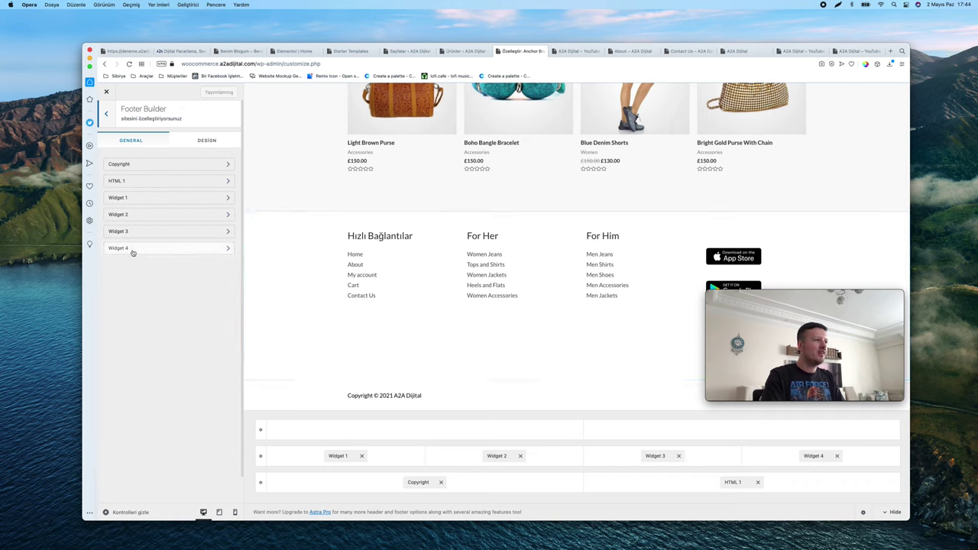
{"action": "left_click", "coordinate": [130, 250]}
Remove the duplicate Google Play and App Store image widgets from footer Widget 4
{"action": "scroll", "coordinate": [141, 262], "scroll_direction": "down", "scroll_amount": 1}
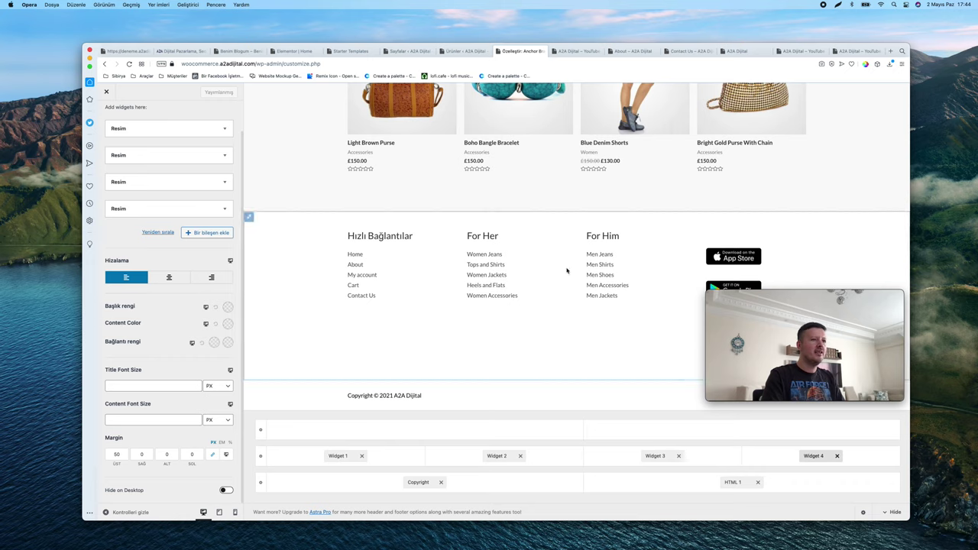
{"action": "left_click_drag", "start_coordinate": [826, 296], "coordinate": [831, 357]}
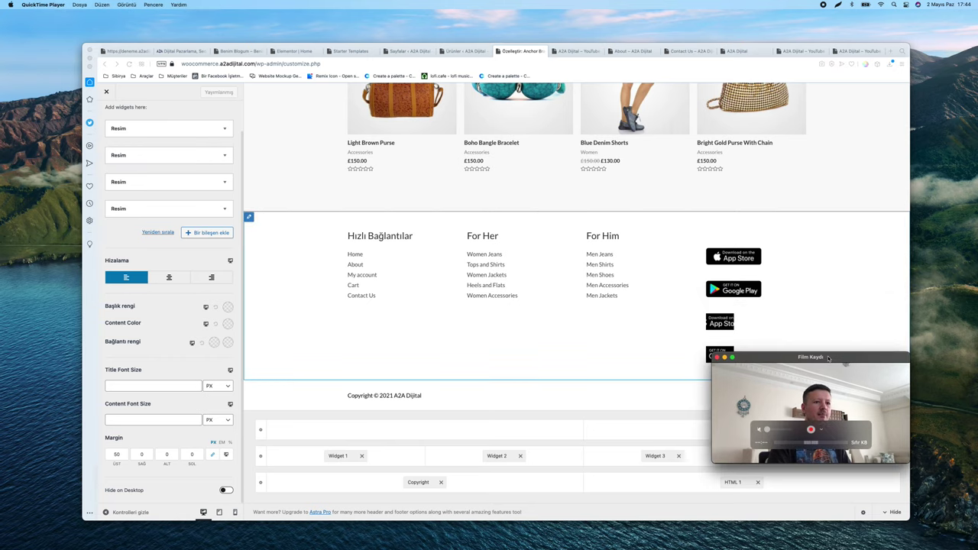
{"action": "left_click", "coordinate": [191, 209]}
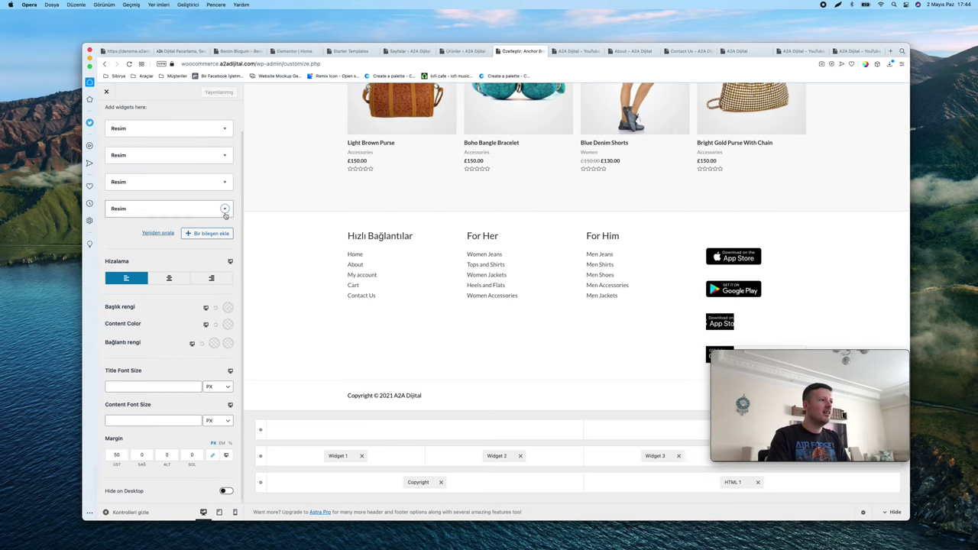
{"action": "left_click", "coordinate": [115, 328]}
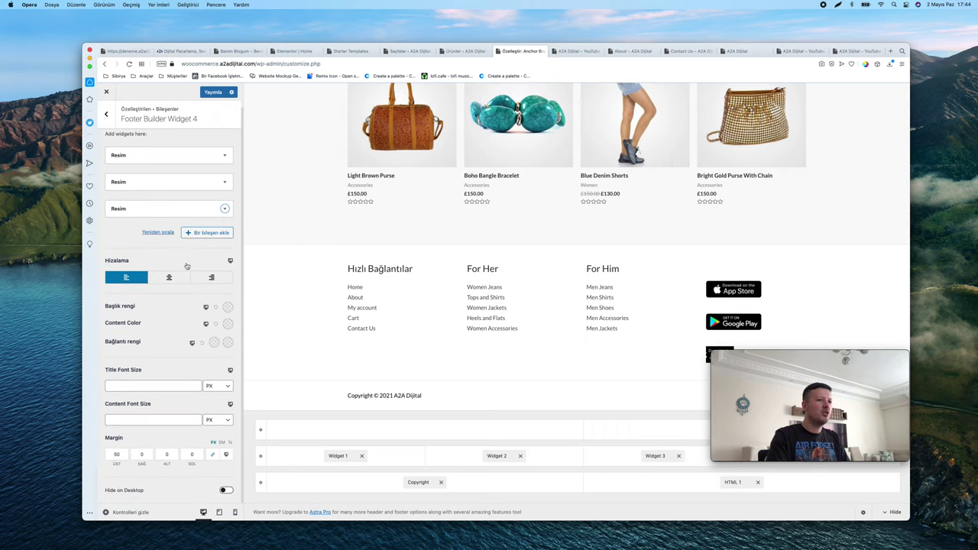
{"action": "left_click", "coordinate": [226, 209]}
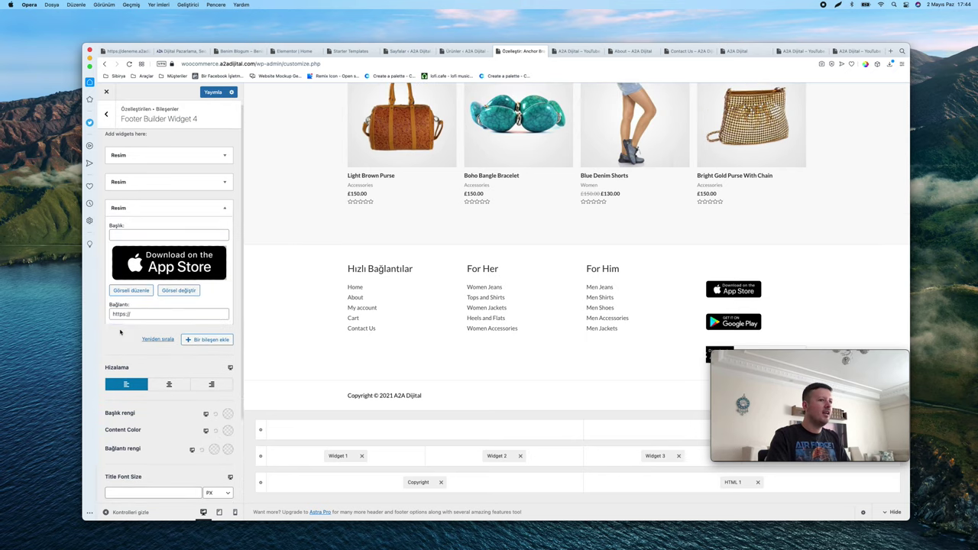
{"action": "left_click", "coordinate": [116, 333]}
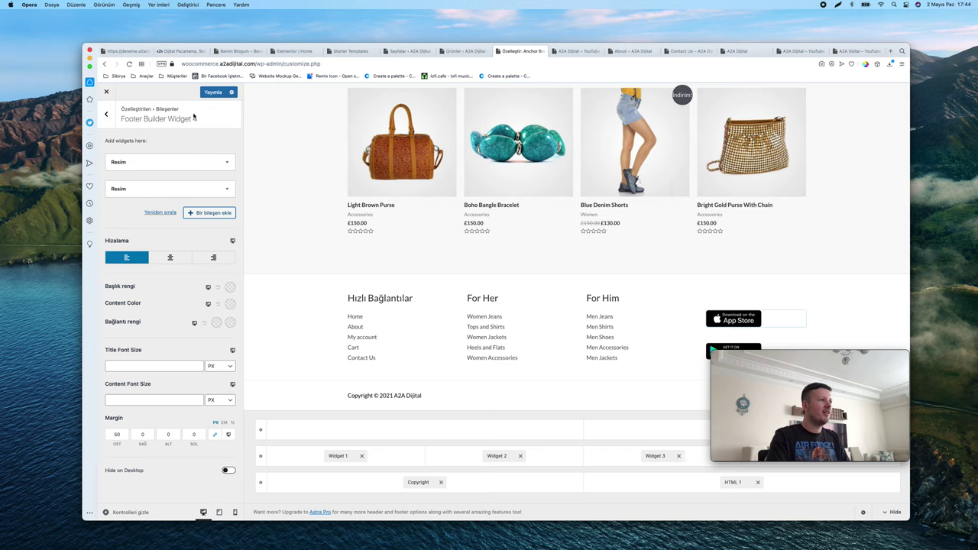
{"action": "left_click", "coordinate": [226, 162]}
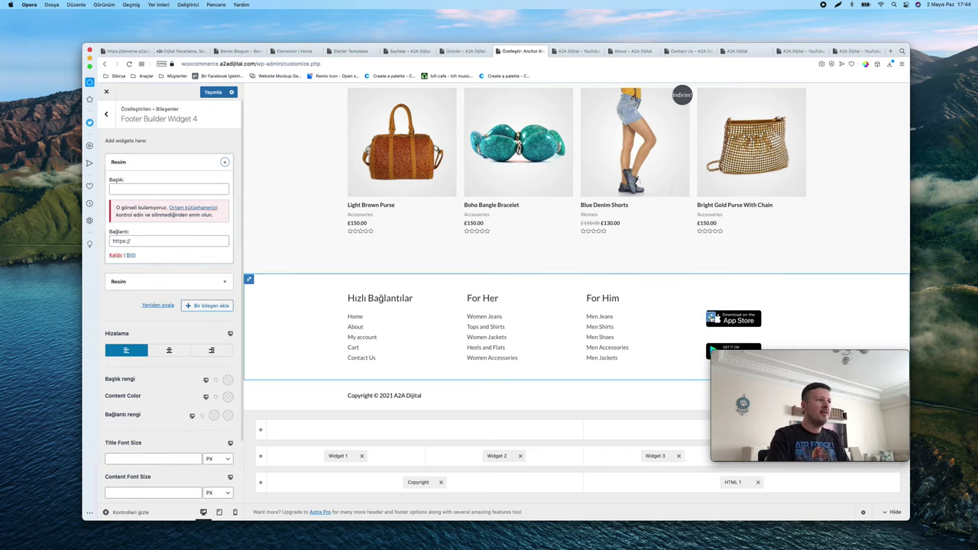
{"action": "left_click", "coordinate": [165, 241]}
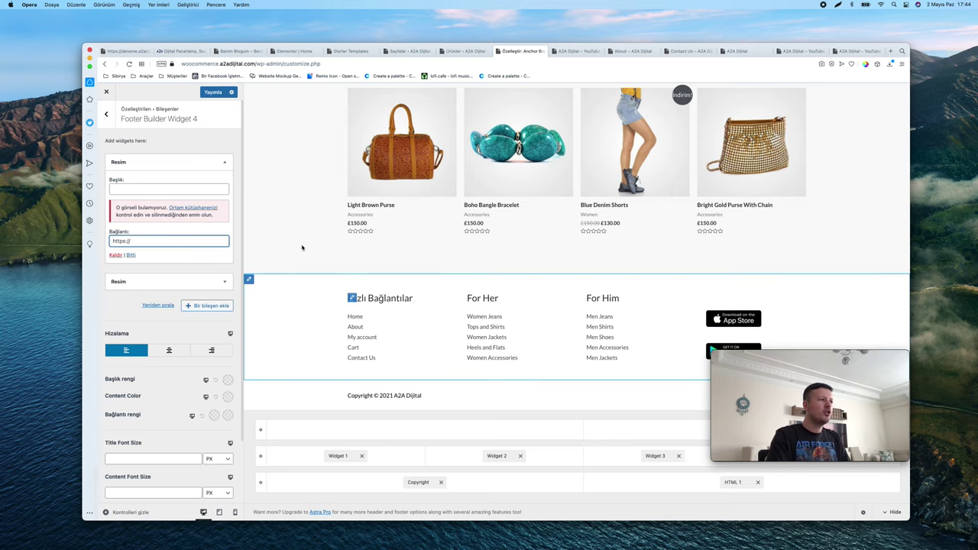
{"action": "left_click", "coordinate": [107, 113]}
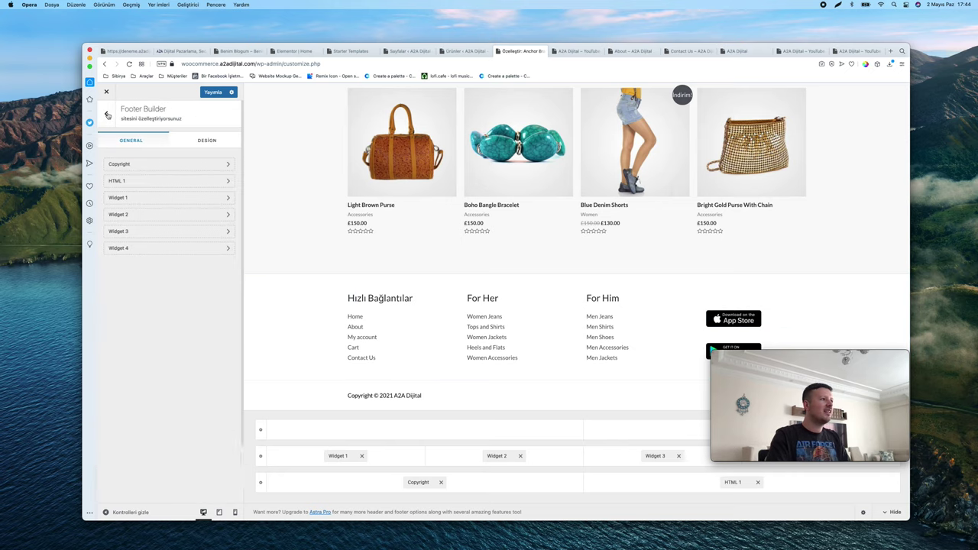
Set the heading of Widget 2's second For Her menu widget to Kadınlara Özel
{"action": "left_click", "coordinate": [138, 198]}
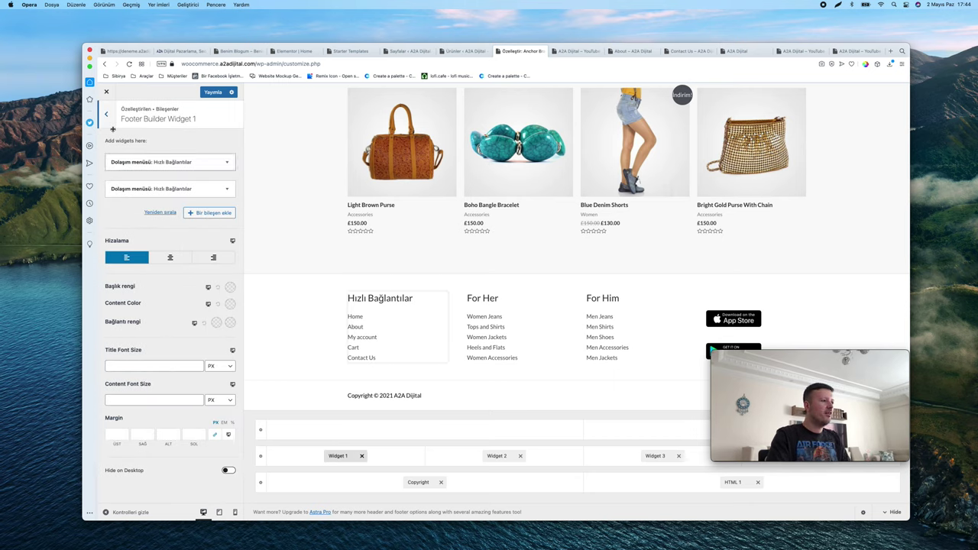
{"action": "left_click", "coordinate": [106, 113]}
{"action": "left_click", "coordinate": [142, 215]}
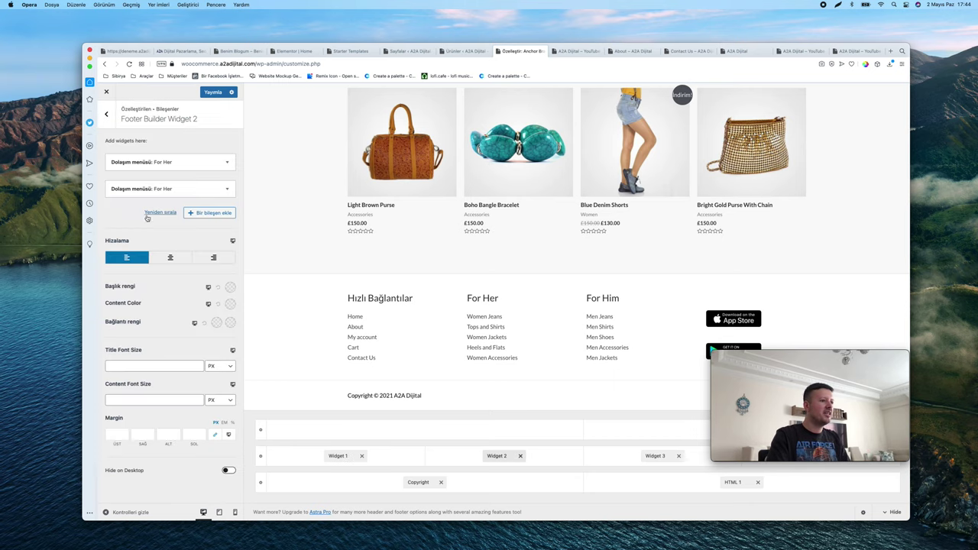
{"action": "left_click", "coordinate": [226, 189]}
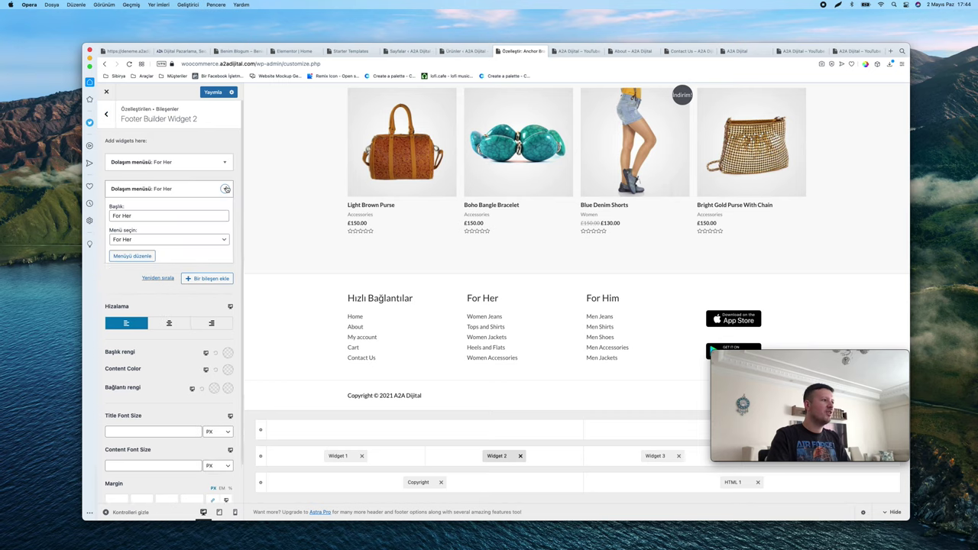
{"action": "triple_click", "coordinate": [170, 217]}
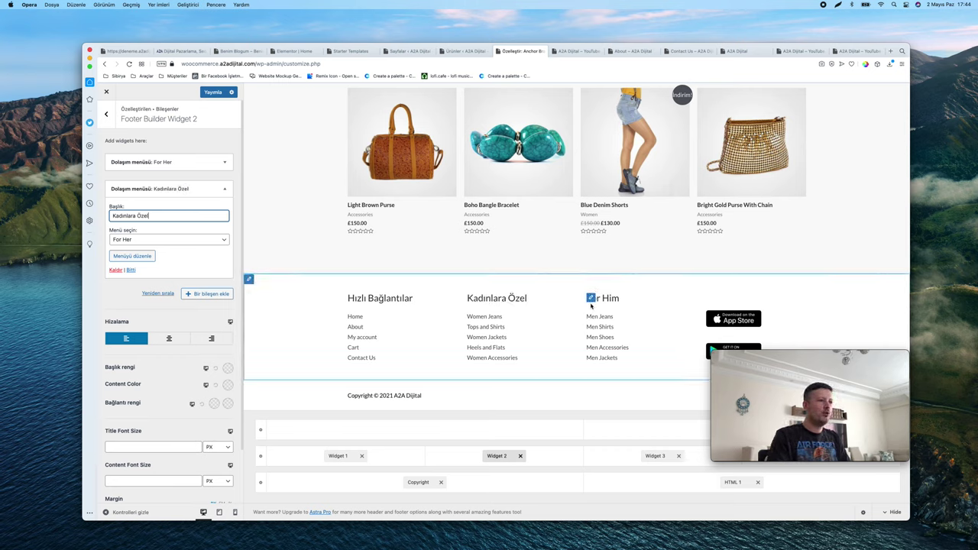
{"action": "left_click", "coordinate": [106, 114]}
Retitle Widget 3's second For Him menu widget 'Erkeklere Özel' and publish
{"action": "left_click", "coordinate": [140, 234]}
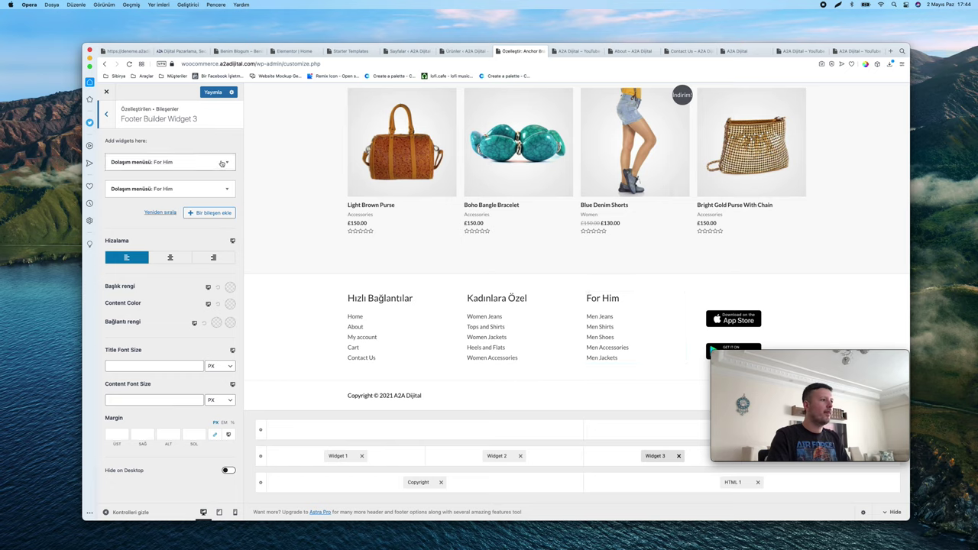
{"action": "left_click", "coordinate": [190, 162]}
{"action": "double_click", "coordinate": [178, 190]}
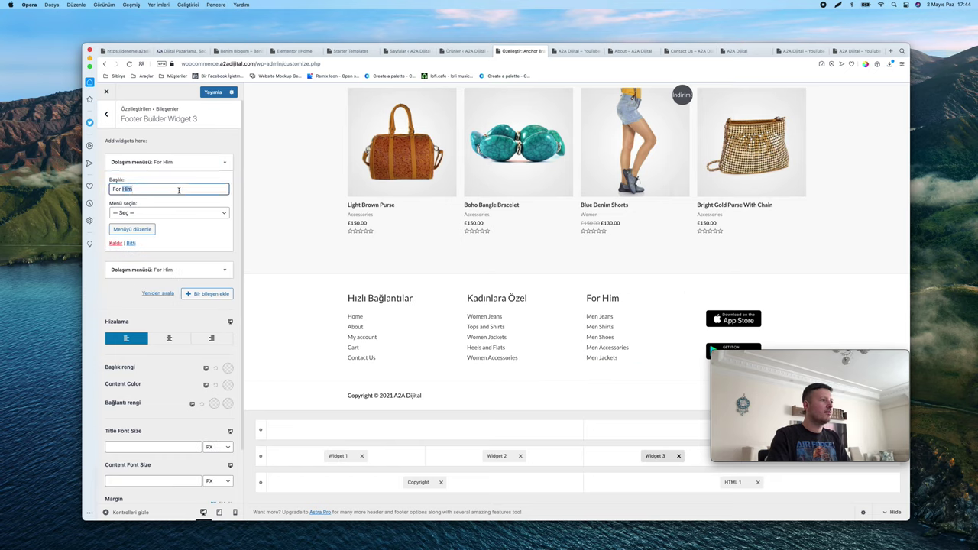
{"action": "left_click", "coordinate": [225, 162]}
{"action": "left_click", "coordinate": [224, 189]}
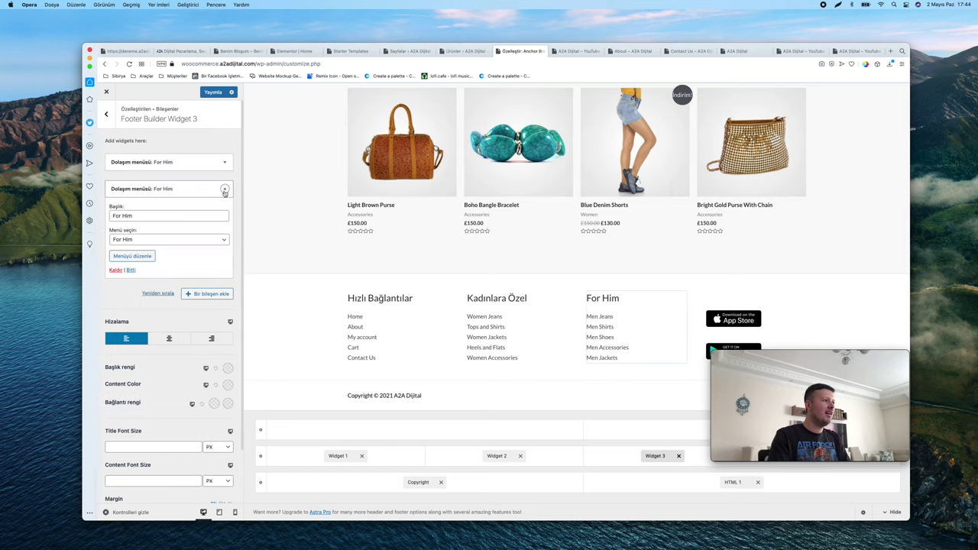
{"action": "left_click", "coordinate": [169, 215]}
{"action": "key", "text": "super+a"}
{"action": "type", "text": "E"}
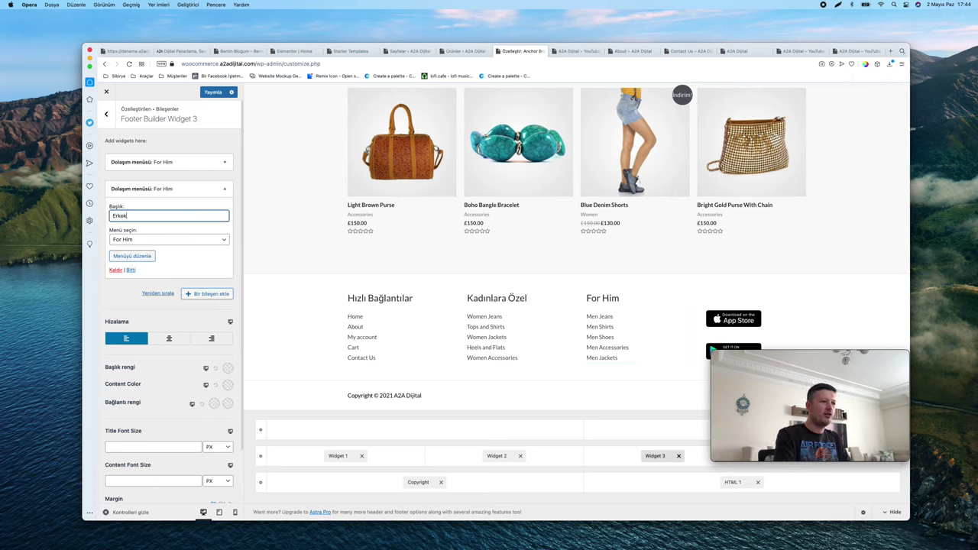
{"action": "type", "text": "rkeklere Özel"}
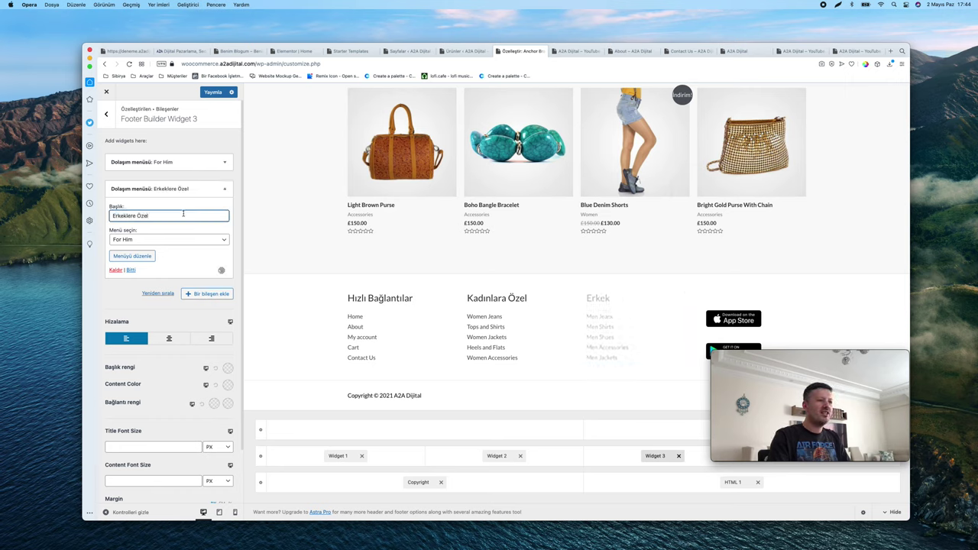
{"action": "left_click", "coordinate": [208, 95]}
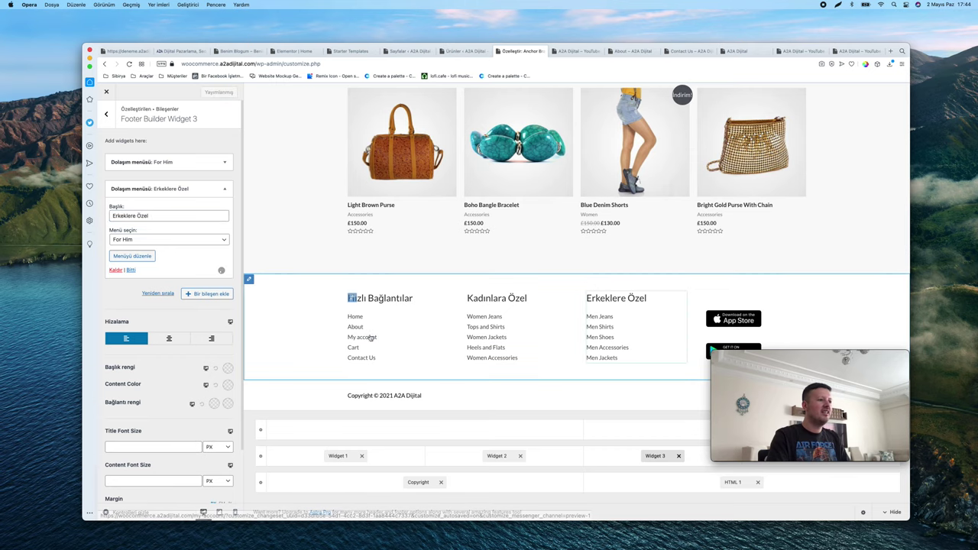
{"action": "left_click", "coordinate": [350, 396]}
Clear and restore the footer copyright line, publish, and bring up the For Her menu
{"action": "triple_click", "coordinate": [183, 224]}
{"action": "key", "text": "super+c"}
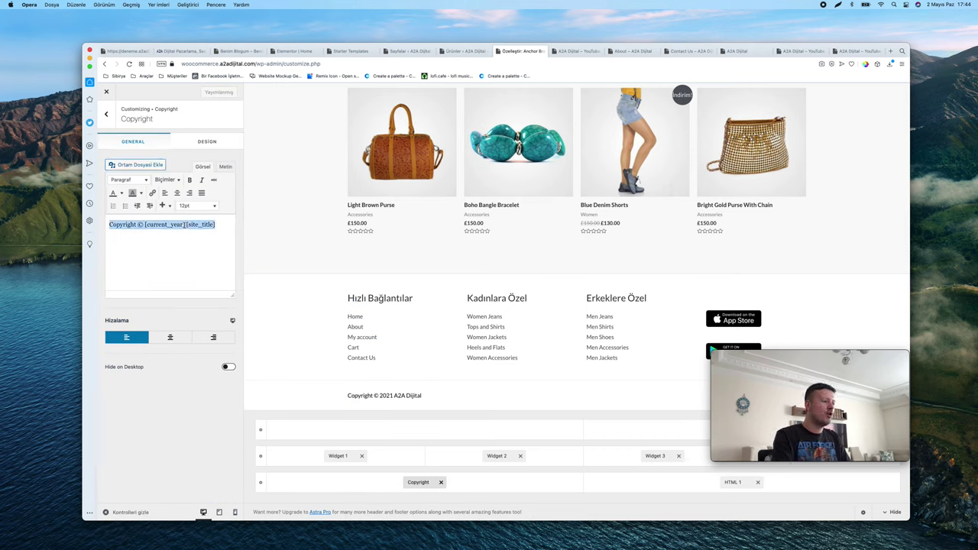
{"action": "key", "text": "BackSpace"}
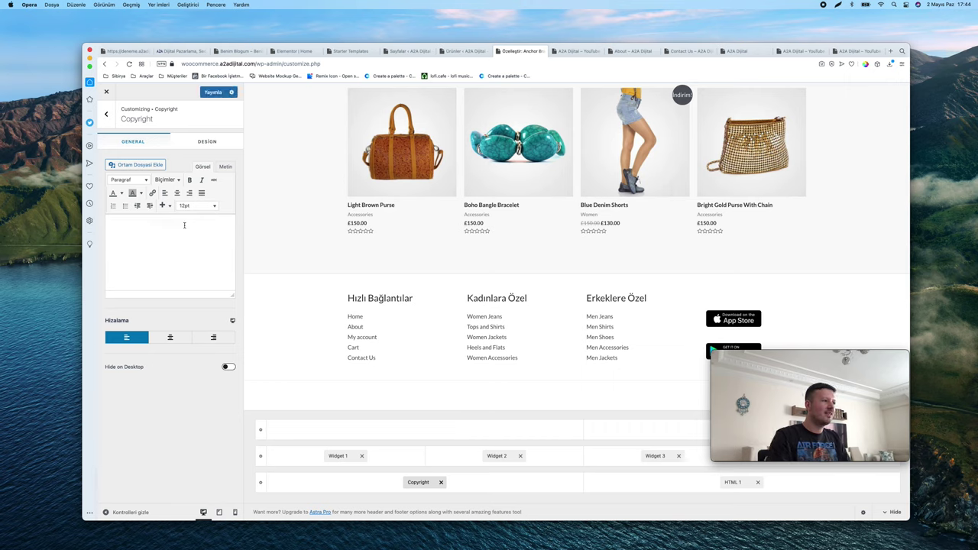
{"action": "key", "text": "super+v"}
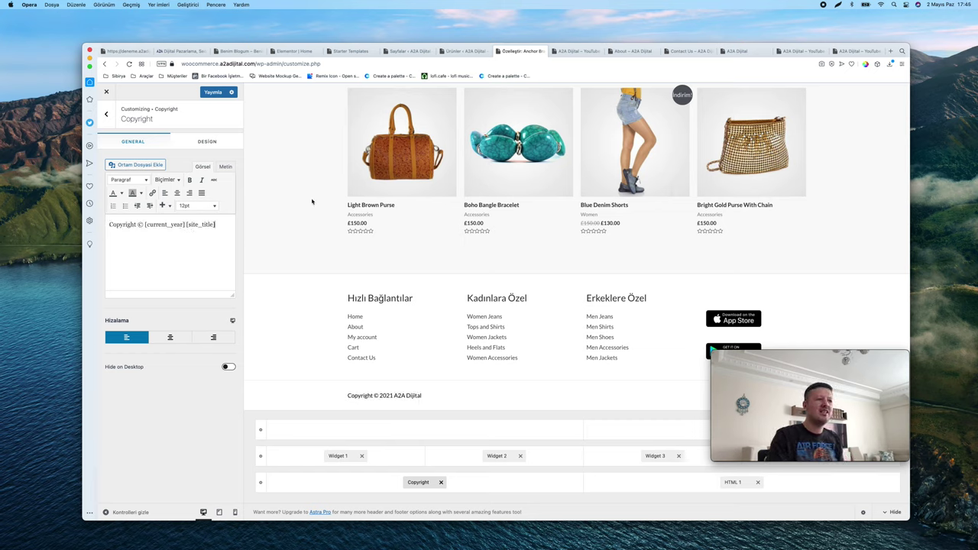
{"action": "left_click", "coordinate": [214, 94]}
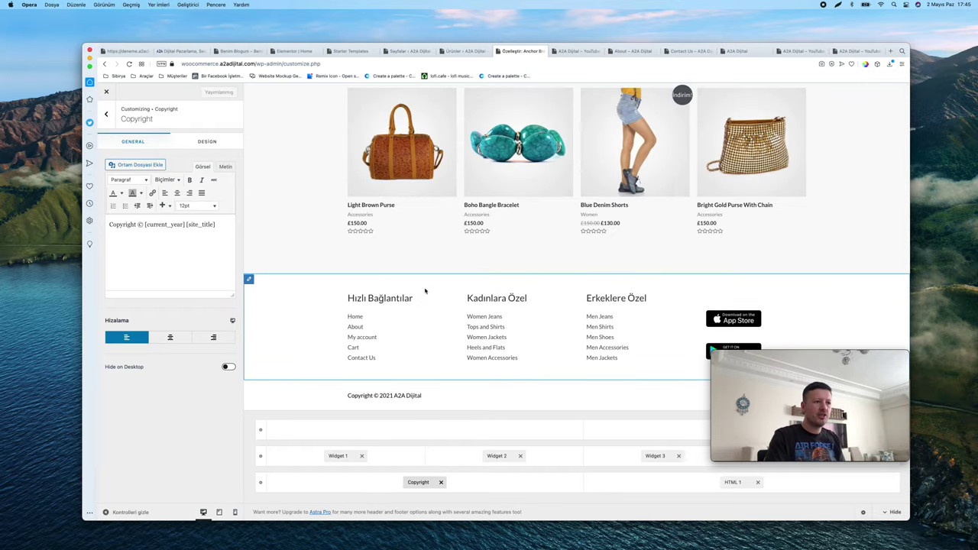
{"action": "left_click", "coordinate": [472, 299]}
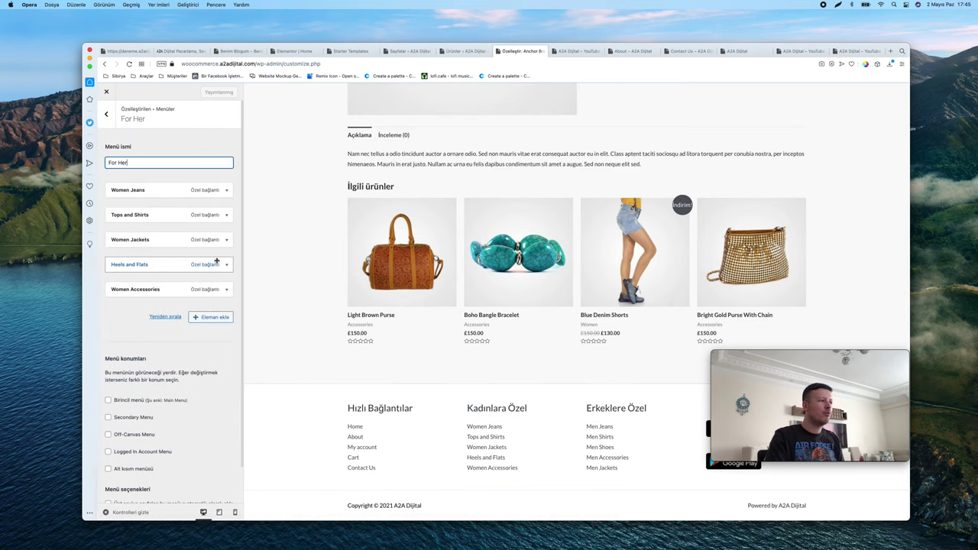
Put Tops and Shirts above Women Jeans in the For Her menu and publish it
{"action": "left_click_drag", "start_coordinate": [121, 192], "coordinate": [122, 220]}
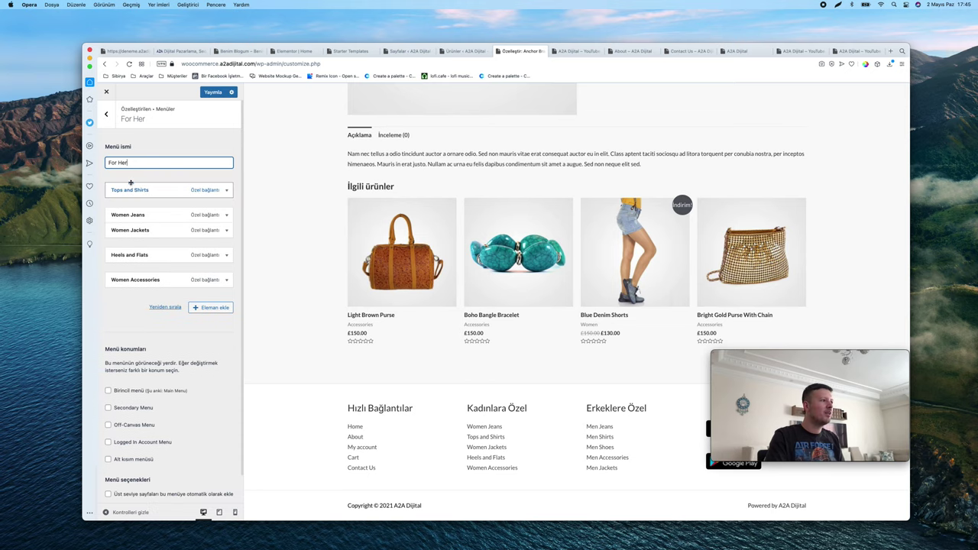
{"action": "left_click", "coordinate": [215, 308]}
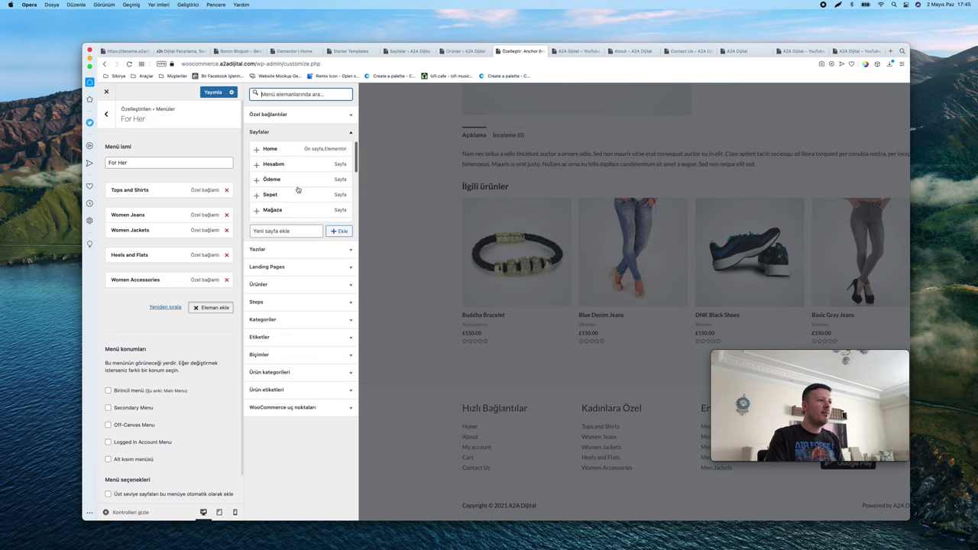
{"action": "left_click", "coordinate": [304, 377]}
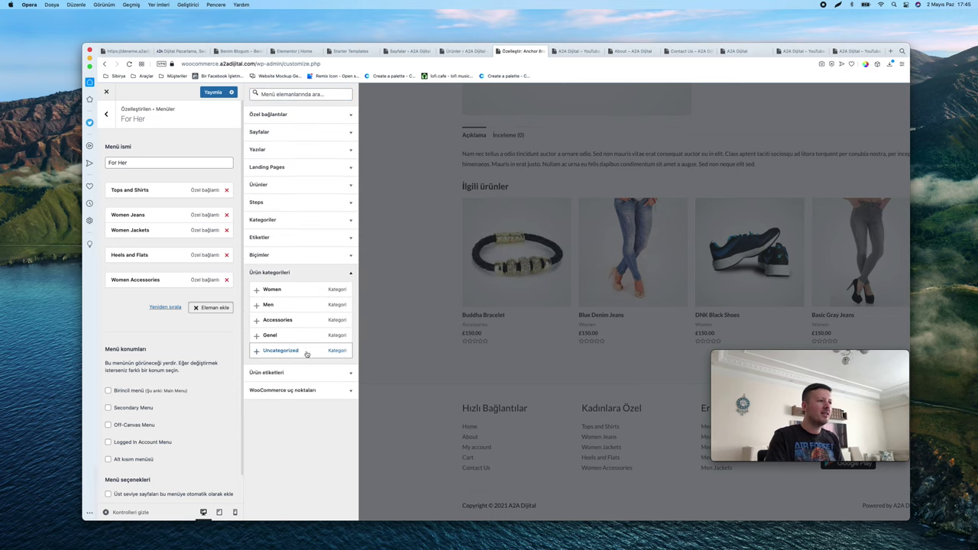
{"action": "left_click", "coordinate": [322, 273]}
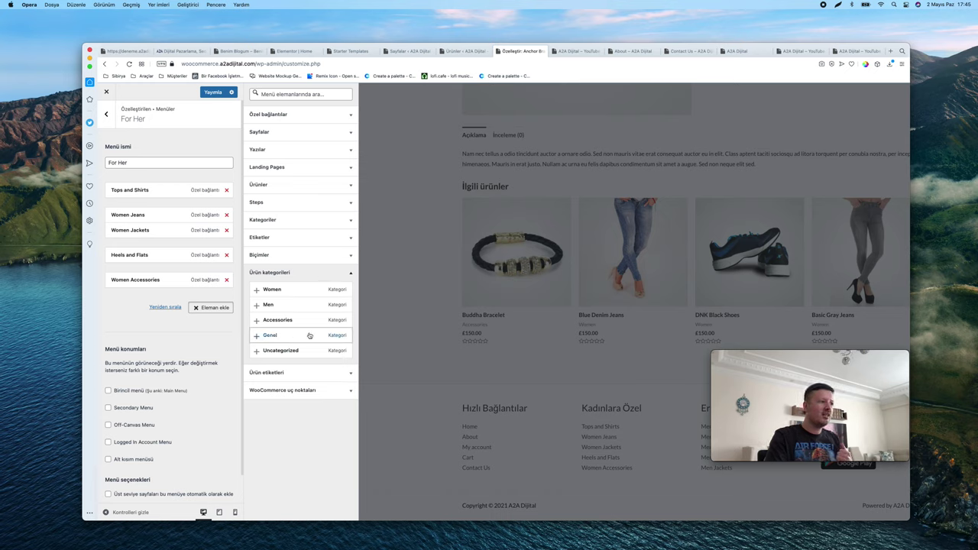
{"action": "left_click", "coordinate": [307, 274]}
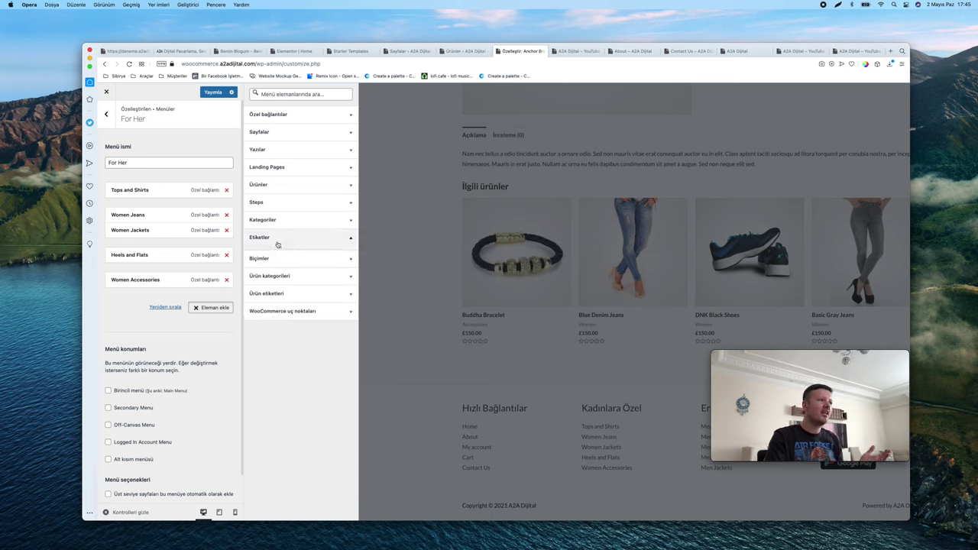
{"action": "left_click", "coordinate": [303, 136]}
{"action": "left_click", "coordinate": [303, 136]}
{"action": "left_click", "coordinate": [205, 92]}
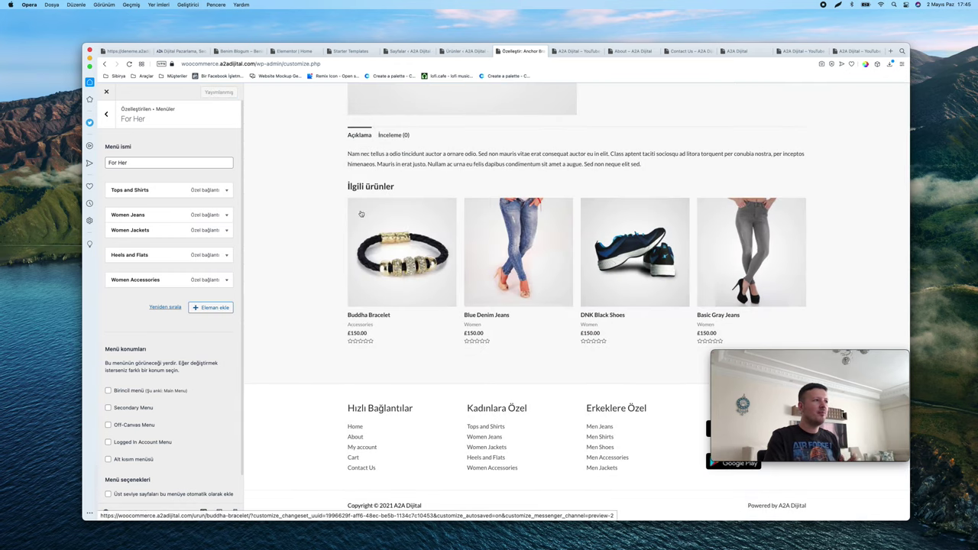
{"action": "left_click", "coordinate": [252, 64]}
Load the store front page at woocommerce.a2adijital.com and browse it
{"action": "type", "text": "woocommerce.a2adijital.com"}
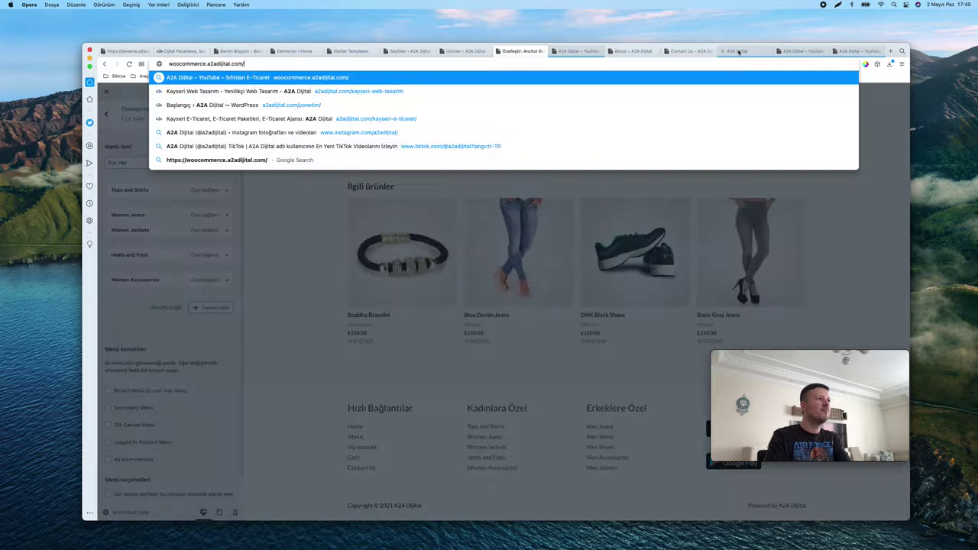
{"action": "key", "text": "Return"}
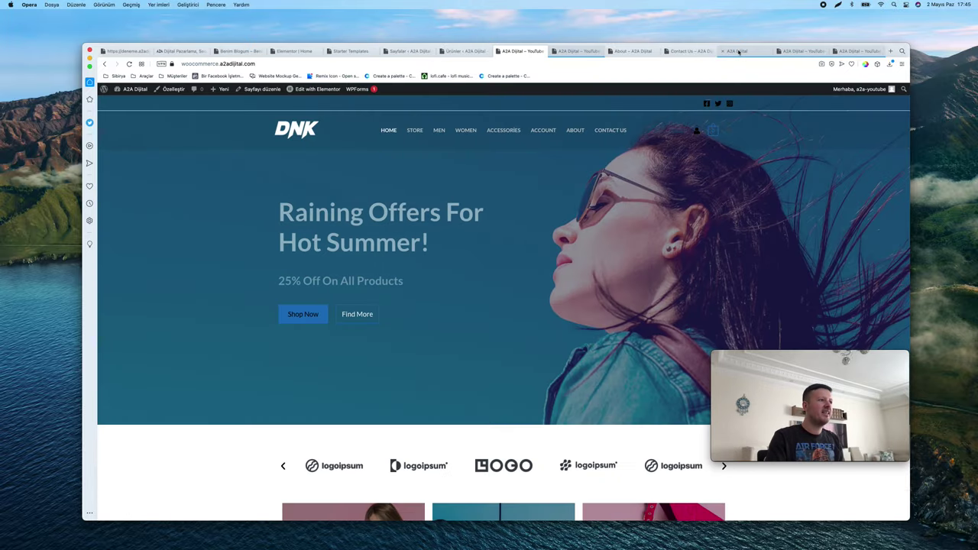
{"action": "scroll", "coordinate": [483, 169], "scroll_direction": "down", "scroll_amount": 2}
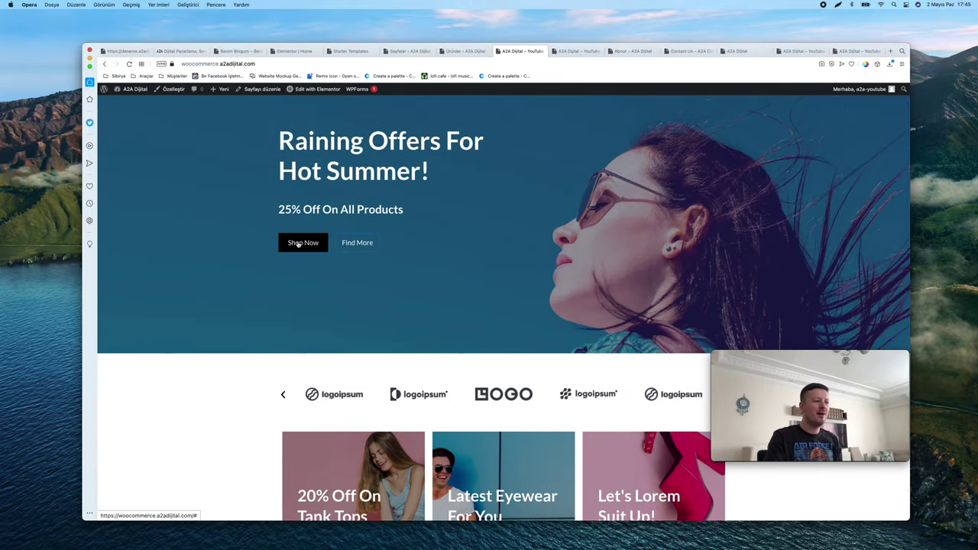
{"action": "scroll", "coordinate": [519, 229], "scroll_direction": "down", "scroll_amount": 1}
{"action": "scroll", "coordinate": [520, 229], "scroll_direction": "up", "scroll_amount": 3}
{"action": "scroll", "coordinate": [520, 229], "scroll_direction": "down", "scroll_amount": 5}
{"action": "scroll", "coordinate": [522, 231], "scroll_direction": "down", "scroll_amount": 5}
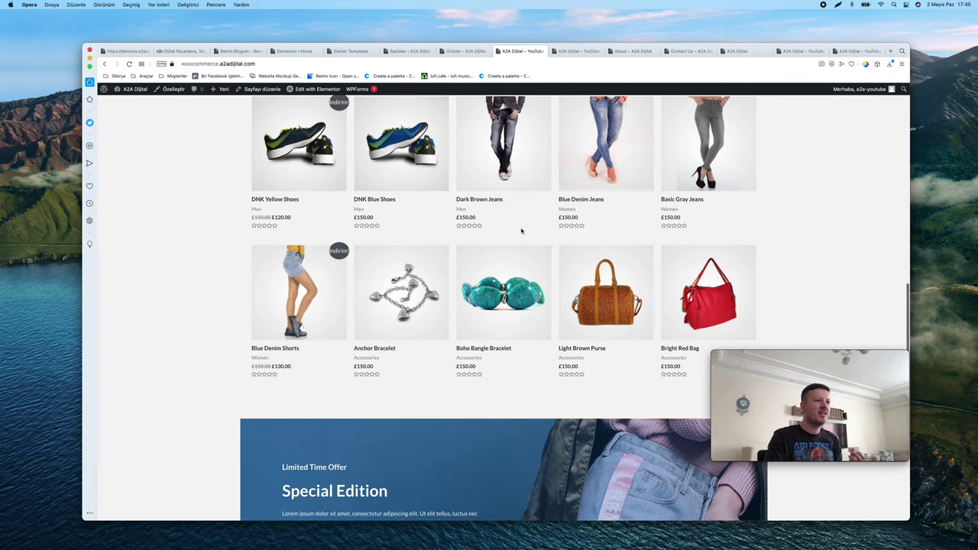
Add the Dark Brown Jeans product to the cart and return to the homepage
{"action": "left_click", "coordinate": [501, 150]}
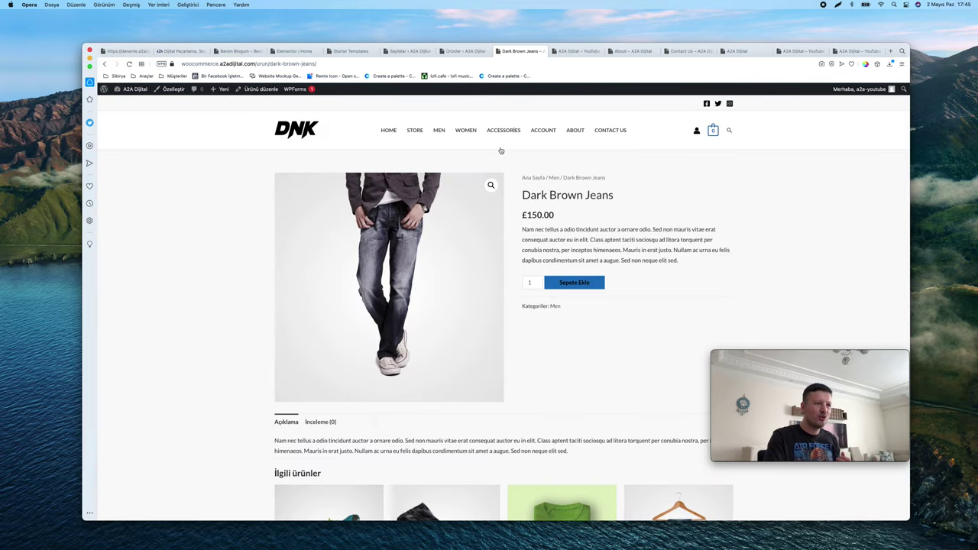
{"action": "left_click", "coordinate": [581, 282]}
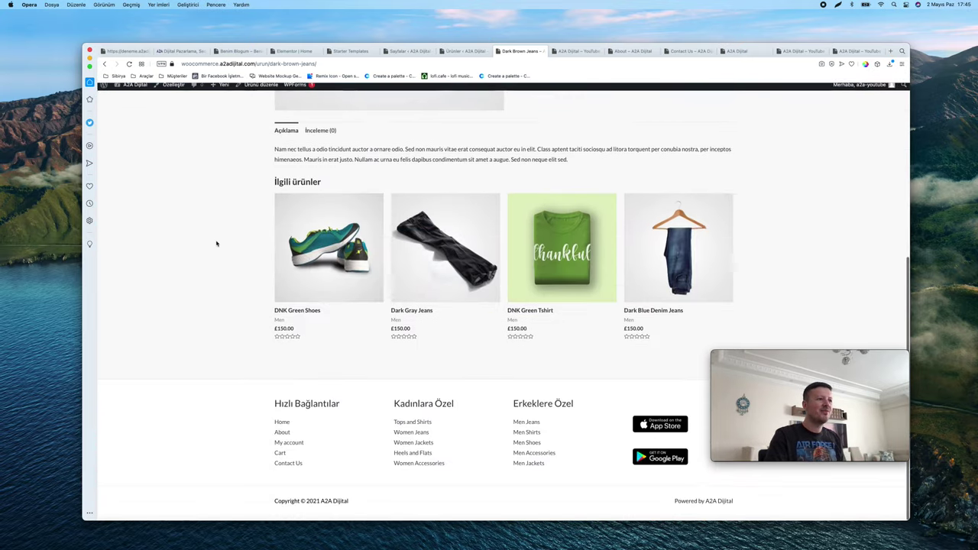
{"action": "left_click", "coordinate": [296, 146]}
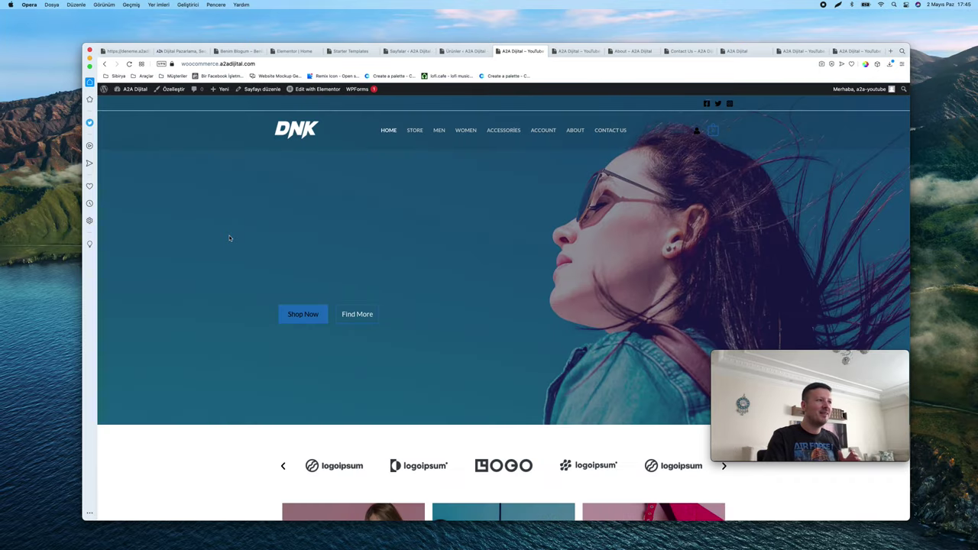
{"action": "scroll", "coordinate": [229, 237], "scroll_direction": "down", "scroll_amount": 15}
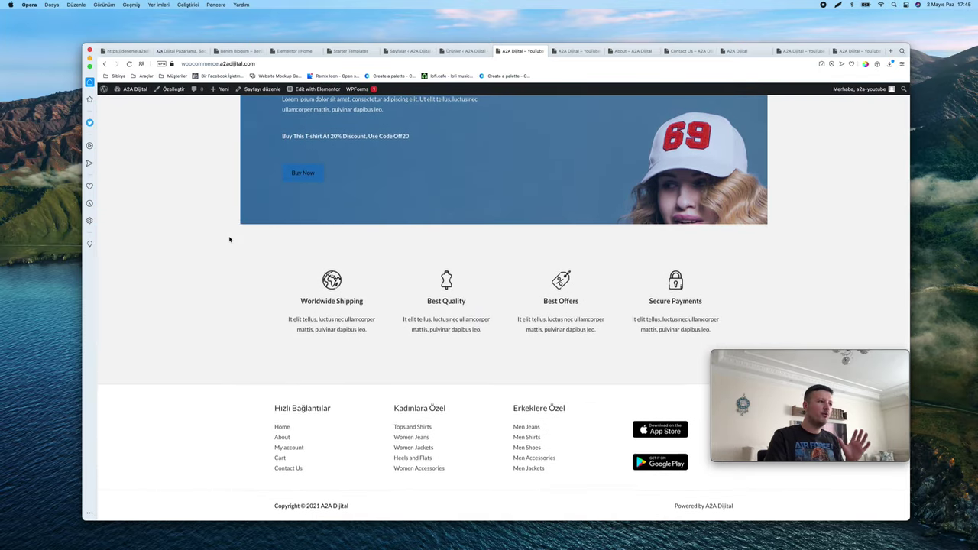
{"action": "scroll", "coordinate": [229, 239], "scroll_direction": "up", "scroll_amount": 15}
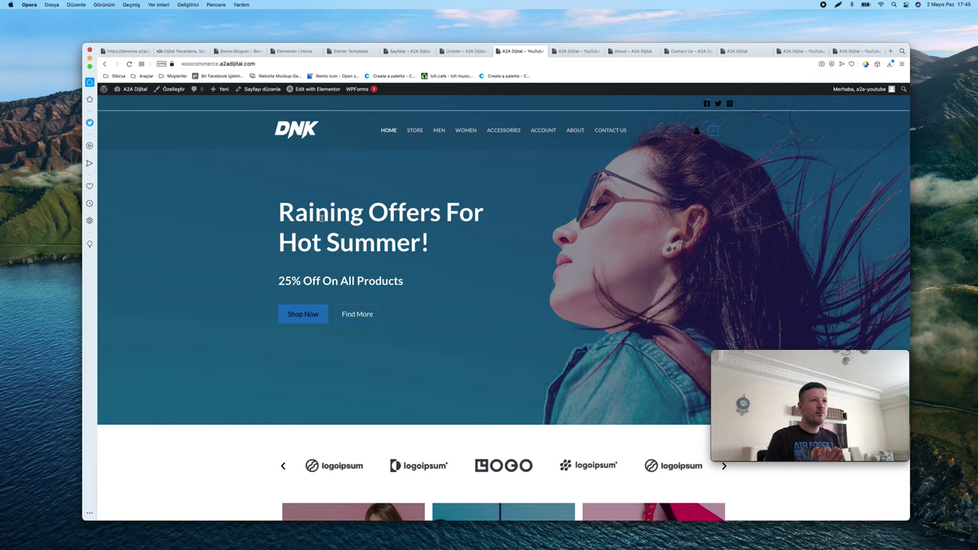
{"action": "scroll", "coordinate": [327, 216], "scroll_direction": "down", "scroll_amount": 2}
{"action": "scroll", "coordinate": [433, 159], "scroll_direction": "up", "scroll_amount": 3}
{"action": "scroll", "coordinate": [432, 164], "scroll_direction": "down", "scroll_amount": 15}
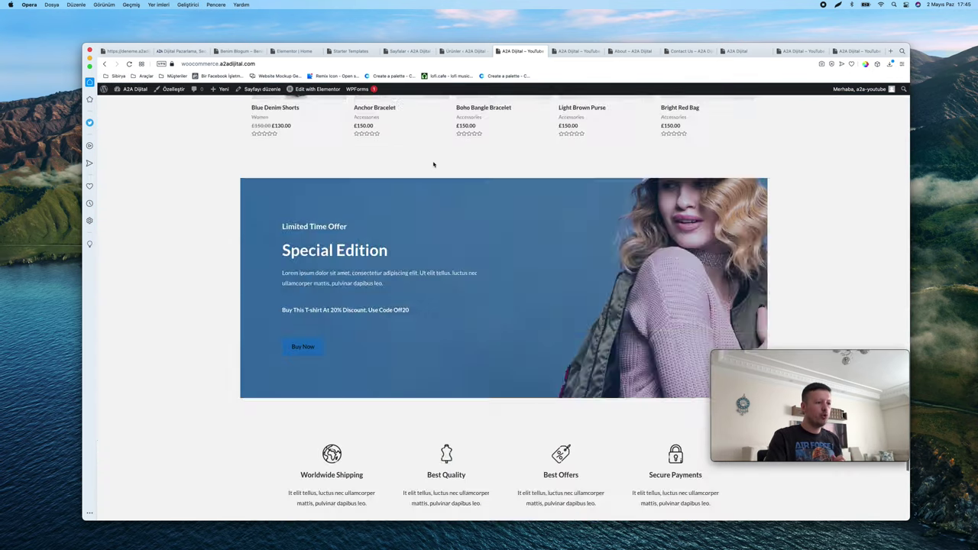
{"action": "scroll", "coordinate": [337, 357], "scroll_direction": "up", "scroll_amount": 15}
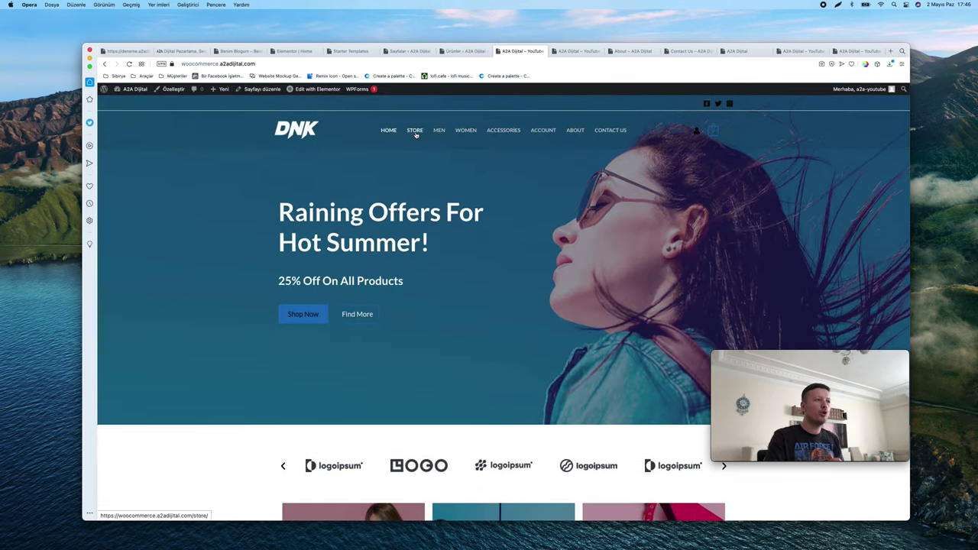
Look at the Store page, come back home, and open the Customizer (Özelleştir)
{"action": "left_click", "coordinate": [415, 132]}
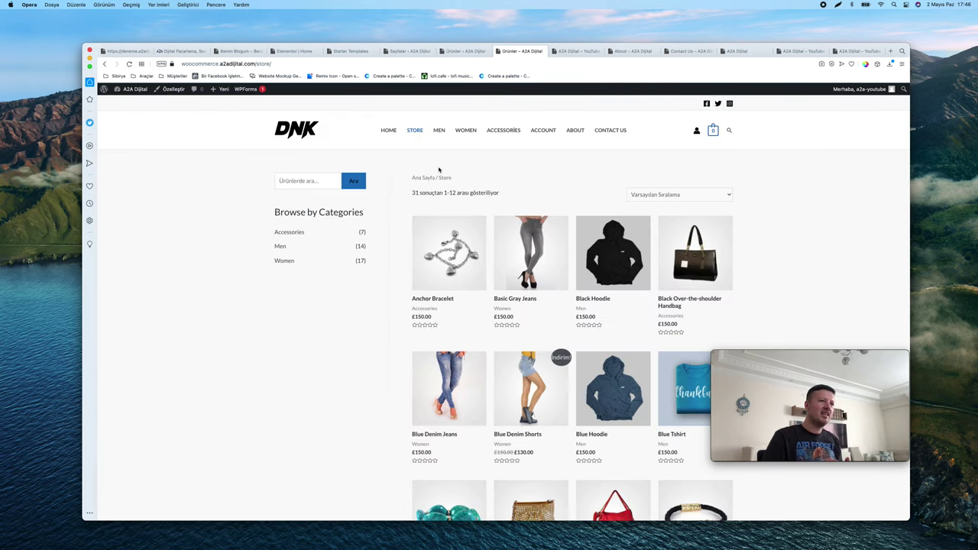
{"action": "left_click", "coordinate": [298, 131]}
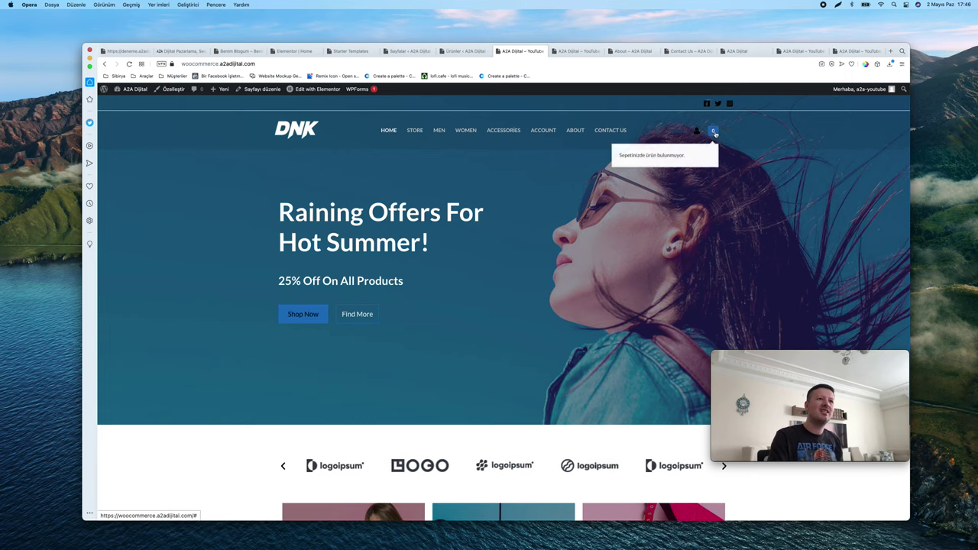
{"action": "scroll", "coordinate": [703, 152], "scroll_direction": "down", "scroll_amount": 5}
{"action": "scroll", "coordinate": [390, 146], "scroll_direction": "up", "scroll_amount": 5}
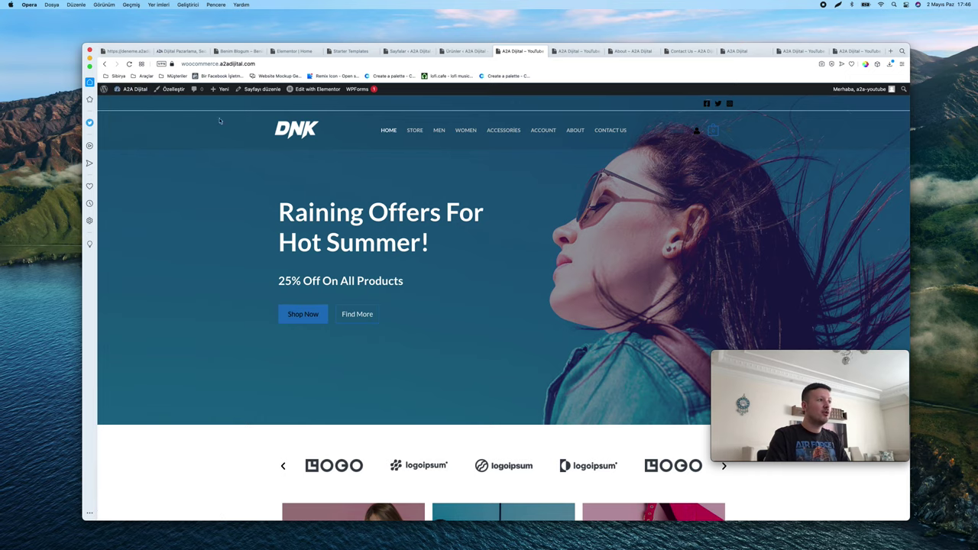
{"action": "left_click", "coordinate": [173, 89]}
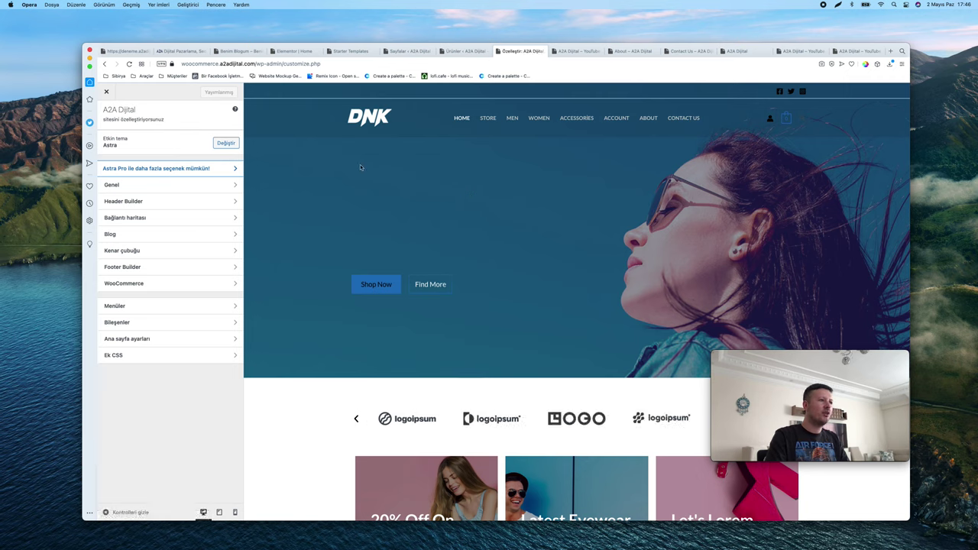
Lighten Astra's button background to #b3d6f4 under Genel > Düğmeler and publish
{"action": "left_click", "coordinate": [130, 184]}
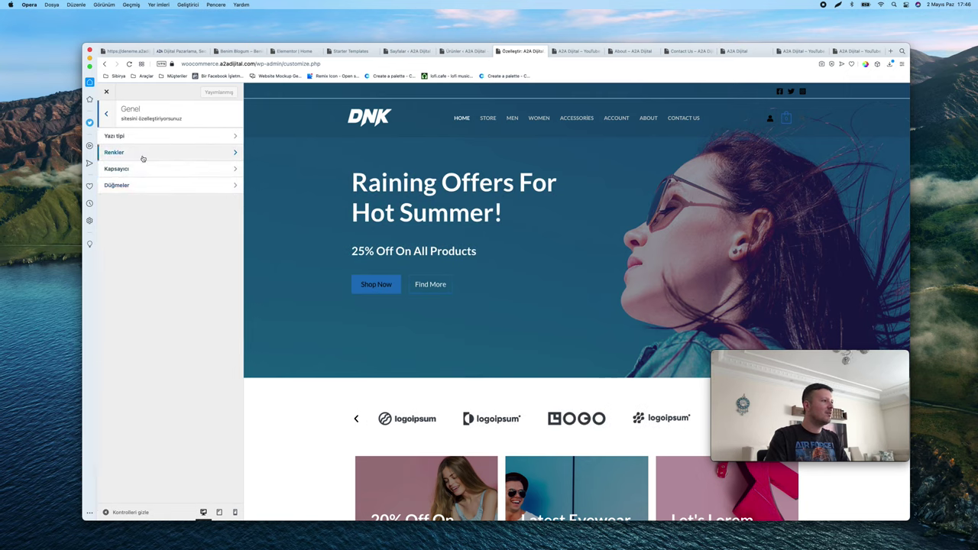
{"action": "left_click", "coordinate": [142, 155]}
{"action": "left_click", "coordinate": [106, 115]}
{"action": "left_click", "coordinate": [135, 189]}
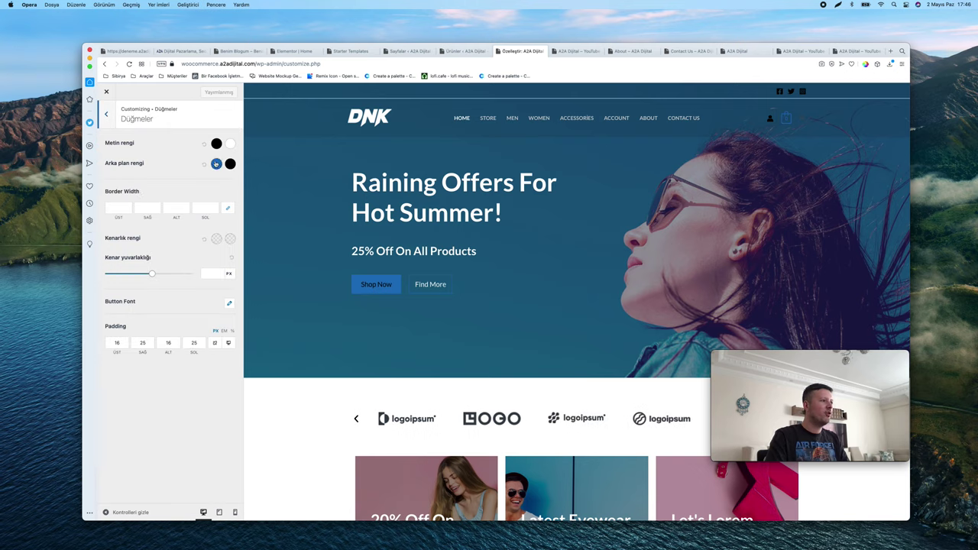
{"action": "left_click", "coordinate": [216, 164]}
{"action": "left_click_drag", "start_coordinate": [212, 194], "coordinate": [140, 177]}
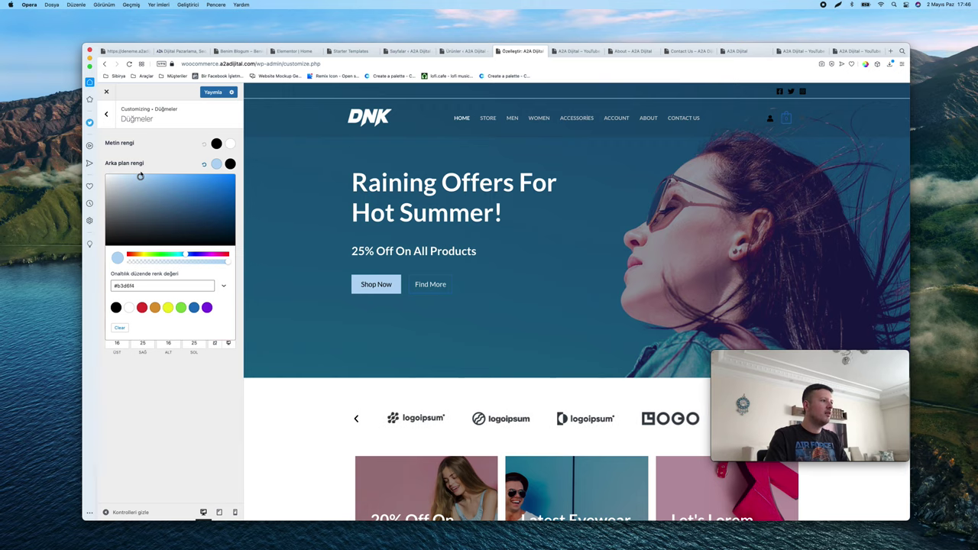
{"action": "left_click", "coordinate": [213, 93]}
Change the button background to the orange #dd9933 preset and publish it
{"action": "scroll", "coordinate": [295, 171], "scroll_direction": "down", "scroll_amount": 3}
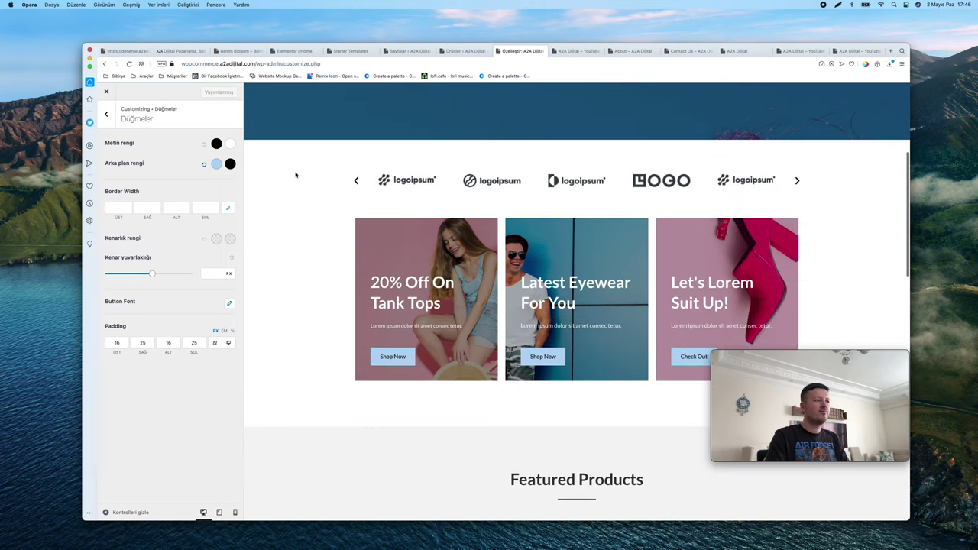
{"action": "scroll", "coordinate": [295, 172], "scroll_direction": "up", "scroll_amount": 3}
{"action": "left_click", "coordinate": [216, 163]}
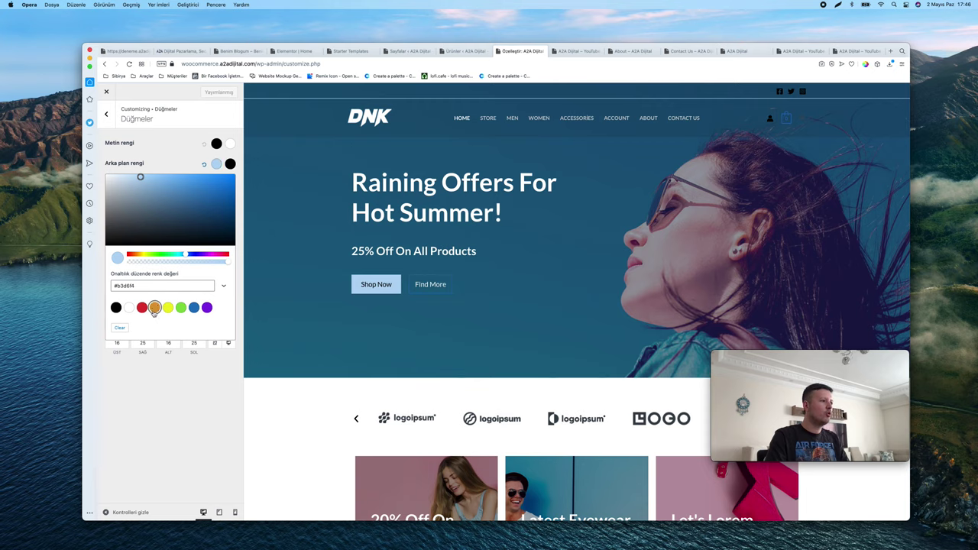
{"action": "left_click", "coordinate": [154, 309]}
{"action": "left_click", "coordinate": [212, 92]}
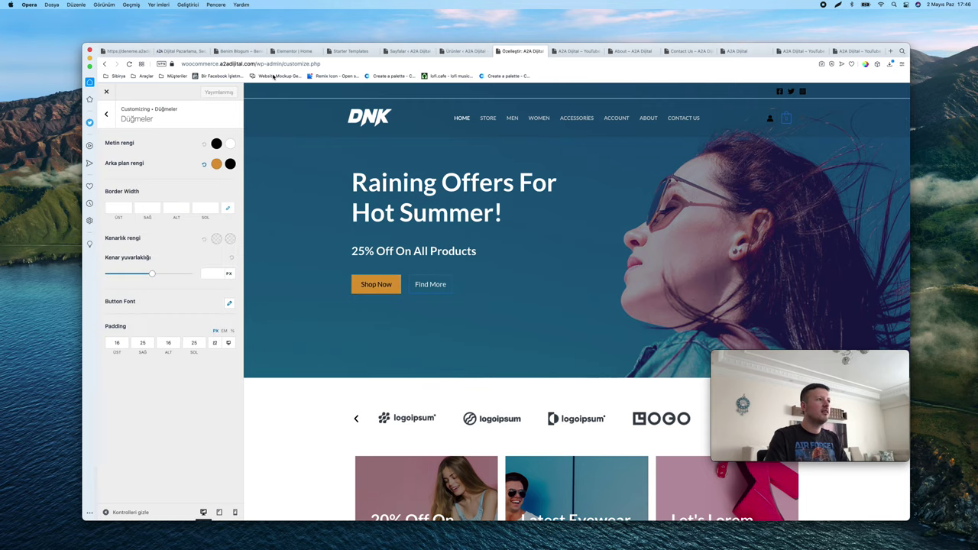
Trim the address back to the site root to load the live homepage
{"action": "left_click_drag", "start_coordinate": [260, 65], "coordinate": [617, 68]}
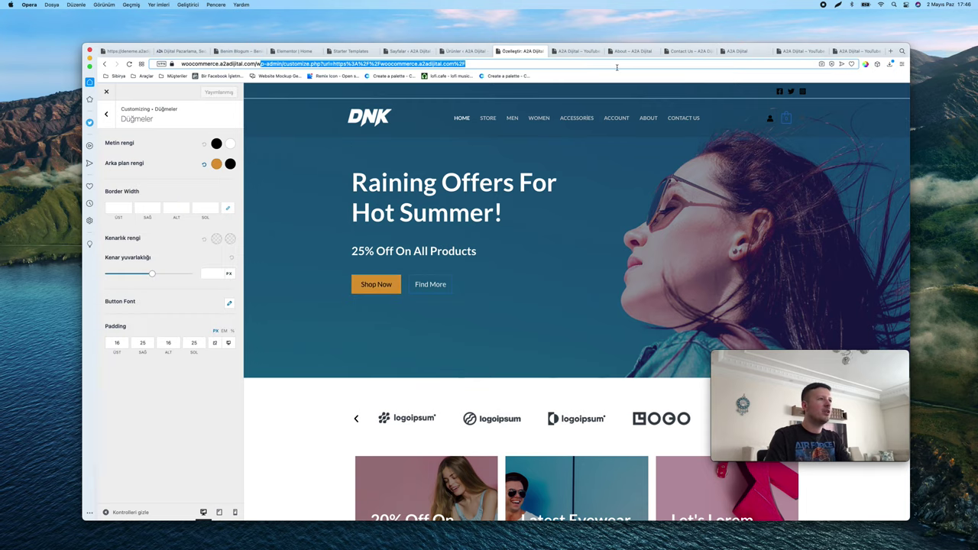
{"action": "key", "text": "BackSpace"}
{"action": "key", "text": "Return"}
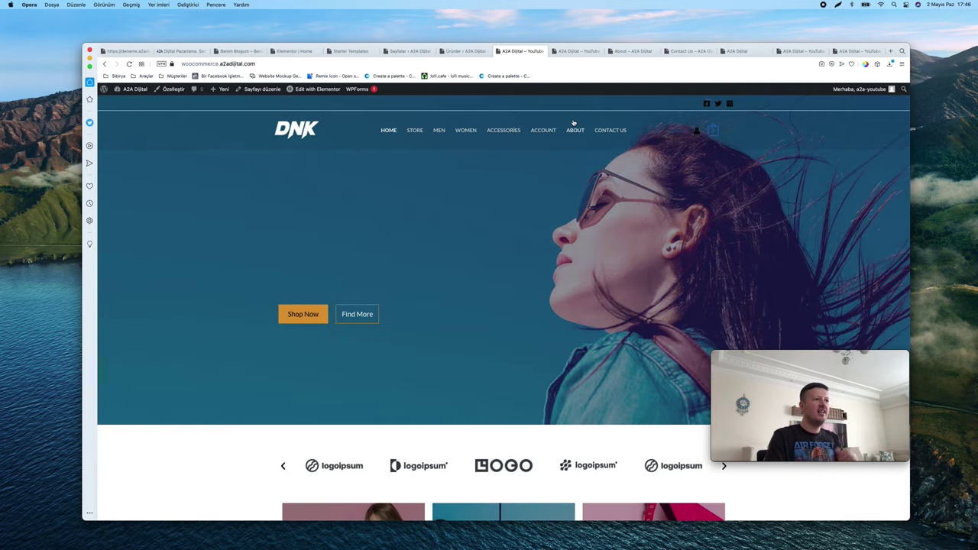
Go to the dashboard and open Sayfalar, listing all 13 pages
{"action": "scroll", "coordinate": [537, 192], "scroll_direction": "down", "scroll_amount": 15}
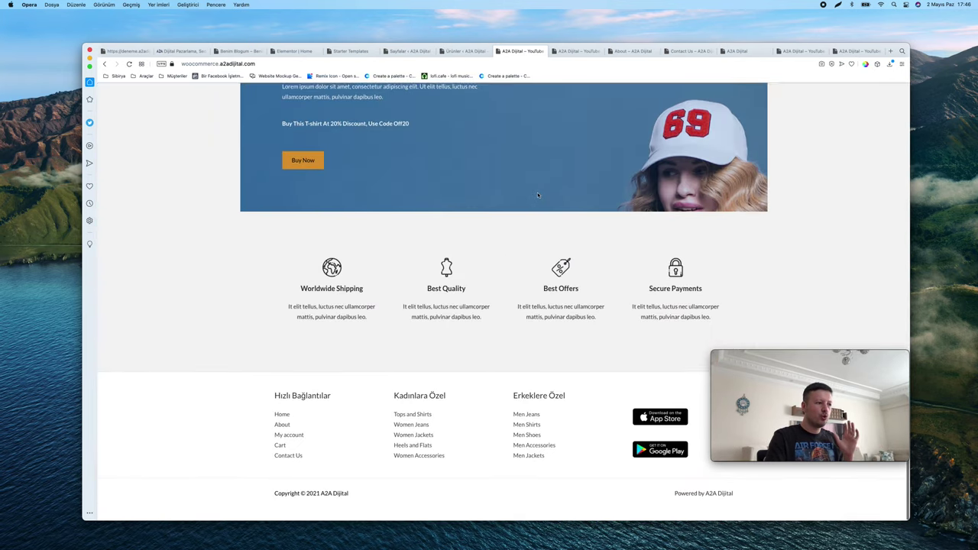
{"action": "scroll", "coordinate": [537, 196], "scroll_direction": "up", "scroll_amount": 12}
{"action": "scroll", "coordinate": [537, 195], "scroll_direction": "up", "scroll_amount": 5}
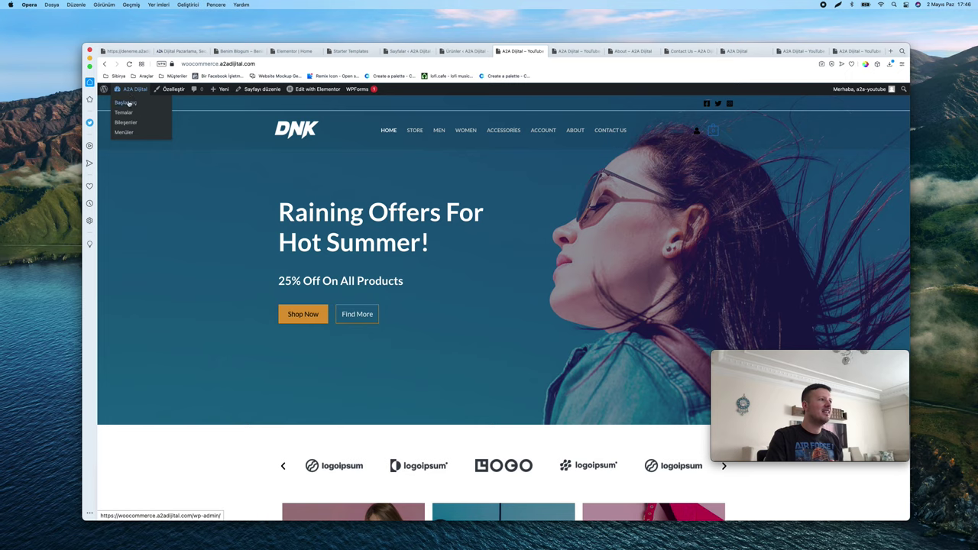
{"action": "left_click", "coordinate": [124, 112]}
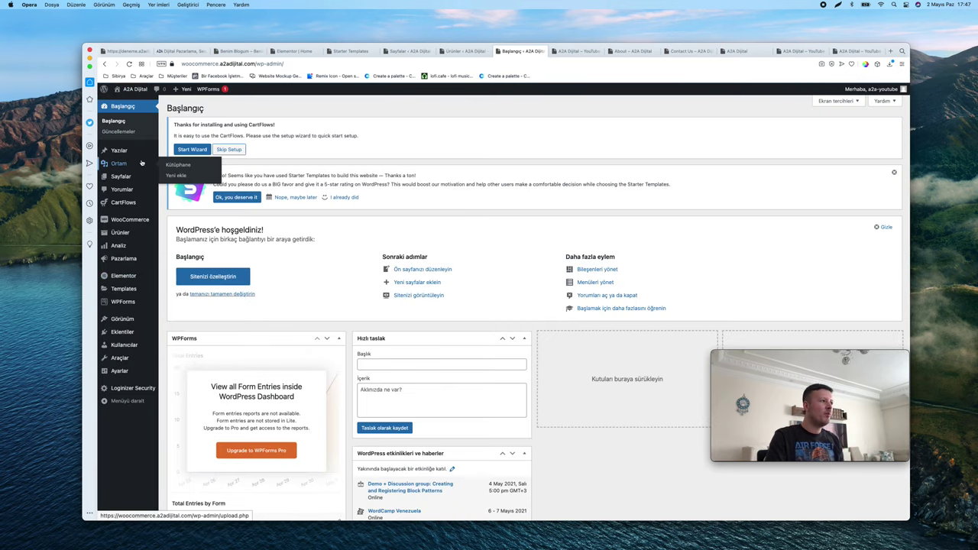
{"action": "mouse_move", "coordinate": [125, 182]}
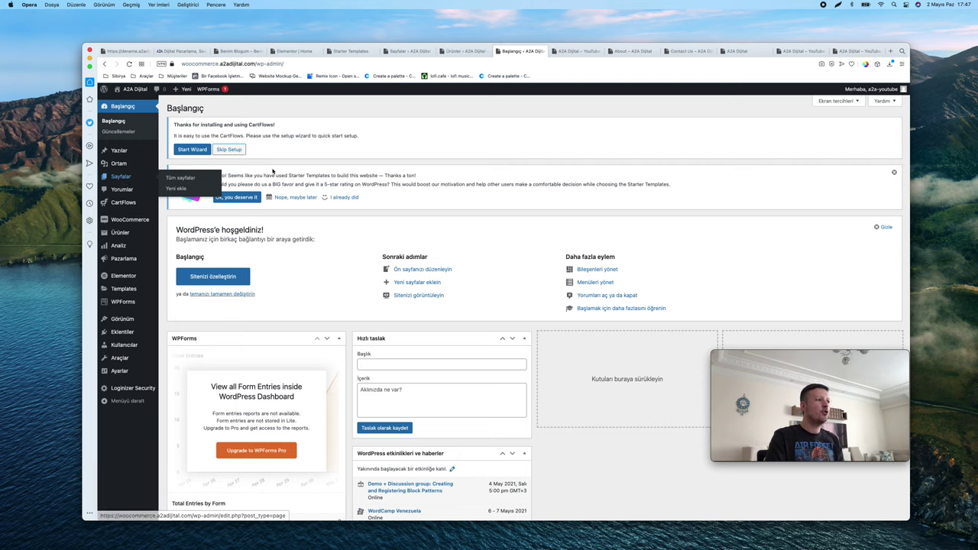
{"action": "left_click", "coordinate": [121, 177]}
{"action": "scroll", "coordinate": [316, 253], "scroll_direction": "down", "scroll_amount": 3}
{"action": "scroll", "coordinate": [316, 253], "scroll_direction": "up", "scroll_amount": 3}
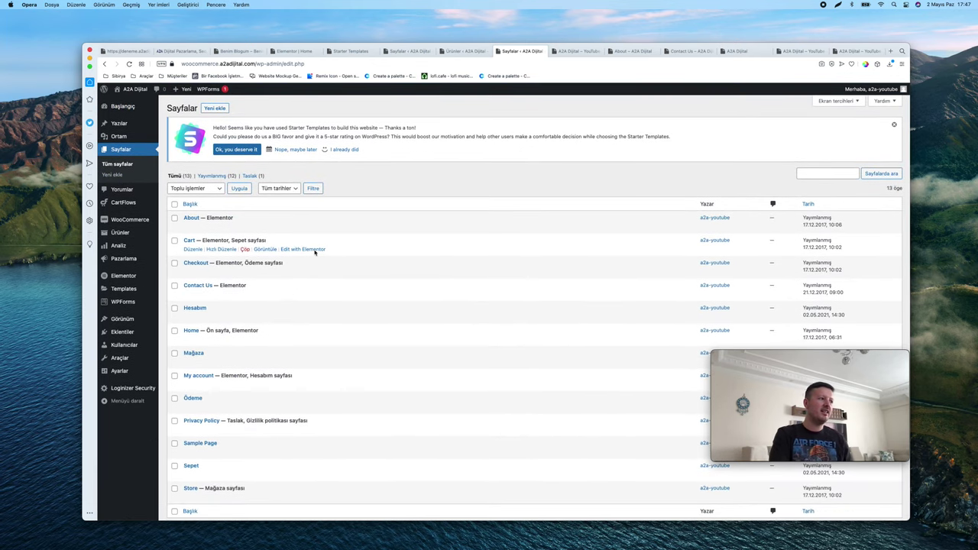
Quick-edit the About page to title and slug Hakkımızda and save
{"action": "left_click", "coordinate": [222, 227]}
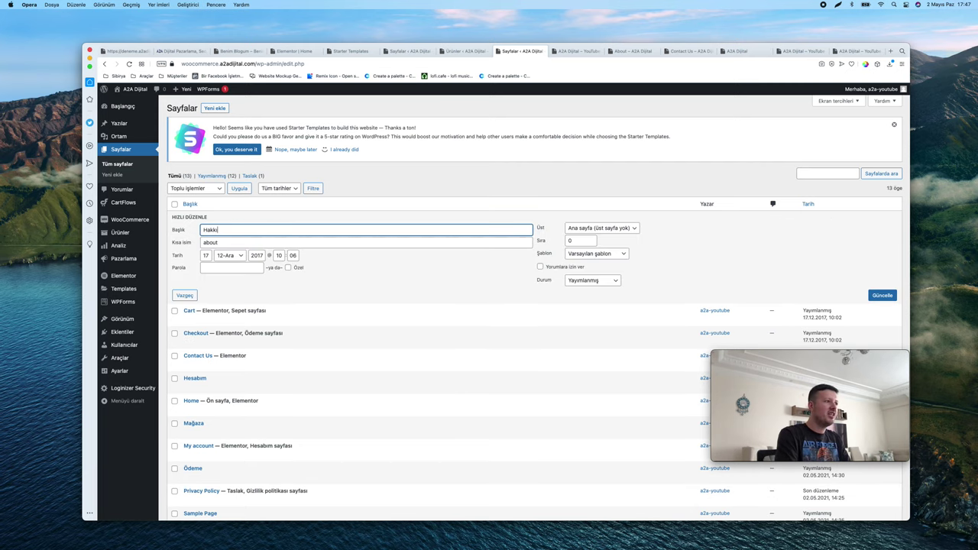
{"action": "type", "text": "Hakkımızda"}
{"action": "key", "text": "super+a"}
{"action": "key", "text": "super+c"}
{"action": "key", "text": "Tab"}
{"action": "key", "text": "super+v"}
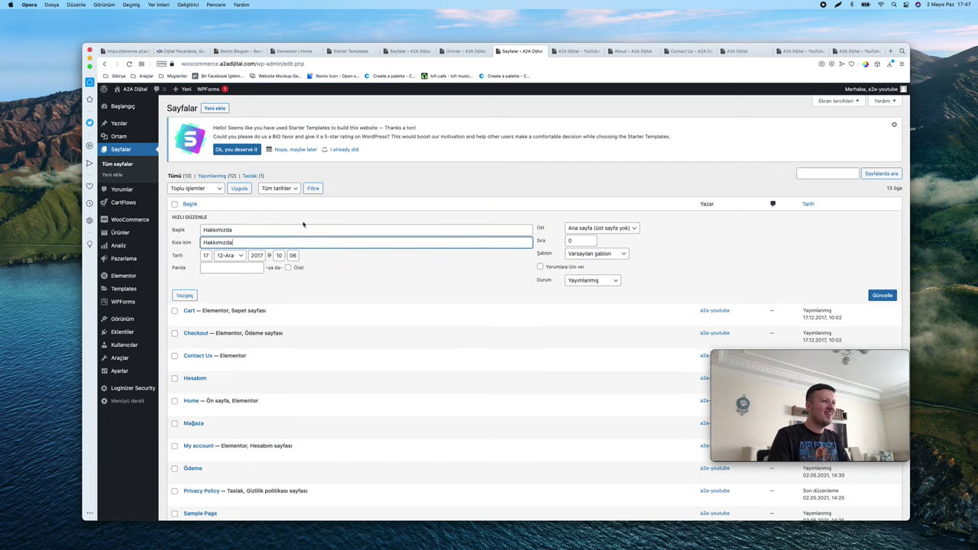
{"action": "scroll", "coordinate": [728, 218], "scroll_direction": "down", "scroll_amount": 1}
{"action": "left_click", "coordinate": [879, 269]}
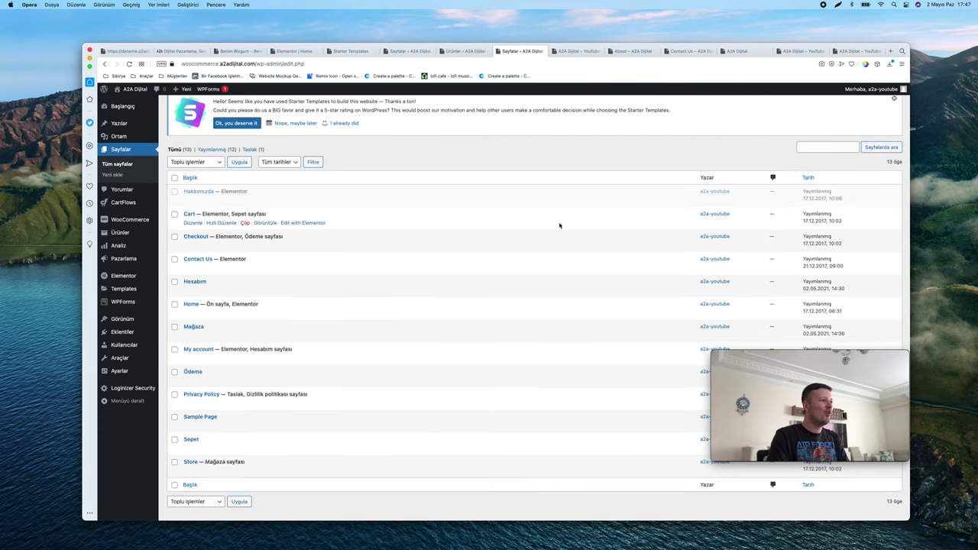
Open the storefront in a new tab to check the HAKKIMIZDA menu item, then return to Pages
{"action": "right_click", "coordinate": [131, 102]}
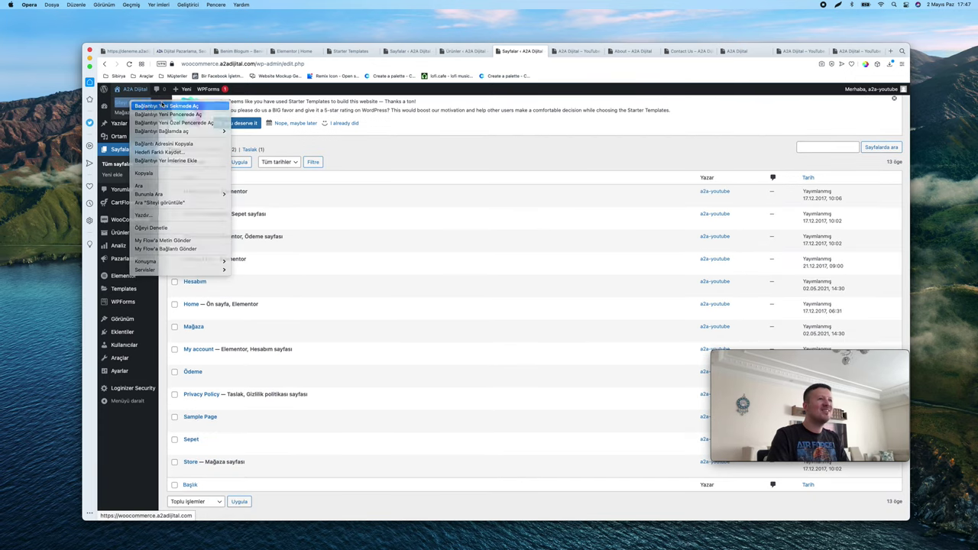
{"action": "left_click", "coordinate": [153, 103]}
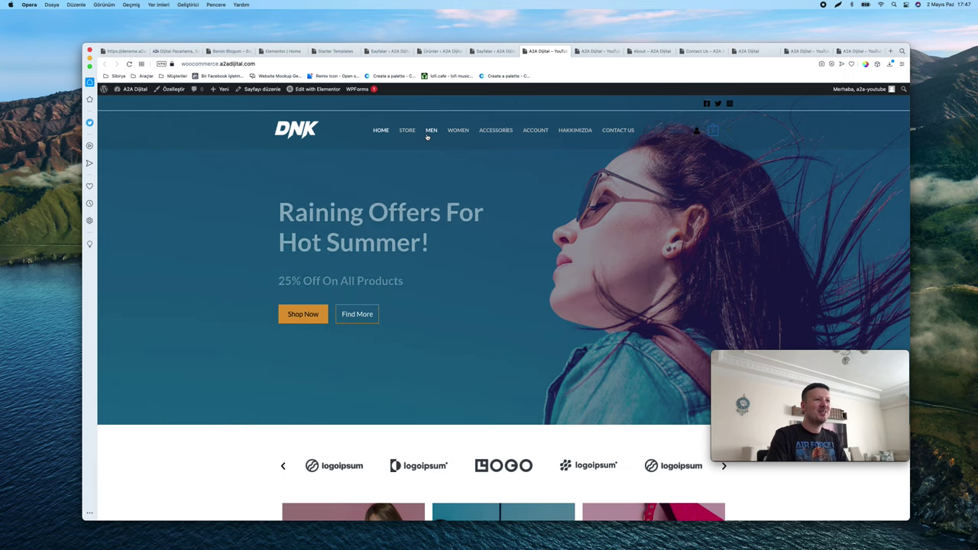
{"action": "scroll", "coordinate": [561, 131], "scroll_direction": "up", "scroll_amount": 5}
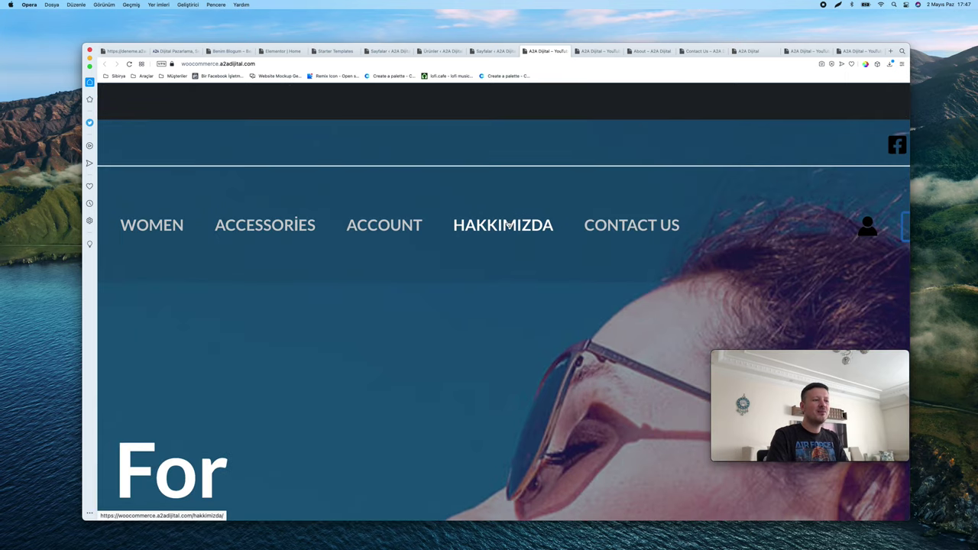
{"action": "scroll", "coordinate": [509, 224], "scroll_direction": "down", "scroll_amount": 5}
{"action": "key", "text": "ctrl+Tab"}
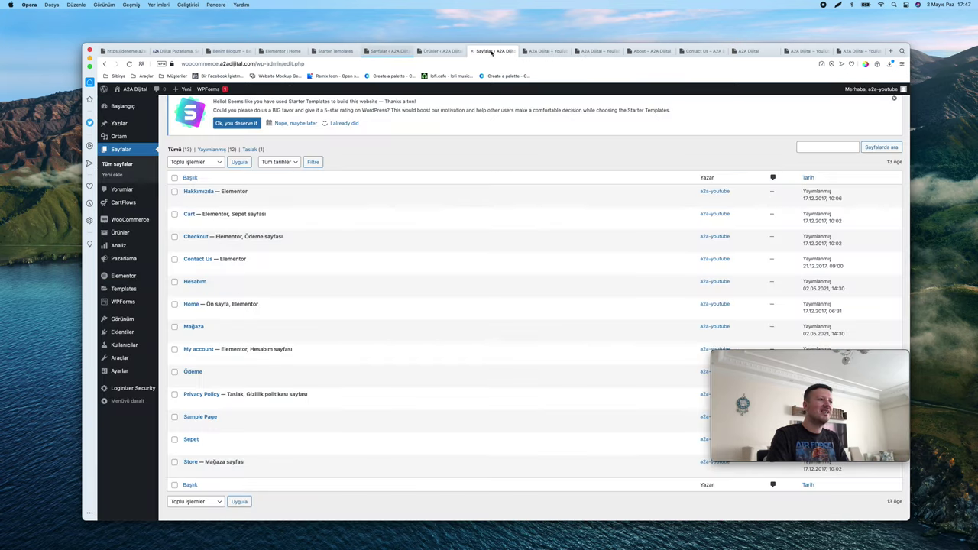
{"action": "scroll", "coordinate": [243, 321], "scroll_direction": "down", "scroll_amount": 1}
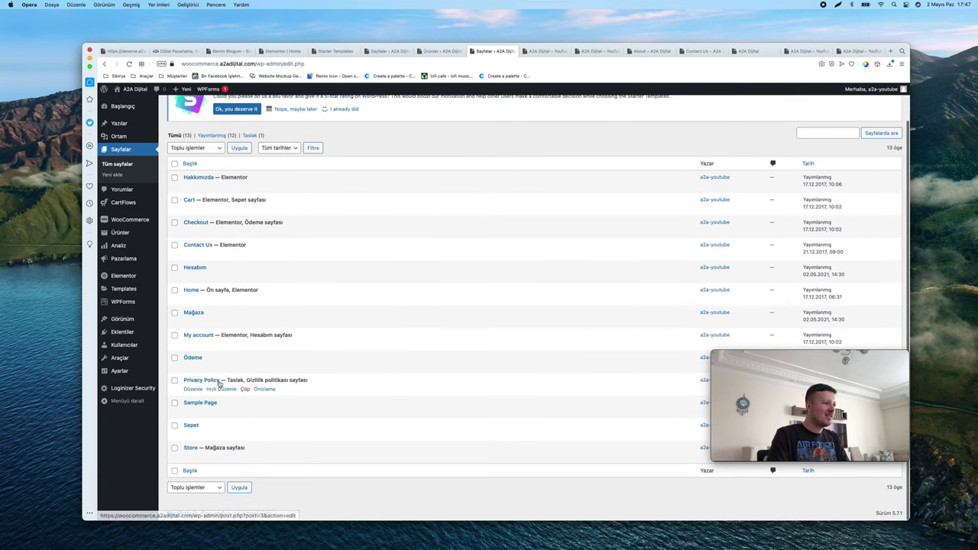
Set the Home page's slug to match its title Ana Sayfa and save
{"action": "left_click", "coordinate": [222, 299]}
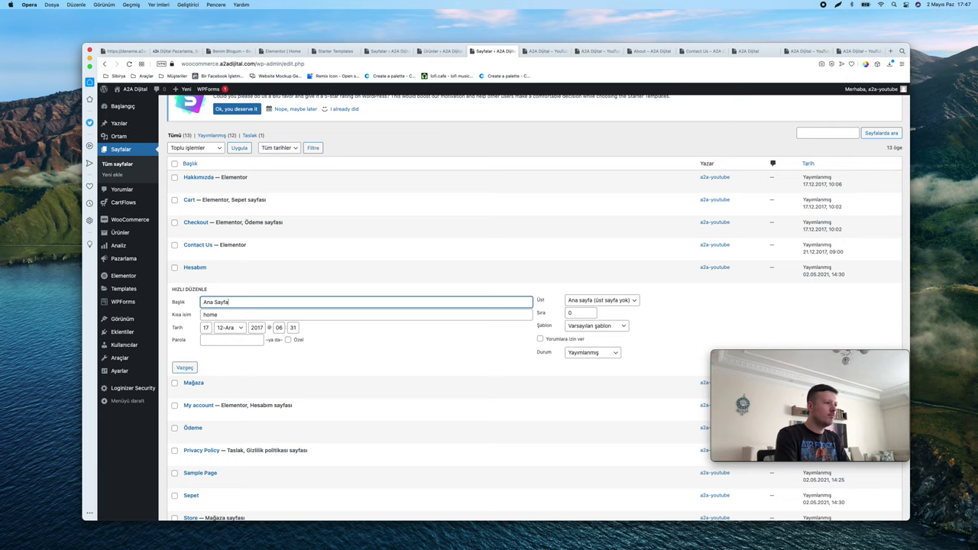
{"action": "key", "text": "super+a"}
{"action": "type", "text": "c"}
{"action": "key", "text": "super+z"}
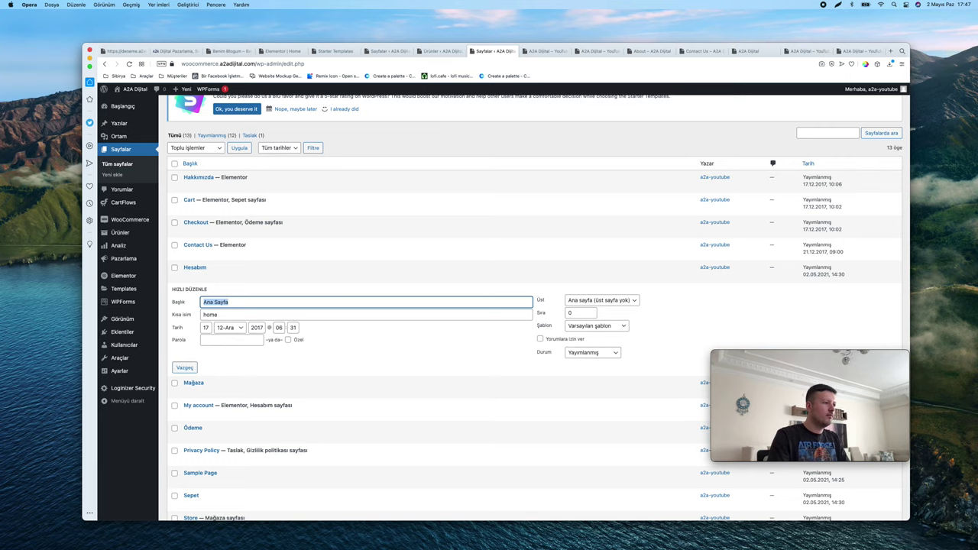
{"action": "key", "text": "super+c"}
{"action": "key", "text": "Tab"}
{"action": "key", "text": "super+v"}
{"action": "scroll", "coordinate": [839, 285], "scroll_direction": "down", "scroll_amount": 3}
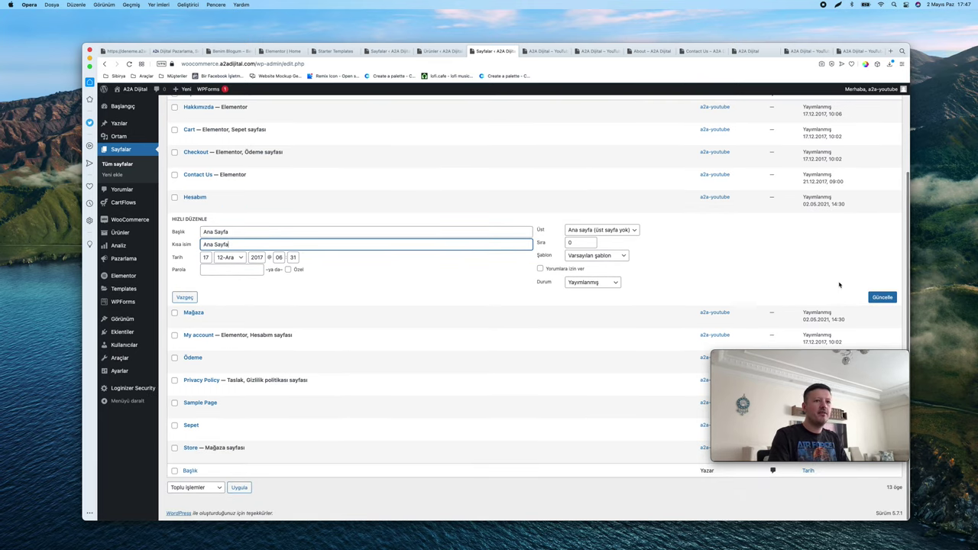
{"action": "key", "text": "Return"}
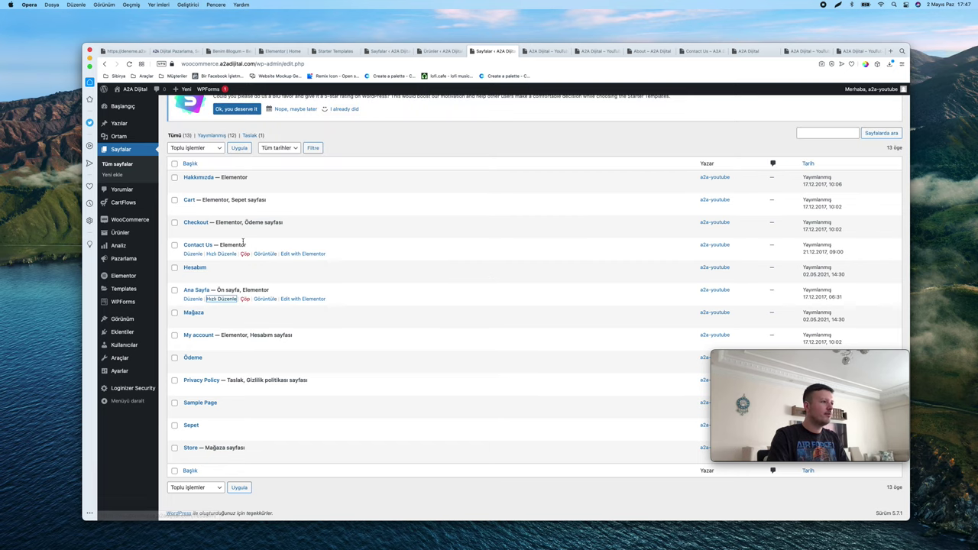
Copy the contact page's title İletişim into its slug and save
{"action": "left_click", "coordinate": [223, 254]}
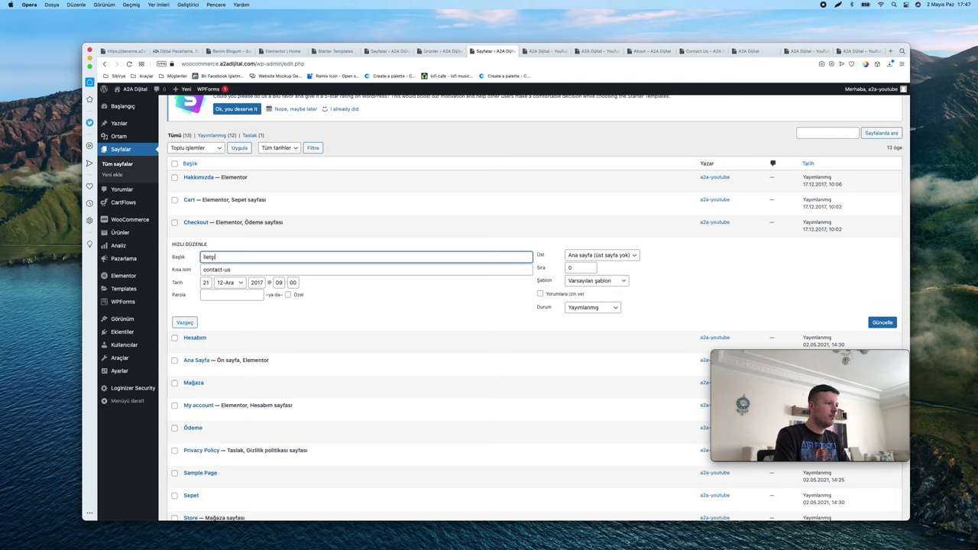
{"action": "key", "text": "Tab"}
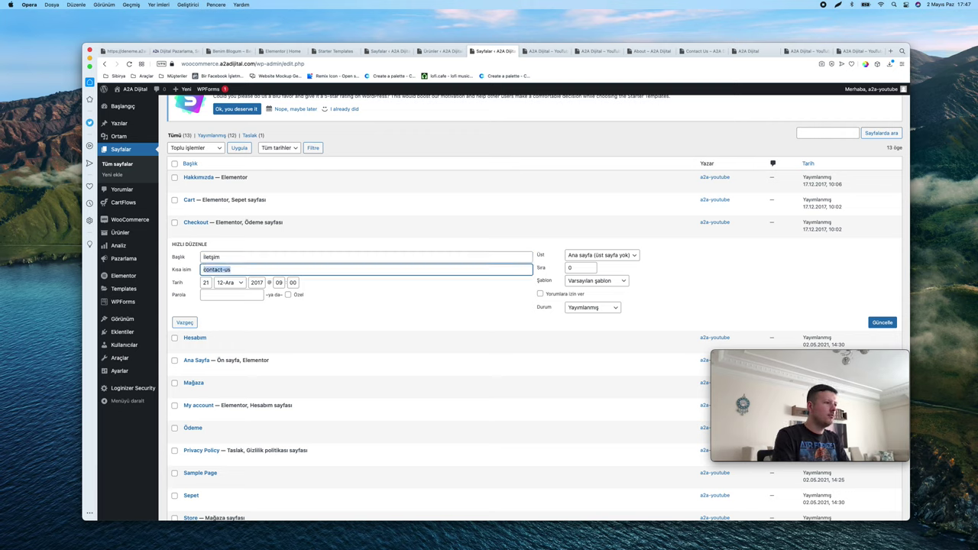
{"action": "key", "text": "shift+Tab"}
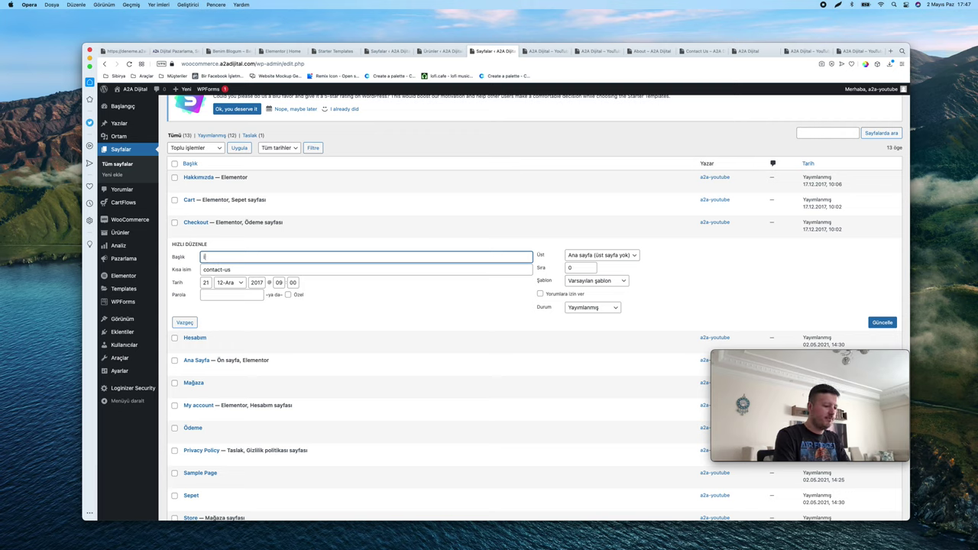
{"action": "key", "text": "ctrl+c"}
{"action": "key", "text": "Tab"}
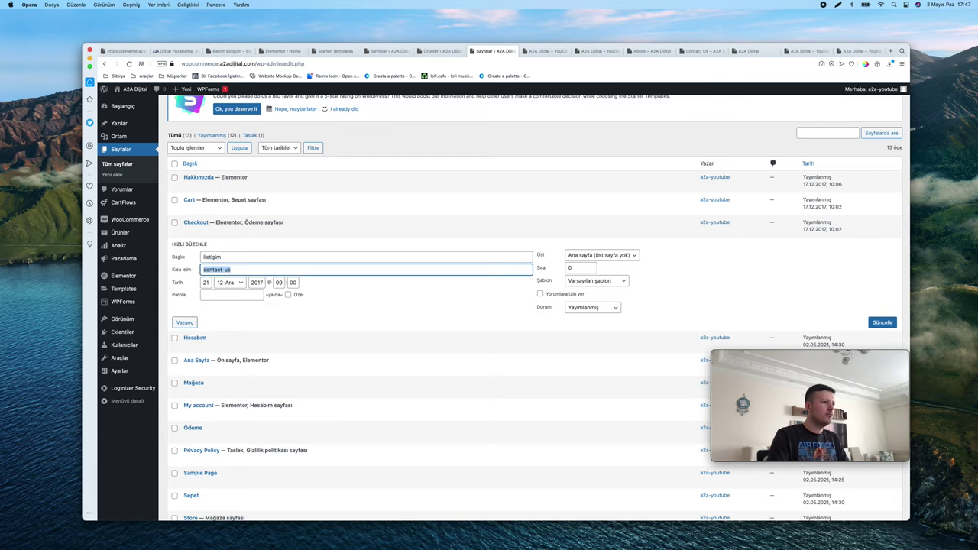
{"action": "key", "text": "ctrl+v"}
{"action": "key", "text": "Return"}
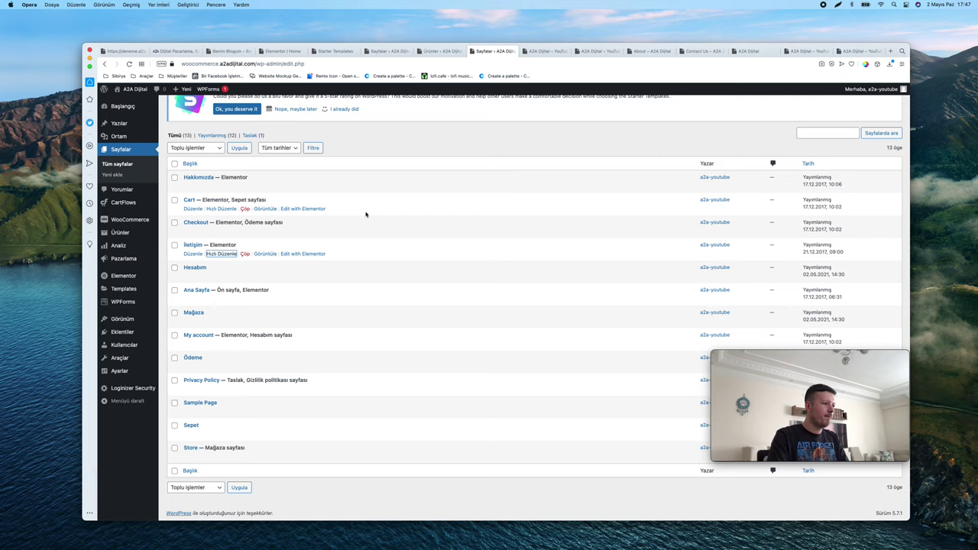
Give the Store page the title and slug Mağaza and save
{"action": "left_click", "coordinate": [224, 460]}
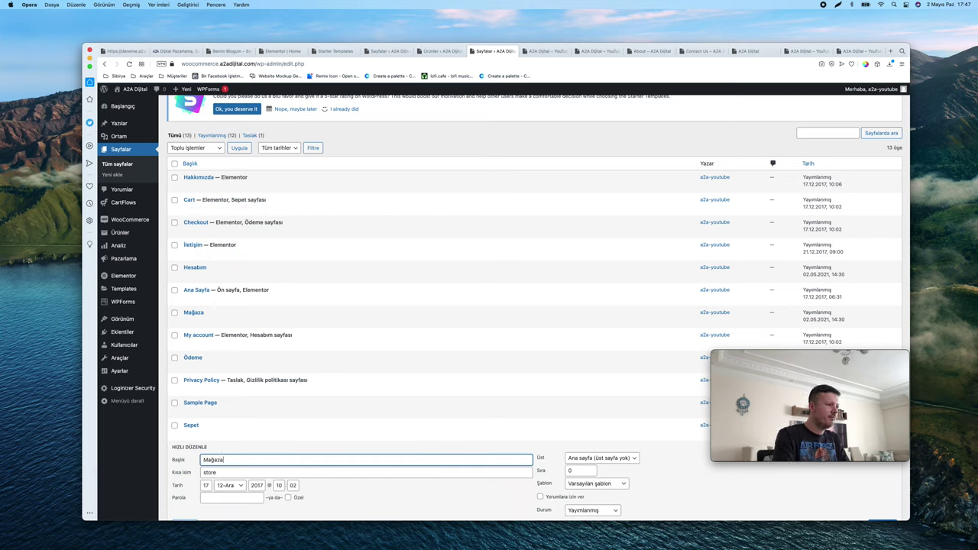
{"action": "key", "text": "ctrl+c"}
{"action": "key", "text": "Tab"}
{"action": "key", "text": "ctrl+v"}
{"action": "scroll", "coordinate": [307, 413], "scroll_direction": "down", "scroll_amount": 4}
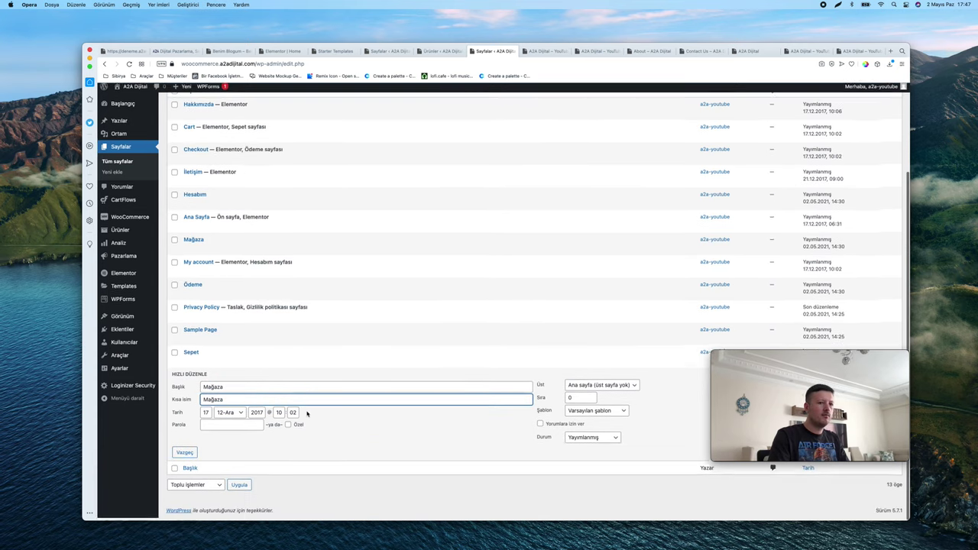
{"action": "scroll", "coordinate": [308, 413], "scroll_direction": "up", "scroll_amount": 5}
{"action": "scroll", "coordinate": [307, 414], "scroll_direction": "down", "scroll_amount": 2}
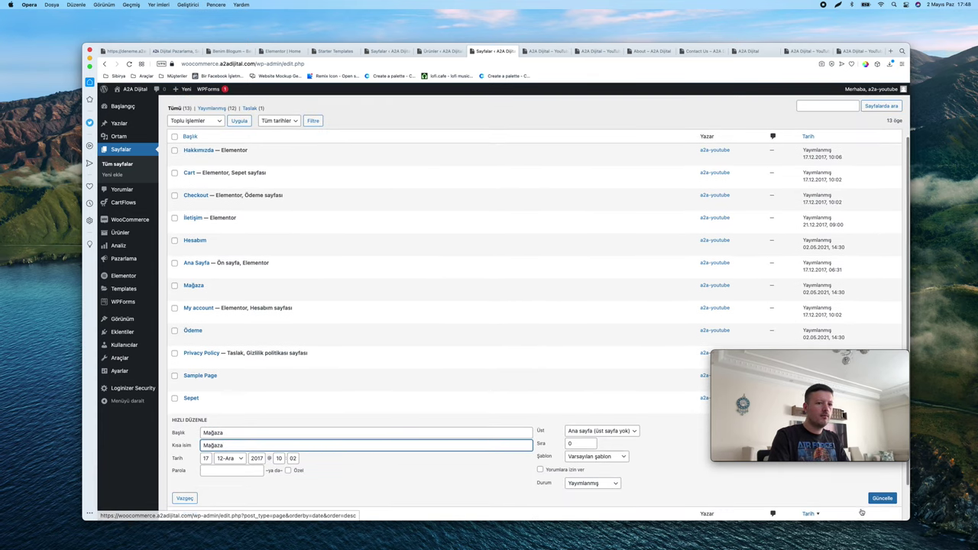
{"action": "left_click", "coordinate": [881, 498]}
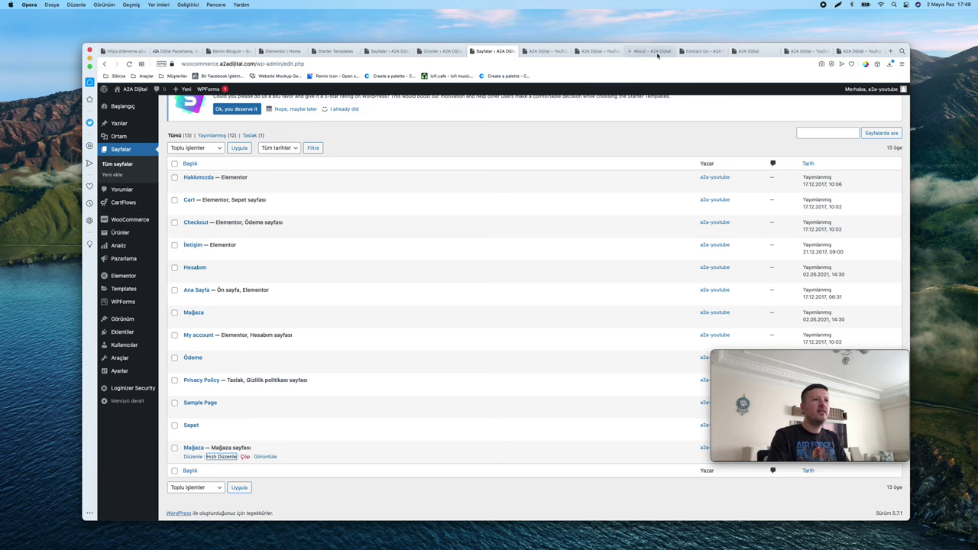
Check the Turkish menu on the open homepage tabs, then go back to the Pages list
{"action": "left_click", "coordinate": [646, 51]}
{"action": "left_click", "coordinate": [310, 114]}
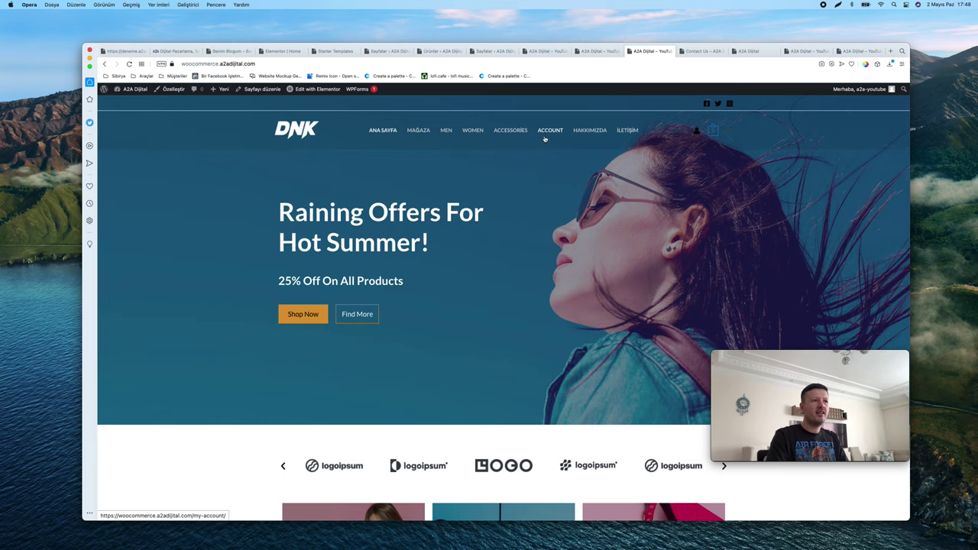
{"action": "left_click", "coordinate": [595, 52]}
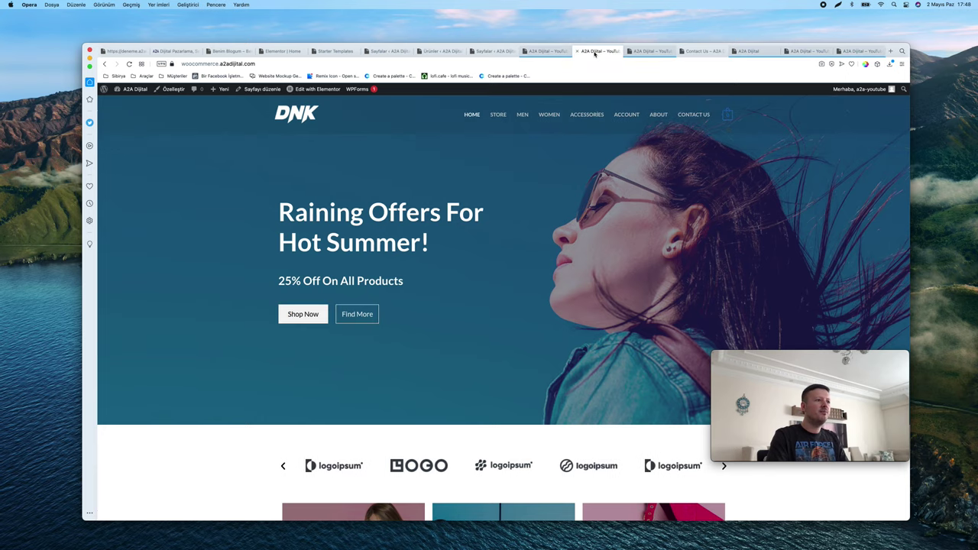
{"action": "left_click", "coordinate": [546, 51]}
{"action": "left_click", "coordinate": [495, 51]}
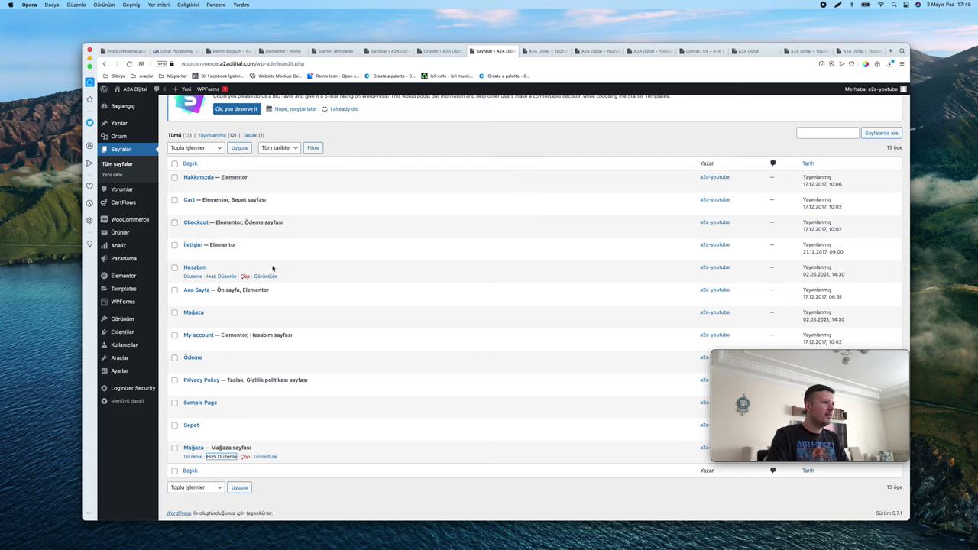
Search the Pages list for 'acc' to find the My account page
{"action": "key", "text": "super+f"}
{"action": "type", "text": "acc"}
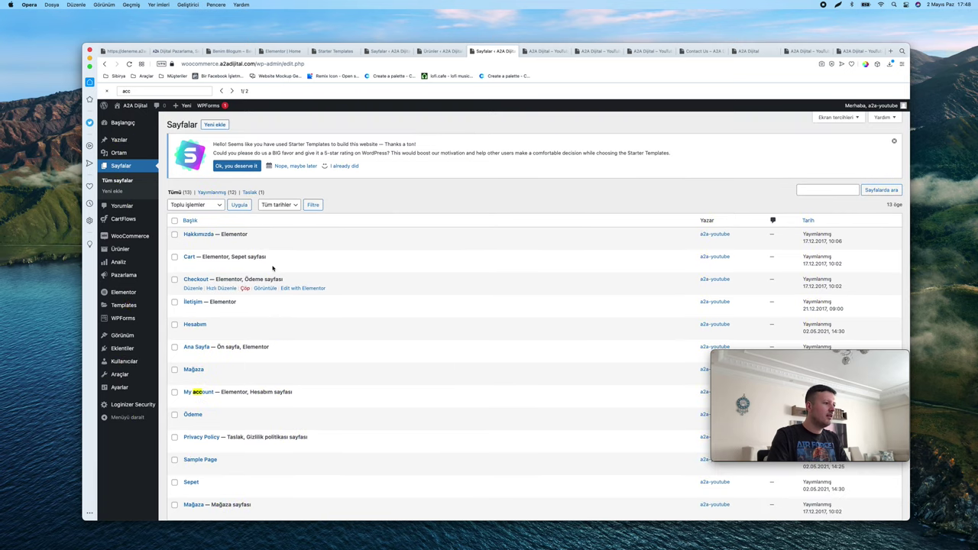
{"action": "scroll", "coordinate": [272, 269], "scroll_direction": "down", "scroll_amount": 3}
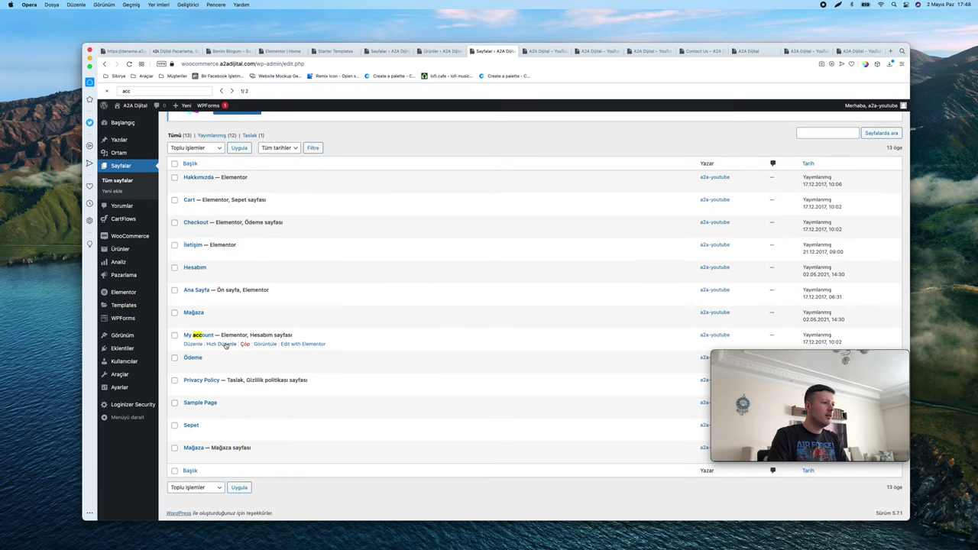
Rename My account to Hesabım with a matching slug, then bring the storefront homepage back up
{"action": "left_click", "coordinate": [225, 344]}
{"action": "key", "text": "super+a"}
{"action": "type", "text": "H"}
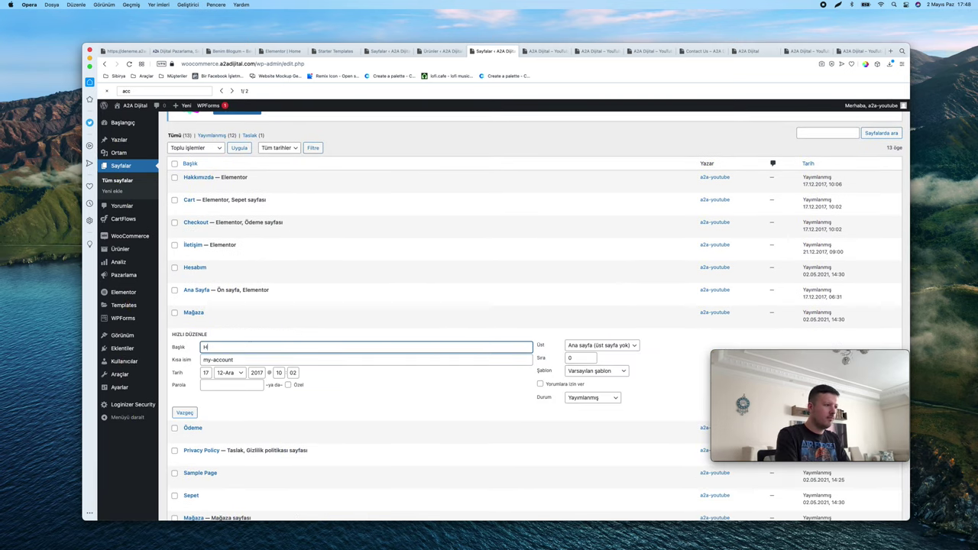
{"action": "key", "text": "Tab"}
{"action": "key", "text": "super+v"}
{"action": "scroll", "coordinate": [354, 255], "scroll_direction": "down", "scroll_amount": 2}
{"action": "left_click", "coordinate": [883, 342]}
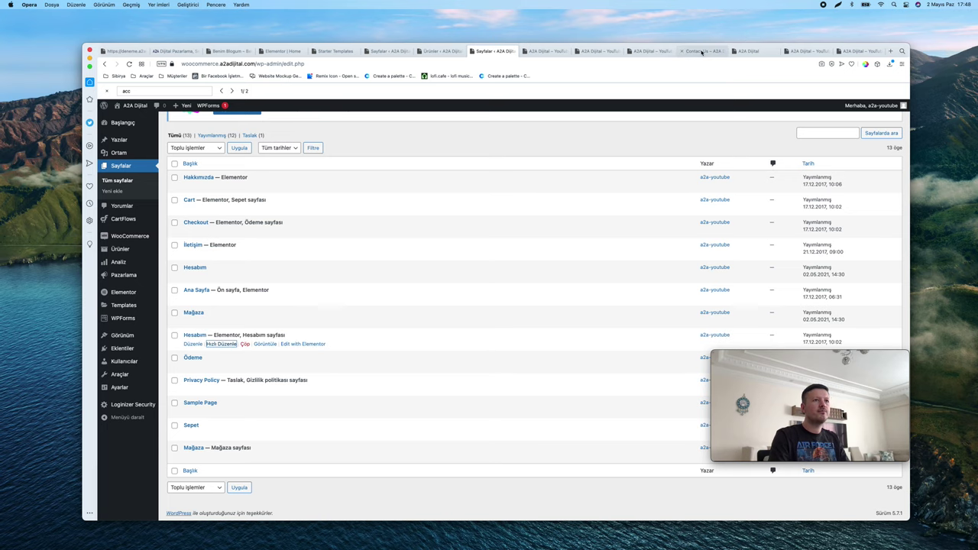
{"action": "left_click", "coordinate": [701, 51]}
{"action": "key", "text": "super+Left"}
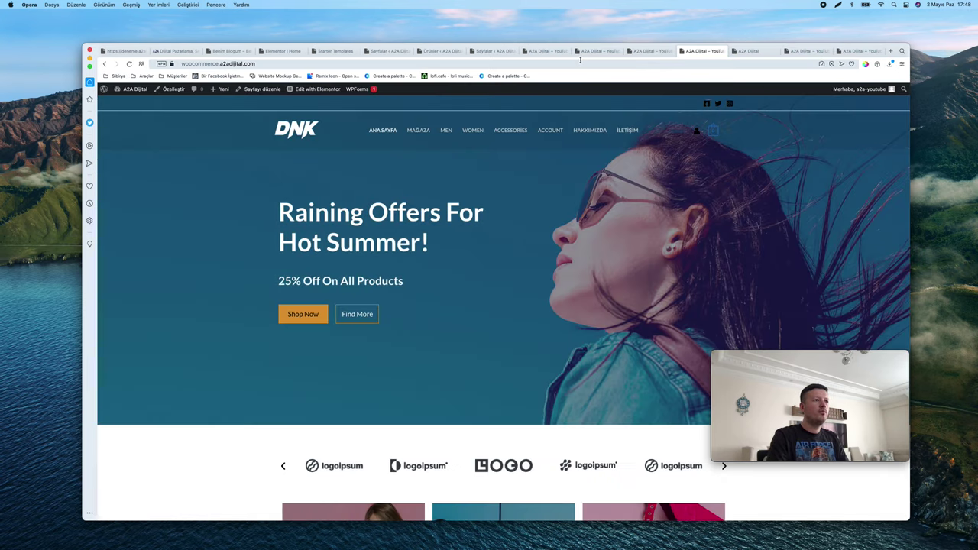
Close the duplicate homepage tabs and open the admin dashboard (Başlangıç) in a new tab
{"action": "left_click", "coordinate": [639, 52]}
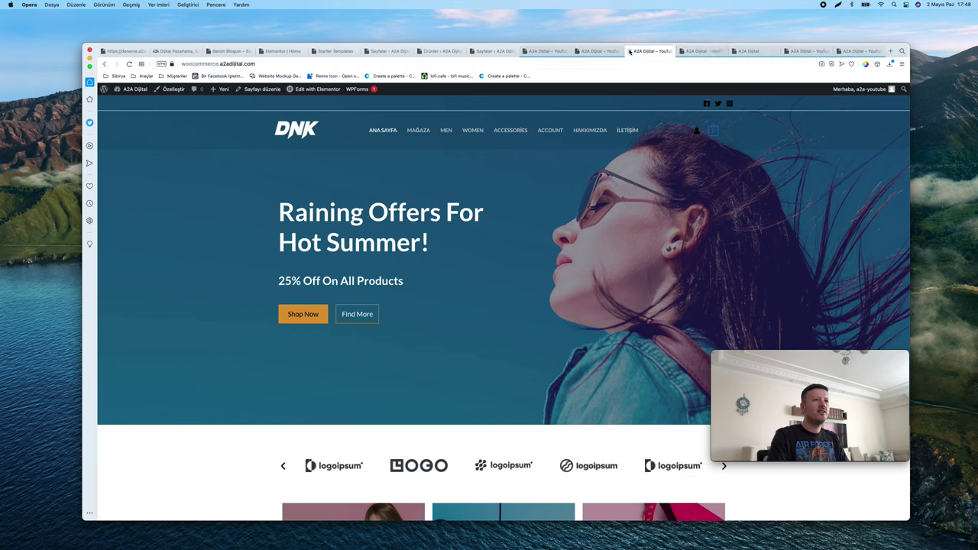
{"action": "left_click", "coordinate": [630, 51]}
{"action": "left_click", "coordinate": [579, 51]}
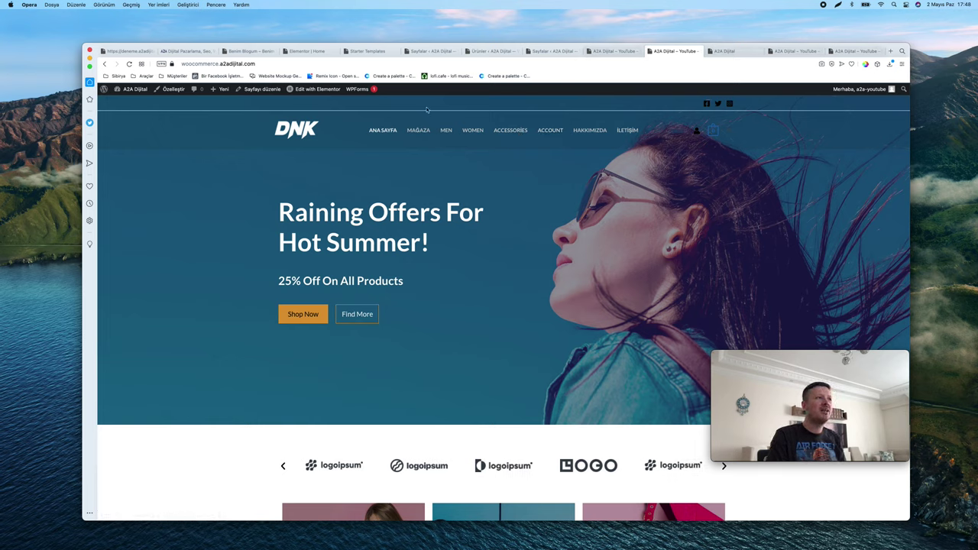
{"action": "right_click", "coordinate": [128, 101]}
{"action": "key", "text": "Return"}
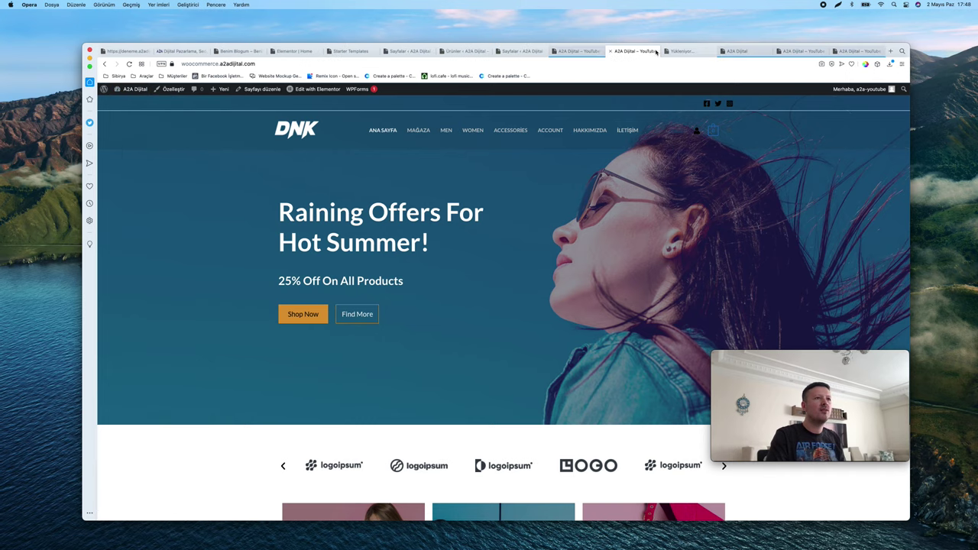
{"action": "left_click", "coordinate": [634, 50]}
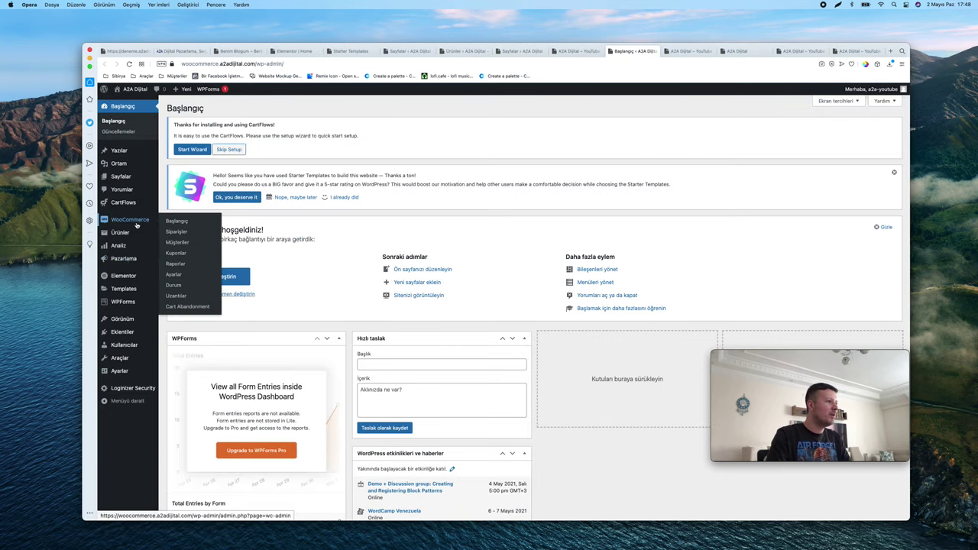
Open Görünüm > Menüler and review the For Her menu's items
{"action": "mouse_move", "coordinate": [126, 320]}
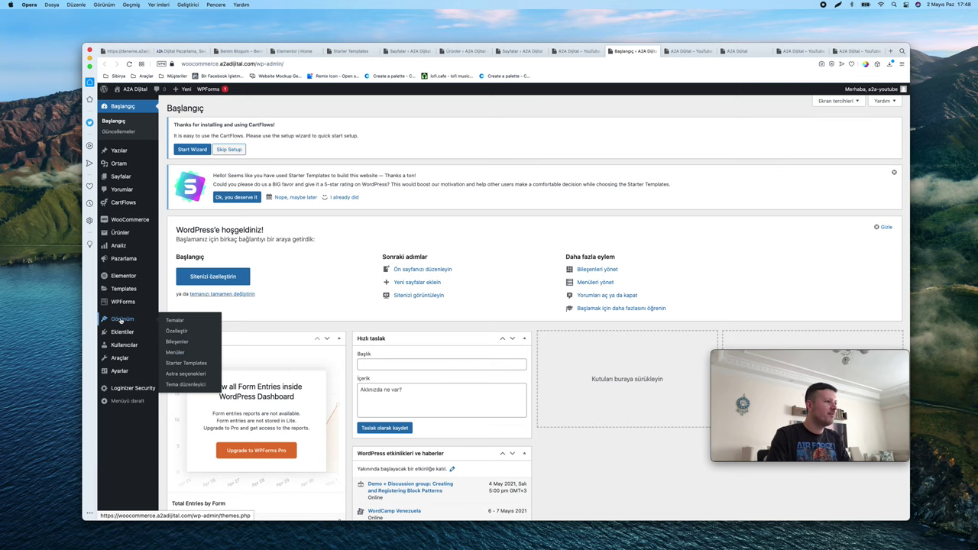
{"action": "scroll", "coordinate": [120, 321], "scroll_direction": "up", "scroll_amount": 5}
{"action": "scroll", "coordinate": [326, 308], "scroll_direction": "down", "scroll_amount": 1}
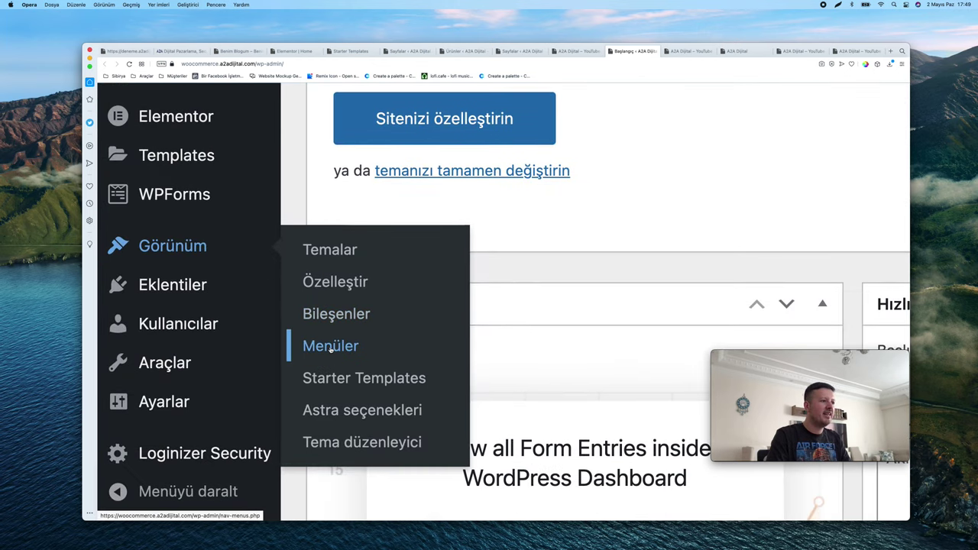
{"action": "left_click", "coordinate": [330, 346]}
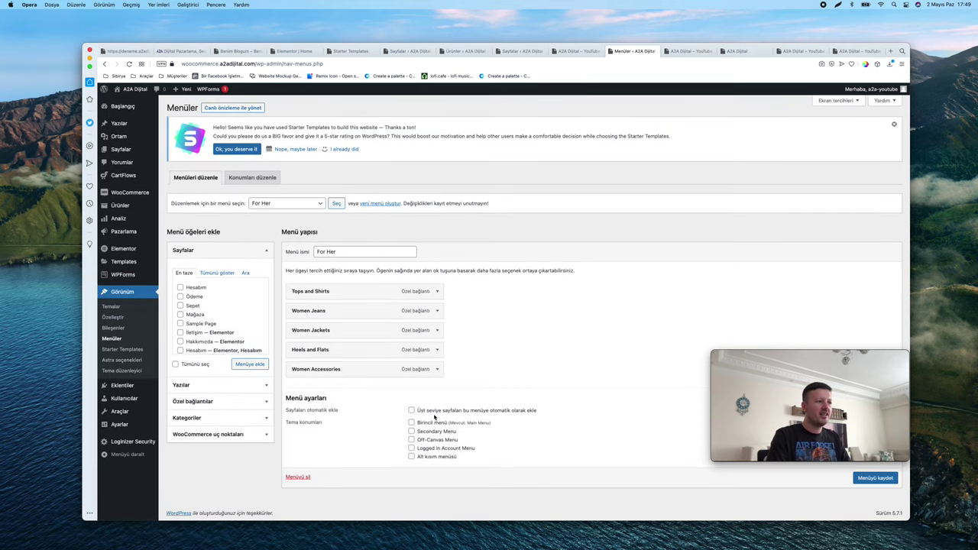
{"action": "scroll", "coordinate": [434, 417], "scroll_direction": "up", "scroll_amount": 5}
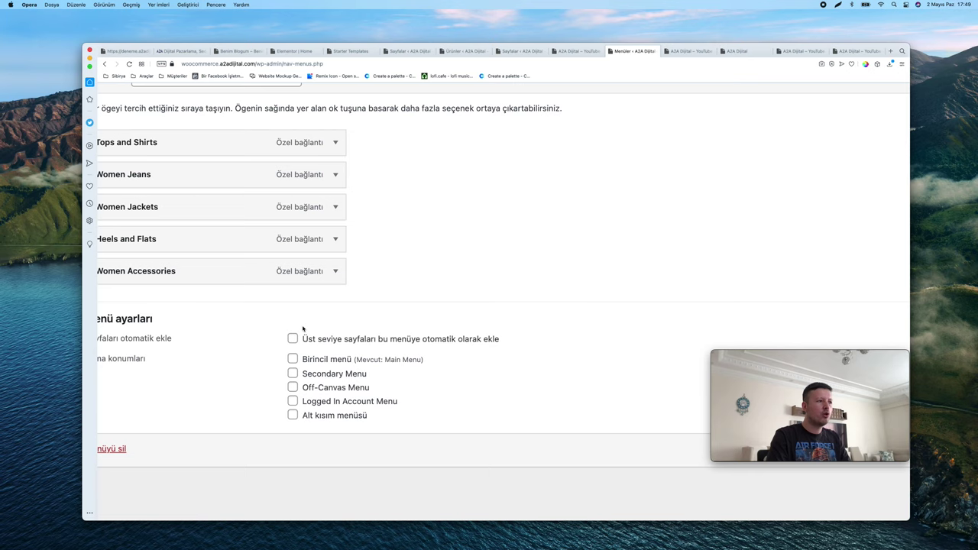
{"action": "scroll", "coordinate": [345, 341], "scroll_direction": "down", "scroll_amount": 5}
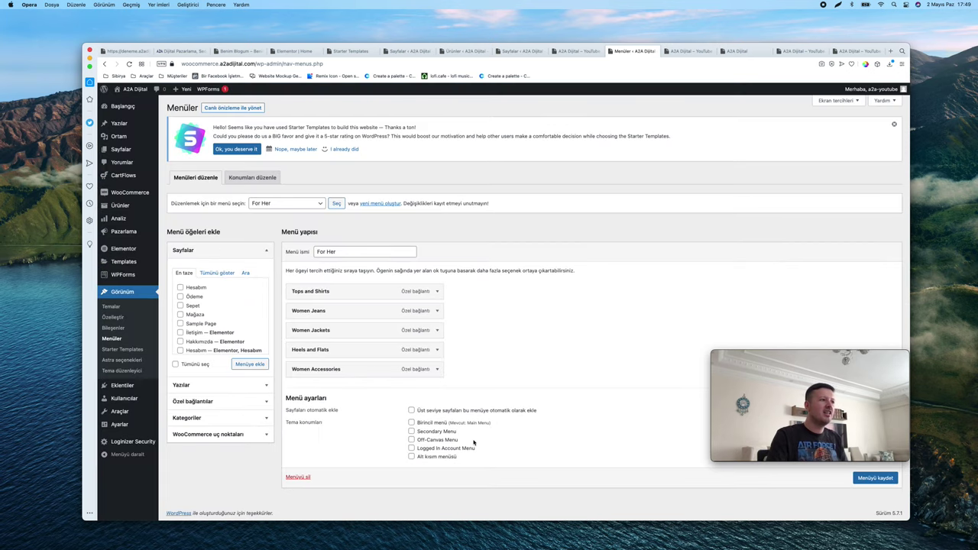
{"action": "scroll", "coordinate": [424, 425], "scroll_direction": "up", "scroll_amount": 5}
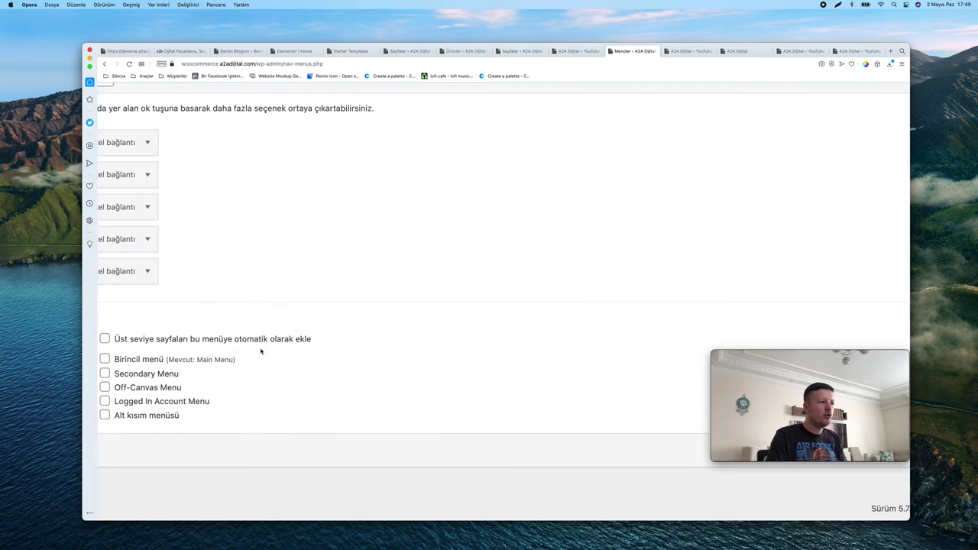
{"action": "scroll", "coordinate": [261, 351], "scroll_direction": "down", "scroll_amount": 5}
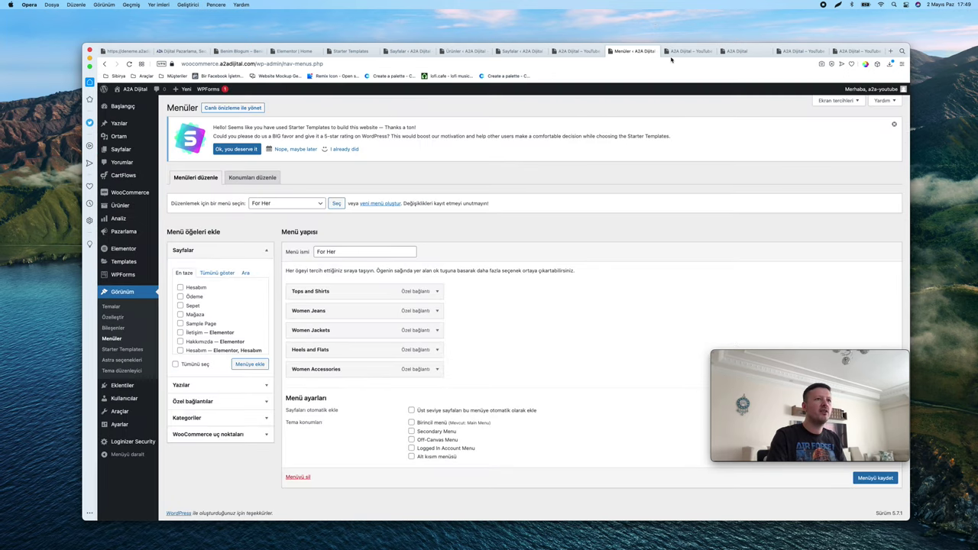
Glance at the shop tab, then open the menu-to-edit selection list
{"action": "left_click", "coordinate": [672, 52]}
{"action": "left_click", "coordinate": [629, 50]}
{"action": "left_click", "coordinate": [286, 204]}
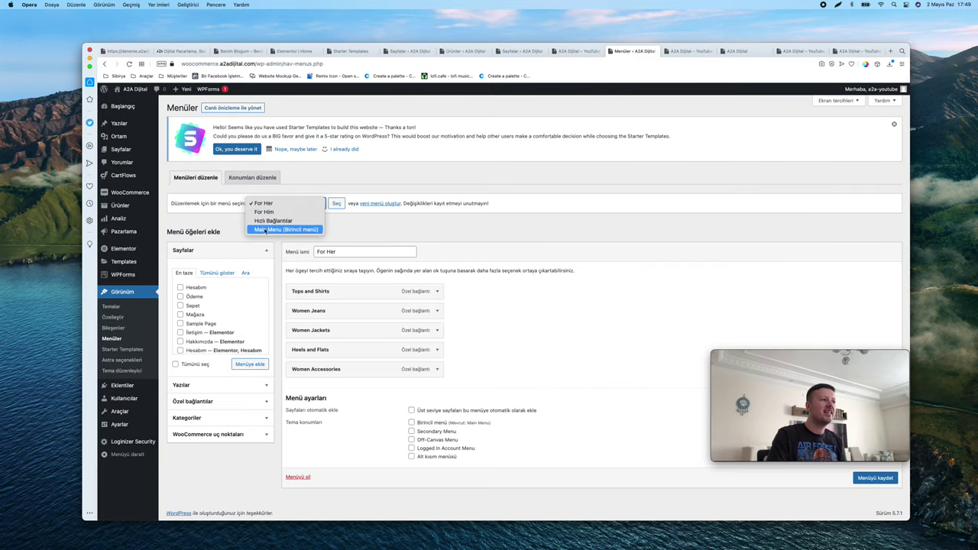
Load Main Menu for editing and move Account above Accessories
{"action": "left_click", "coordinate": [269, 230]}
{"action": "left_click", "coordinate": [336, 204]}
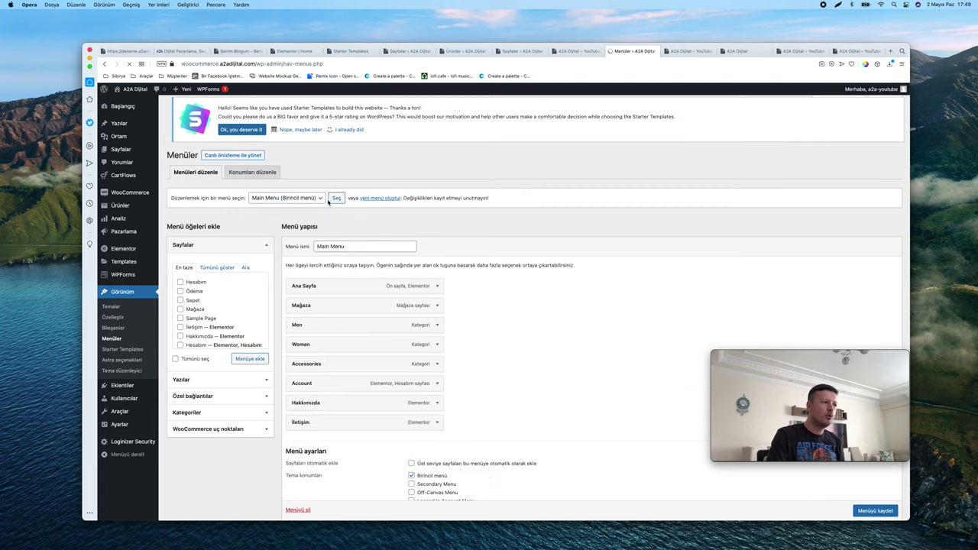
{"action": "scroll", "coordinate": [448, 291], "scroll_direction": "down", "scroll_amount": 2}
{"action": "left_click_drag", "start_coordinate": [442, 328], "coordinate": [428, 350]}
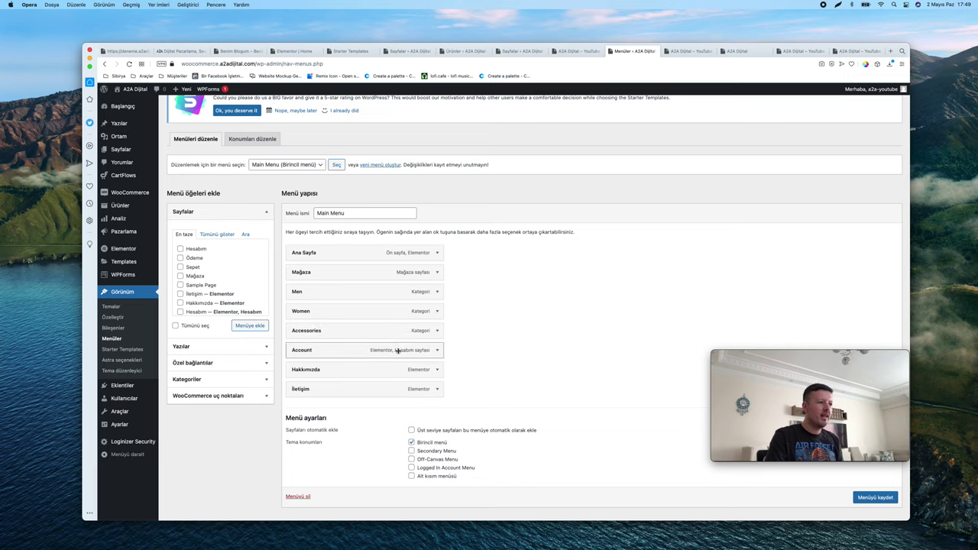
Relabel the Account menu item to Hesabım and save the menu
{"action": "left_click", "coordinate": [436, 350]}
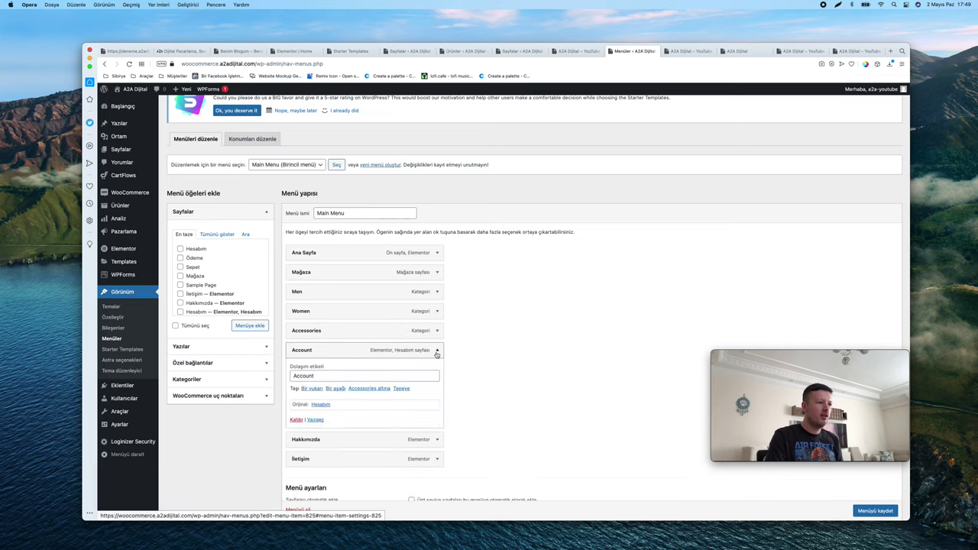
{"action": "left_click", "coordinate": [313, 376]}
{"action": "double_click", "coordinate": [314, 377]}
{"action": "type", "text": "Hesabım"}
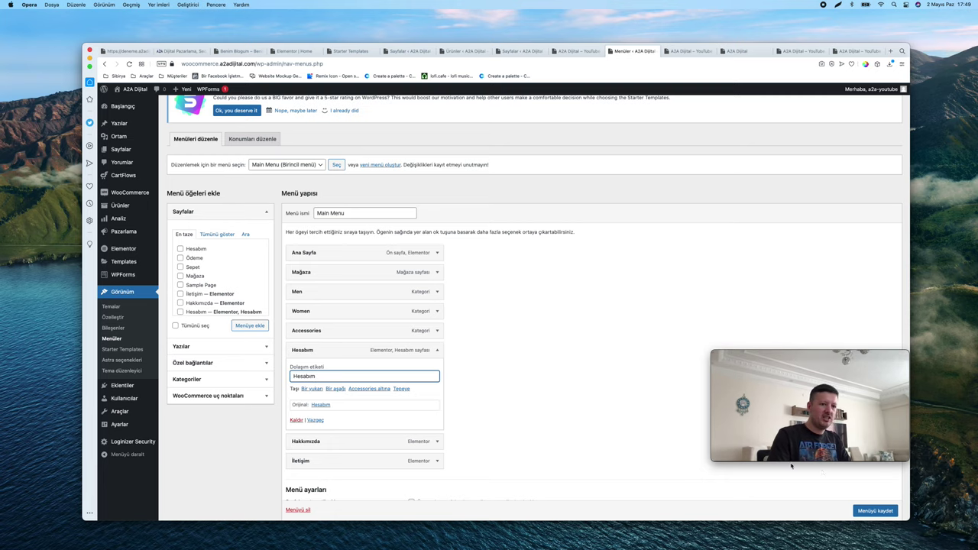
{"action": "left_click", "coordinate": [872, 512]}
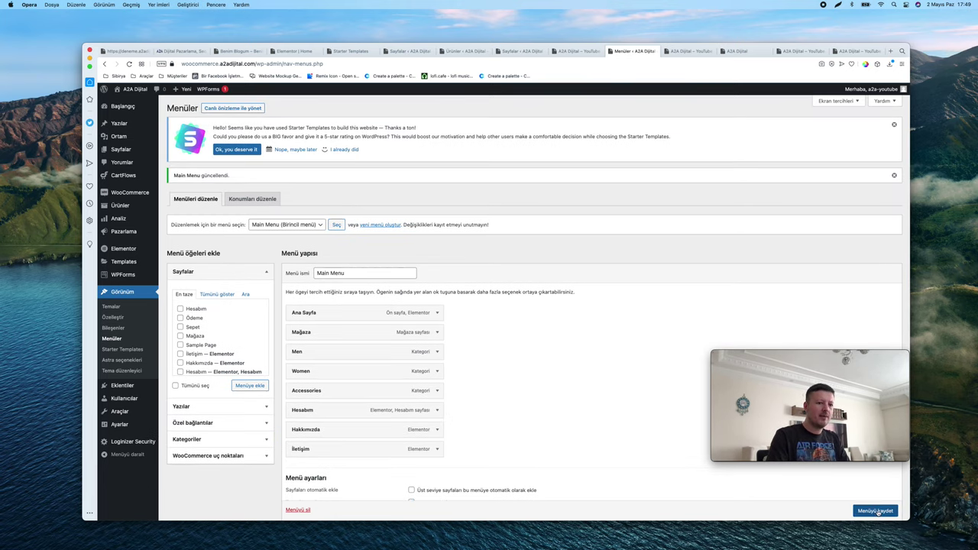
{"action": "scroll", "coordinate": [688, 474], "scroll_direction": "down", "scroll_amount": 1}
{"action": "scroll", "coordinate": [537, 433], "scroll_direction": "up", "scroll_amount": 1}
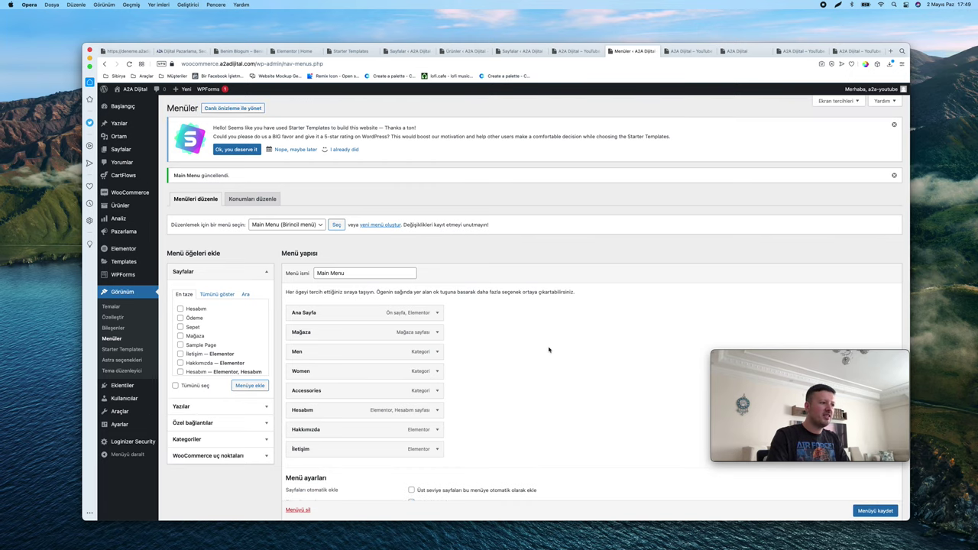
{"action": "left_click", "coordinate": [685, 52]}
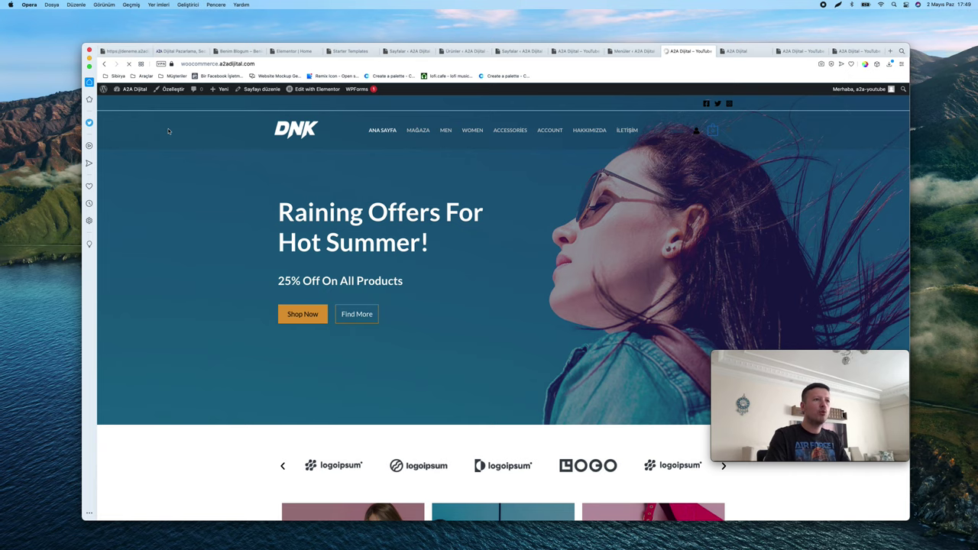
{"action": "scroll", "coordinate": [556, 130], "scroll_direction": "up", "scroll_amount": 5}
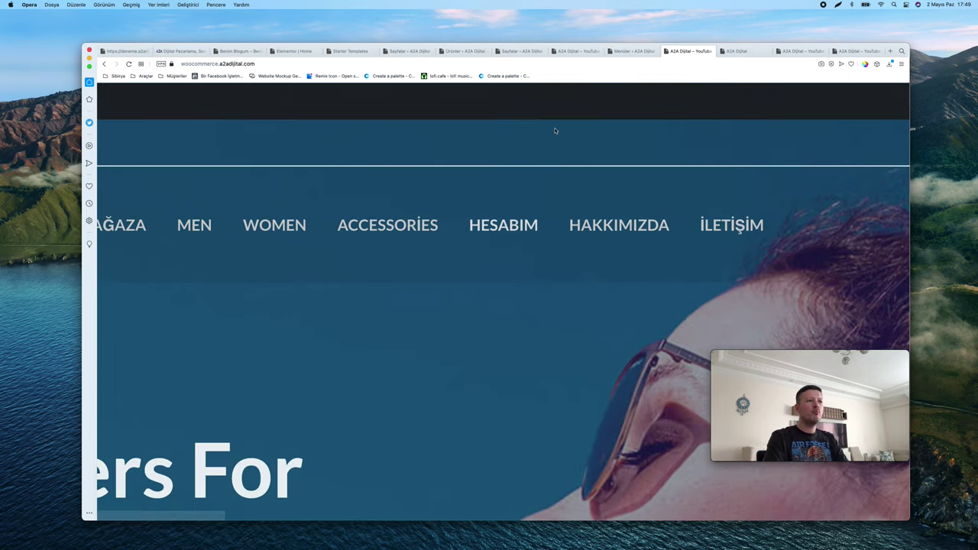
{"action": "scroll", "coordinate": [554, 131], "scroll_direction": "down", "scroll_amount": 5}
{"action": "left_click", "coordinate": [550, 131]}
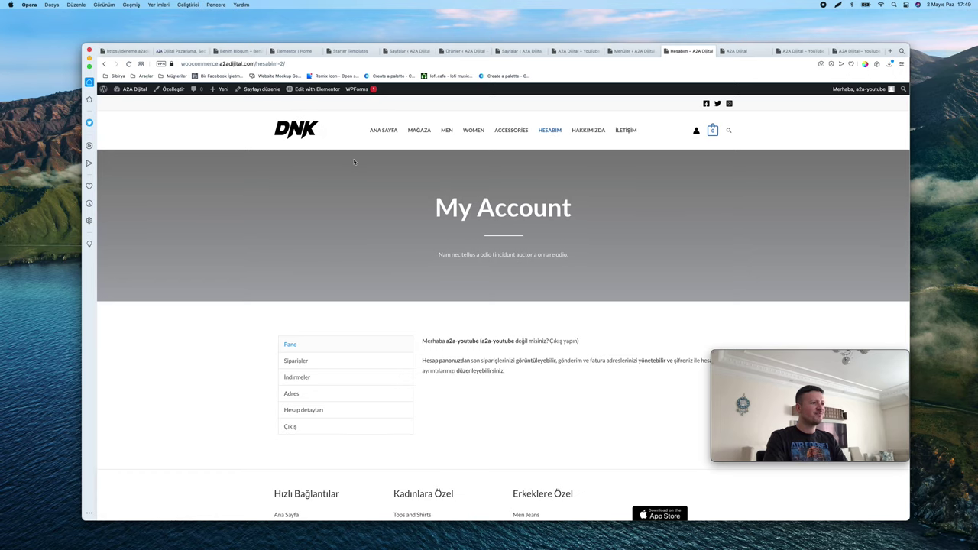
{"action": "left_click", "coordinate": [104, 63]}
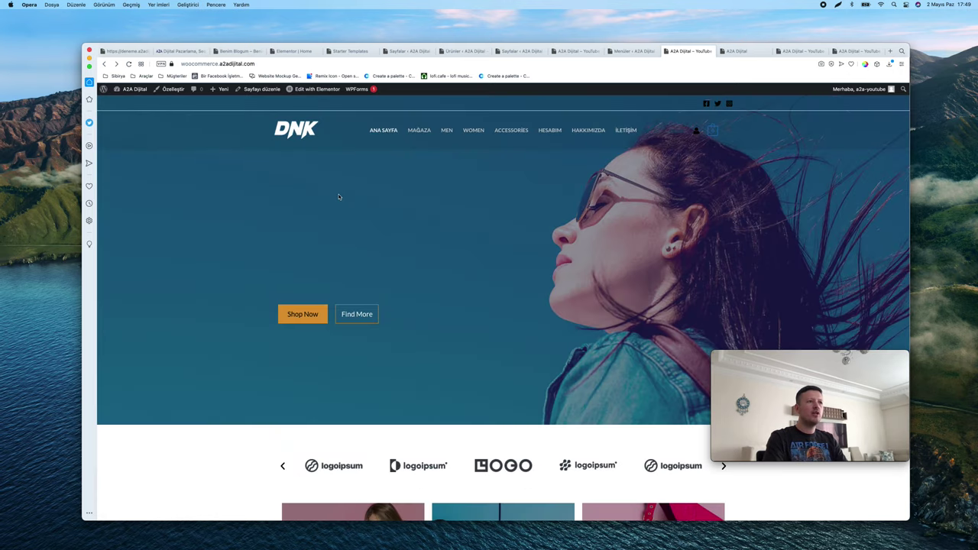
{"action": "left_click", "coordinate": [631, 53]}
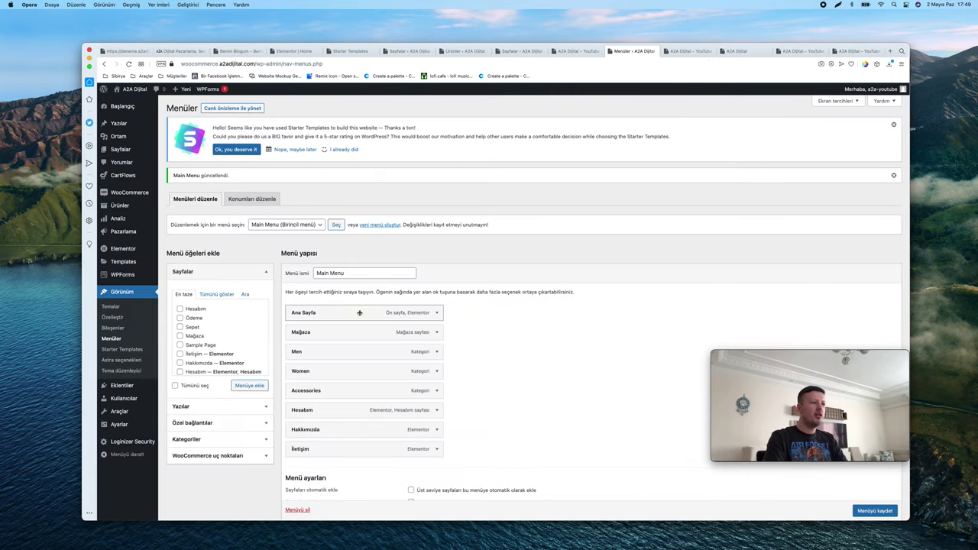
Dismiss the menu-updated notice on the Menus page
{"action": "scroll", "coordinate": [346, 311], "scroll_direction": "down", "scroll_amount": 1}
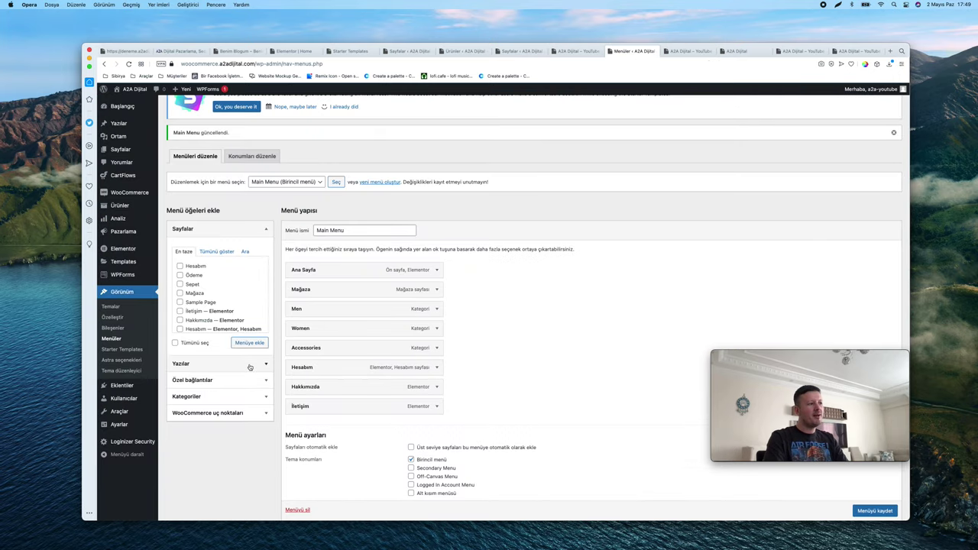
{"action": "scroll", "coordinate": [249, 374], "scroll_direction": "down", "scroll_amount": 1}
{"action": "scroll", "coordinate": [249, 367], "scroll_direction": "up", "scroll_amount": 2}
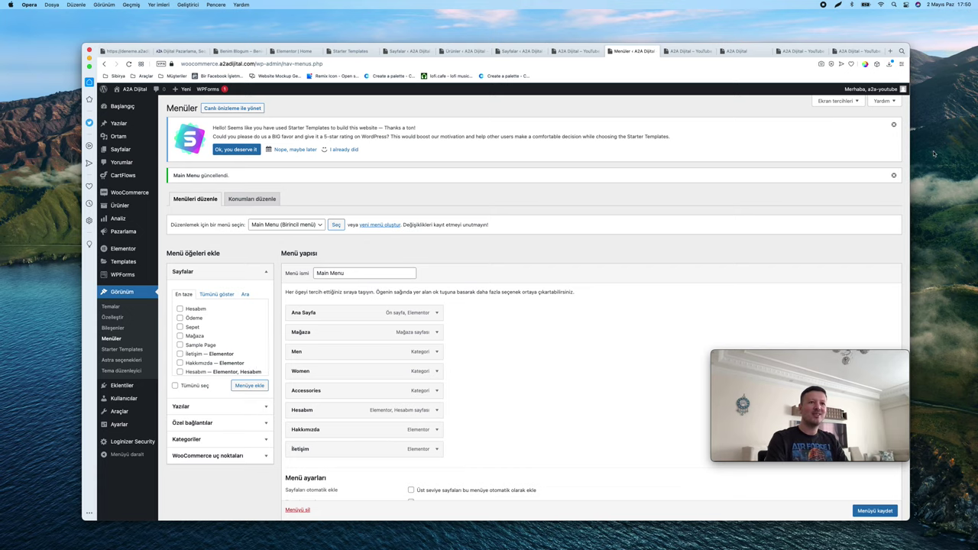
{"action": "left_click", "coordinate": [895, 177]}
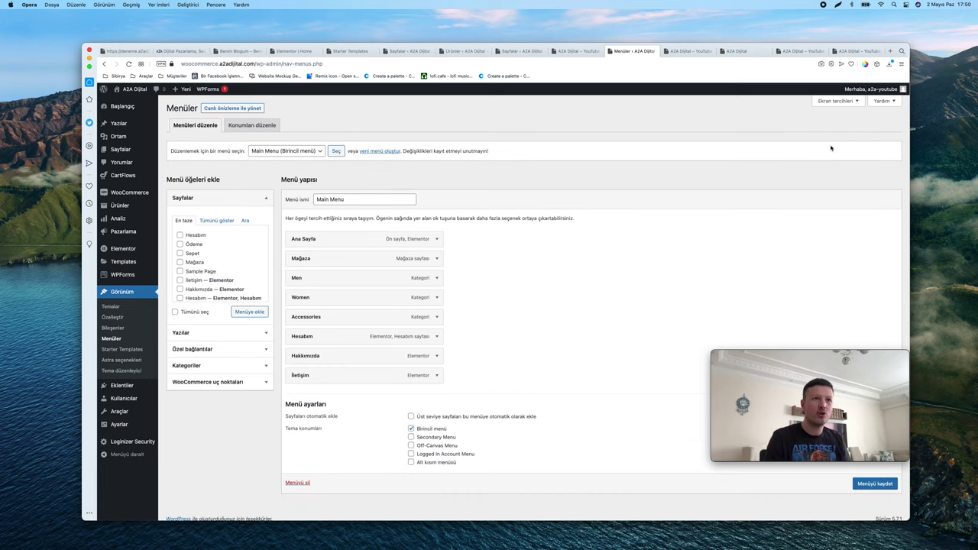
In Ekran tercihleri, enable Ürünler, Ürün kategorileri and Ürün etiketleri as menu sources
{"action": "left_click", "coordinate": [834, 100]}
{"action": "scroll", "coordinate": [222, 344], "scroll_direction": "down", "scroll_amount": 5}
{"action": "scroll", "coordinate": [226, 304], "scroll_direction": "down", "scroll_amount": 3}
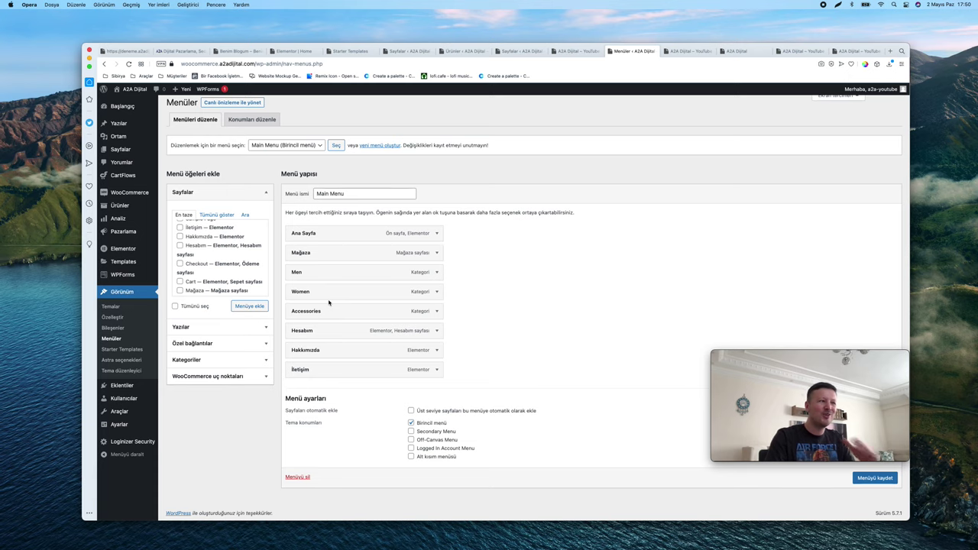
{"action": "left_click", "coordinate": [839, 96]}
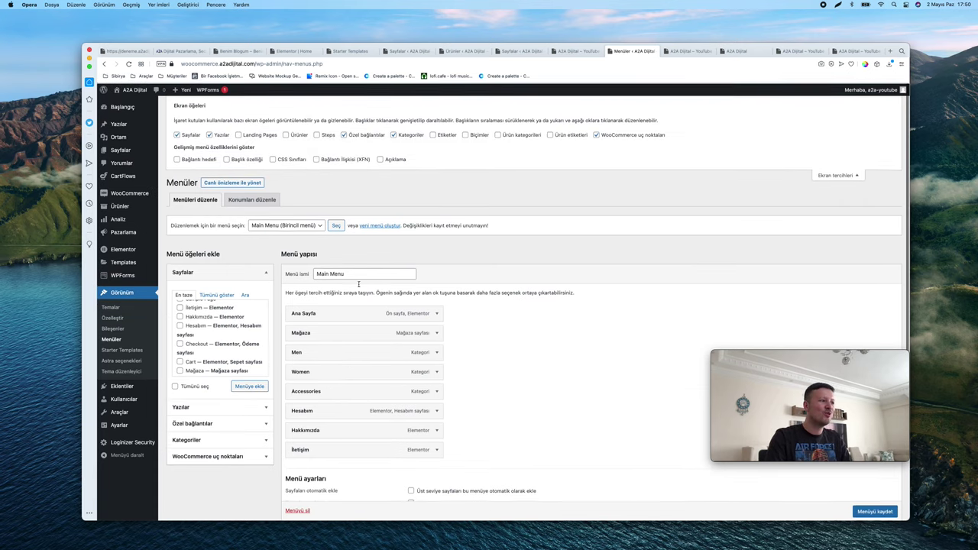
{"action": "left_click", "coordinate": [841, 178]}
{"action": "scroll", "coordinate": [842, 103], "scroll_direction": "up", "scroll_amount": 5}
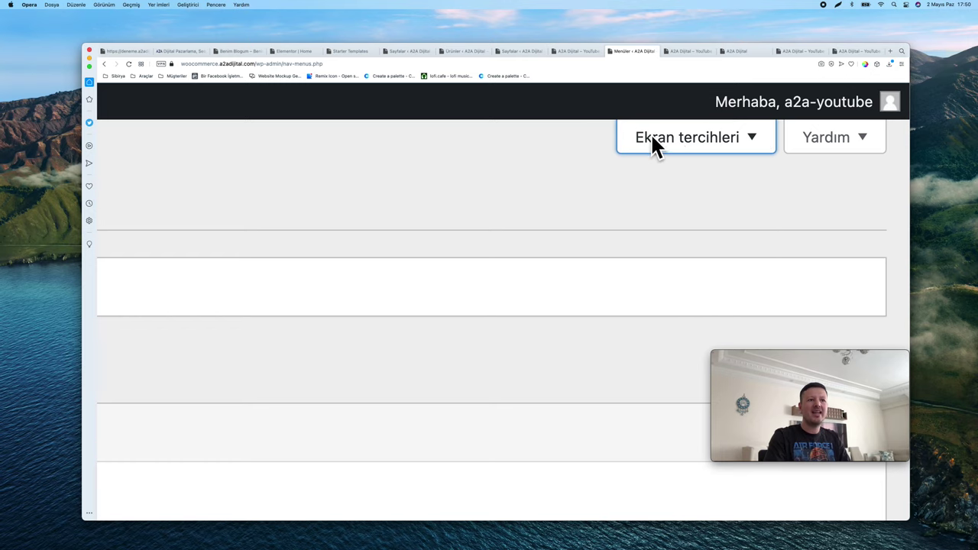
{"action": "left_click", "coordinate": [715, 138]}
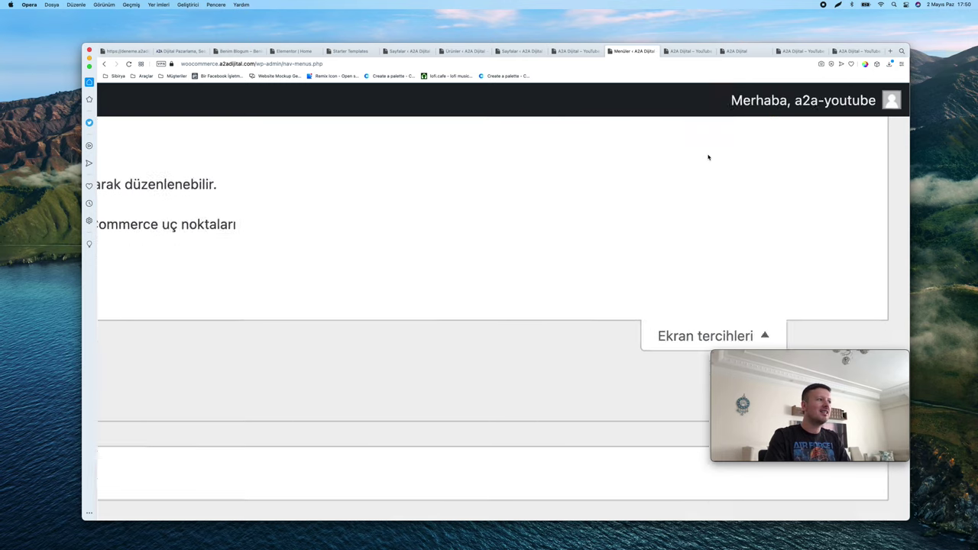
{"action": "scroll", "coordinate": [708, 158], "scroll_direction": "down", "scroll_amount": 5}
{"action": "left_click", "coordinate": [523, 136]}
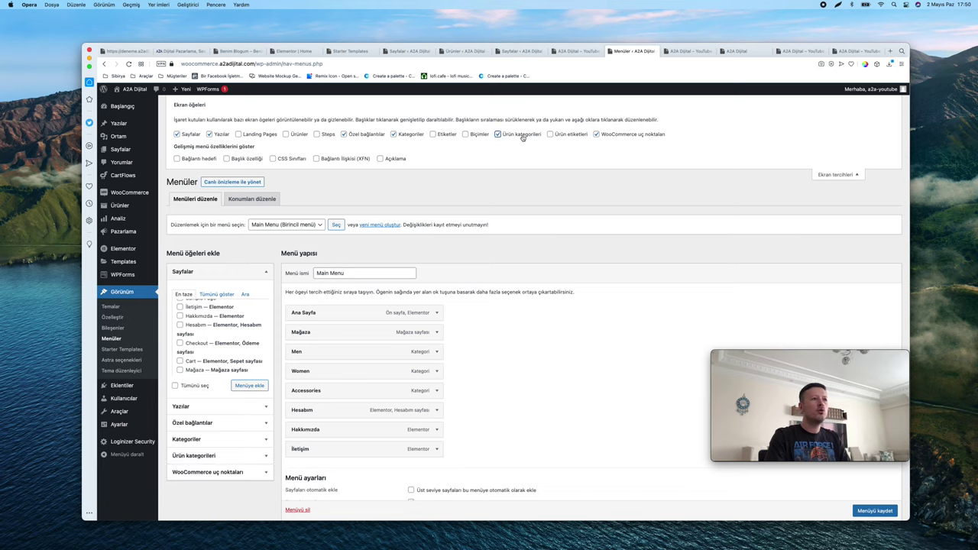
{"action": "left_click", "coordinate": [572, 135]}
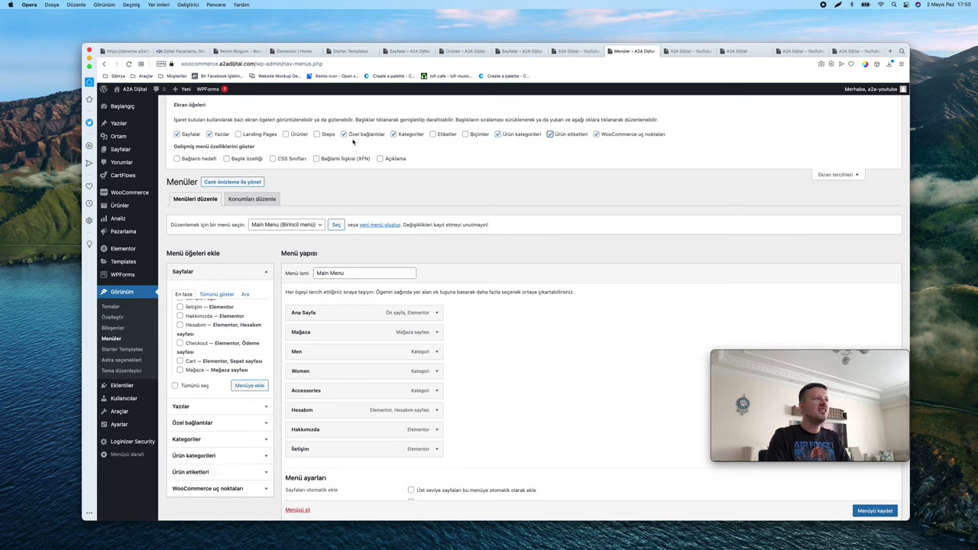
{"action": "left_click", "coordinate": [285, 134]}
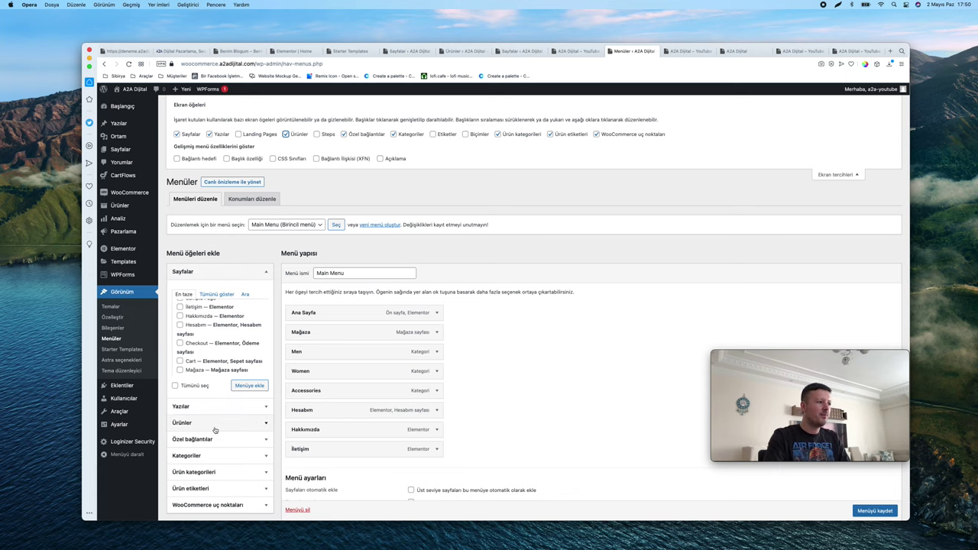
Expand the Ürün kategorileri box to list Women, Men and Accessories
{"action": "scroll", "coordinate": [212, 469], "scroll_direction": "up", "scroll_amount": 5}
{"action": "left_click", "coordinate": [491, 308]}
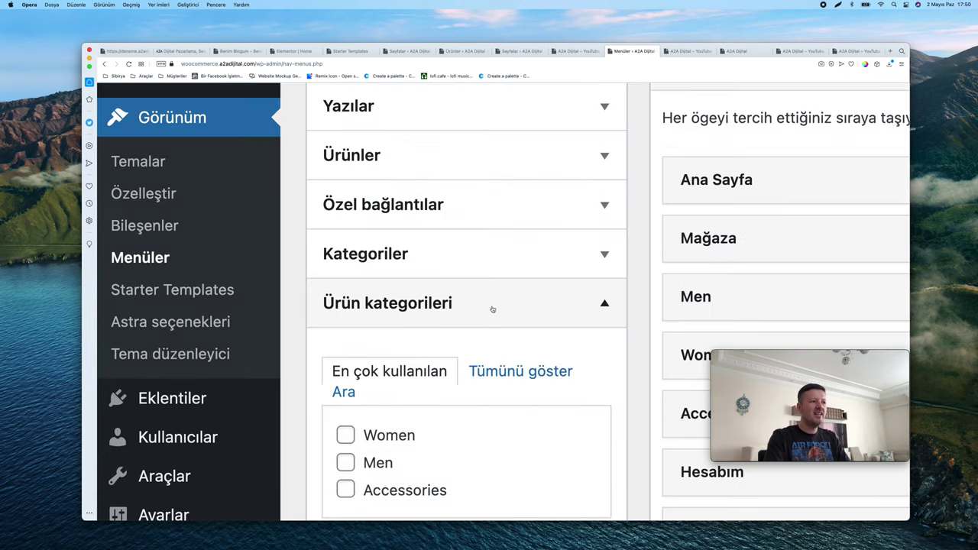
{"action": "scroll", "coordinate": [492, 309], "scroll_direction": "down", "scroll_amount": 5}
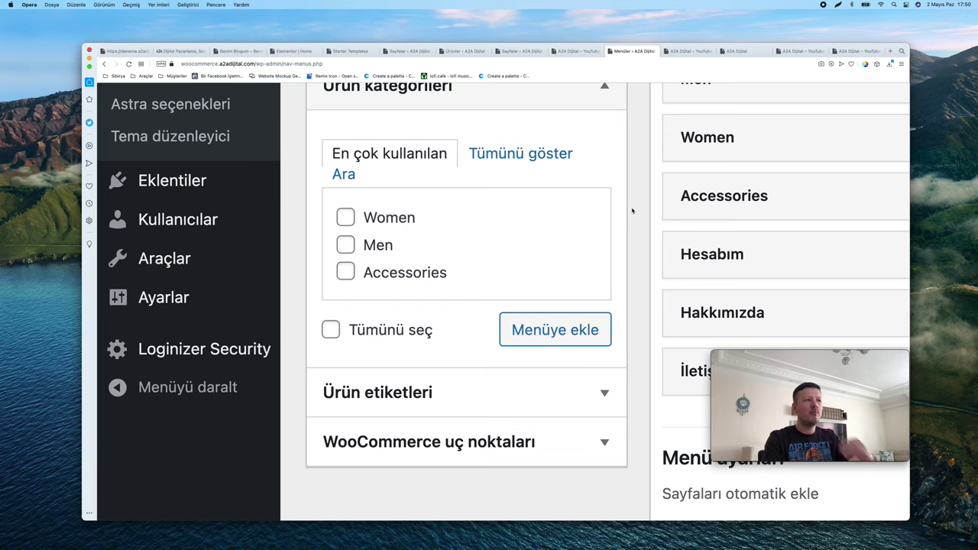
{"action": "scroll", "coordinate": [632, 211], "scroll_direction": "down", "scroll_amount": 5}
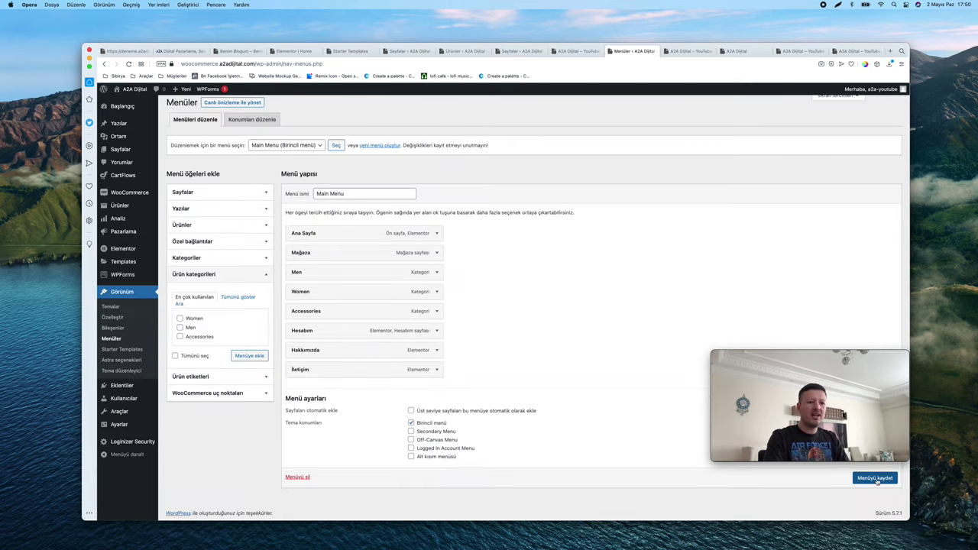
Save the Main Menu, check the live storefront, then return to the menu editor
{"action": "left_click", "coordinate": [688, 50]}
{"action": "left_click", "coordinate": [129, 64]}
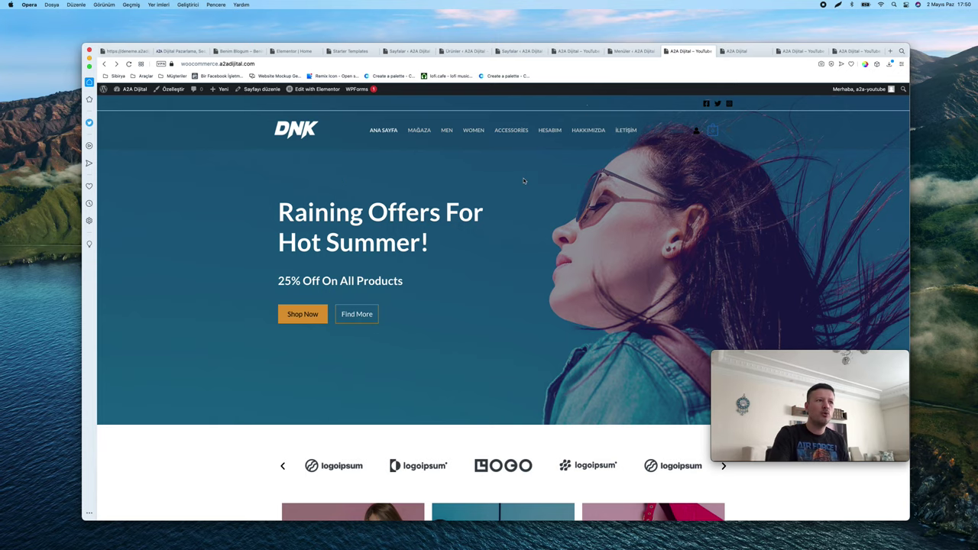
{"action": "scroll", "coordinate": [524, 180], "scroll_direction": "down", "scroll_amount": 15}
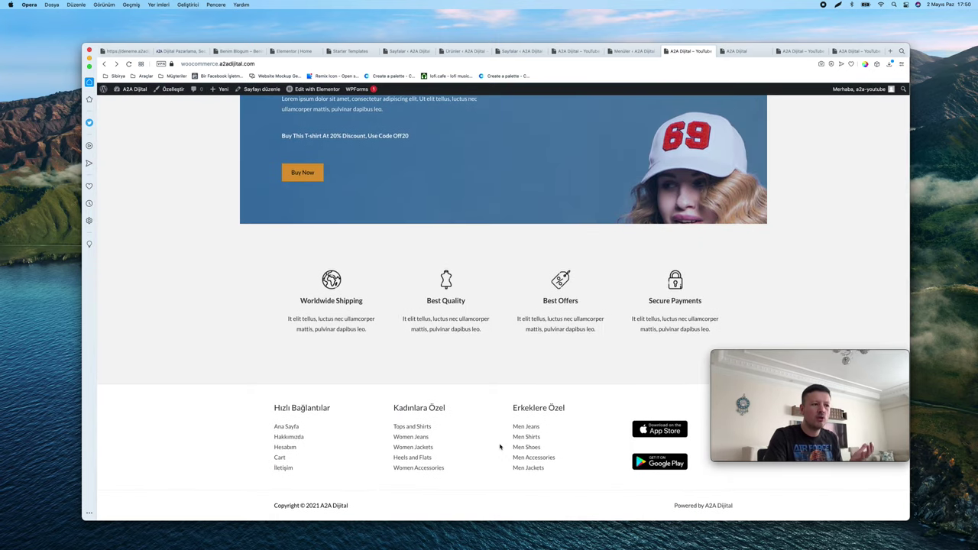
{"action": "scroll", "coordinate": [500, 447], "scroll_direction": "up", "scroll_amount": 15}
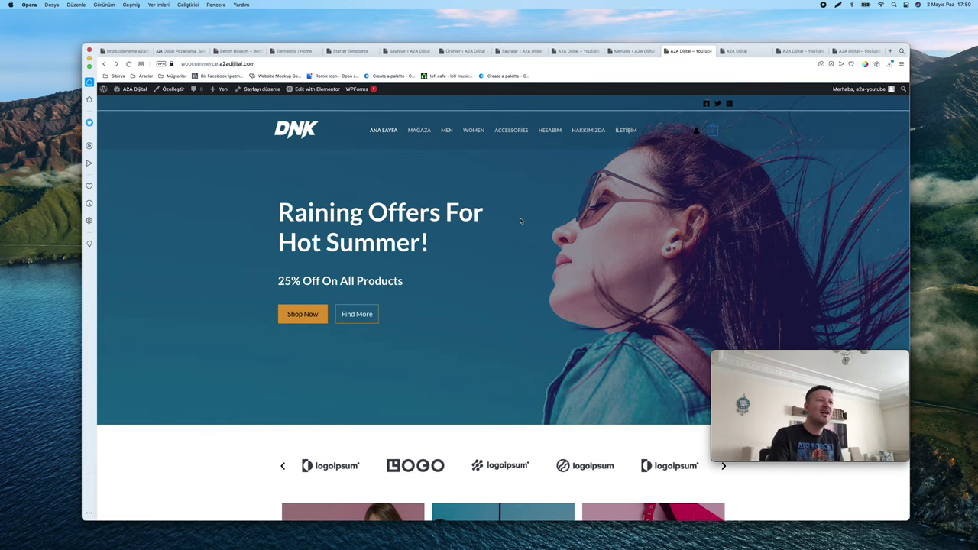
{"action": "left_click", "coordinate": [636, 51]}
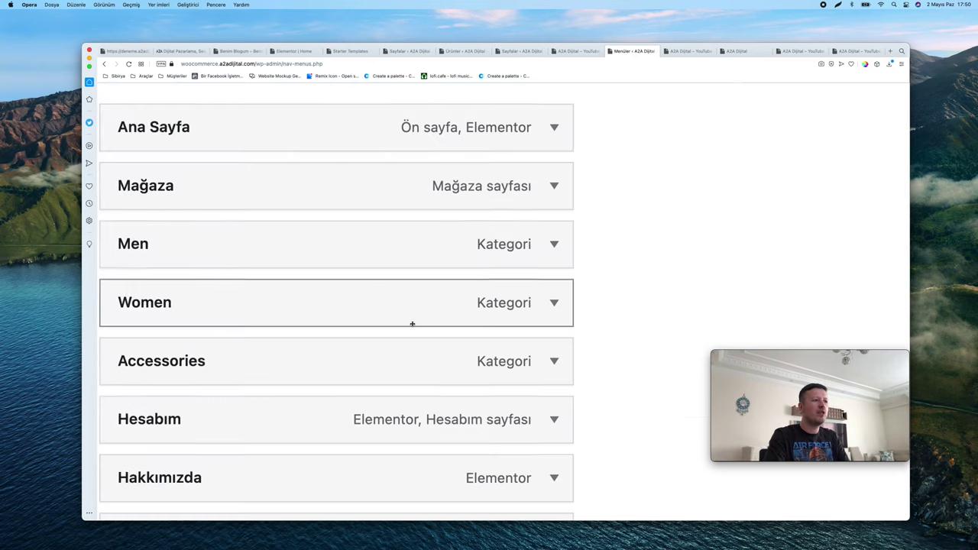
Go to the Ürün kategorileri page listing the five product categories
{"action": "scroll", "coordinate": [366, 317], "scroll_direction": "down", "scroll_amount": 1}
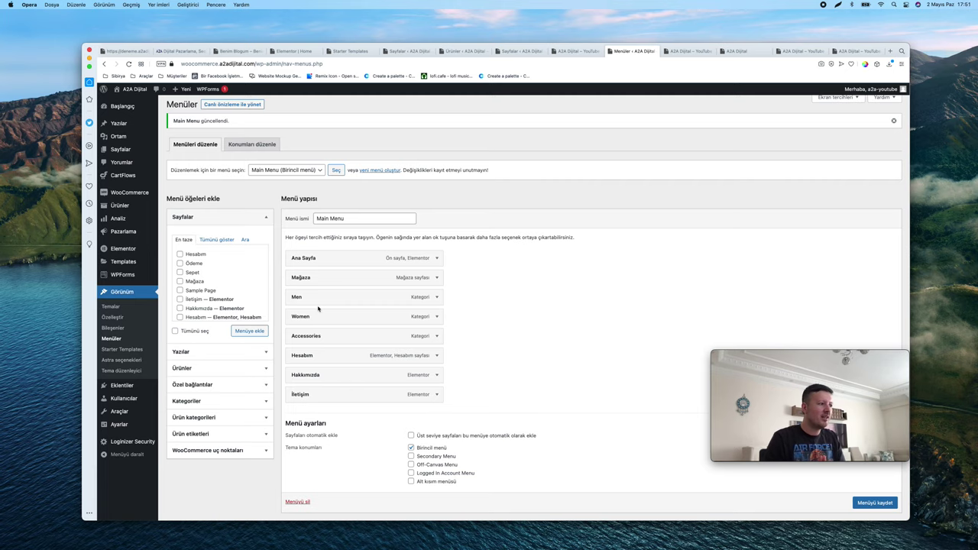
{"action": "mouse_move", "coordinate": [118, 206]}
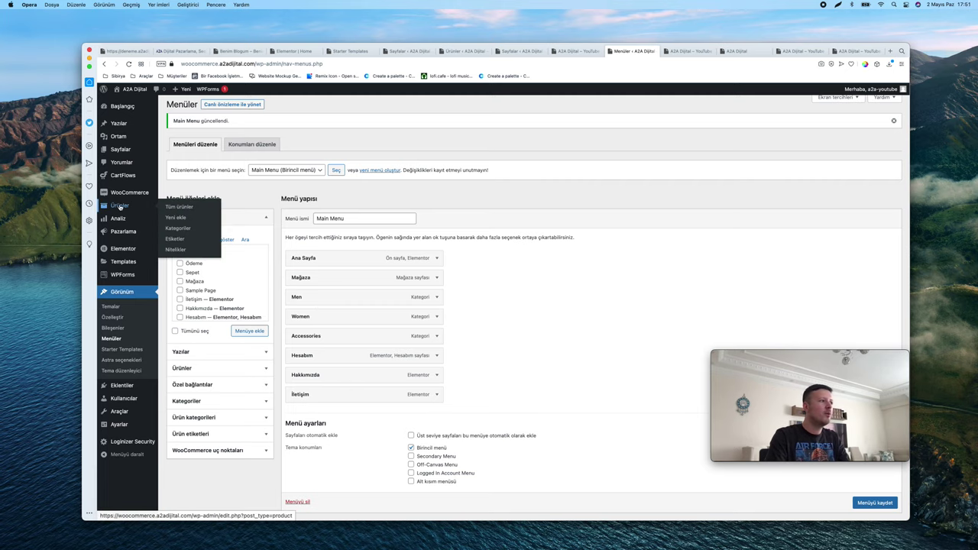
{"action": "scroll", "coordinate": [119, 206], "scroll_direction": "up", "scroll_amount": 5}
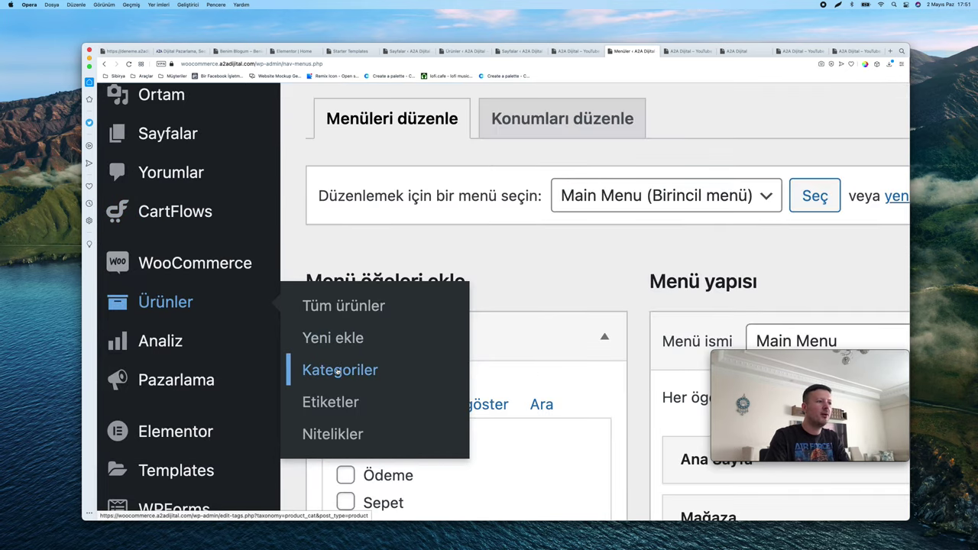
{"action": "left_click", "coordinate": [340, 371]}
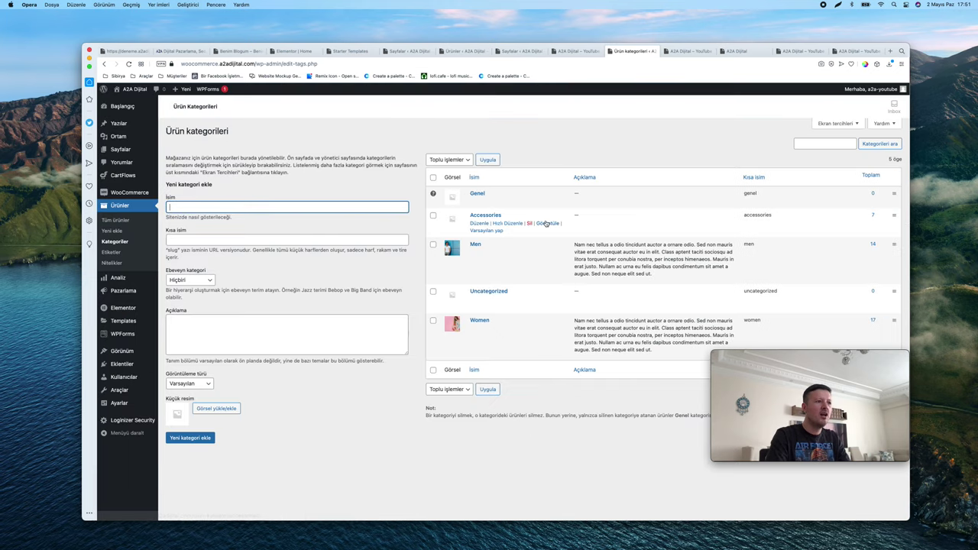
Quick-edit Men to Erkek and Accessories to Aksesuar, with matching slugs
{"action": "left_click", "coordinate": [507, 252]}
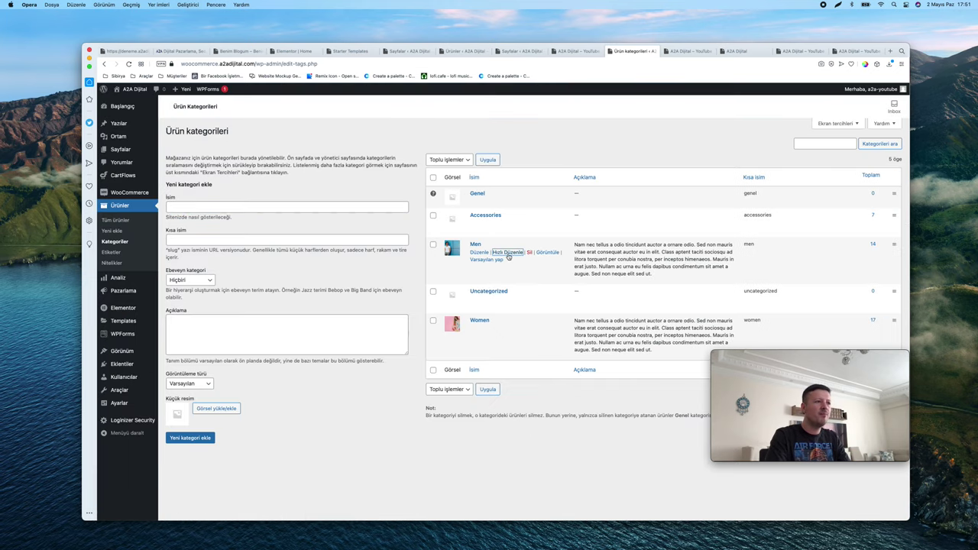
{"action": "type", "text": "Erkek"}
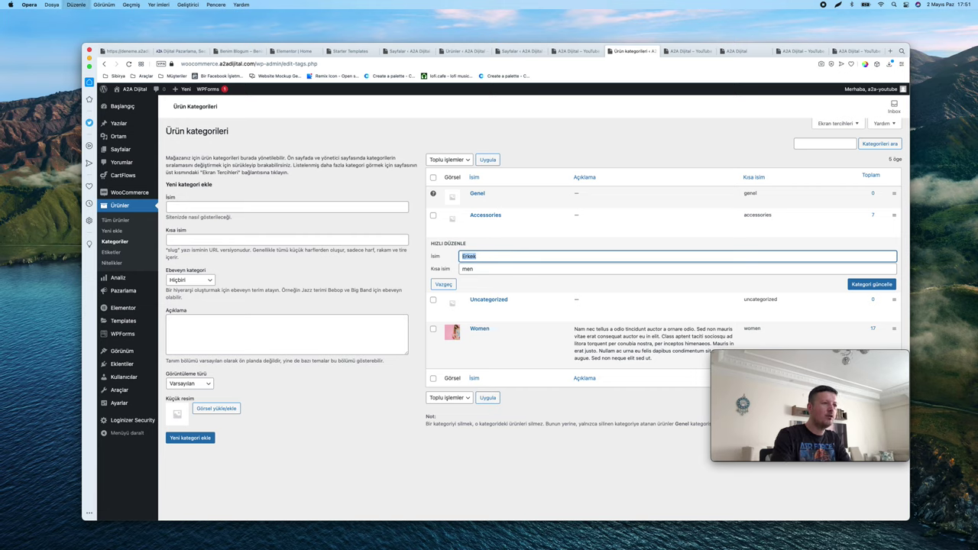
{"action": "key", "text": "Tab"}
{"action": "left_click", "coordinate": [859, 283]}
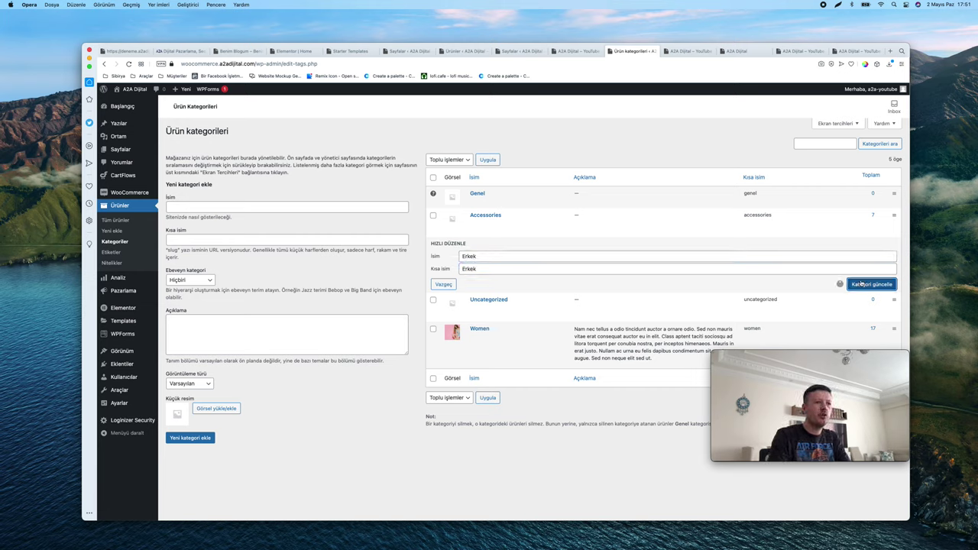
{"action": "left_click", "coordinate": [512, 226]}
{"action": "double_click", "coordinate": [508, 226]}
{"action": "type", "text": "Aksesuar"}
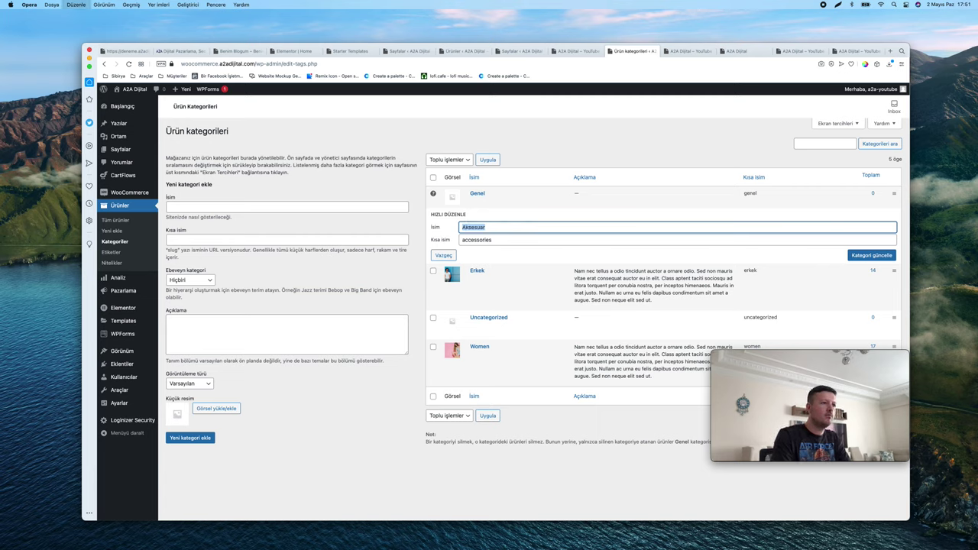
{"action": "key", "text": "Tab"}
{"action": "type", "text": "Aksesuar"}
{"action": "left_click", "coordinate": [841, 255]}
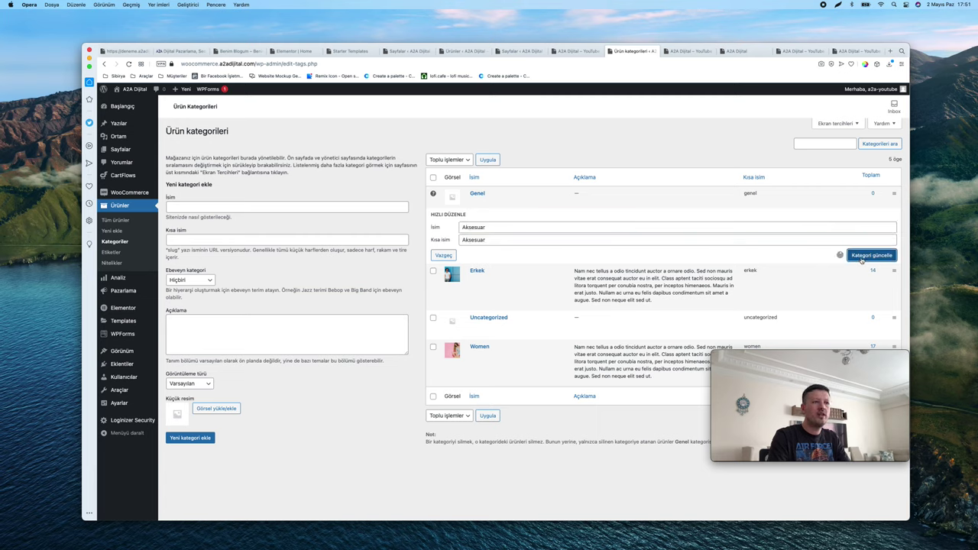
Rename the Women category to Kadın with slug kadin and update it
{"action": "left_click", "coordinate": [505, 329]}
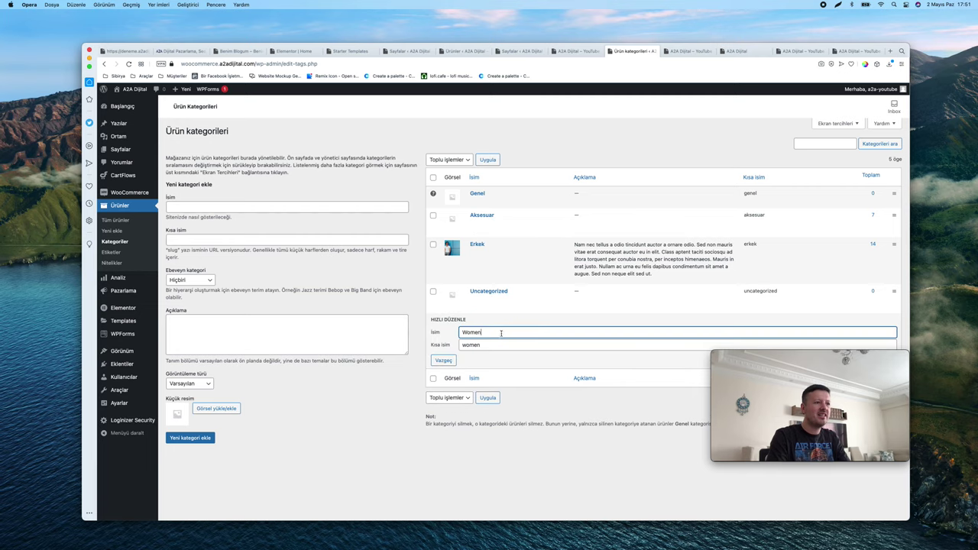
{"action": "double_click", "coordinate": [502, 332]}
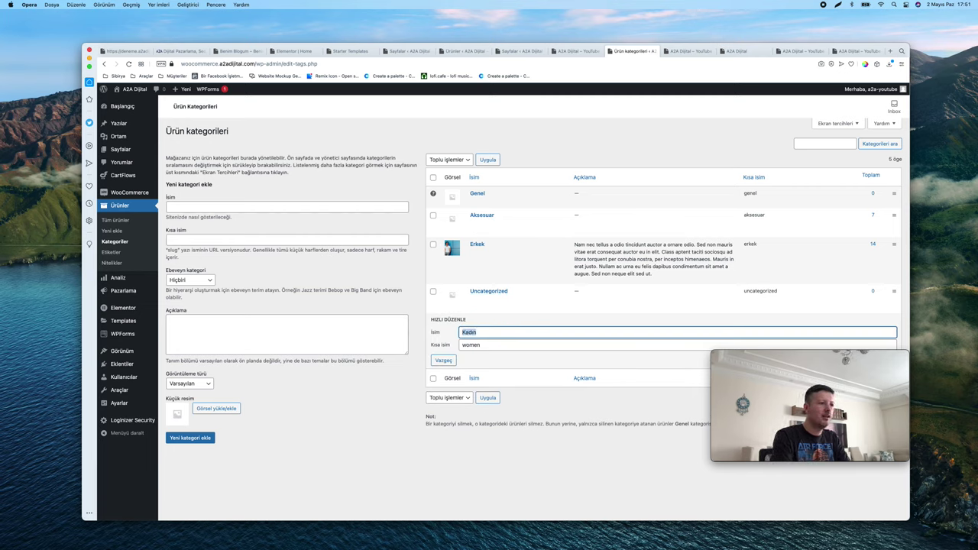
{"action": "key", "text": "Tab"}
{"action": "scroll", "coordinate": [590, 301], "scroll_direction": "up", "scroll_amount": 1}
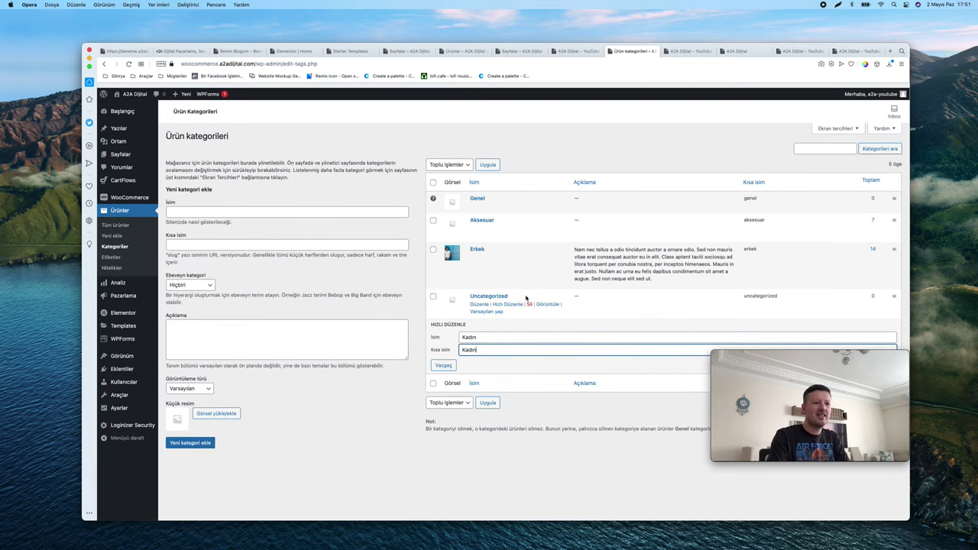
{"action": "left_click", "coordinate": [547, 358]}
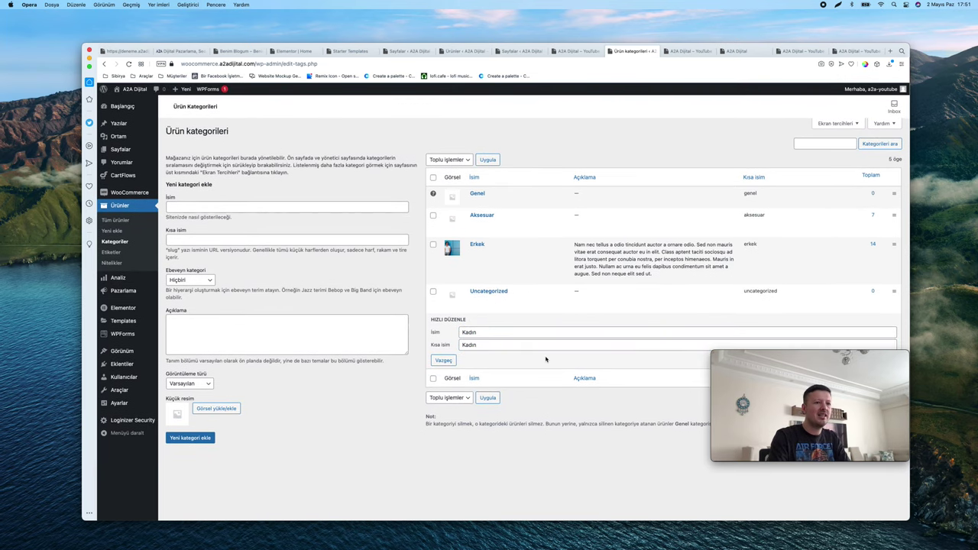
{"action": "left_click_drag", "start_coordinate": [772, 358], "coordinate": [776, 415]}
{"action": "left_click", "coordinate": [872, 360]}
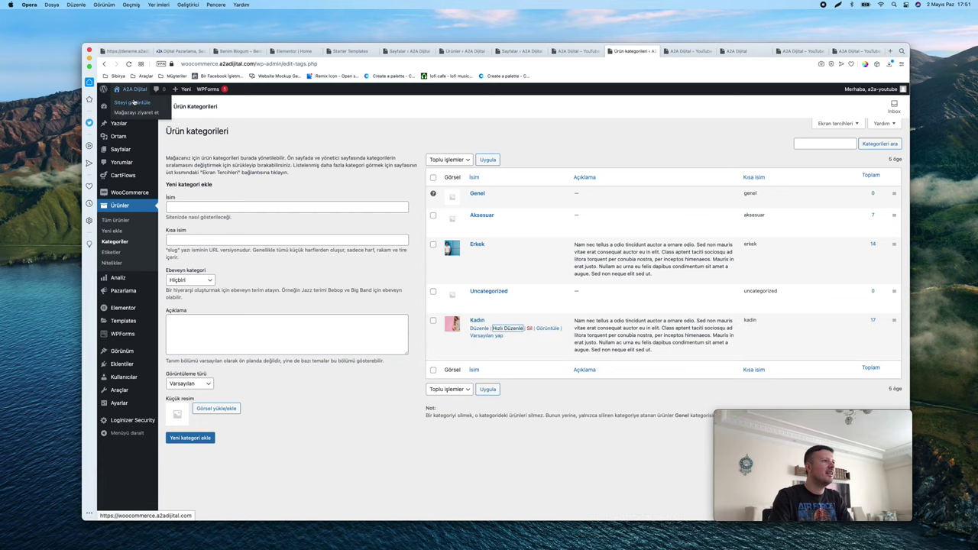
Switch to the storefront home page and close three unneeded browser tabs
{"action": "left_click", "coordinate": [693, 51]}
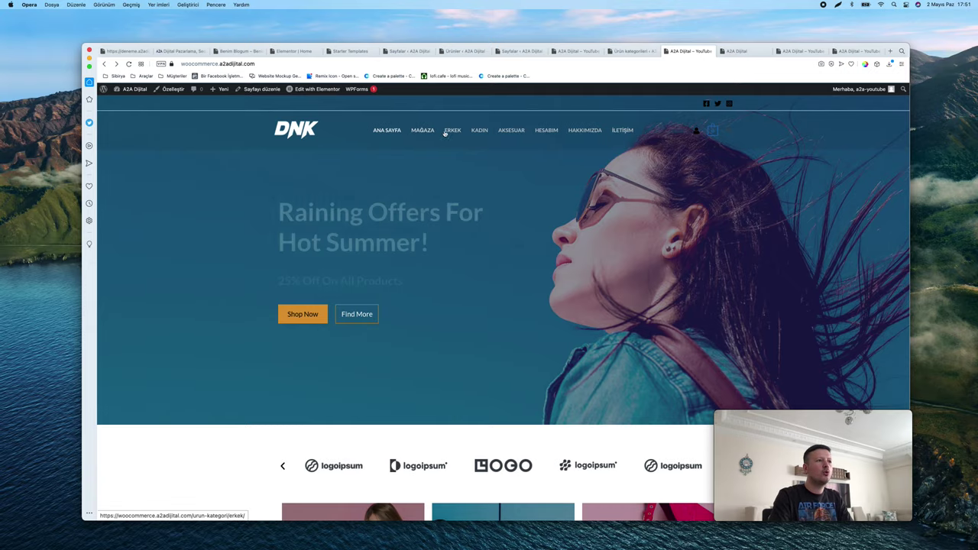
{"action": "scroll", "coordinate": [451, 134], "scroll_direction": "up", "scroll_amount": 3, "text": "ctrl"}
{"action": "scroll", "coordinate": [451, 134], "scroll_direction": "up", "scroll_amount": 3, "text": "ctrl"}
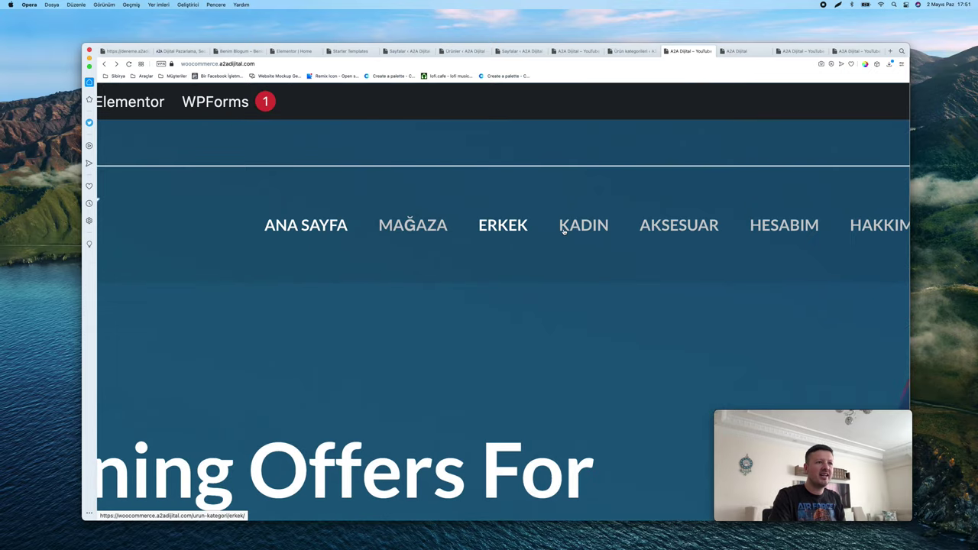
{"action": "scroll", "coordinate": [666, 225], "scroll_direction": "down", "scroll_amount": 3, "text": "ctrl"}
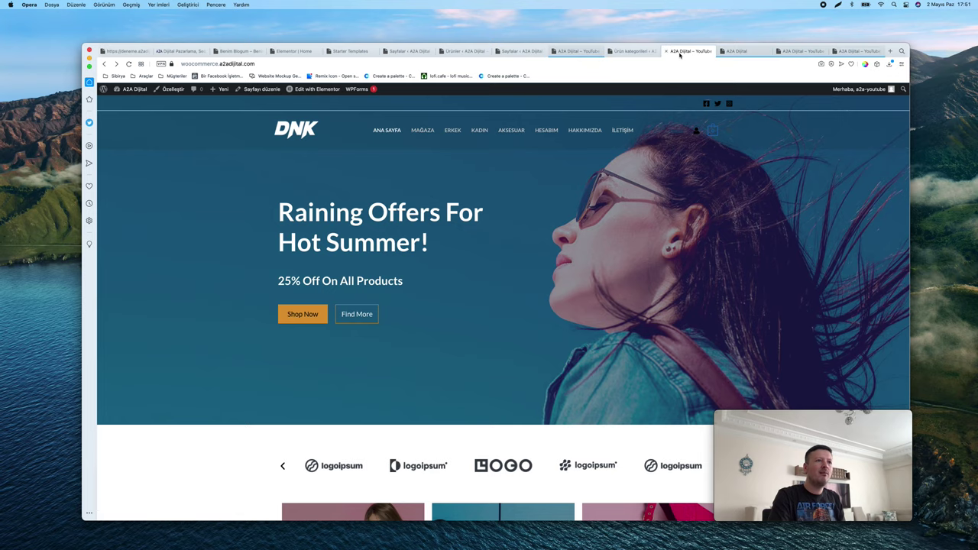
{"action": "left_click", "coordinate": [722, 51]}
{"action": "left_click", "coordinate": [723, 51]}
{"action": "left_click", "coordinate": [722, 51]}
Open the ERKEK category page from the site menu, showing its 14 products
{"action": "scroll", "coordinate": [365, 204], "scroll_direction": "down", "scroll_amount": 15}
{"action": "scroll", "coordinate": [365, 204], "scroll_direction": "up", "scroll_amount": 8}
{"action": "scroll", "coordinate": [365, 204], "scroll_direction": "up", "scroll_amount": 8}
{"action": "left_click", "coordinate": [448, 131]}
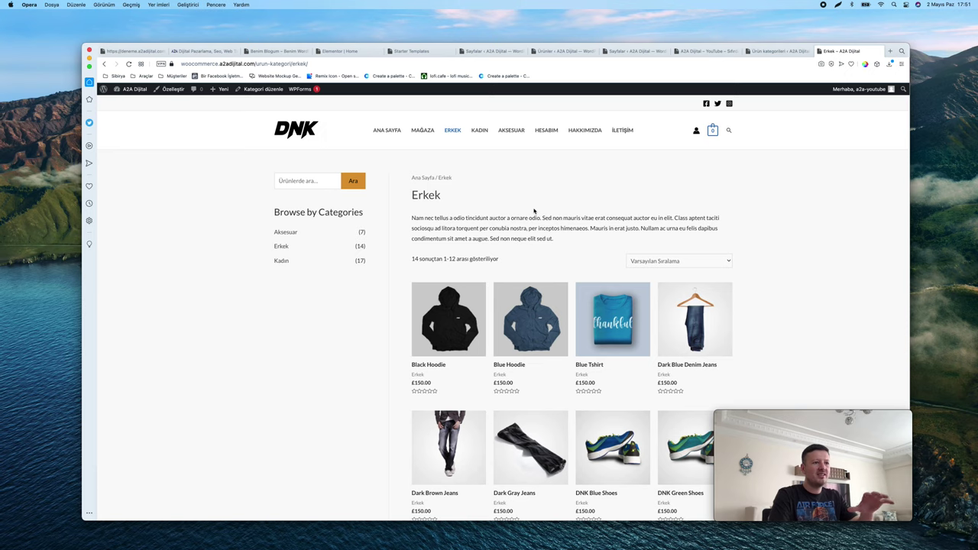
{"action": "scroll", "coordinate": [535, 211], "scroll_direction": "down", "scroll_amount": 5}
{"action": "scroll", "coordinate": [535, 212], "scroll_direction": "up", "scroll_amount": 10}
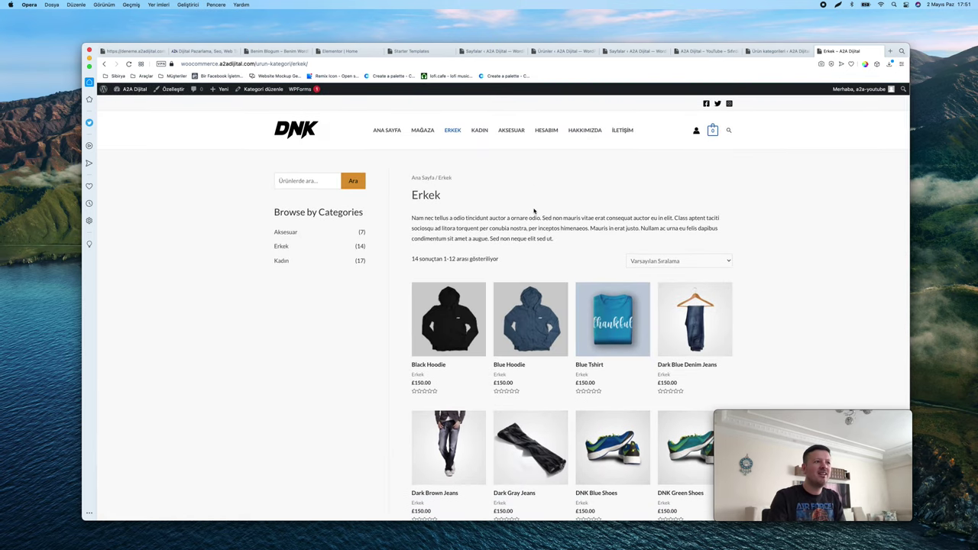
{"action": "scroll", "coordinate": [264, 89], "scroll_direction": "up", "scroll_amount": 5}
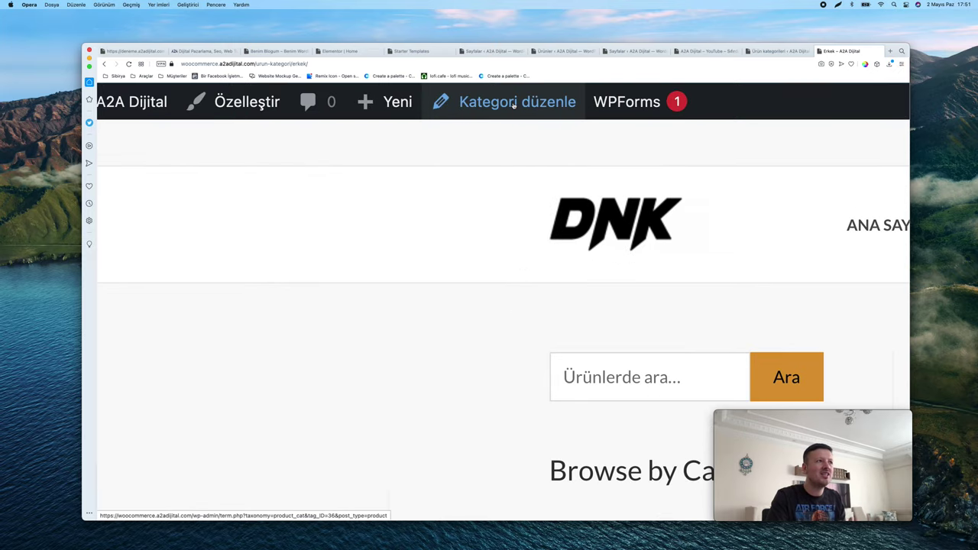
Delete the blank lines at the start of the Erkek category description and save
{"action": "left_click", "coordinate": [514, 105]}
{"action": "scroll", "coordinate": [489, 101], "scroll_direction": "down", "scroll_amount": 5}
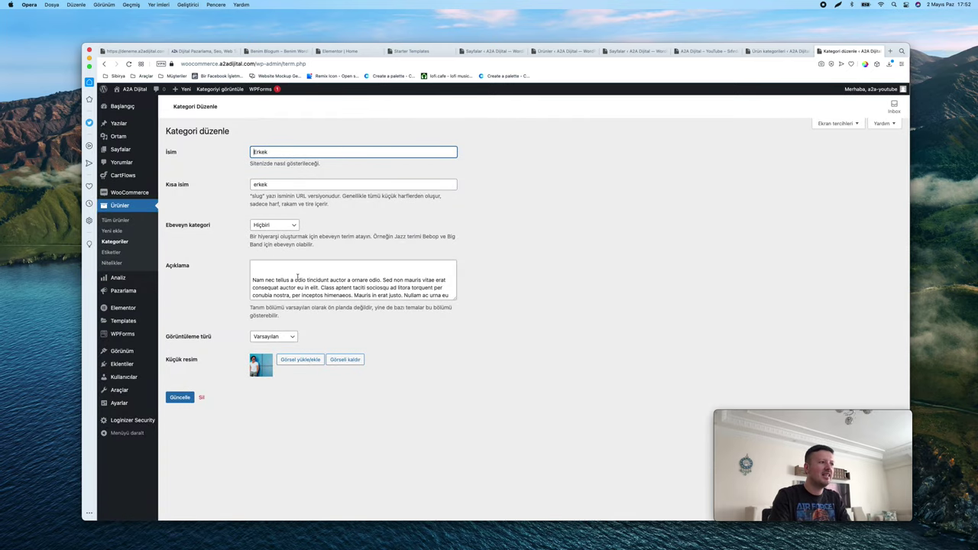
{"action": "left_click", "coordinate": [297, 277]}
{"action": "left_click", "coordinate": [554, 282]}
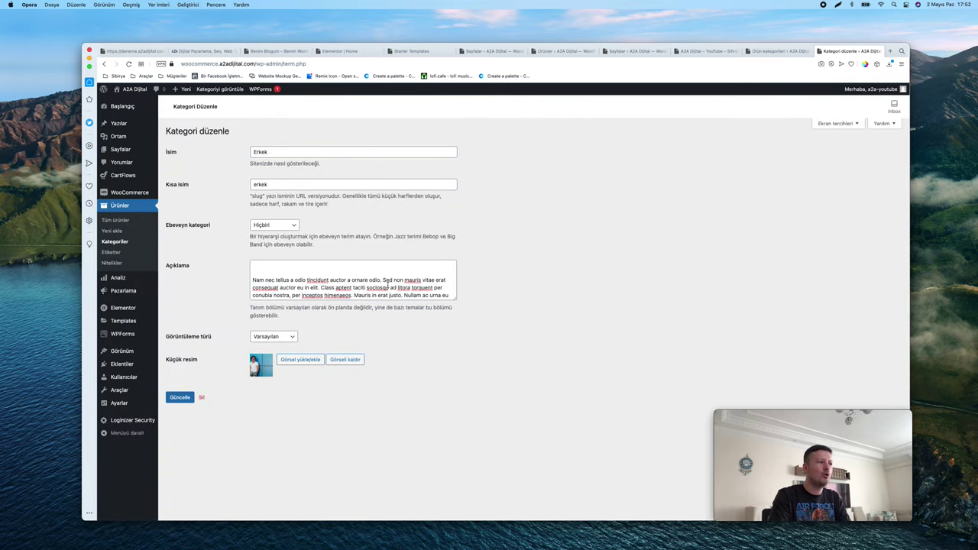
{"action": "scroll", "coordinate": [388, 285], "scroll_direction": "down", "scroll_amount": 2}
{"action": "scroll", "coordinate": [388, 285], "scroll_direction": "up", "scroll_amount": 2}
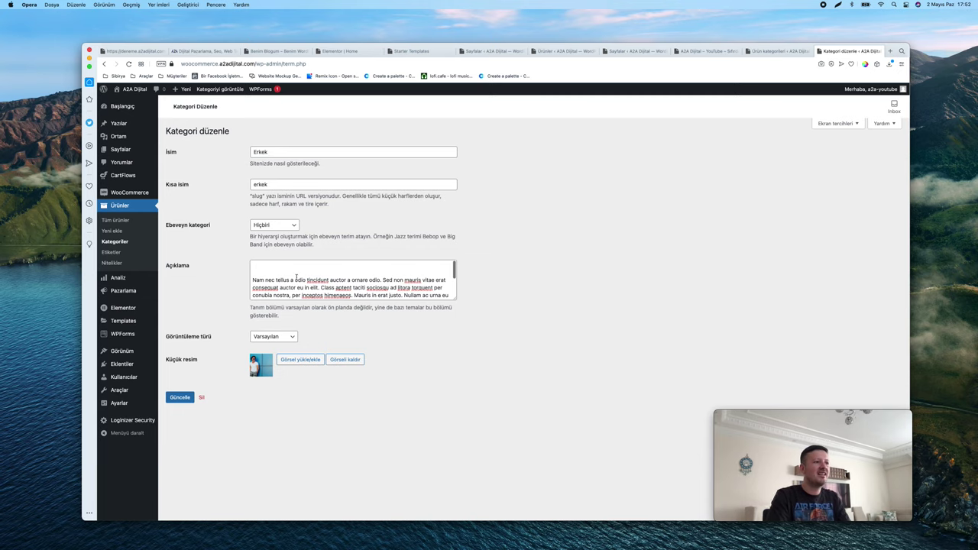
{"action": "left_click_drag", "start_coordinate": [455, 300], "coordinate": [455, 348]}
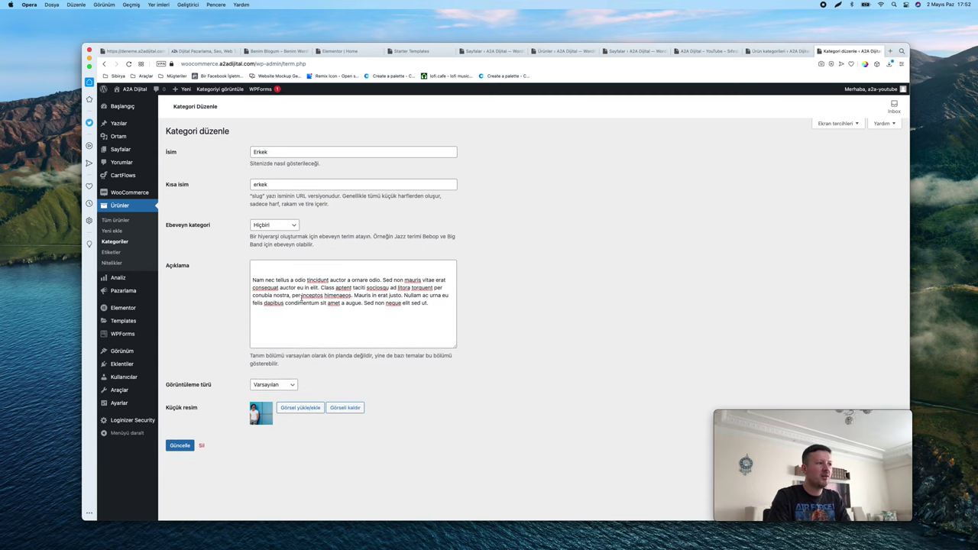
{"action": "left_click", "coordinate": [254, 280]}
{"action": "key", "text": "BackSpace"}
{"action": "key", "text": "BackSpace"}
{"action": "left_click", "coordinate": [181, 446]}
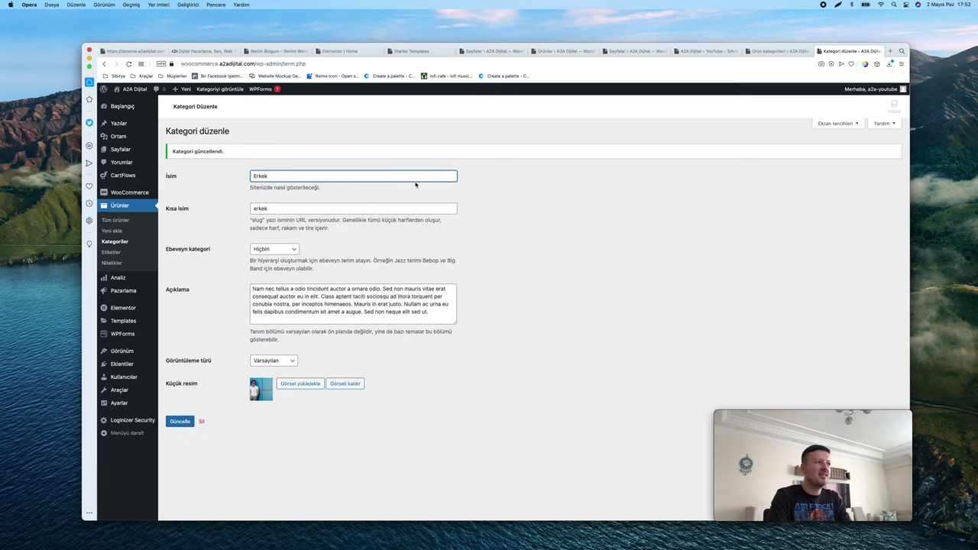
Return to the product categories list and reopen the Erkek category
{"action": "left_click", "coordinate": [116, 241]}
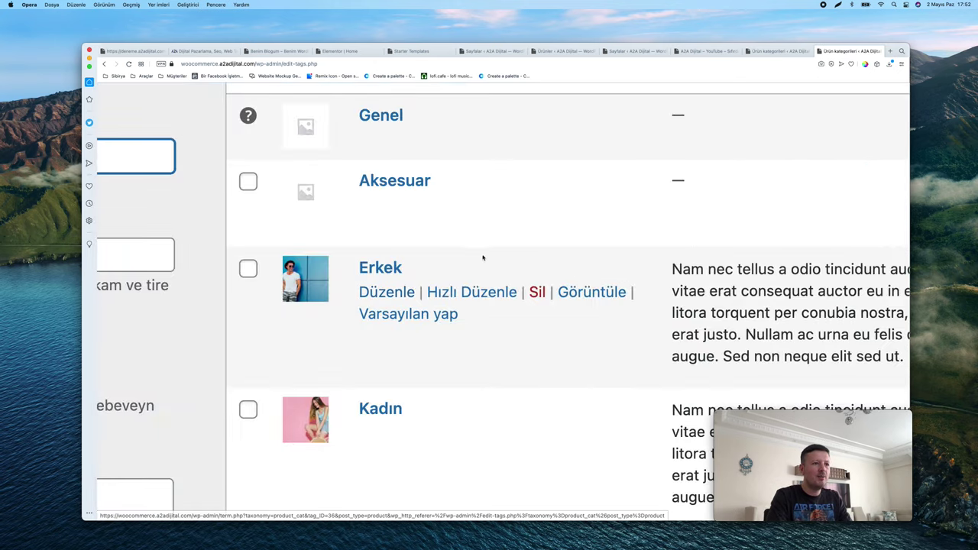
{"action": "left_click", "coordinate": [515, 252]}
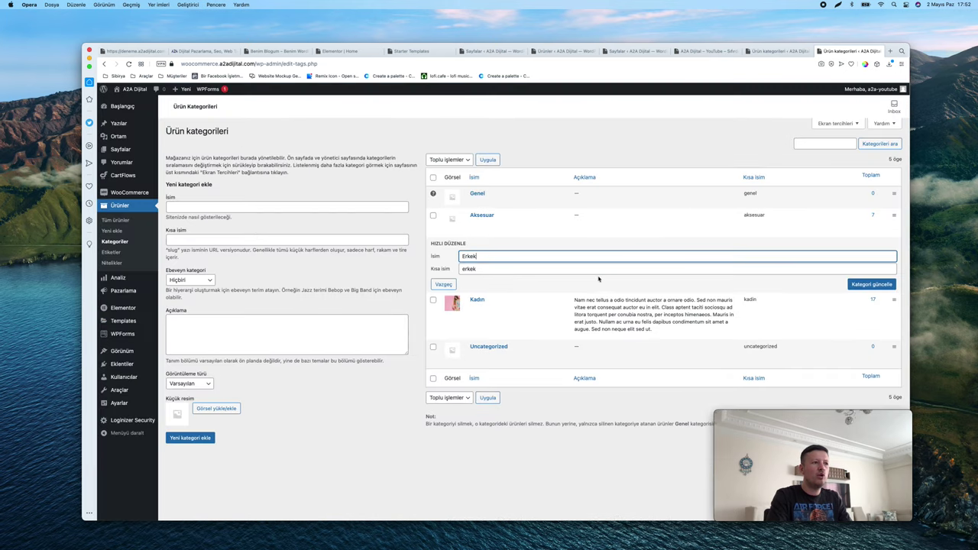
{"action": "key", "text": "Return"}
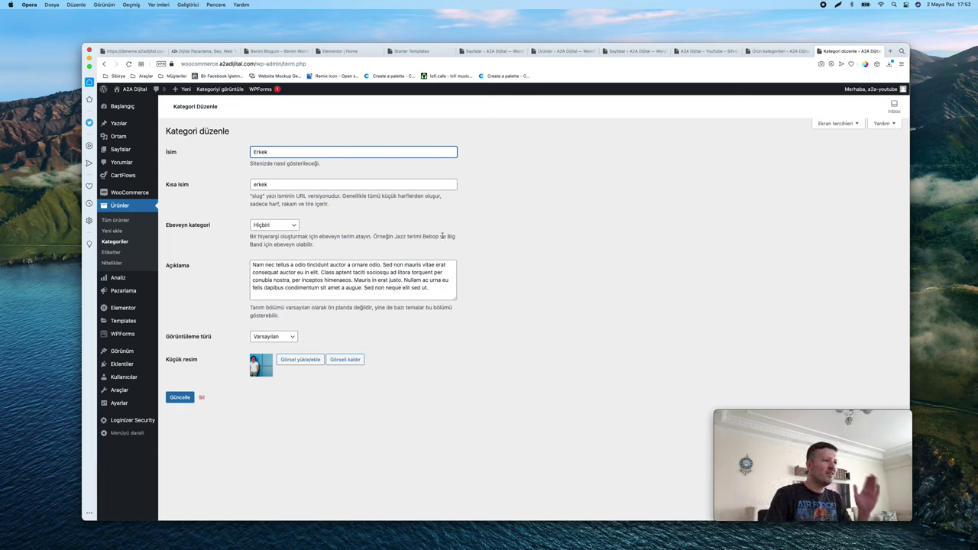
Browse through the list of all products
{"action": "left_click", "coordinate": [123, 220]}
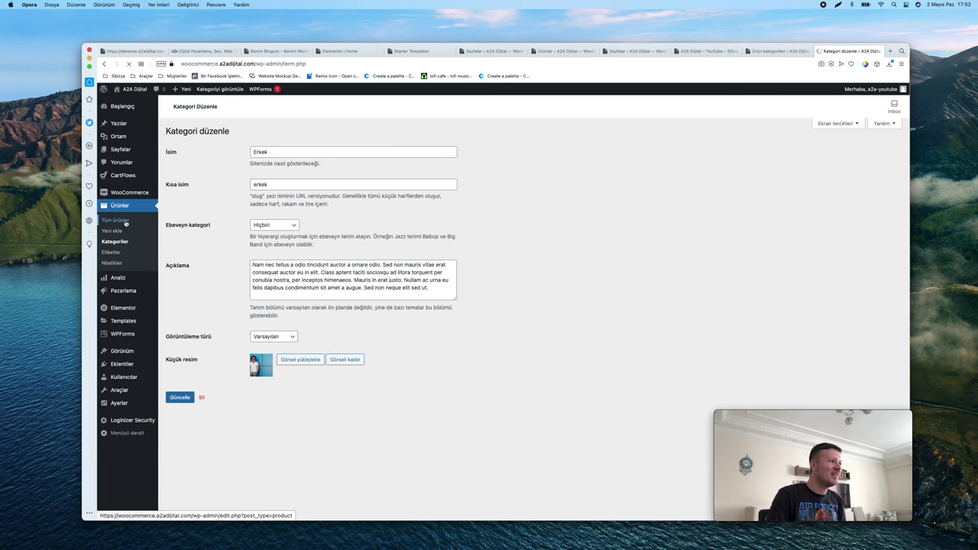
{"action": "scroll", "coordinate": [566, 236], "scroll_direction": "down", "scroll_amount": 5}
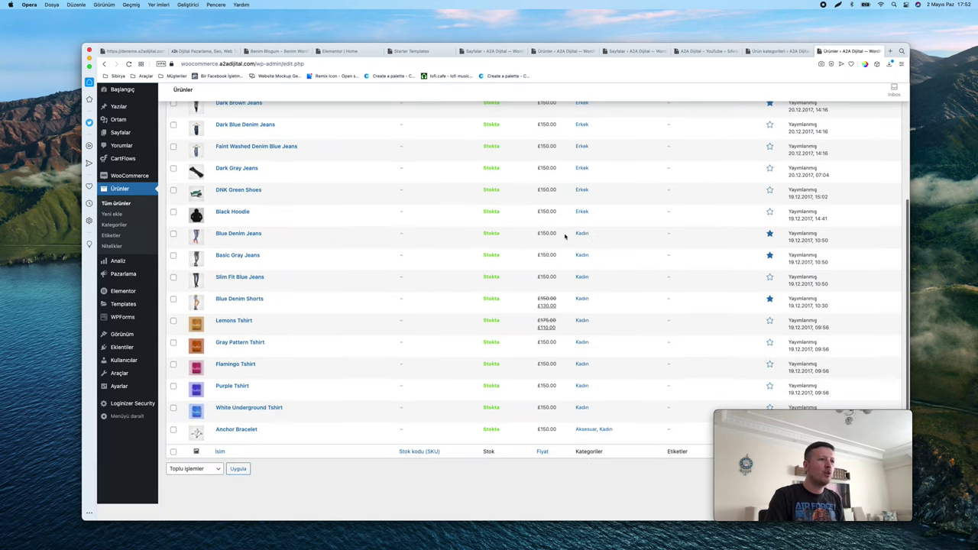
{"action": "scroll", "coordinate": [406, 329], "scroll_direction": "up", "scroll_amount": 5}
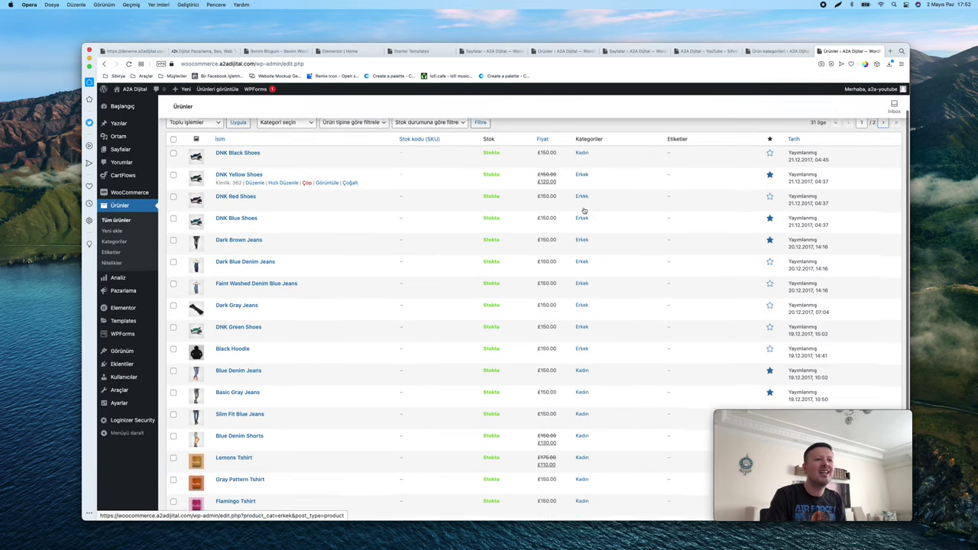
{"action": "scroll", "coordinate": [581, 203], "scroll_direction": "down", "scroll_amount": 5}
{"action": "scroll", "coordinate": [582, 207], "scroll_direction": "up", "scroll_amount": 5}
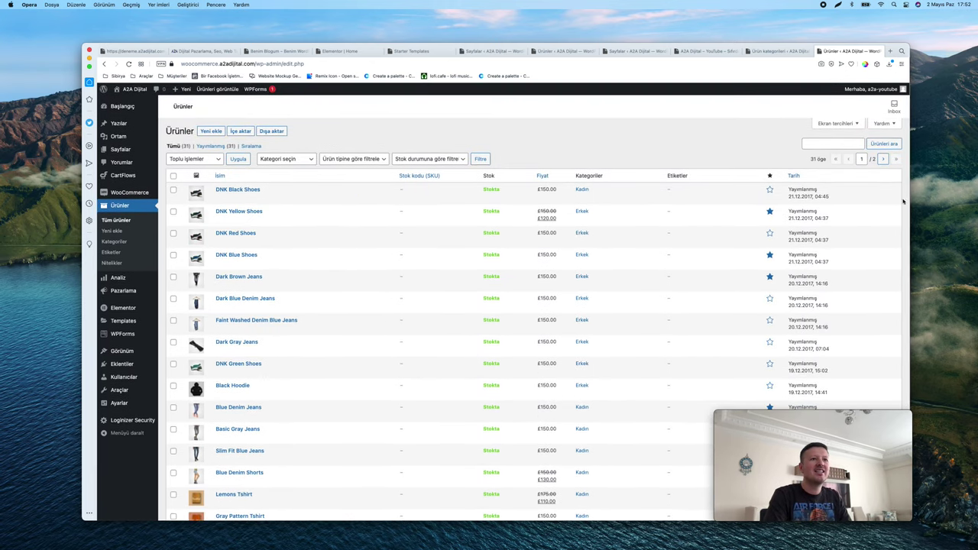
{"action": "scroll", "coordinate": [770, 193], "scroll_direction": "up", "scroll_amount": 5}
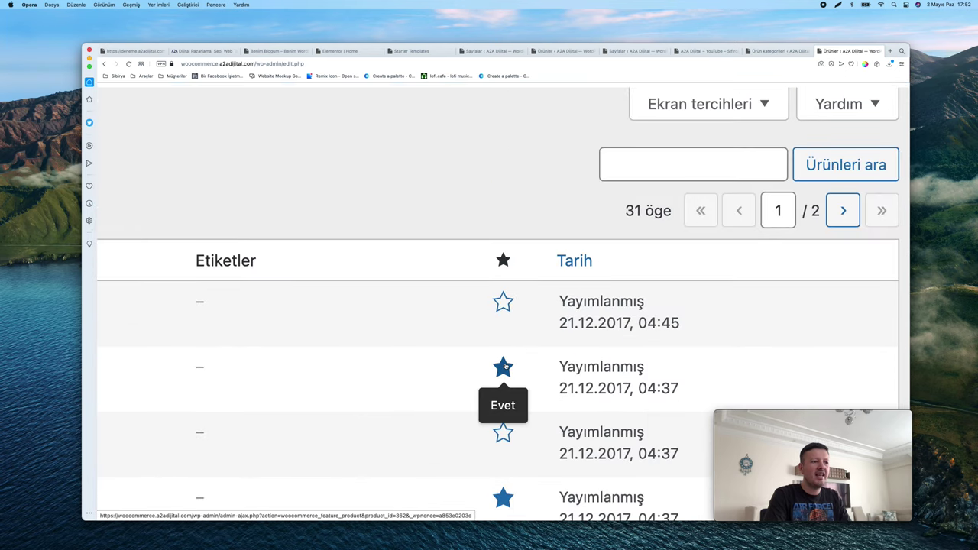
{"action": "scroll", "coordinate": [504, 366], "scroll_direction": "down", "scroll_amount": 5}
{"action": "scroll", "coordinate": [639, 229], "scroll_direction": "down", "scroll_amount": 5}
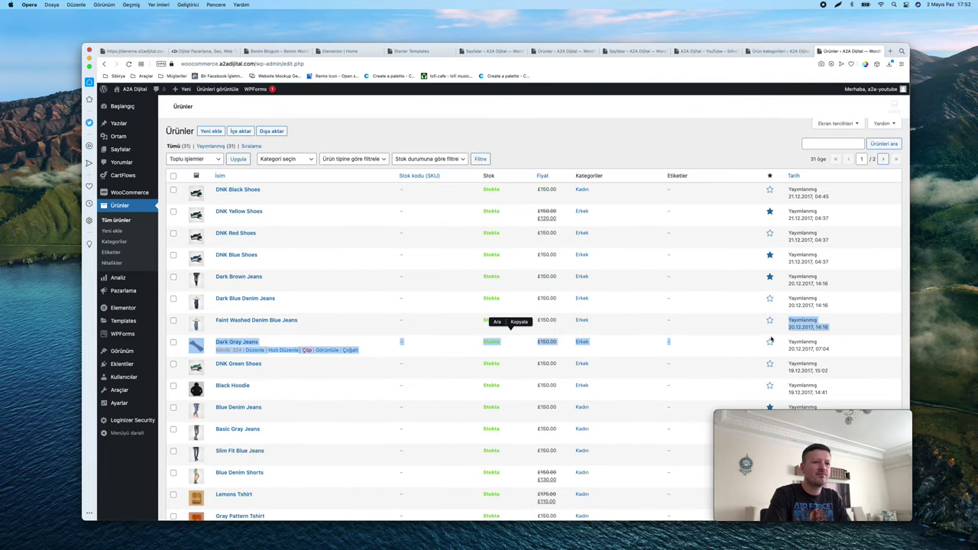
{"action": "scroll", "coordinate": [458, 229], "scroll_direction": "up", "scroll_amount": 3}
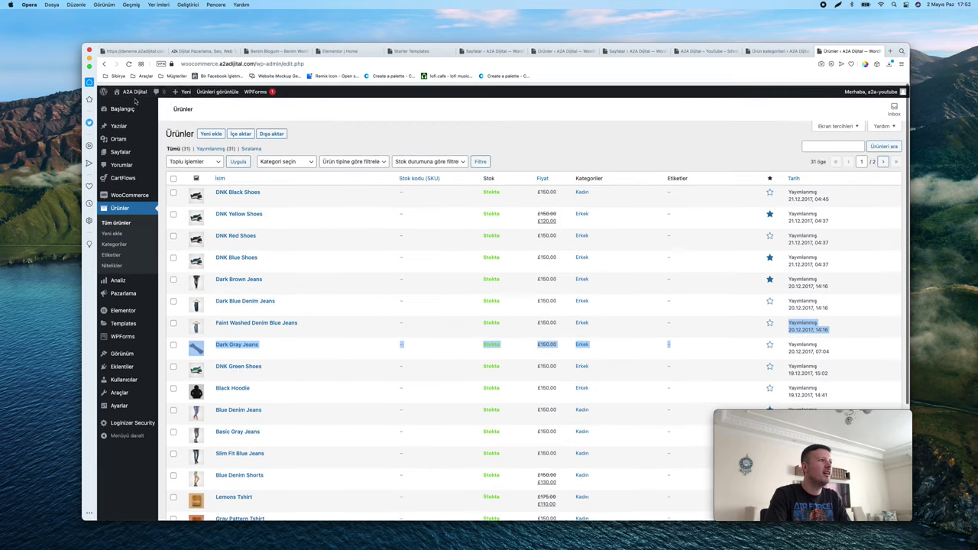
Open the live storefront in a new tab and review the pound-priced Featured Products
{"action": "right_click", "coordinate": [129, 101]}
{"action": "left_click", "coordinate": [141, 104]}
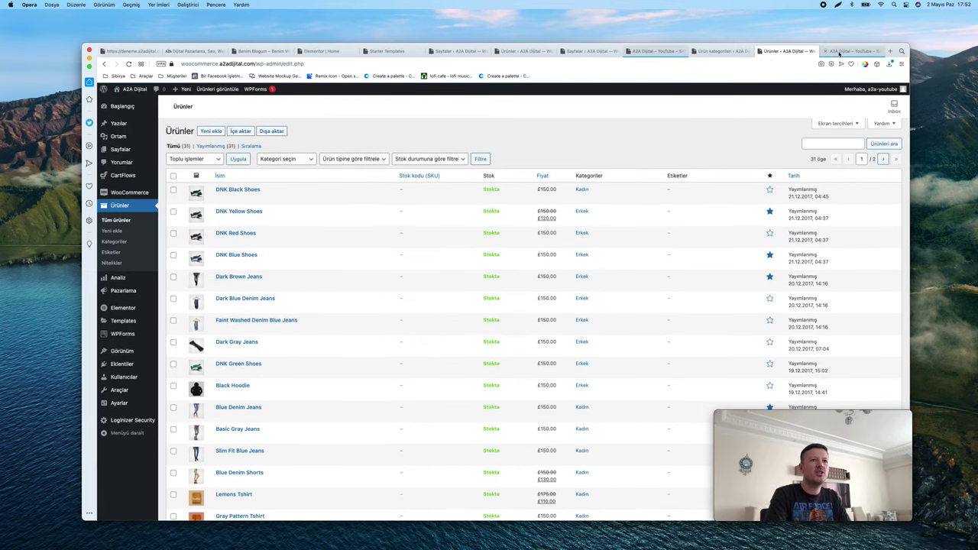
{"action": "scroll", "coordinate": [486, 229], "scroll_direction": "down", "scroll_amount": 15}
{"action": "scroll", "coordinate": [453, 384], "scroll_direction": "up", "scroll_amount": 5}
{"action": "scroll", "coordinate": [452, 384], "scroll_direction": "down", "scroll_amount": 1}
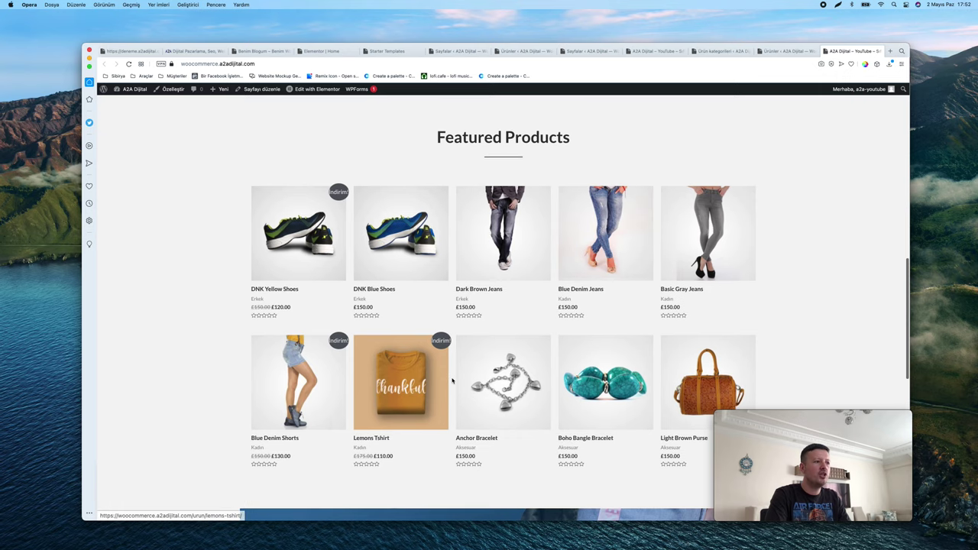
{"action": "scroll", "coordinate": [434, 306], "scroll_direction": "down", "scroll_amount": 2}
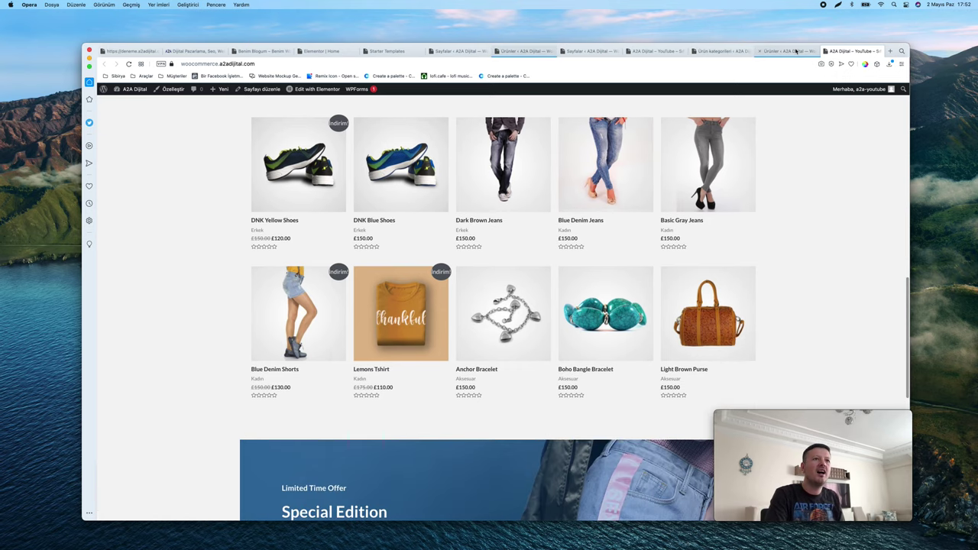
{"action": "scroll", "coordinate": [503, 313], "scroll_direction": "up", "scroll_amount": 10}
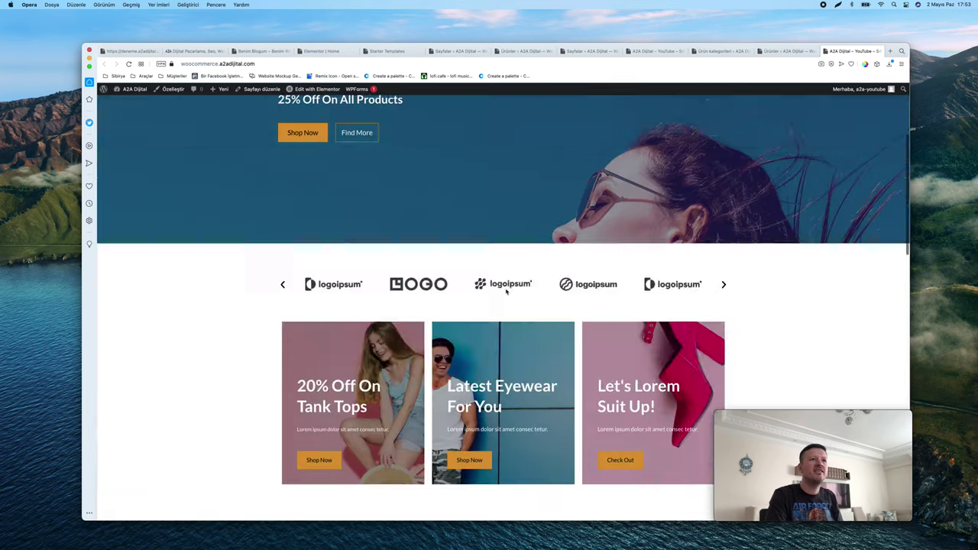
In WooCommerce settings, set the store location to Türkiye — Kayseri
{"action": "left_click", "coordinate": [722, 50]}
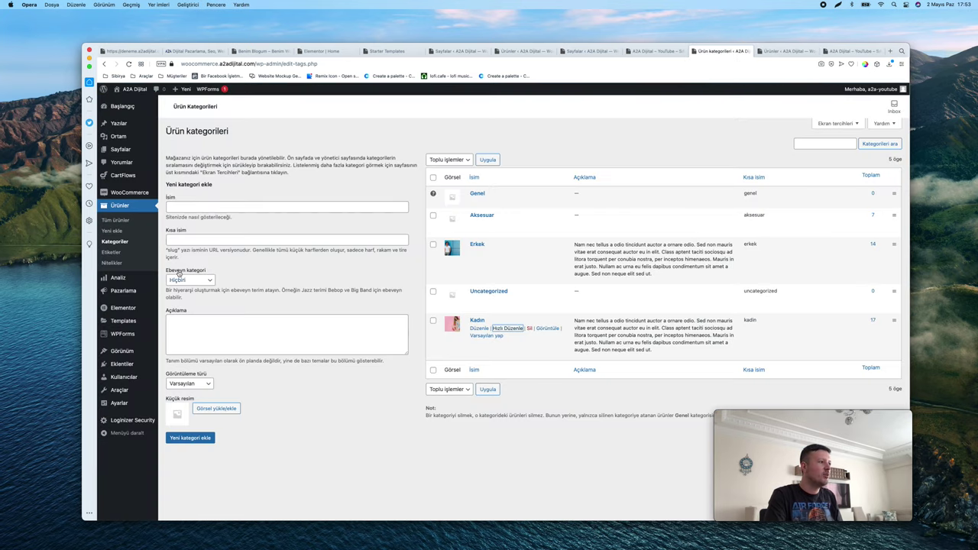
{"action": "mouse_move", "coordinate": [129, 192]}
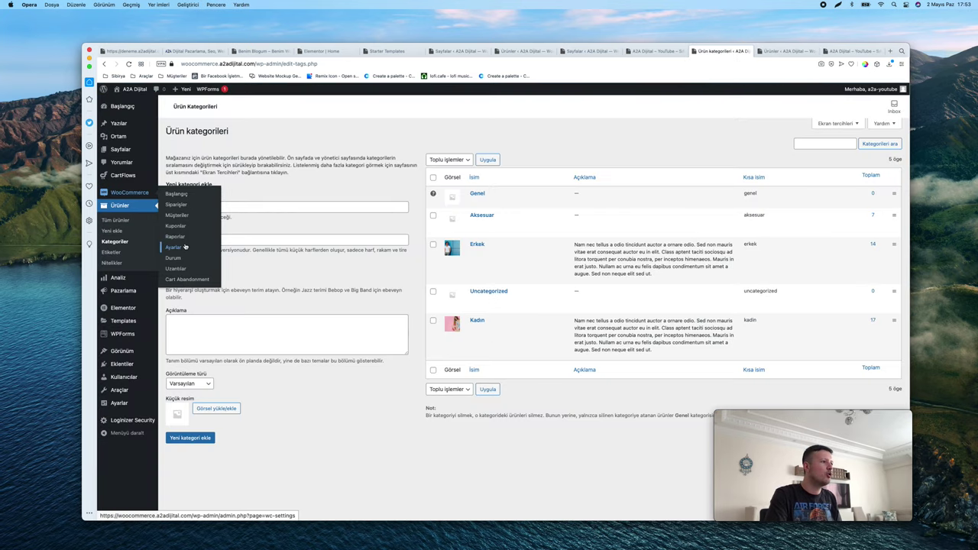
{"action": "left_click", "coordinate": [184, 246]}
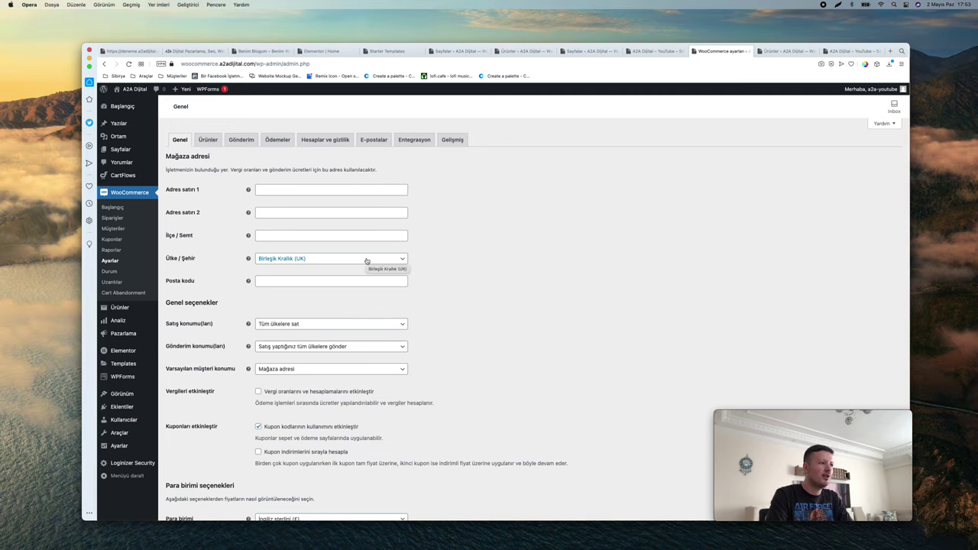
{"action": "left_click", "coordinate": [366, 261]}
{"action": "type", "text": "Türk"}
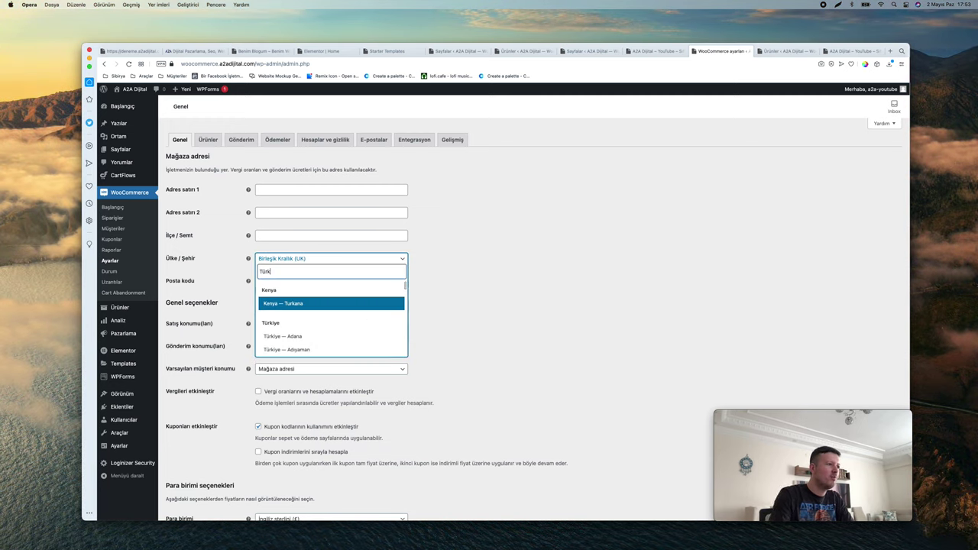
{"action": "key", "text": "Down"}
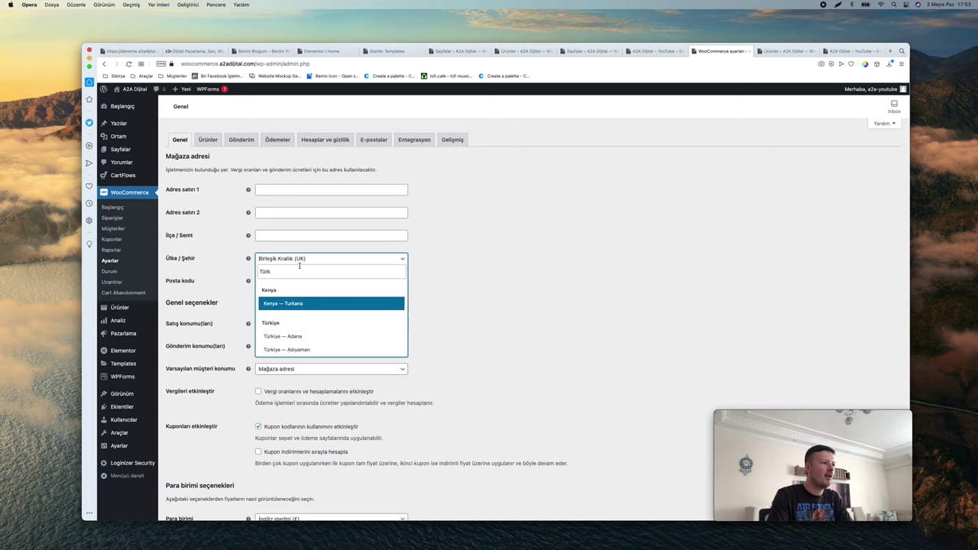
{"action": "type", "text": "Kayser"}
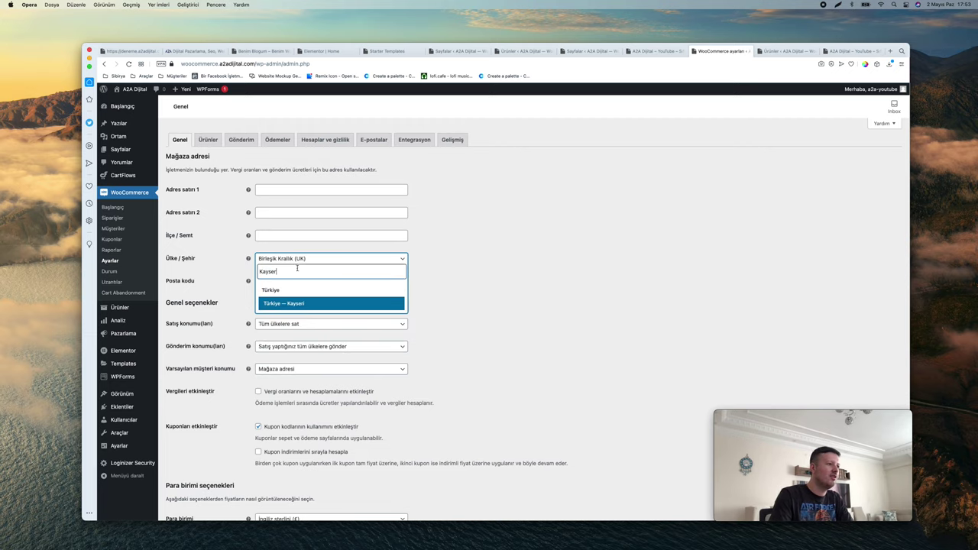
{"action": "left_click", "coordinate": [290, 304]}
Set the currency to Türk lirası (₺) and save the settings
{"action": "scroll", "coordinate": [485, 301], "scroll_direction": "down", "scroll_amount": 5}
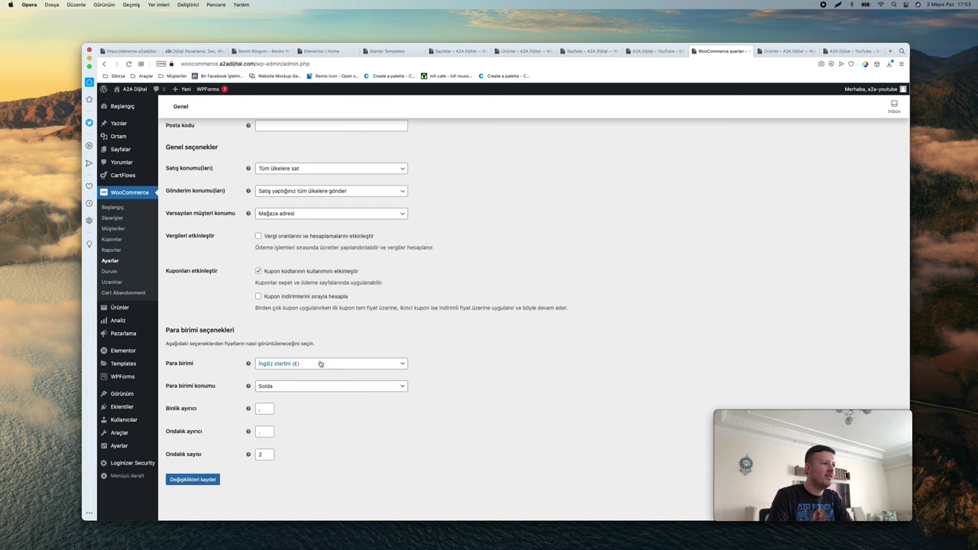
{"action": "left_click", "coordinate": [321, 364]}
{"action": "type", "text": "Türk"}
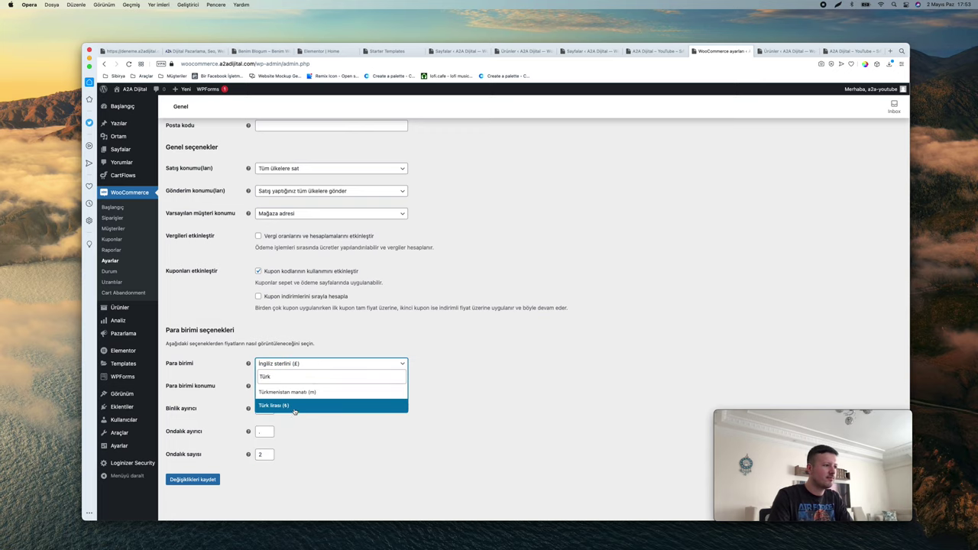
{"action": "left_click", "coordinate": [289, 405]}
{"action": "left_click", "coordinate": [193, 481]}
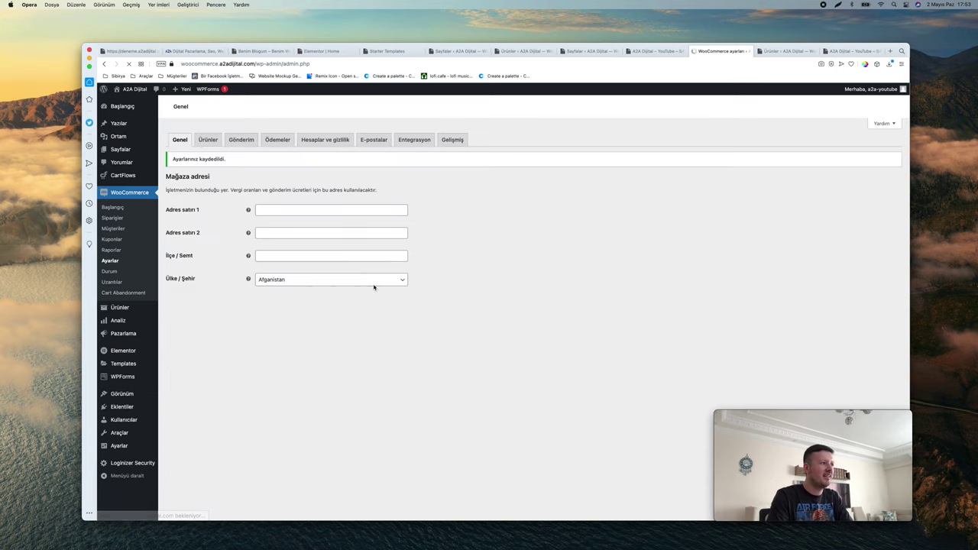
On the storefront, open the DNK Blue Shoes product from Featured Products
{"action": "left_click", "coordinate": [658, 51]}
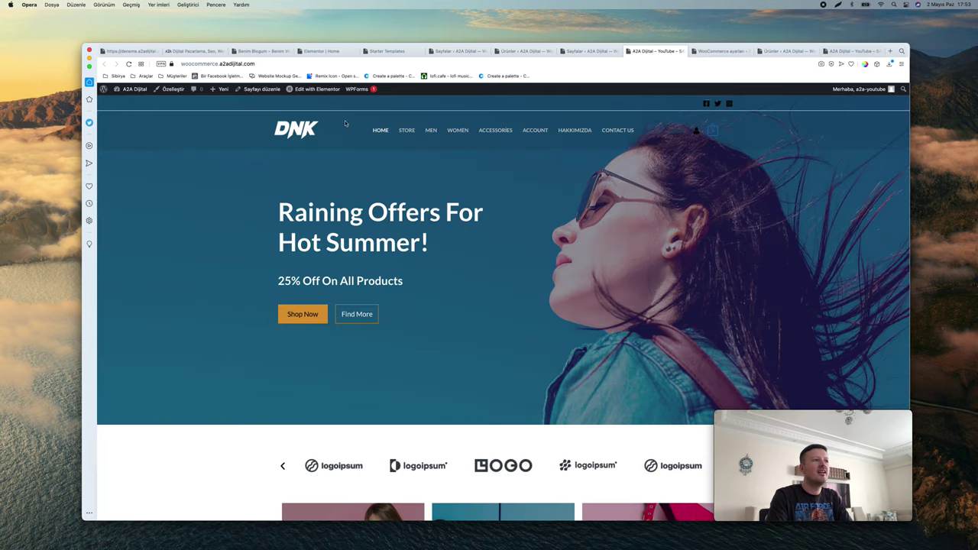
{"action": "scroll", "coordinate": [186, 162], "scroll_direction": "down", "scroll_amount": 5}
{"action": "scroll", "coordinate": [186, 162], "scroll_direction": "down", "scroll_amount": 12}
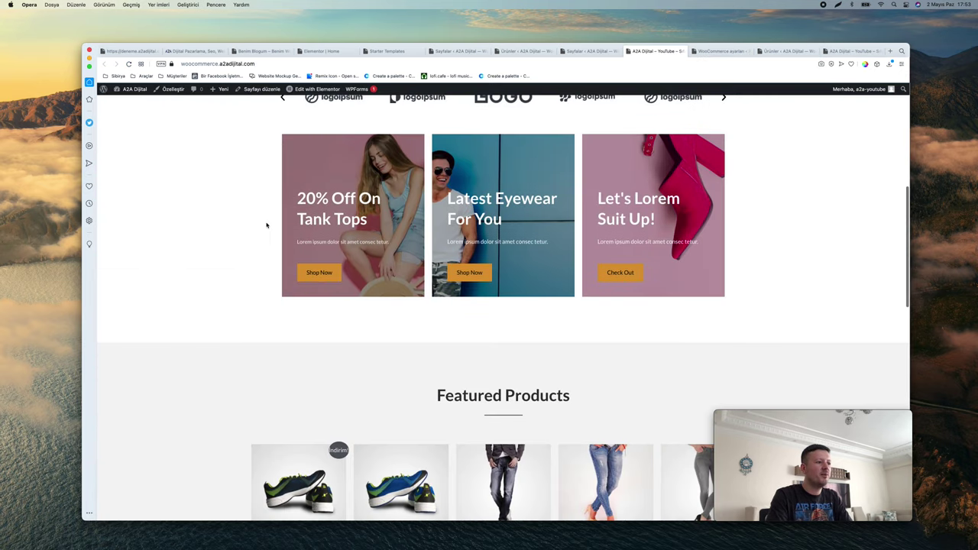
{"action": "scroll", "coordinate": [359, 284], "scroll_direction": "up", "scroll_amount": 5}
{"action": "scroll", "coordinate": [358, 284], "scroll_direction": "down", "scroll_amount": 4}
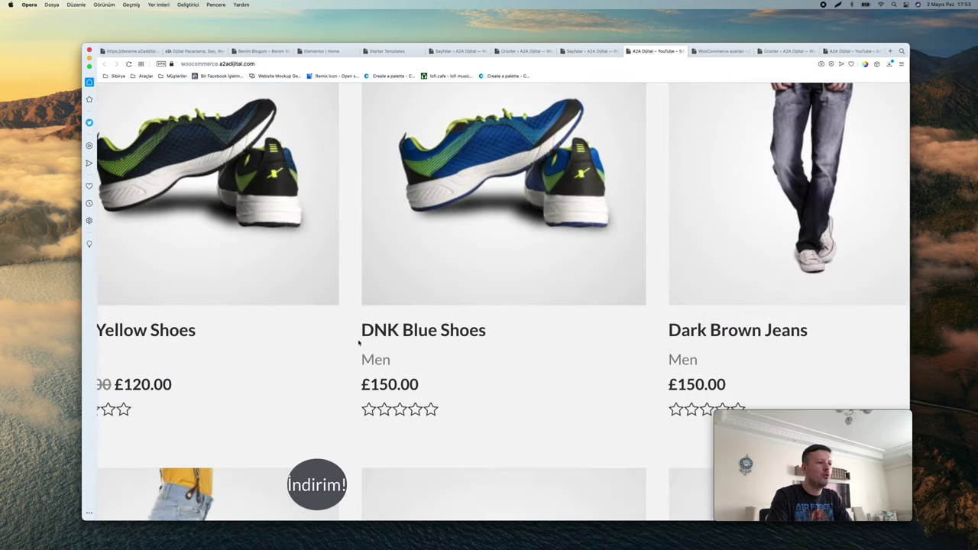
{"action": "scroll", "coordinate": [364, 379], "scroll_direction": "down", "scroll_amount": 5}
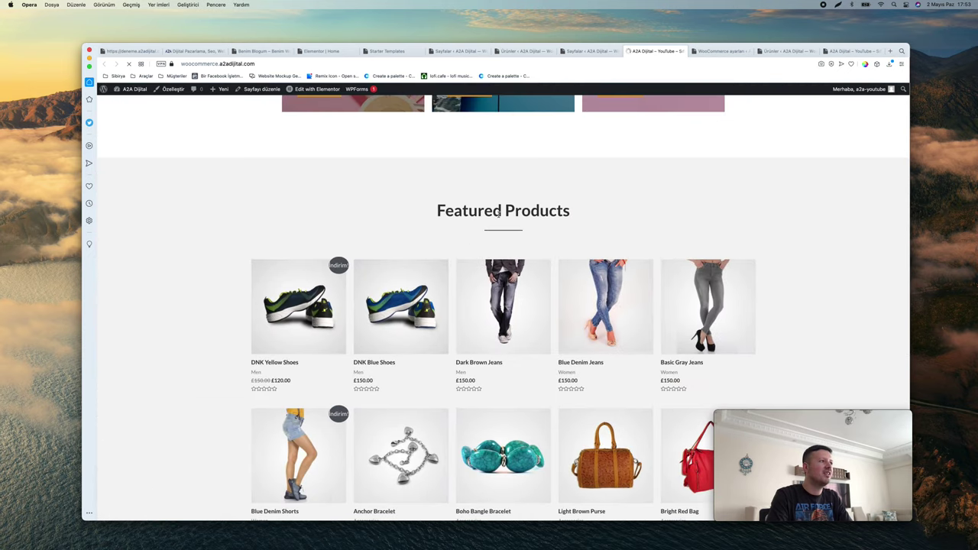
{"action": "scroll", "coordinate": [498, 214], "scroll_direction": "down", "scroll_amount": 1}
{"action": "left_click", "coordinate": [403, 281]}
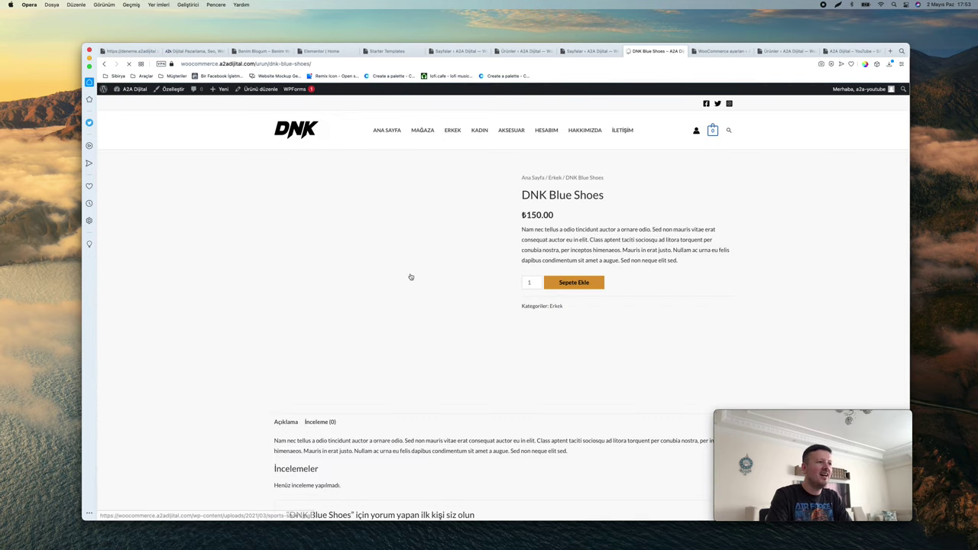
Confirm the ₺150.00 price and open DNK Blue Shoes in the admin editor
{"action": "scroll", "coordinate": [619, 277], "scroll_direction": "down", "scroll_amount": 5}
{"action": "scroll", "coordinate": [618, 252], "scroll_direction": "up", "scroll_amount": 5}
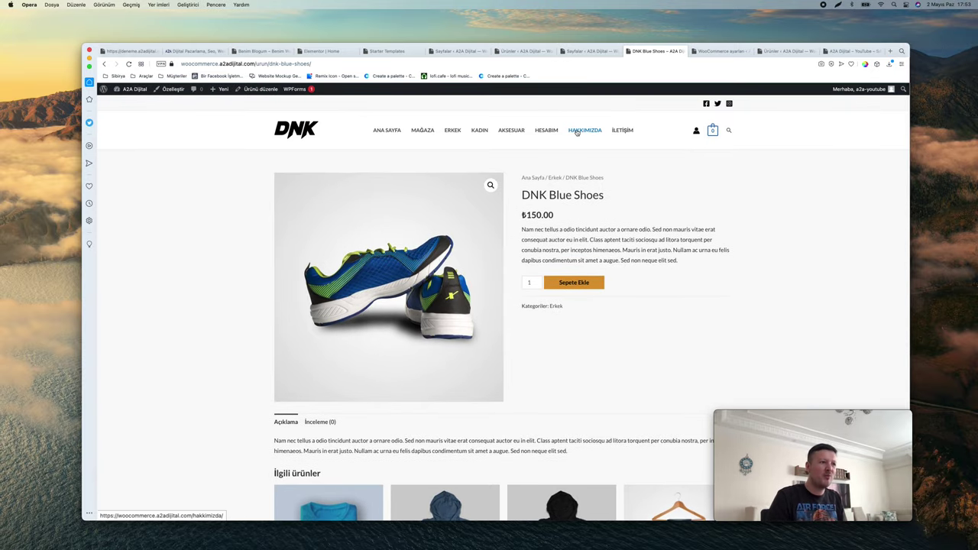
{"action": "scroll", "coordinate": [579, 284], "scroll_direction": "down", "scroll_amount": 5}
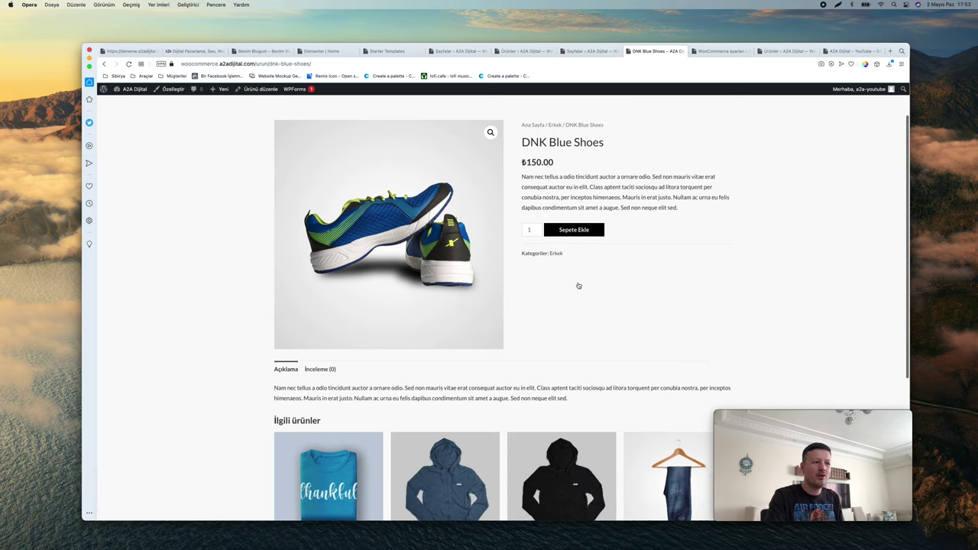
{"action": "scroll", "coordinate": [579, 285], "scroll_direction": "up", "scroll_amount": 5}
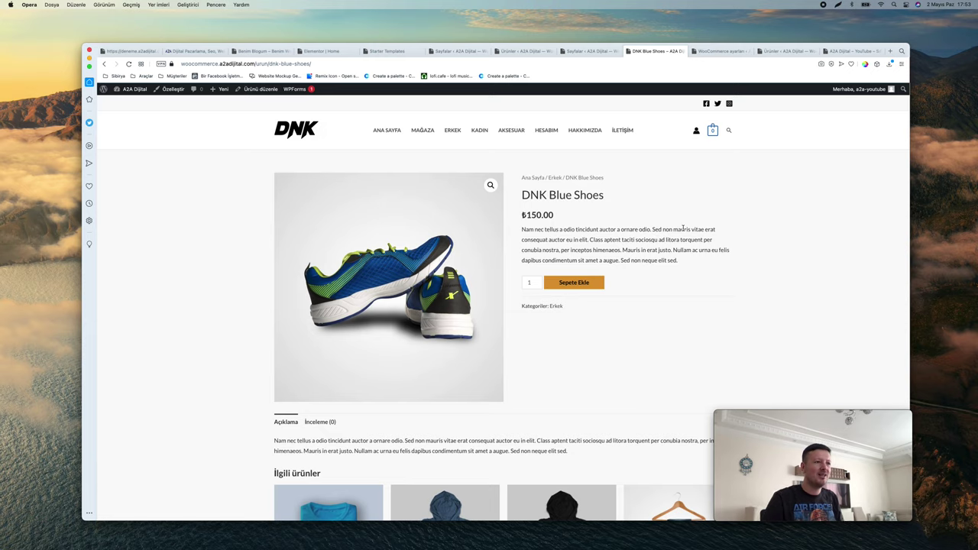
{"action": "left_click", "coordinate": [256, 88]}
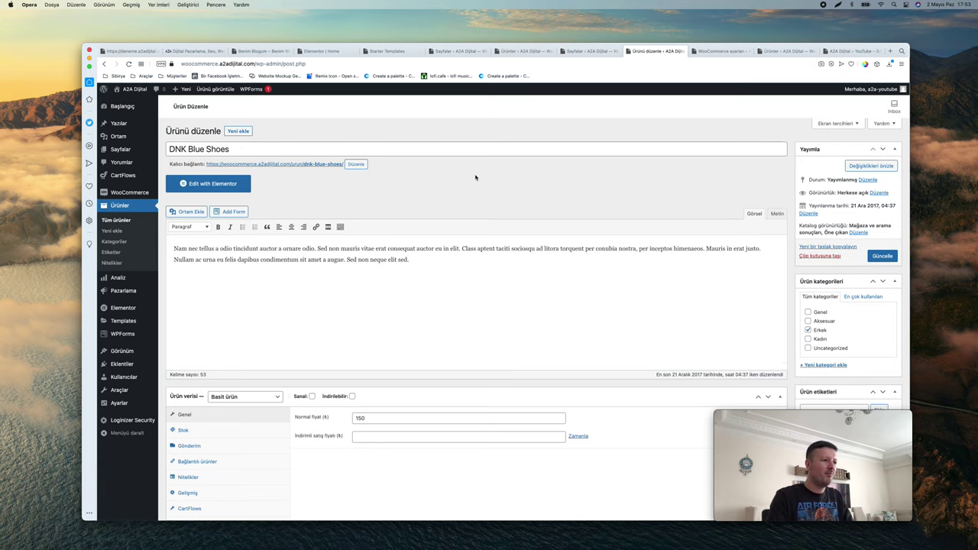
Open the DNK Blue Shoes public product page in a new tab
{"action": "scroll", "coordinate": [475, 178], "scroll_direction": "down", "scroll_amount": 4}
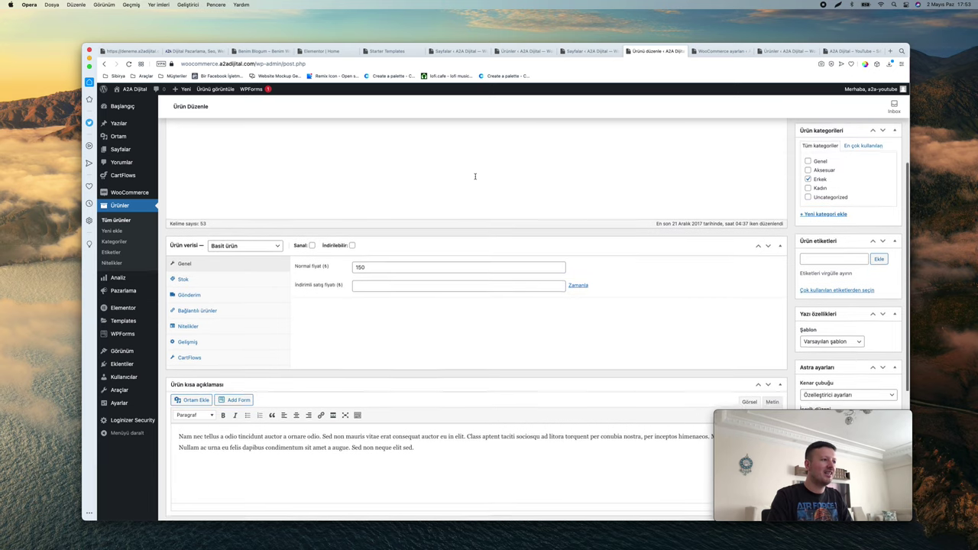
{"action": "scroll", "coordinate": [475, 177], "scroll_direction": "down", "scroll_amount": 6}
{"action": "scroll", "coordinate": [475, 177], "scroll_direction": "up", "scroll_amount": 10}
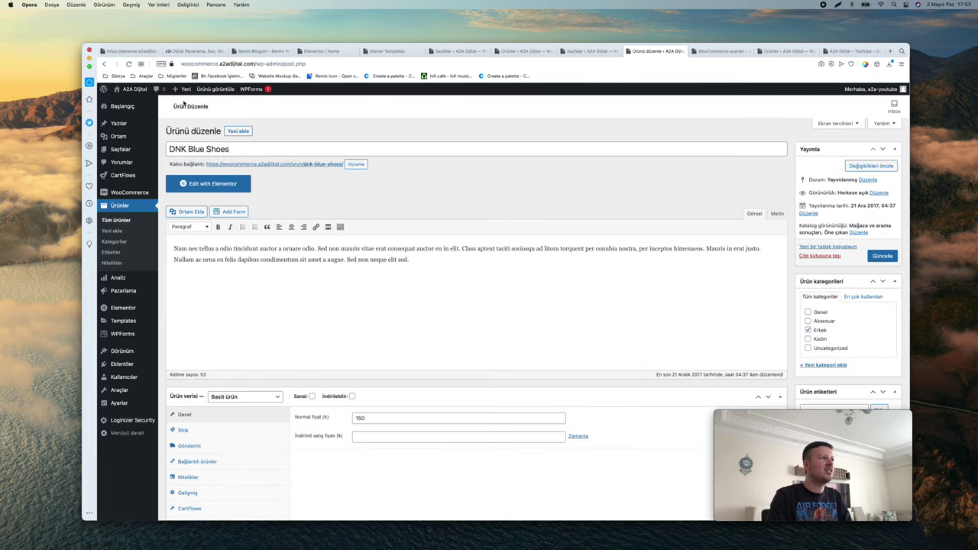
{"action": "right_click", "coordinate": [130, 102]}
{"action": "left_click", "coordinate": [475, 174]}
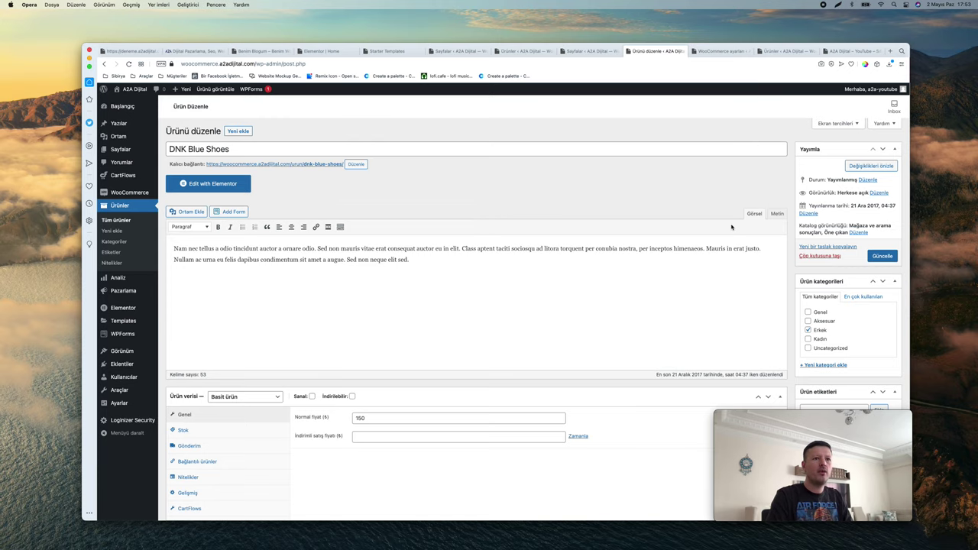
{"action": "right_click", "coordinate": [309, 164]}
{"action": "left_click", "coordinate": [337, 165]}
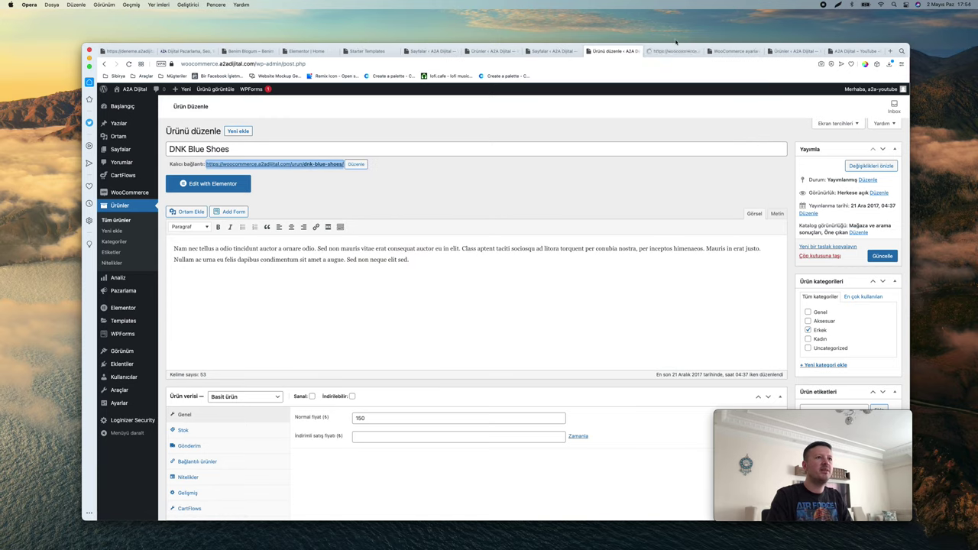
{"action": "left_click", "coordinate": [669, 51]}
Select the description on the product page and the short description in the editor
{"action": "left_click_drag", "start_coordinate": [526, 192], "coordinate": [575, 196]}
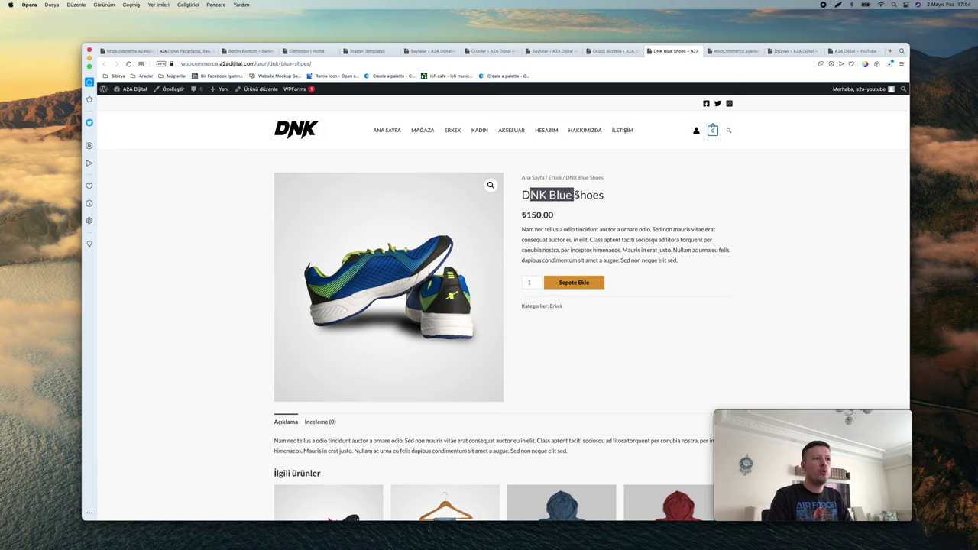
{"action": "left_click_drag", "start_coordinate": [678, 260], "coordinate": [537, 227]}
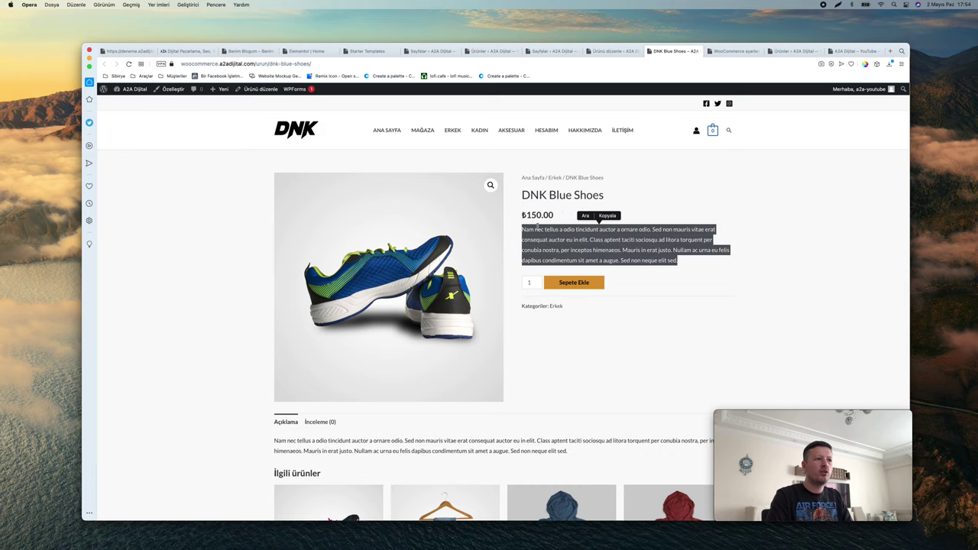
{"action": "left_click", "coordinate": [624, 52]}
{"action": "scroll", "coordinate": [395, 279], "scroll_direction": "down", "scroll_amount": 10}
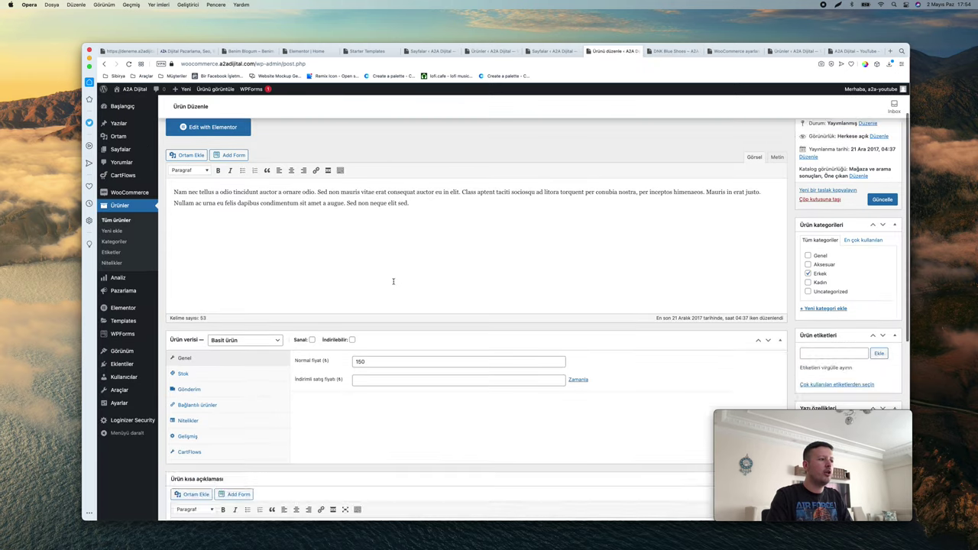
{"action": "triple_click", "coordinate": [194, 191]}
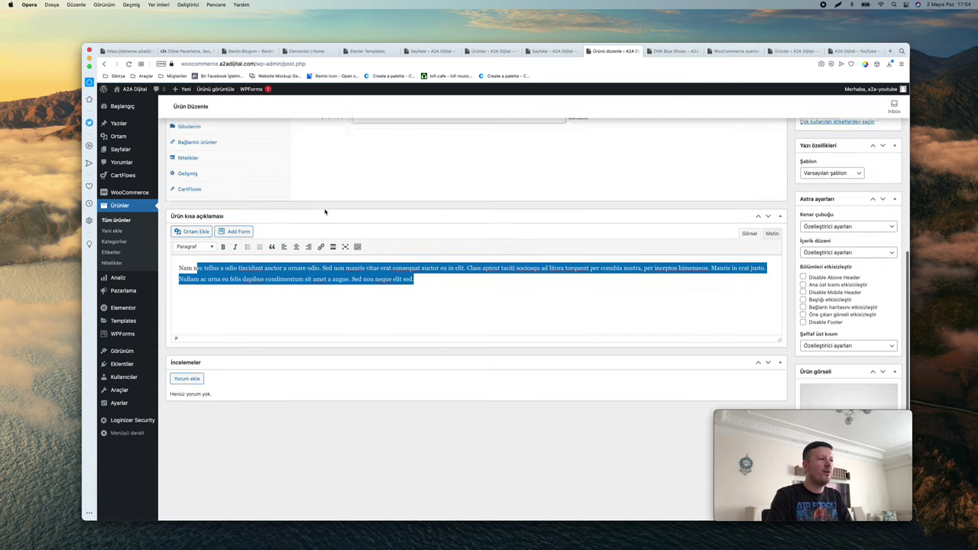
{"action": "scroll", "coordinate": [471, 230], "scroll_direction": "up", "scroll_amount": 10}
Compare the description text between the product page and the edit screen again
{"action": "key", "text": "ctrl+Tab"}
{"action": "scroll", "coordinate": [471, 213], "scroll_direction": "down", "scroll_amount": 3}
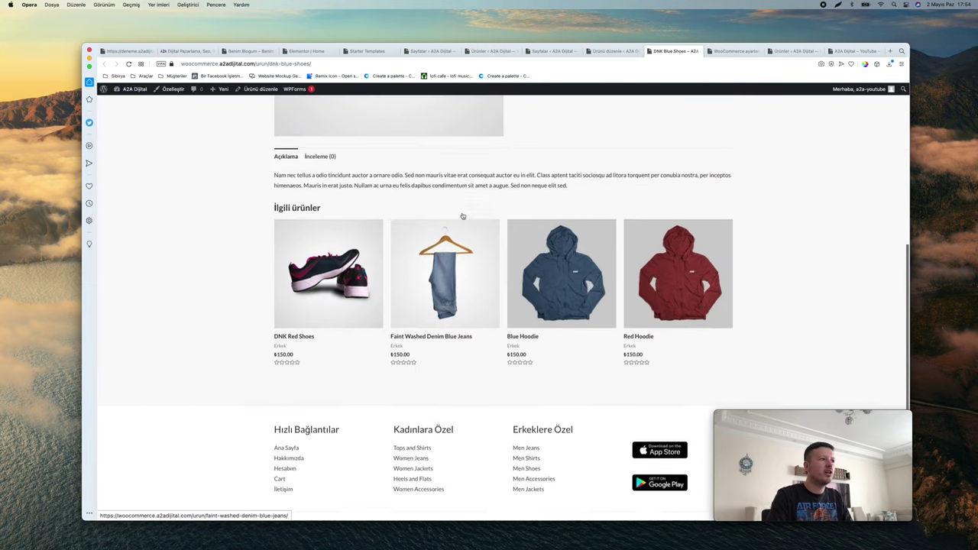
{"action": "scroll", "coordinate": [471, 213], "scroll_direction": "up", "scroll_amount": 1}
{"action": "triple_click", "coordinate": [459, 235]}
{"action": "left_click", "coordinate": [613, 52]}
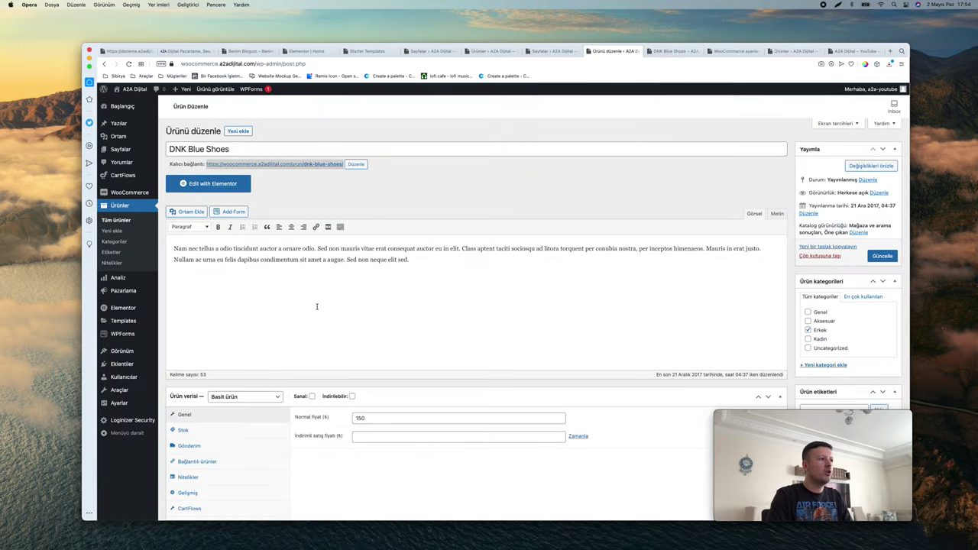
{"action": "left_click_drag", "start_coordinate": [419, 270], "coordinate": [296, 249]}
{"action": "scroll", "coordinate": [830, 321], "scroll_direction": "down", "scroll_amount": 10}
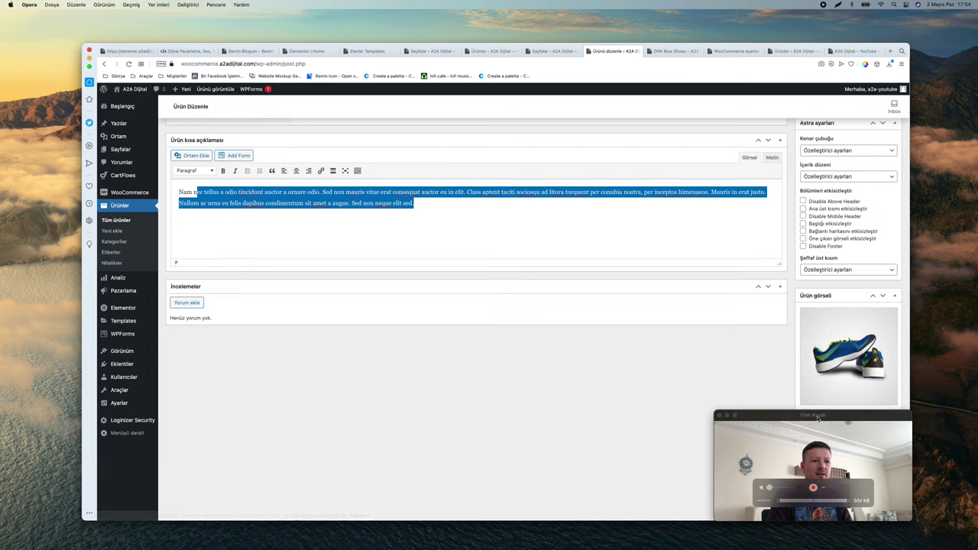
{"action": "left_click_drag", "start_coordinate": [833, 416], "coordinate": [696, 401]}
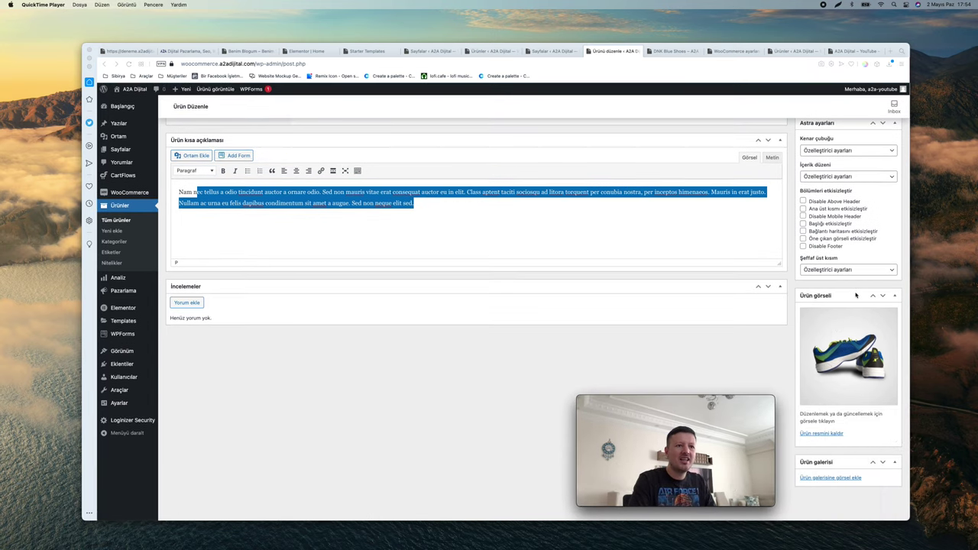
{"action": "left_click", "coordinate": [833, 479]}
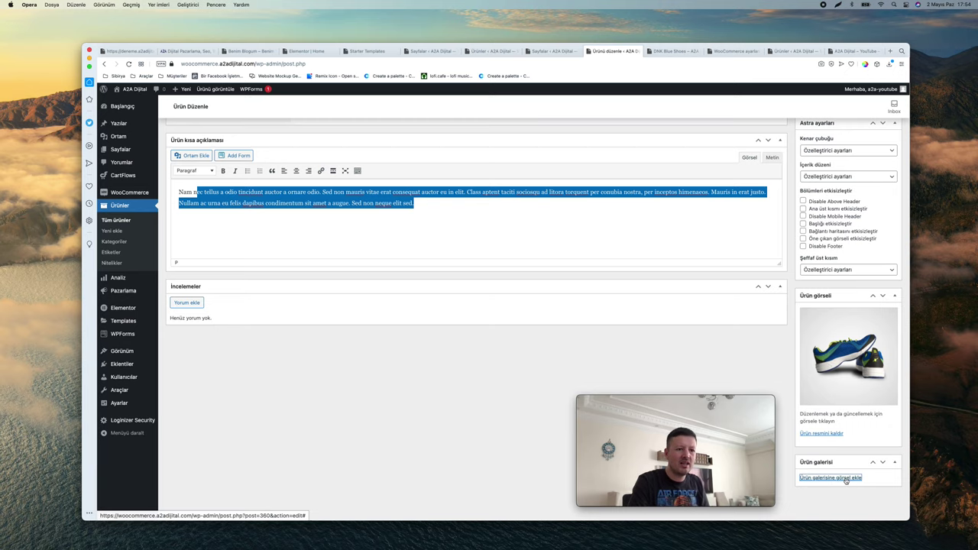
Add product-m-jeans3.jpg from the media library to the DNK Blue Shoes gallery and update the product
{"action": "left_click", "coordinate": [844, 478]}
{"action": "left_click", "coordinate": [189, 121]}
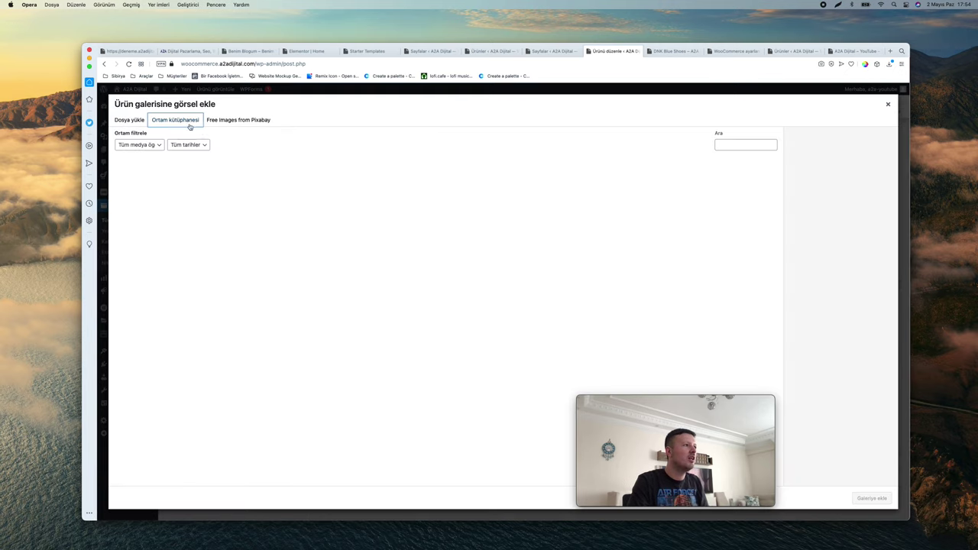
{"action": "scroll", "coordinate": [567, 241], "scroll_direction": "down", "scroll_amount": 2}
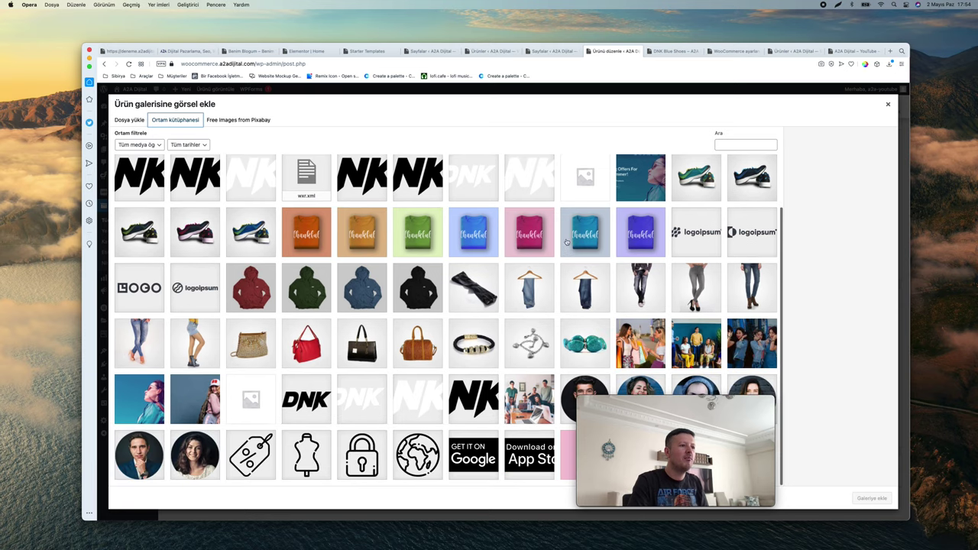
{"action": "left_click", "coordinate": [530, 283]}
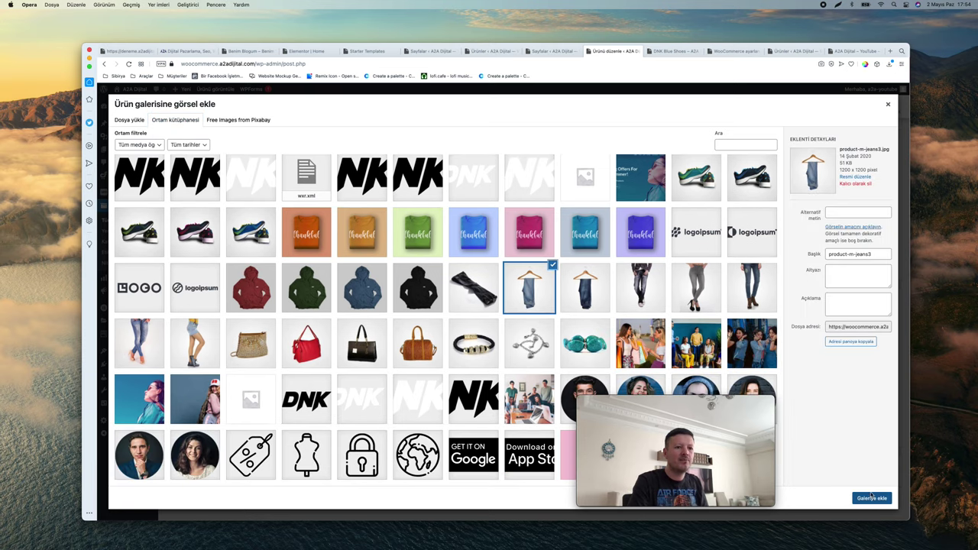
{"action": "left_click", "coordinate": [872, 498]}
{"action": "scroll", "coordinate": [863, 481], "scroll_direction": "down", "scroll_amount": 1}
{"action": "scroll", "coordinate": [840, 398], "scroll_direction": "up", "scroll_amount": 10}
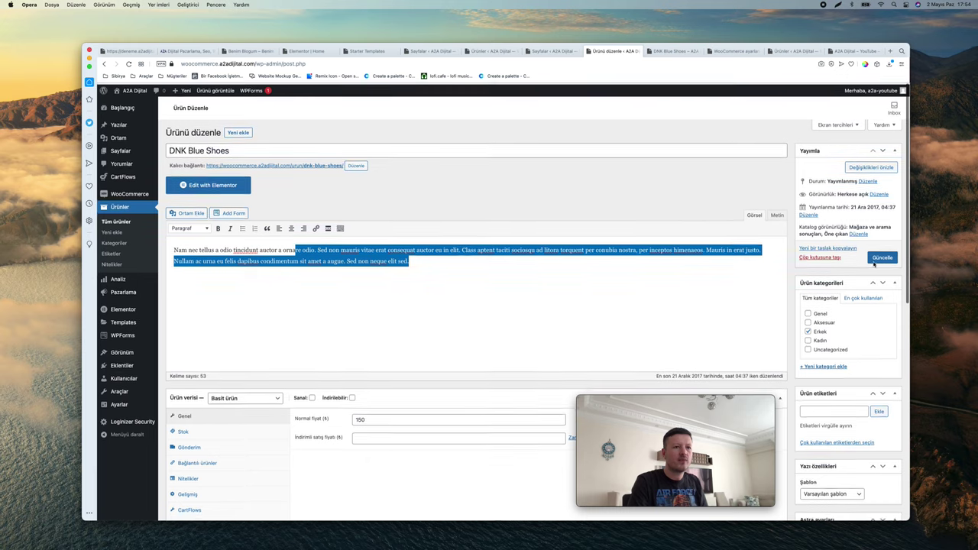
{"action": "left_click", "coordinate": [877, 259]}
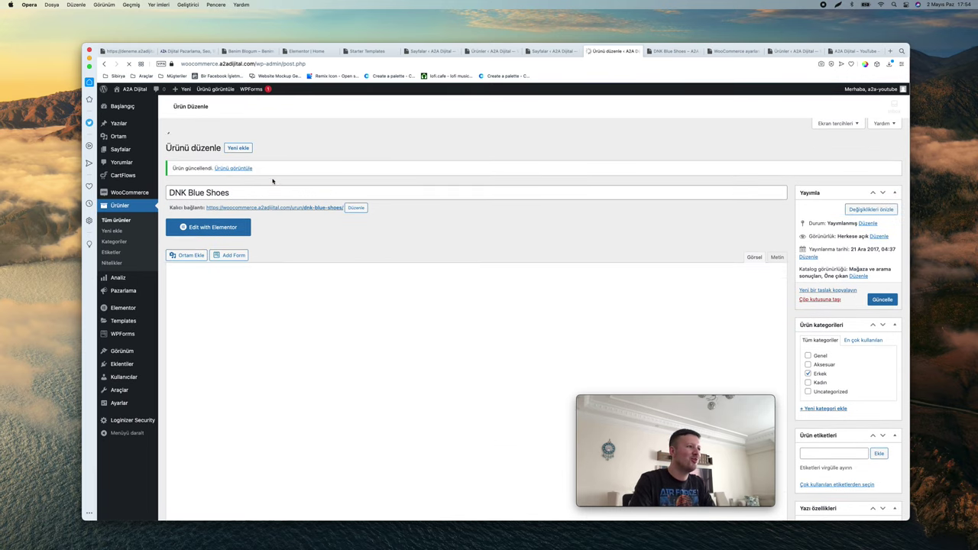
View the DNK Blue Shoes product page from its permalink in a new tab
{"action": "right_click", "coordinate": [282, 191]}
{"action": "left_click", "coordinate": [321, 196]}
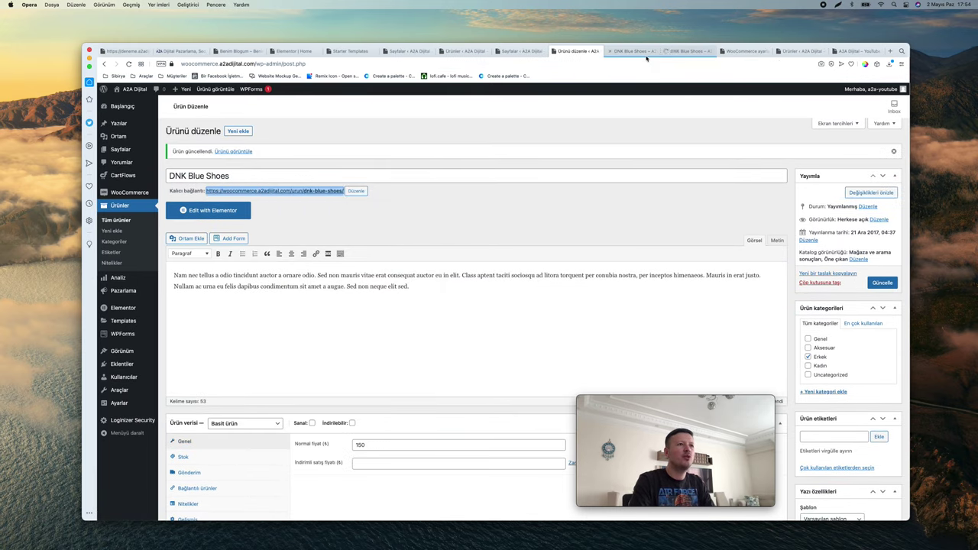
{"action": "left_click", "coordinate": [634, 52]}
{"action": "left_click", "coordinate": [359, 409]}
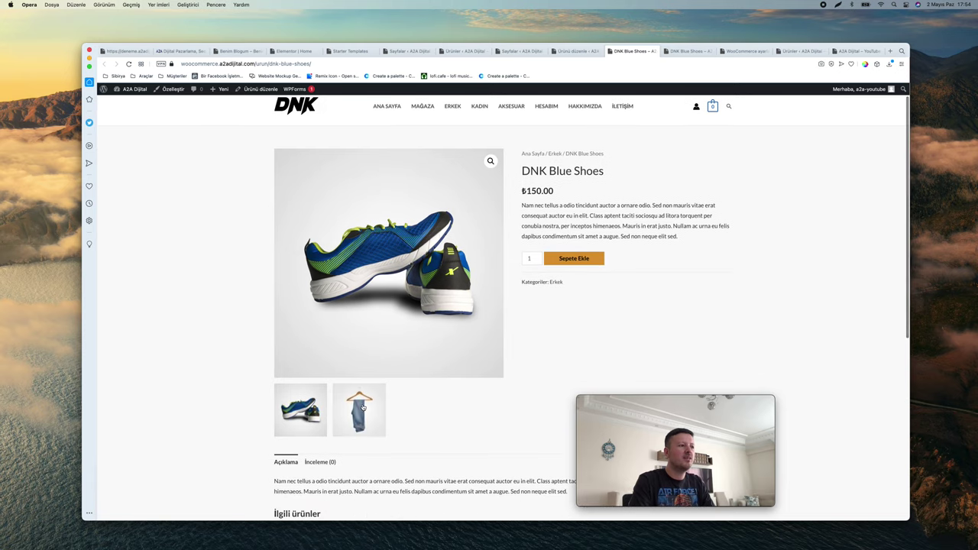
{"action": "left_click", "coordinate": [324, 407]}
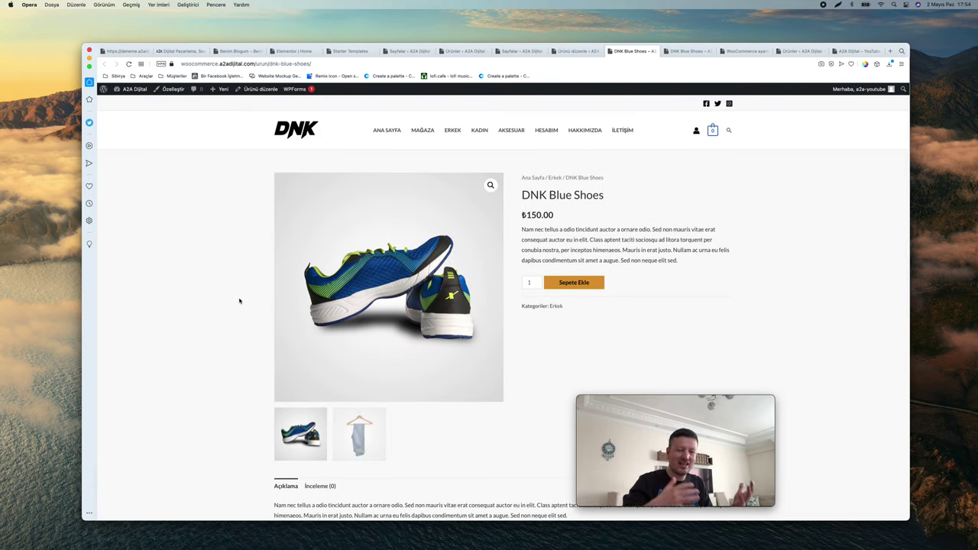
{"action": "scroll", "coordinate": [240, 300], "scroll_direction": "down", "scroll_amount": 5}
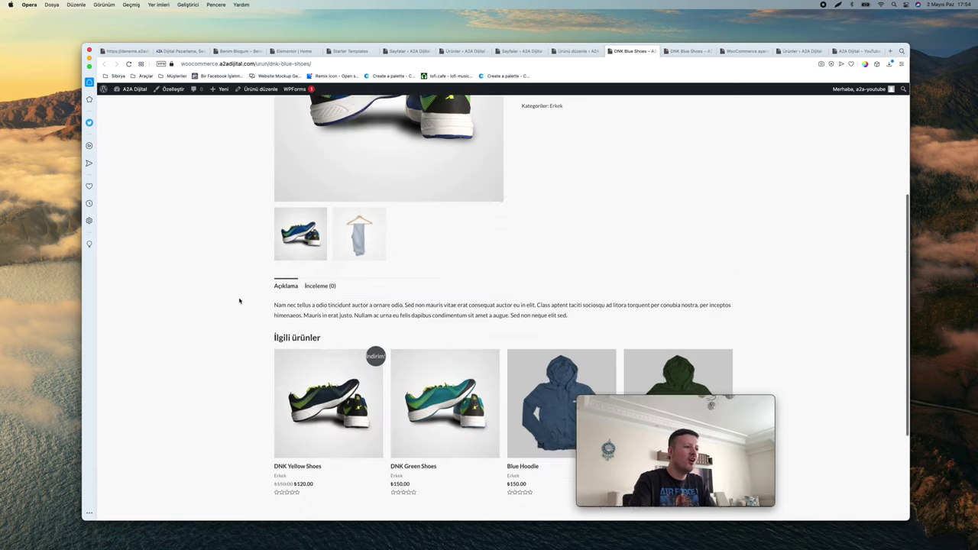
{"action": "scroll", "coordinate": [240, 301], "scroll_direction": "up", "scroll_amount": 5}
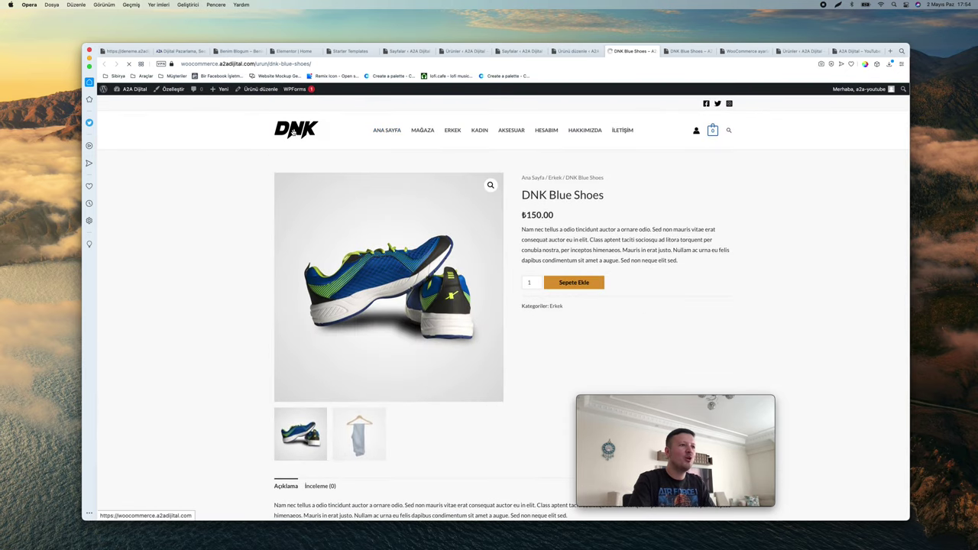
{"action": "scroll", "coordinate": [343, 170], "scroll_direction": "down", "scroll_amount": 15}
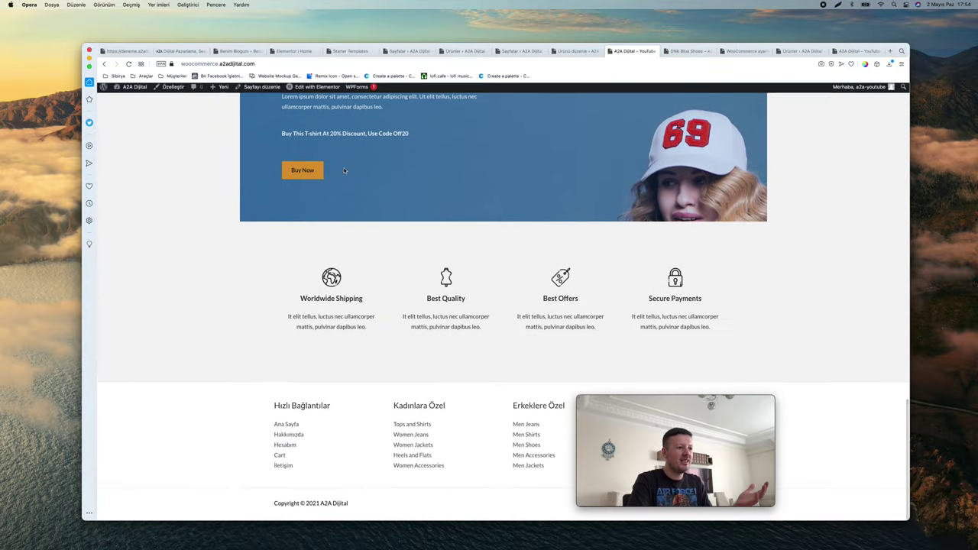
{"action": "scroll", "coordinate": [344, 170], "scroll_direction": "up", "scroll_amount": 15}
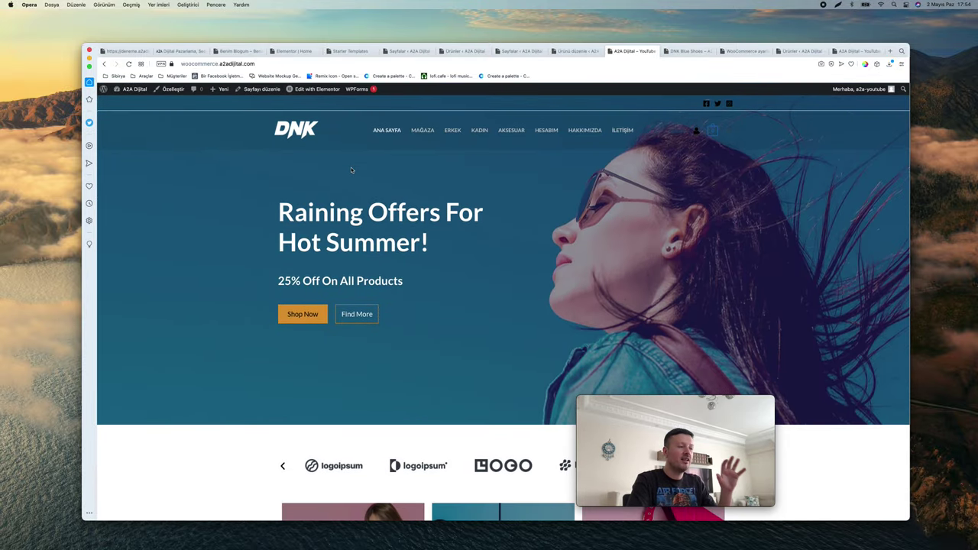
{"action": "scroll", "coordinate": [363, 345], "scroll_direction": "down", "scroll_amount": 15}
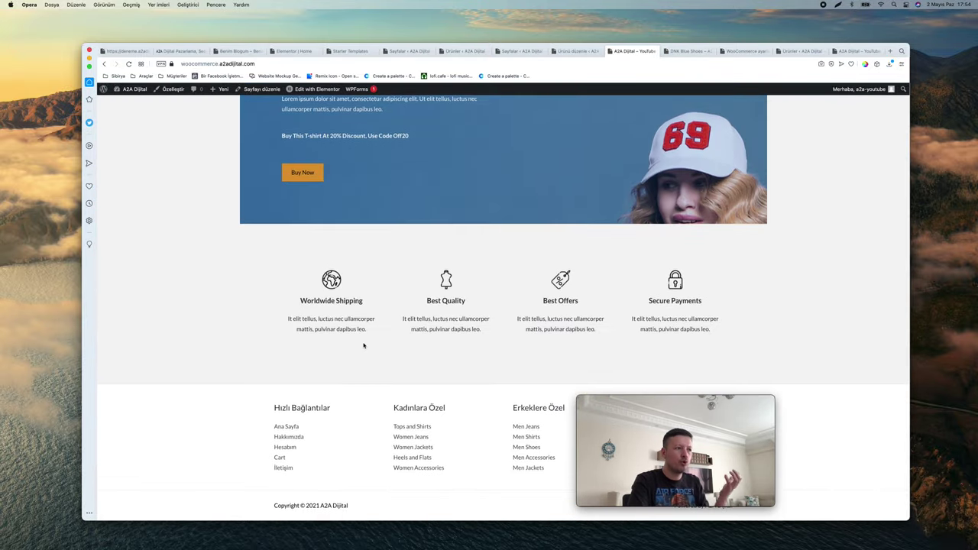
{"action": "scroll", "coordinate": [364, 345], "scroll_direction": "up", "scroll_amount": 5}
{"action": "scroll", "coordinate": [367, 344], "scroll_direction": "down", "scroll_amount": 1}
{"action": "left_click", "coordinate": [403, 384]}
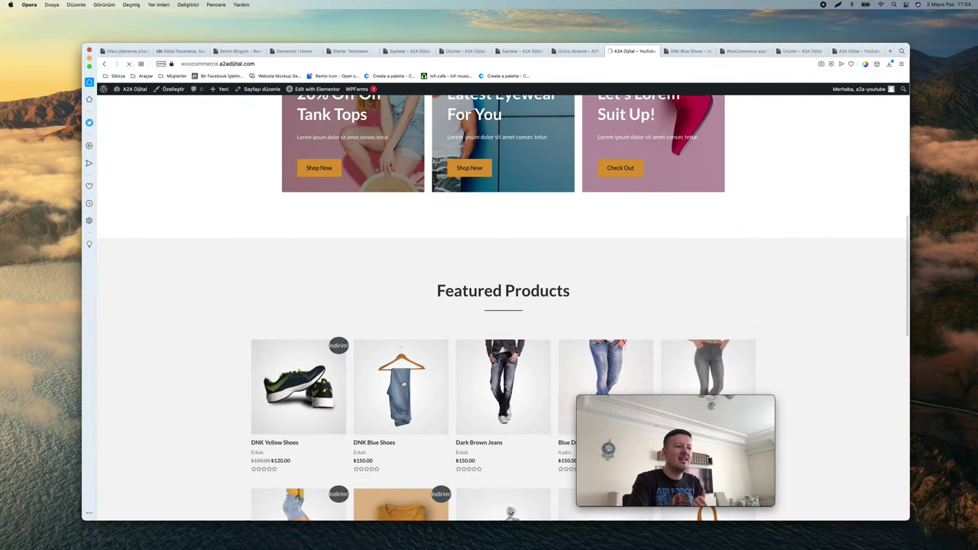
{"action": "scroll", "coordinate": [726, 217], "scroll_direction": "down", "scroll_amount": 5}
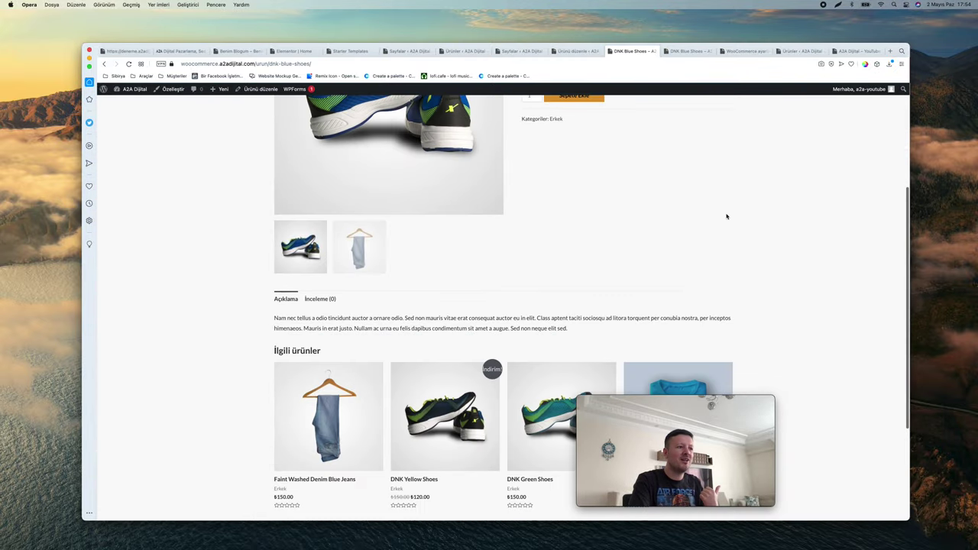
{"action": "scroll", "coordinate": [727, 217], "scroll_direction": "up", "scroll_amount": 10}
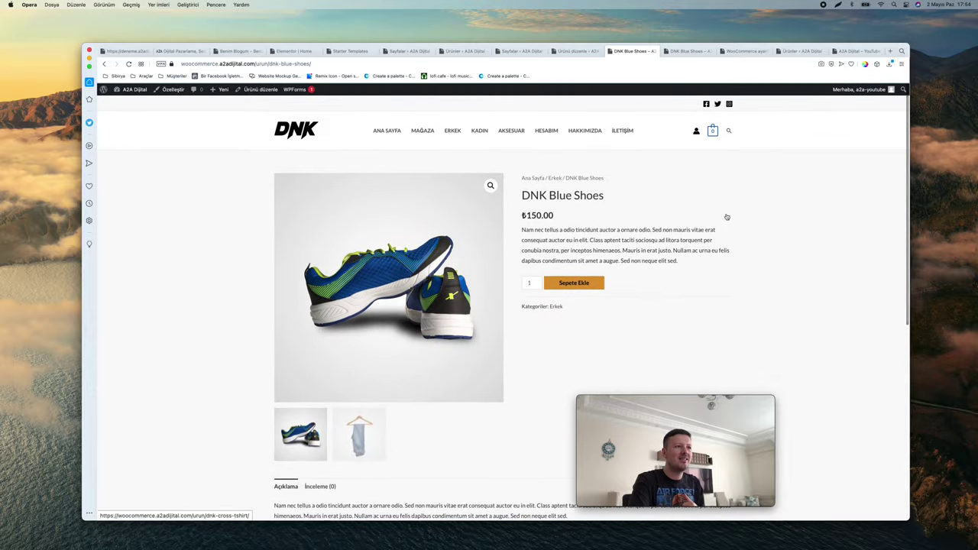
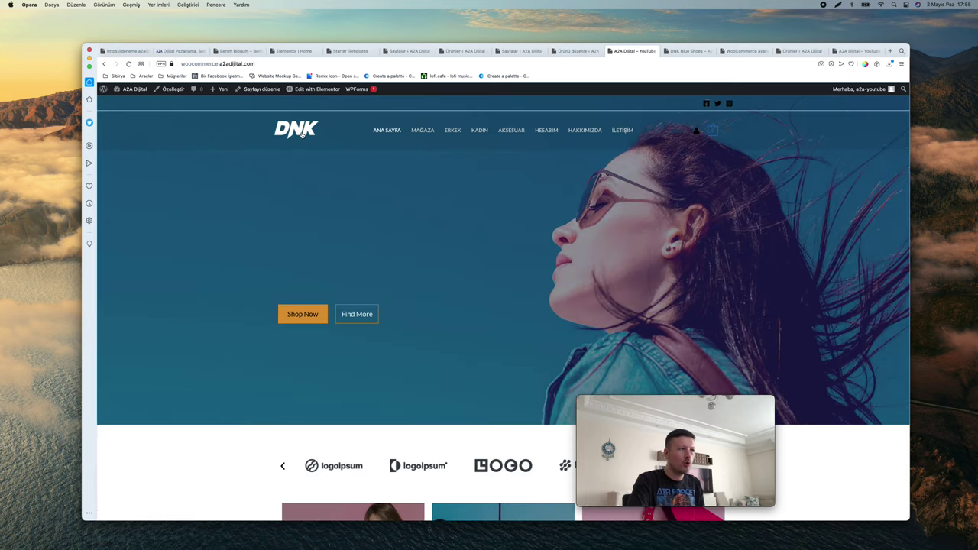
Open the DNK home page in Elementor, showing the 'Raining Offers For Hot Summer!' hero
{"action": "scroll", "coordinate": [392, 208], "scroll_direction": "down", "scroll_amount": 5}
{"action": "scroll", "coordinate": [393, 209], "scroll_direction": "up", "scroll_amount": 5}
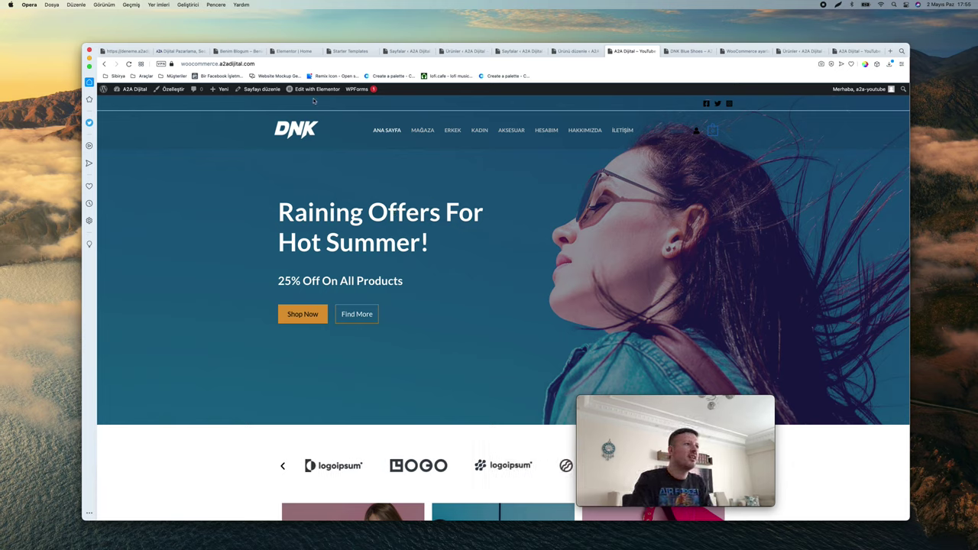
{"action": "mouse_move", "coordinate": [313, 91]}
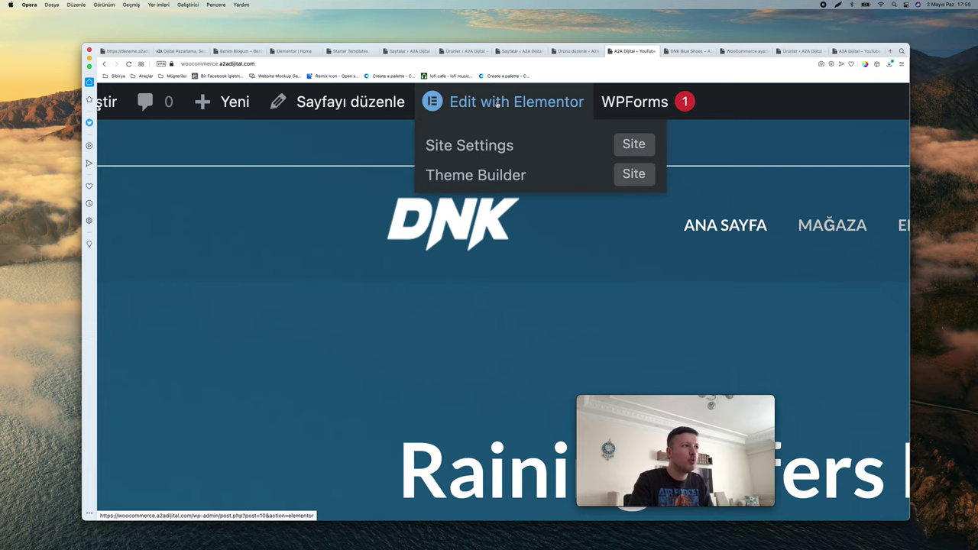
{"action": "left_click", "coordinate": [496, 103]}
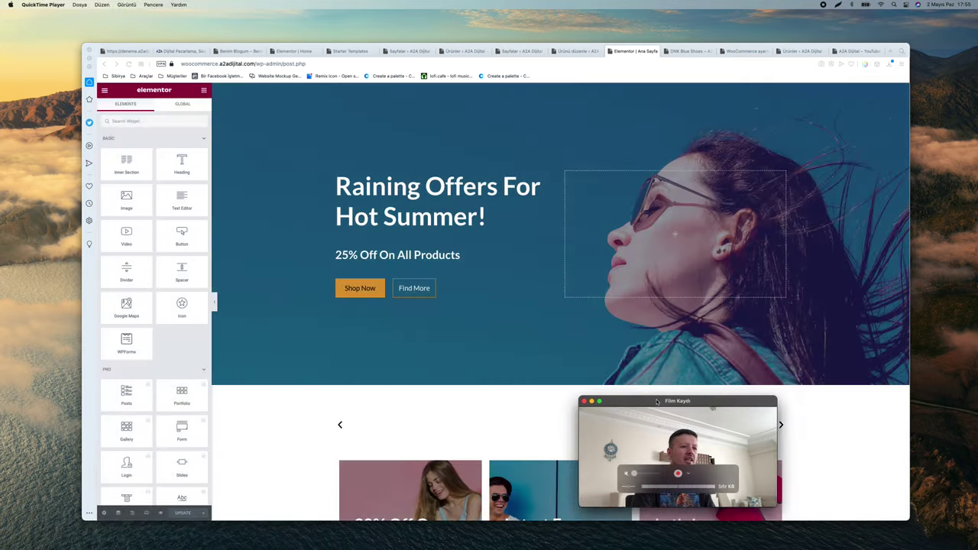
{"action": "left_click_drag", "start_coordinate": [655, 400], "coordinate": [789, 413]}
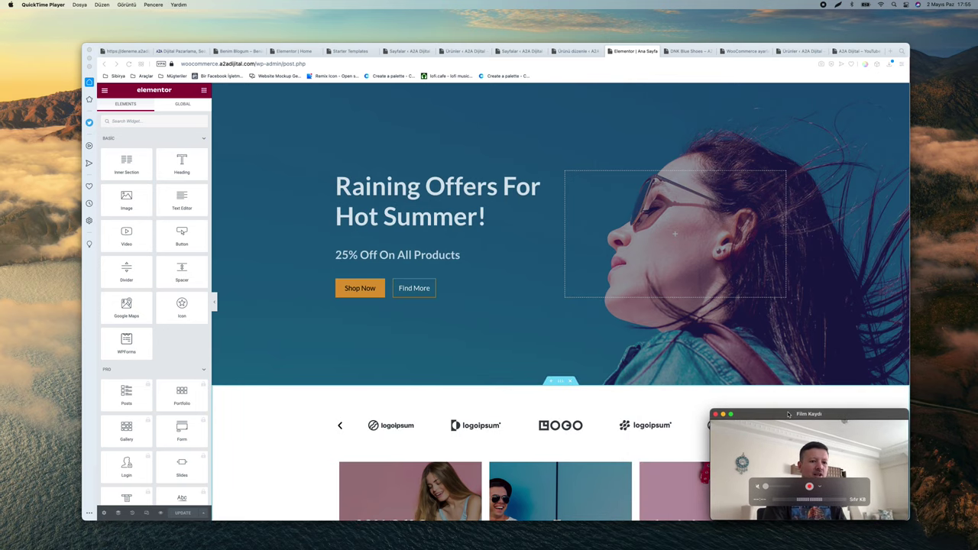
{"action": "scroll", "coordinate": [283, 312], "scroll_direction": "down", "scroll_amount": 15}
{"action": "scroll", "coordinate": [283, 312], "scroll_direction": "down", "scroll_amount": 3}
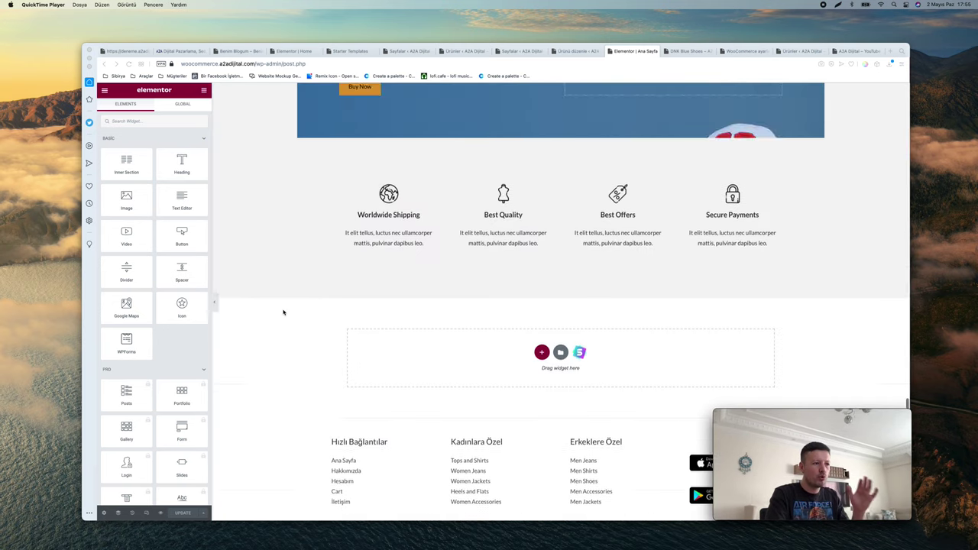
{"action": "scroll", "coordinate": [282, 312], "scroll_direction": "up", "scroll_amount": 20}
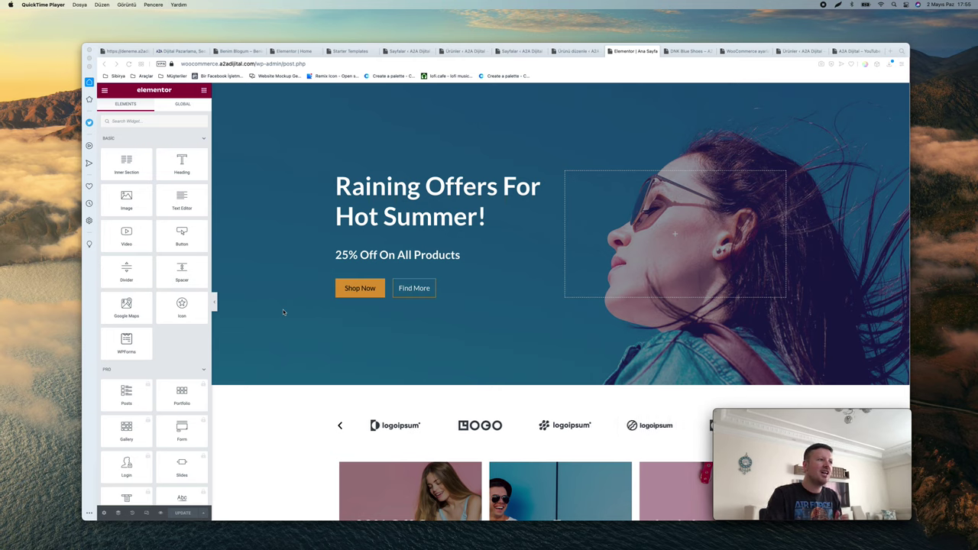
Replace the English hero heading with the Turkish title '2021 Yaz Koleksiyonu'
{"action": "left_click", "coordinate": [407, 199]}
{"action": "left_click", "coordinate": [392, 197]}
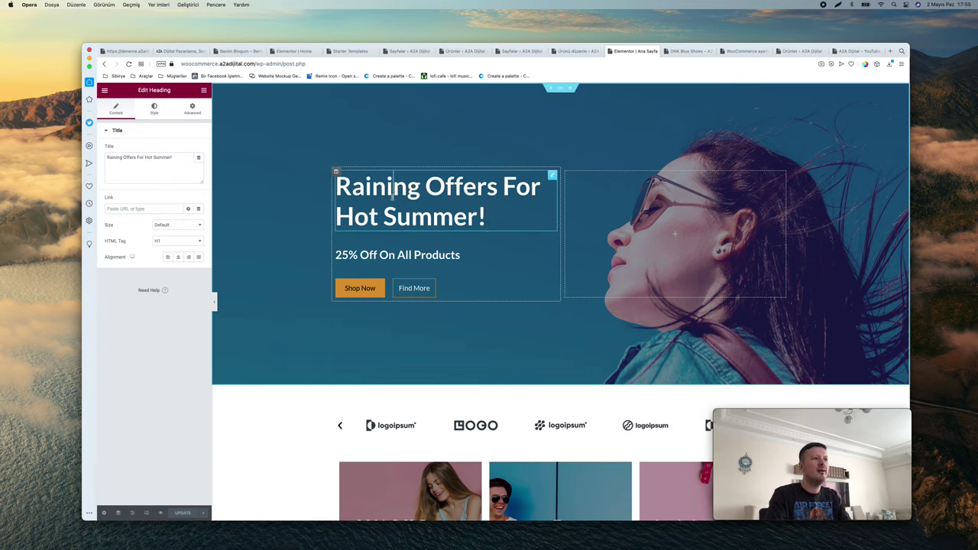
{"action": "left_click", "coordinate": [495, 197]}
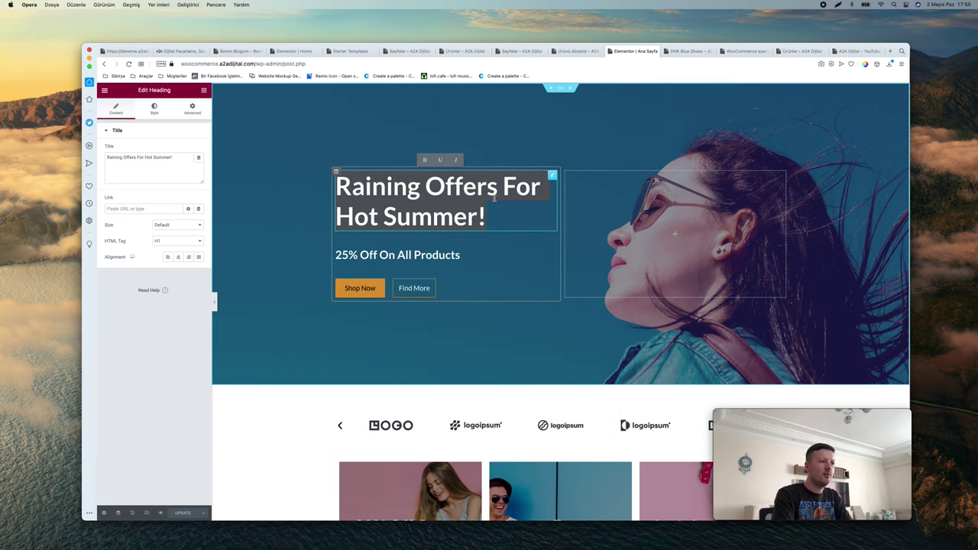
{"action": "type", "text": "Y"}
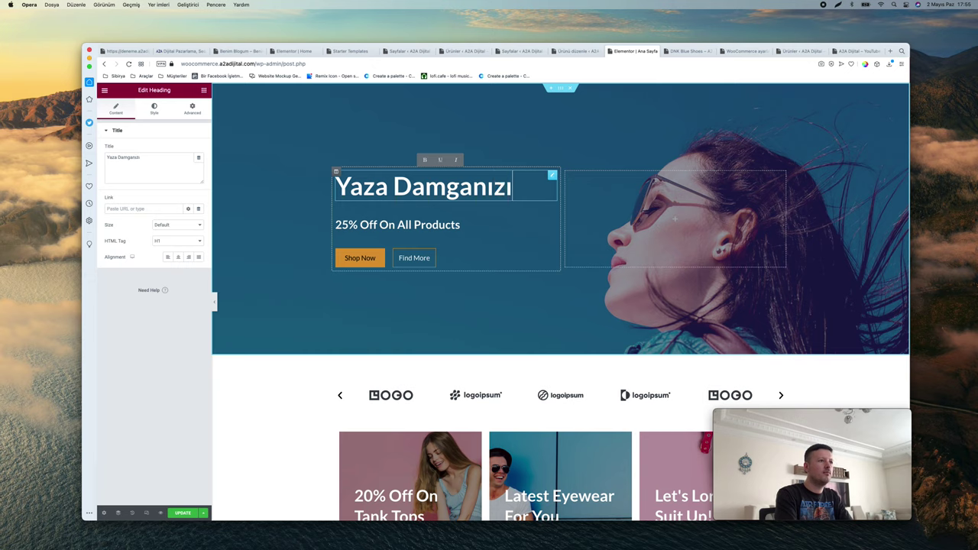
{"action": "type", "text": "aza Damganızı Vurun!"}
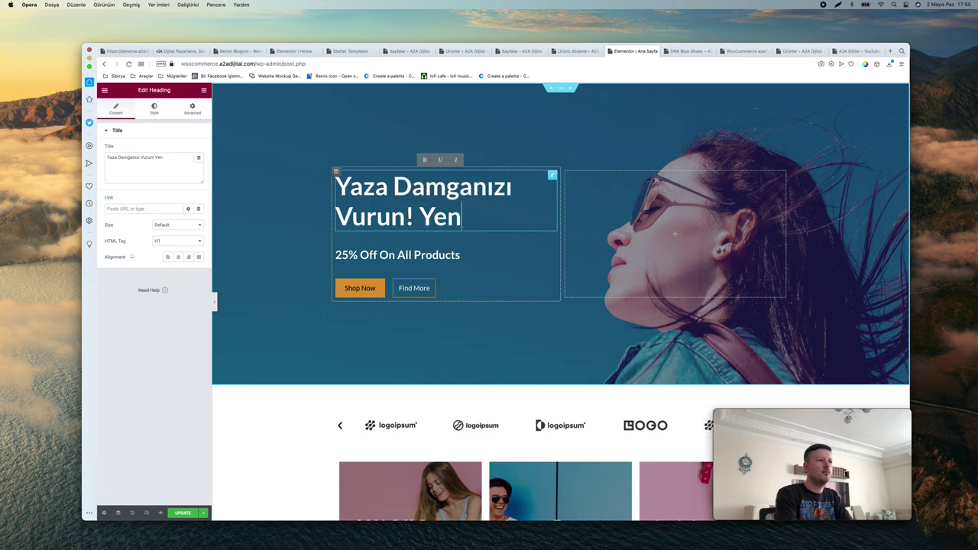
{"action": "type", "text": "iyon"}
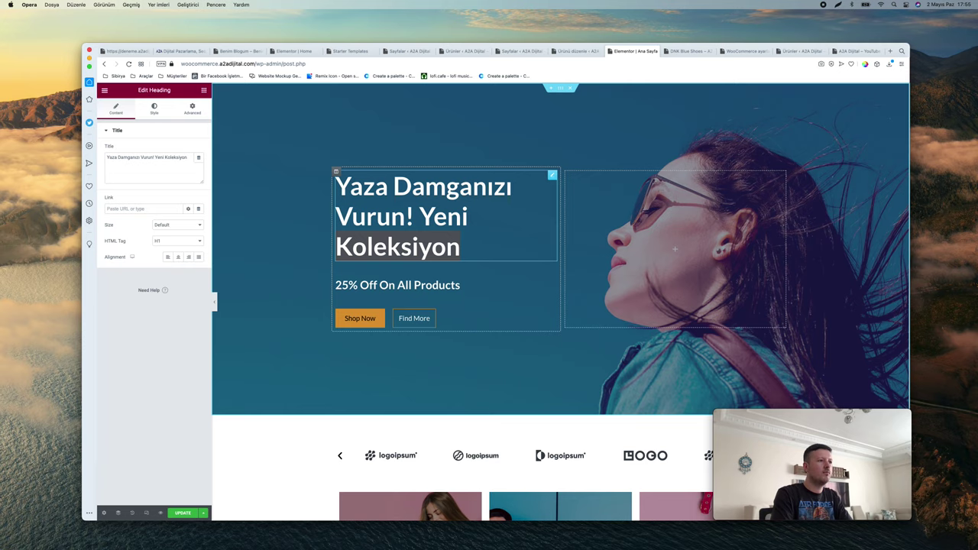
{"action": "key", "text": "Right"}
{"action": "key", "text": "BackSpace"}
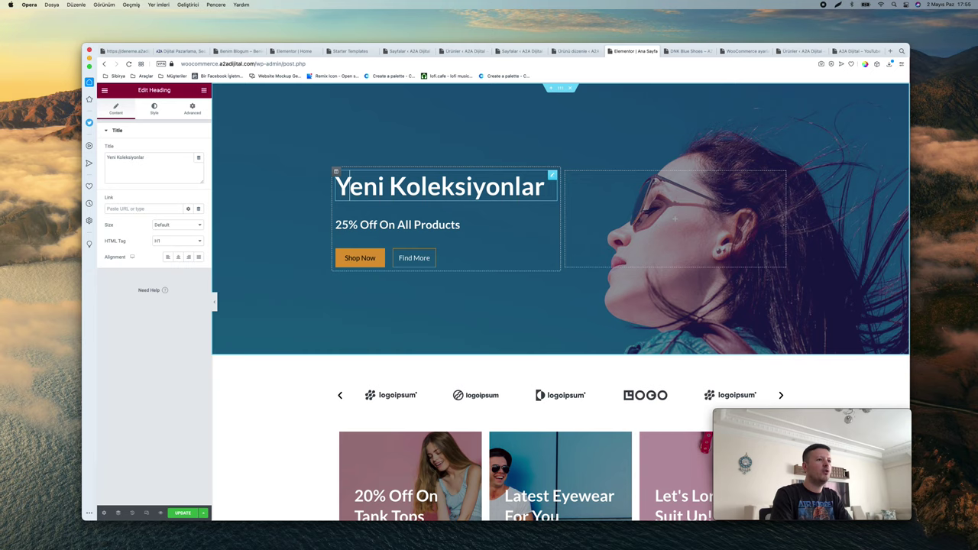
{"action": "type", "text": "la Yz"}
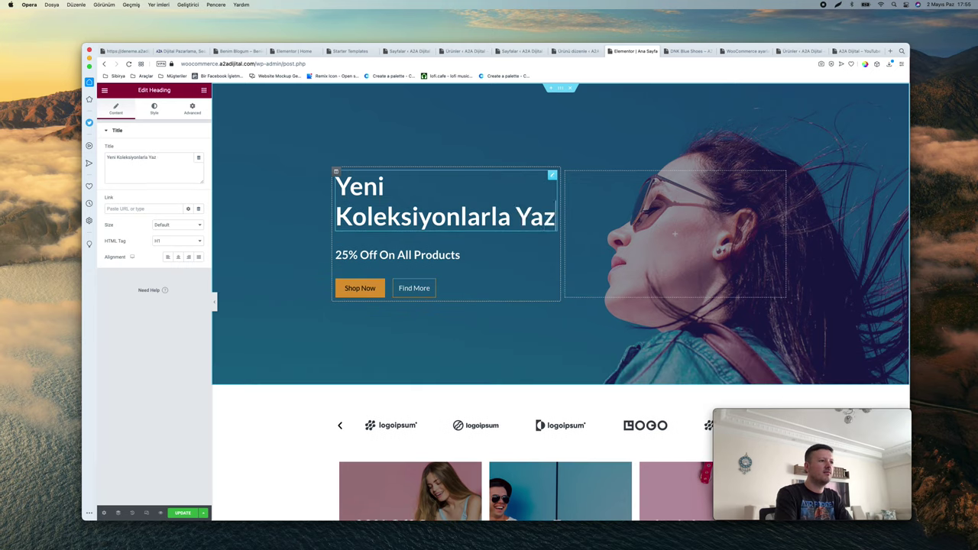
{"action": "type", "text": "a Damganızı Vurun!"}
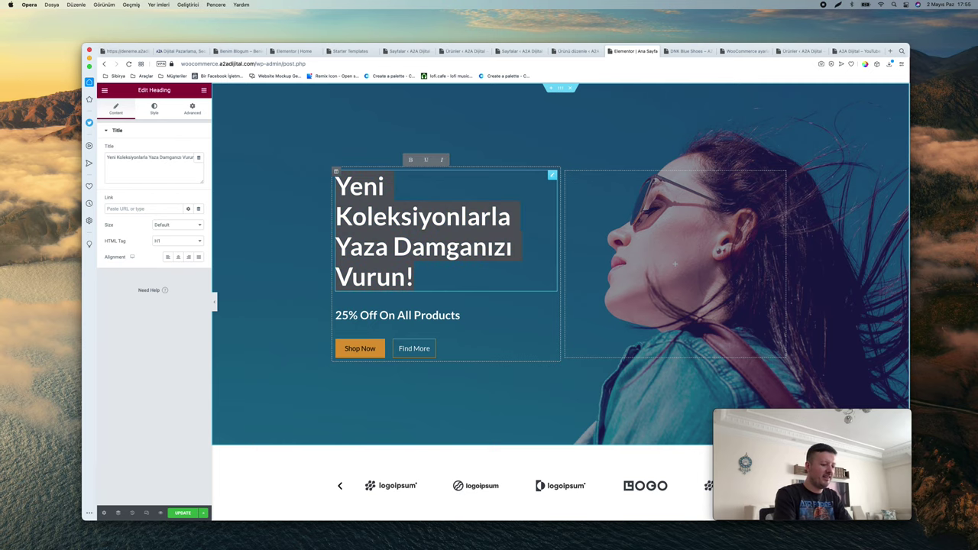
{"action": "type", "text": "2021 Yaz Koles"}
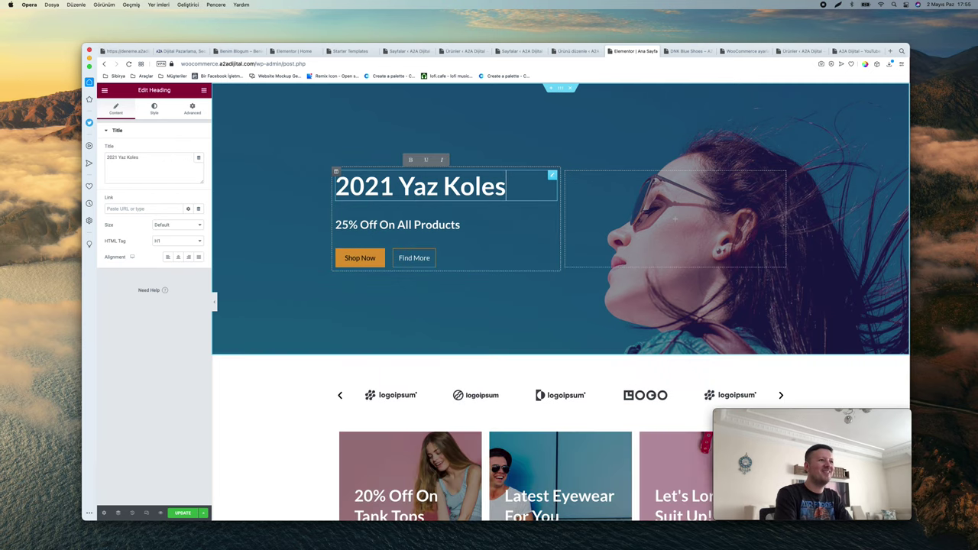
{"action": "key", "text": "BackSpace"}
{"action": "key", "text": "BackSpace"}
{"action": "type", "text": "ksiyonu"}
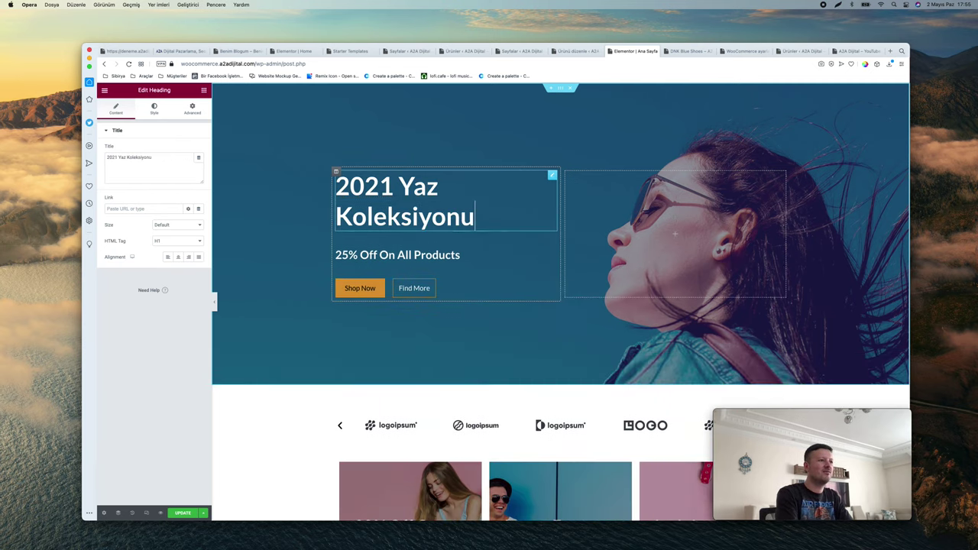
{"action": "left_click", "coordinate": [397, 254]}
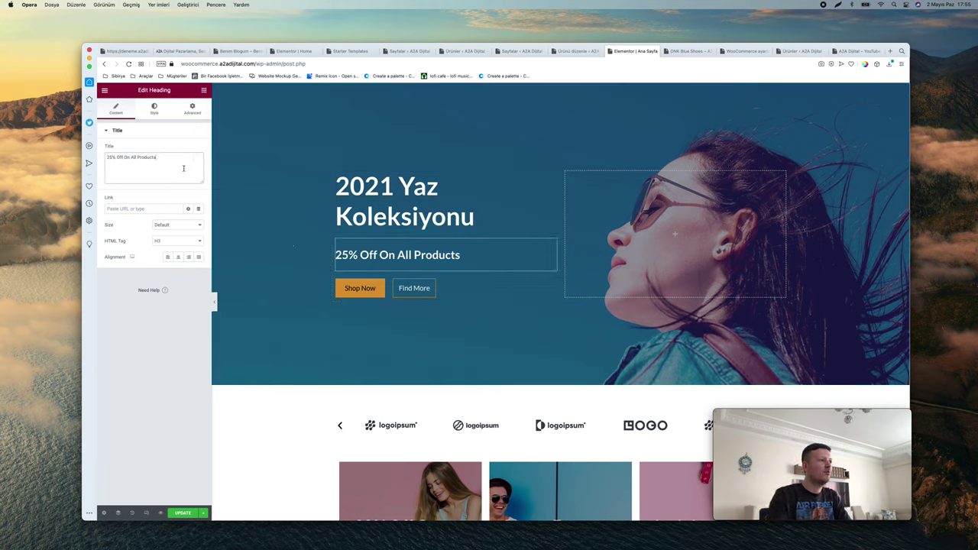
Change the '25% Off On All Products' subheading to 'Tüm ürünlerde %25'e Varan İndirim!'
{"action": "type", "text": "Tüm ürünlerde %25'e"}
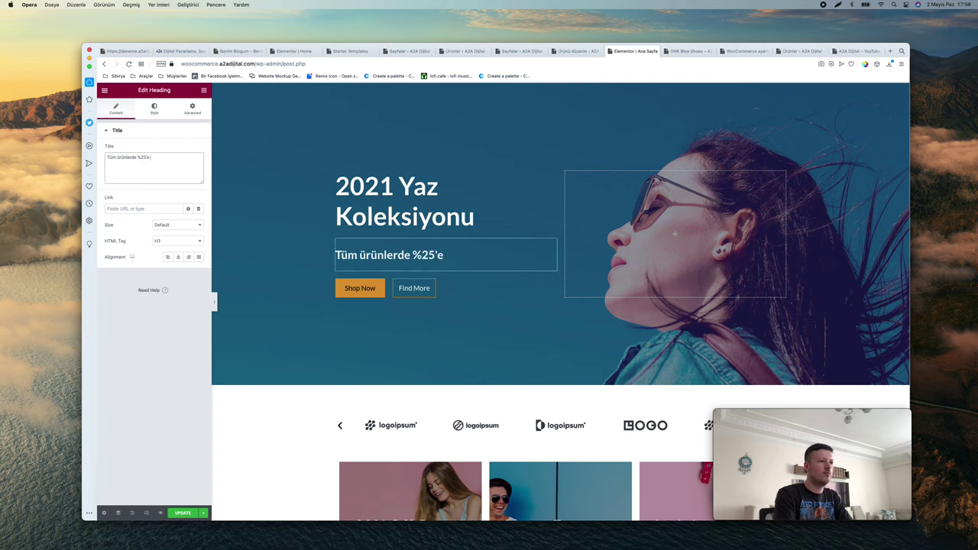
{"action": "type", "text": " Varan İndirim!"}
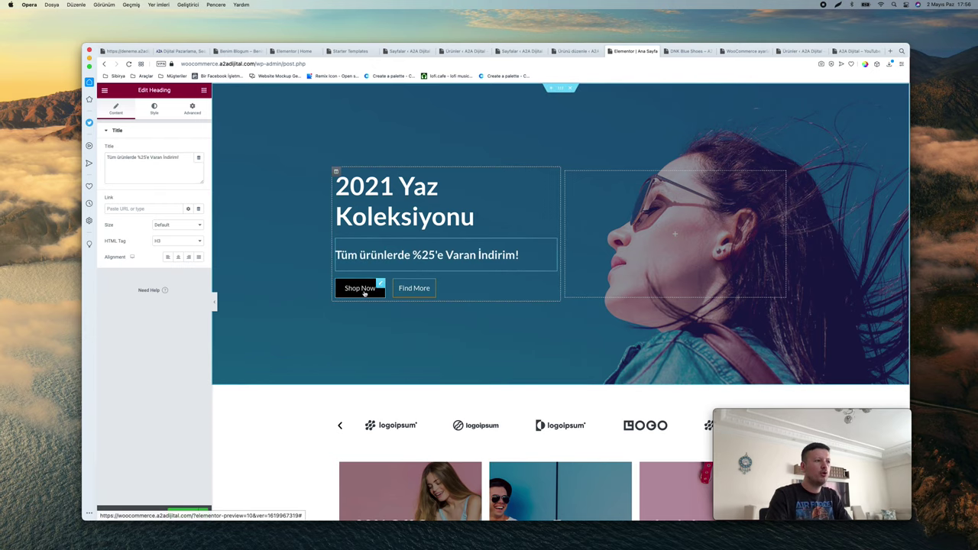
{"action": "left_click", "coordinate": [360, 288]}
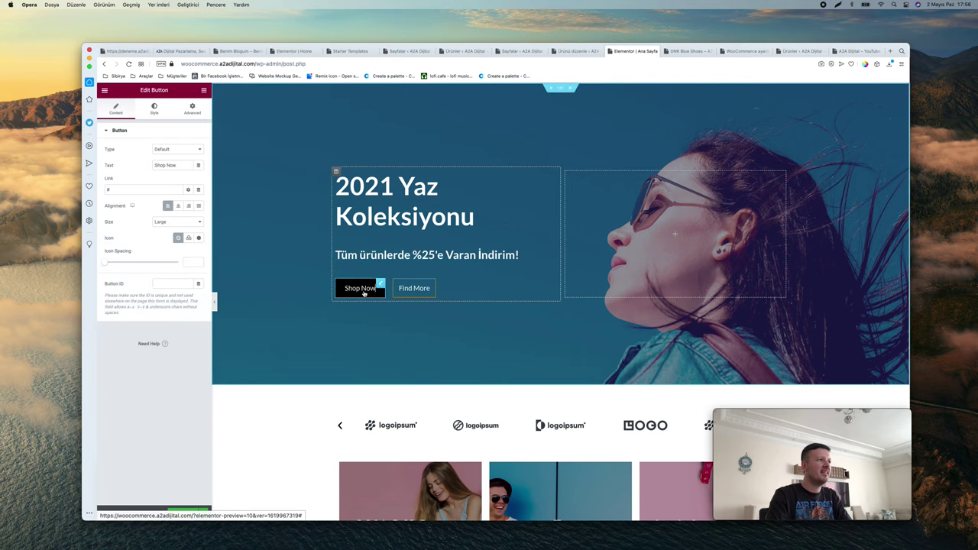
Relabel the hero Shop Now button 'Şimdi Alışveriş Yap'
{"action": "triple_click", "coordinate": [172, 165]}
{"action": "type", "text": "Şimdi Al"}
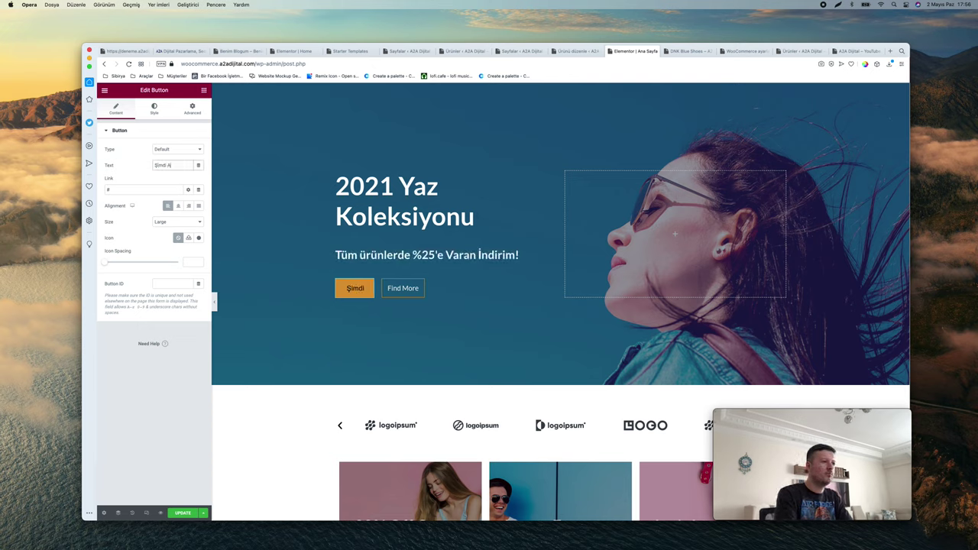
{"action": "type", "text": "ışveriş Yap"}
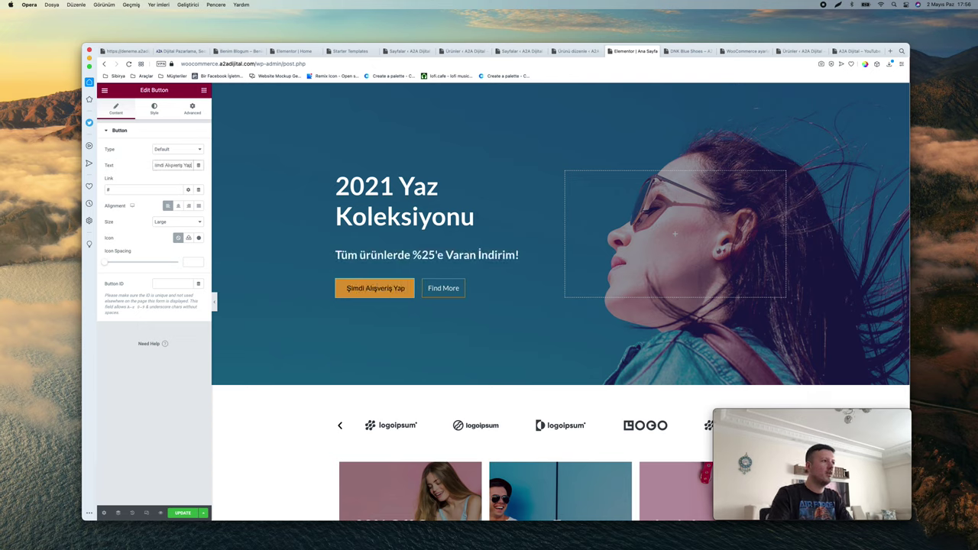
{"action": "triple_click", "coordinate": [122, 192]}
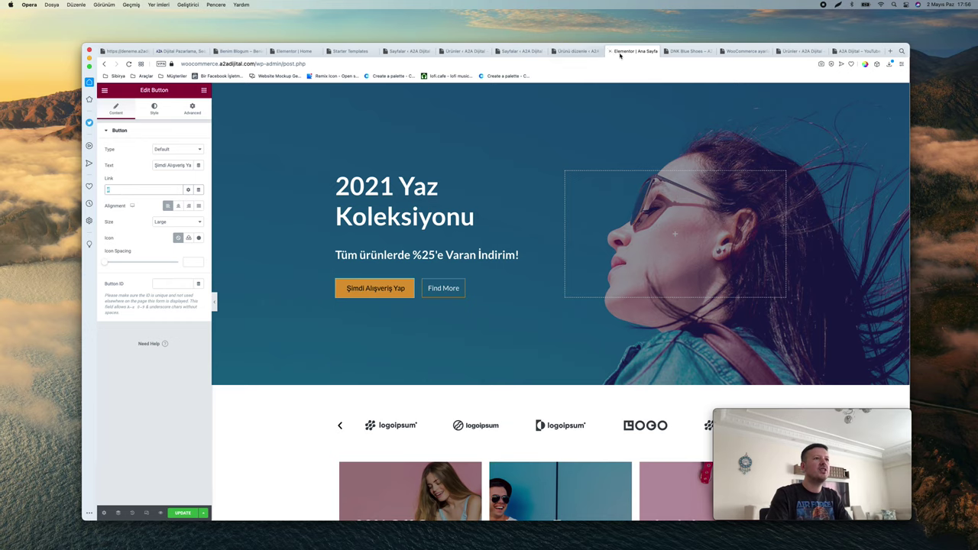
Copy the Kadın category page URL and paste it as the button's link
{"action": "left_click", "coordinate": [688, 51]}
{"action": "scroll", "coordinate": [406, 184], "scroll_direction": "up", "scroll_amount": 5}
{"action": "mouse_move", "coordinate": [296, 92]}
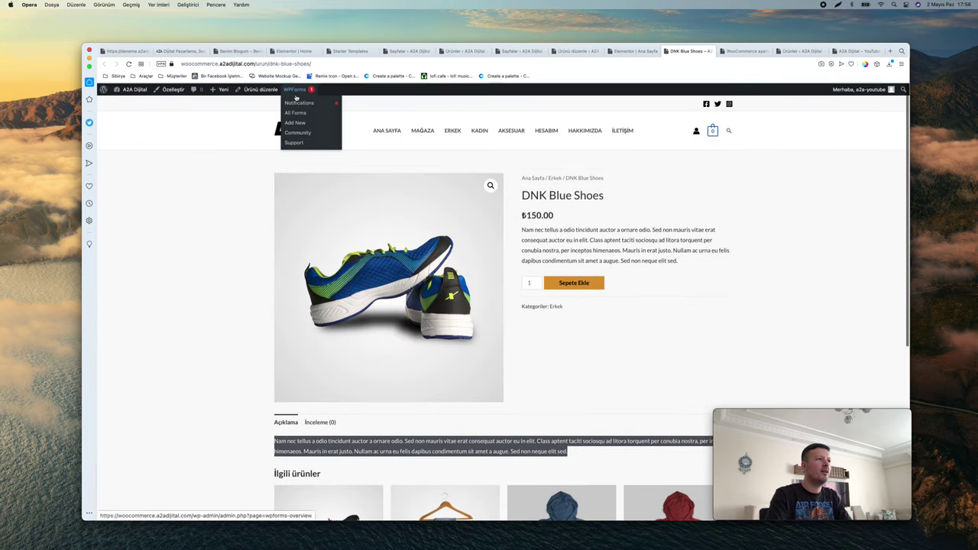
{"action": "left_click", "coordinate": [509, 131]}
{"action": "left_click", "coordinate": [488, 133]}
{"action": "left_click", "coordinate": [366, 66]}
{"action": "key", "text": "ctrl+c"}
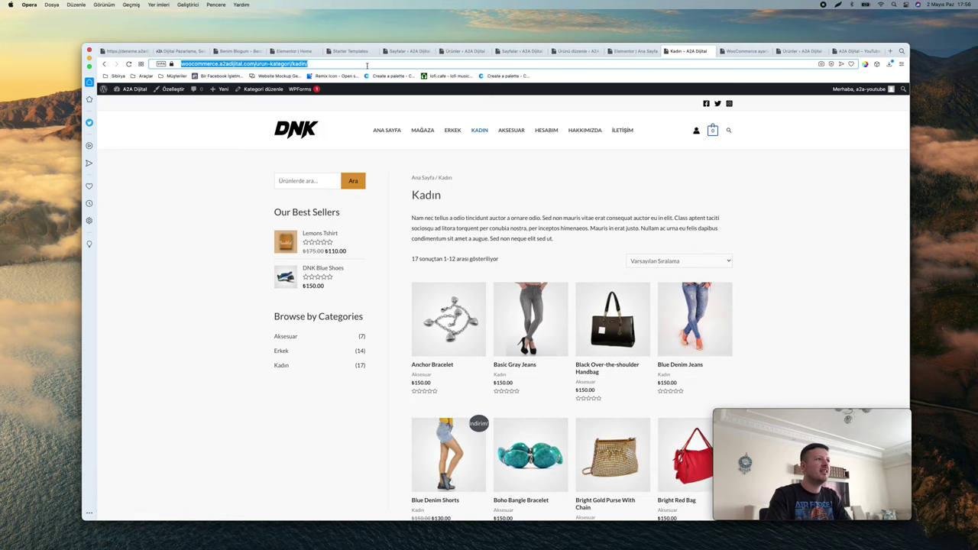
{"action": "left_click", "coordinate": [578, 51]}
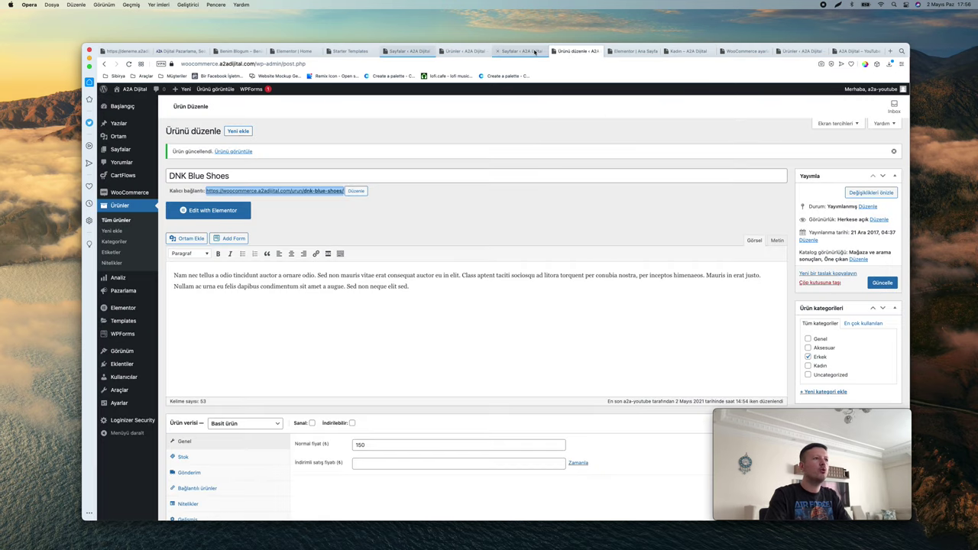
{"action": "left_click", "coordinate": [635, 51]}
{"action": "left_click", "coordinate": [140, 188]}
{"action": "key", "text": "ctrl+v"}
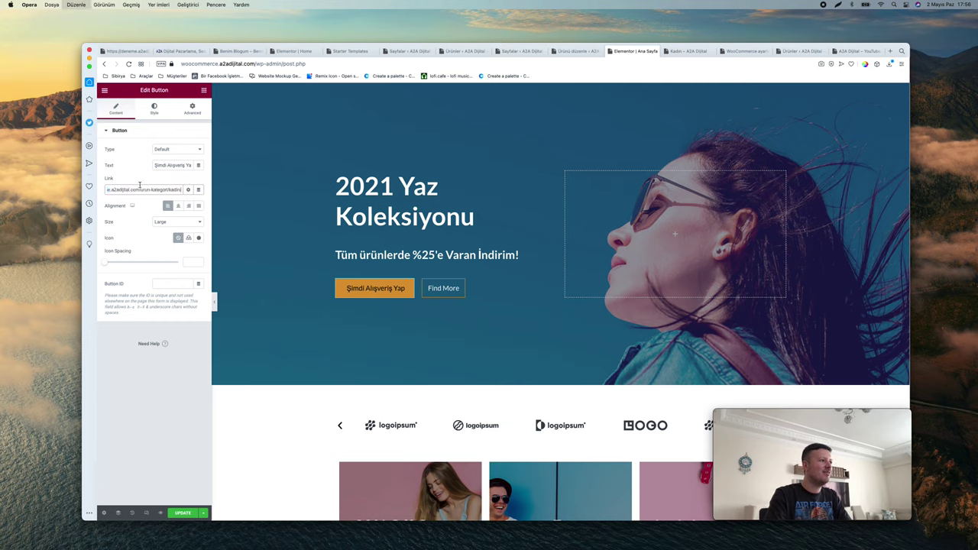
{"action": "left_click", "coordinate": [137, 178]}
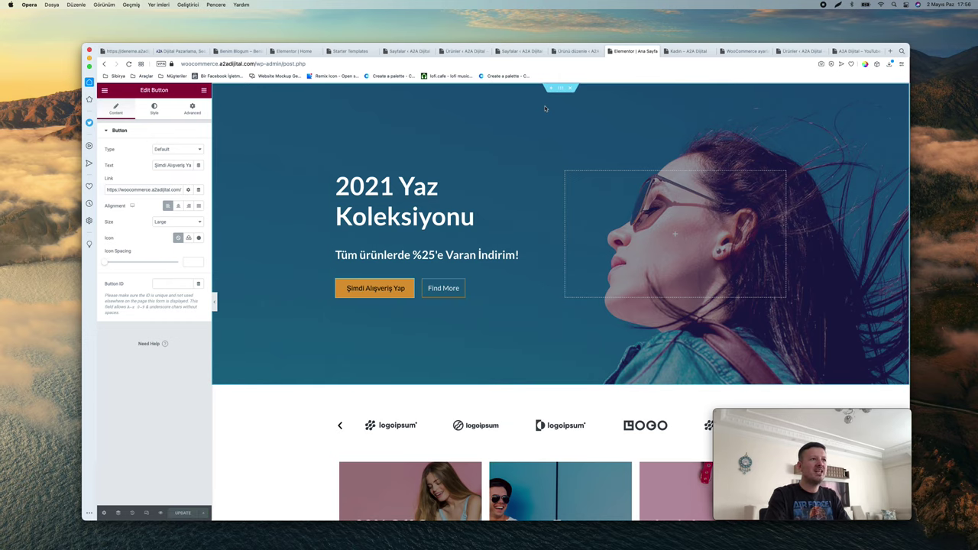
Open the hero section's background style settings and remove its background image
{"action": "scroll", "coordinate": [562, 92], "scroll_direction": "up", "scroll_amount": 5}
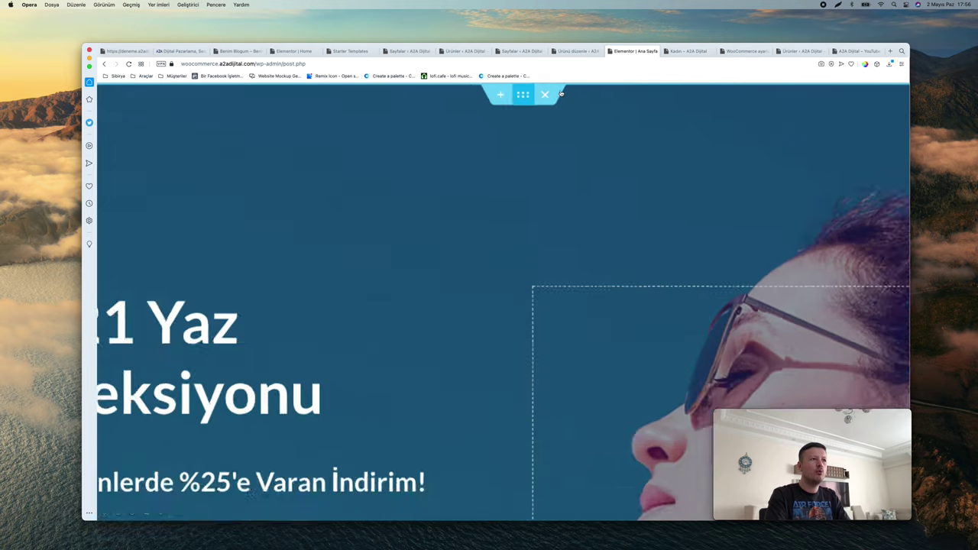
{"action": "right_click", "coordinate": [504, 101]}
{"action": "left_click", "coordinate": [541, 120]}
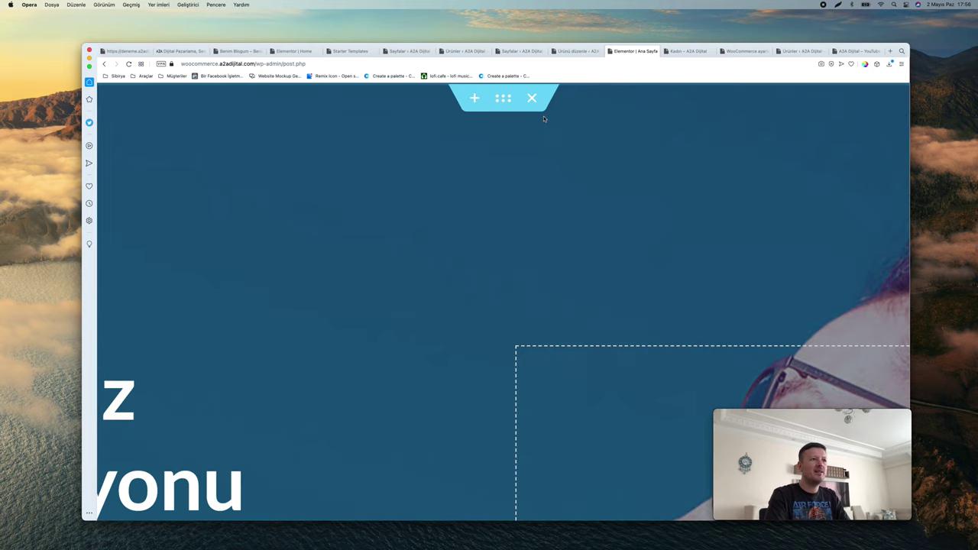
{"action": "scroll", "coordinate": [543, 116], "scroll_direction": "down", "scroll_amount": 5}
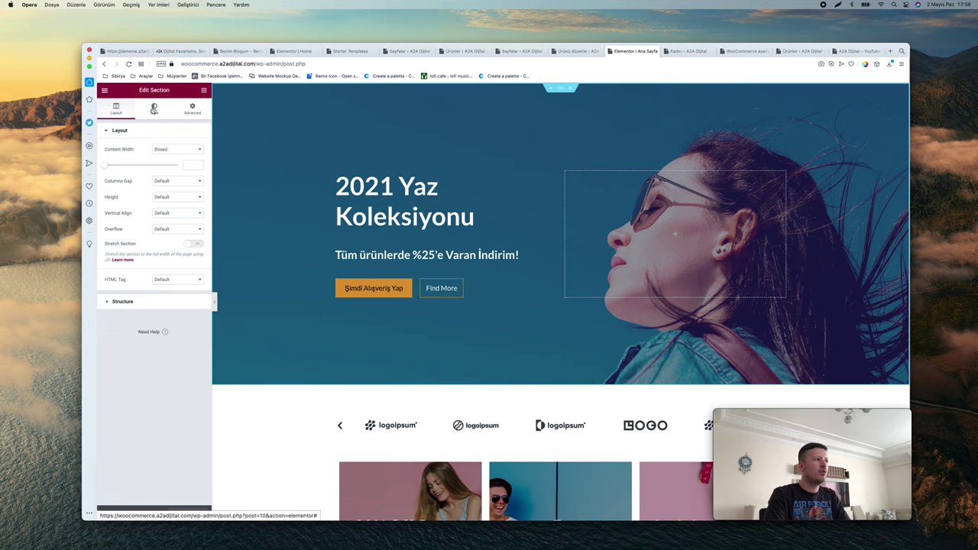
{"action": "scroll", "coordinate": [218, 127], "scroll_direction": "up", "scroll_amount": 5}
{"action": "left_click", "coordinate": [272, 165]}
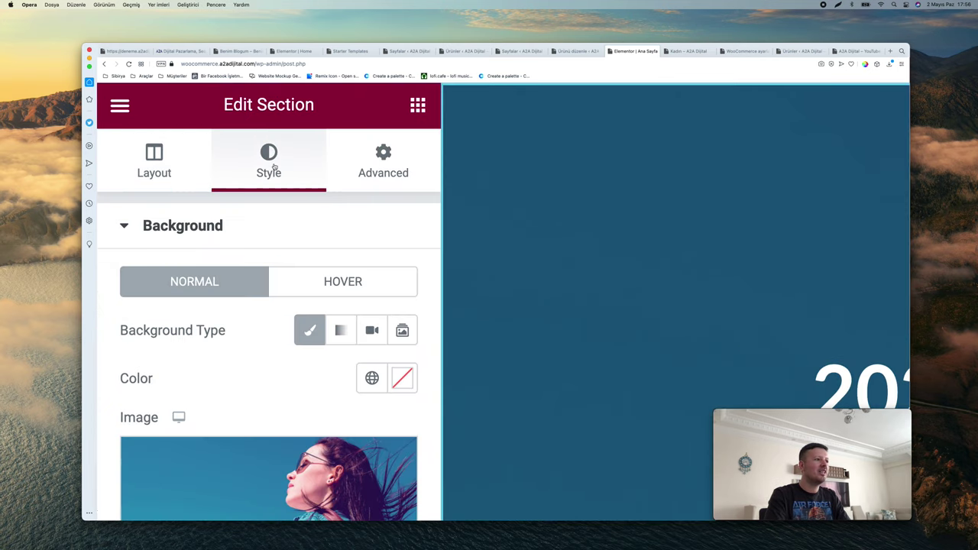
{"action": "scroll", "coordinate": [273, 167], "scroll_direction": "down", "scroll_amount": 5}
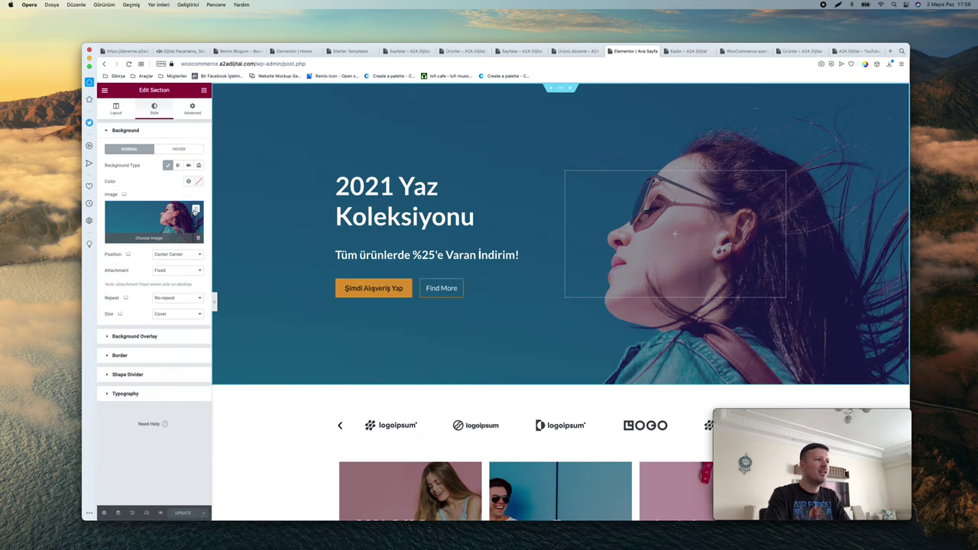
{"action": "left_click", "coordinate": [198, 237]}
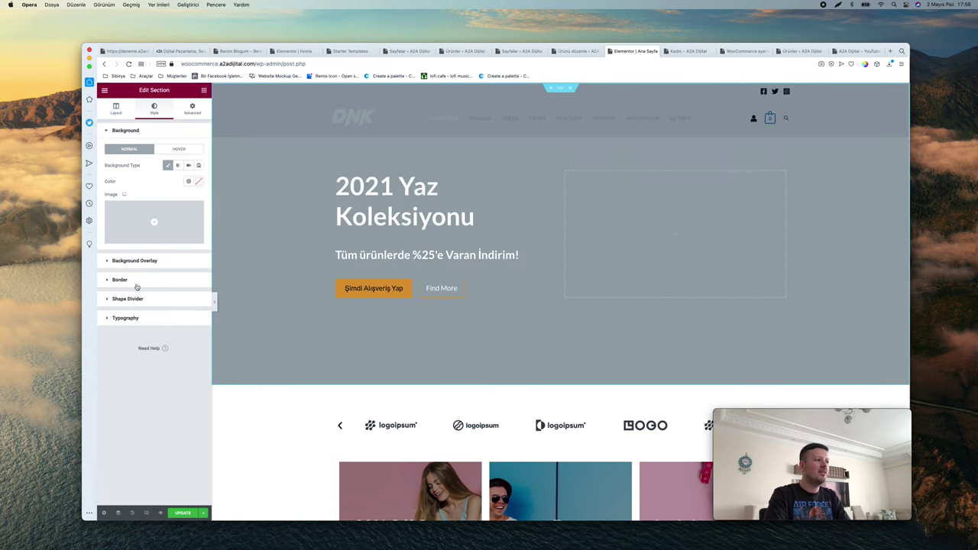
Restore the background image from History and reopen the hero section's background settings
{"action": "left_click", "coordinate": [130, 513]}
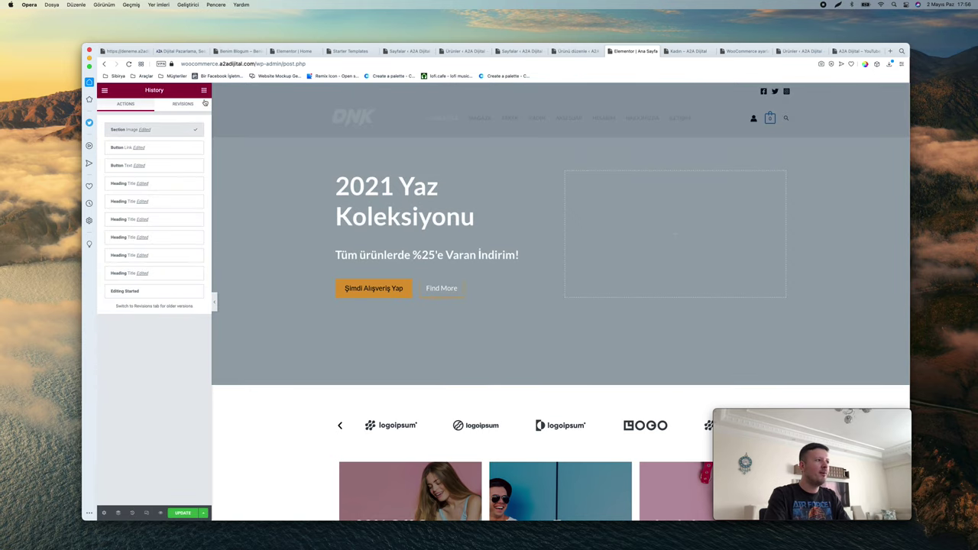
{"action": "scroll", "coordinate": [152, 516], "scroll_direction": "up", "scroll_amount": 5}
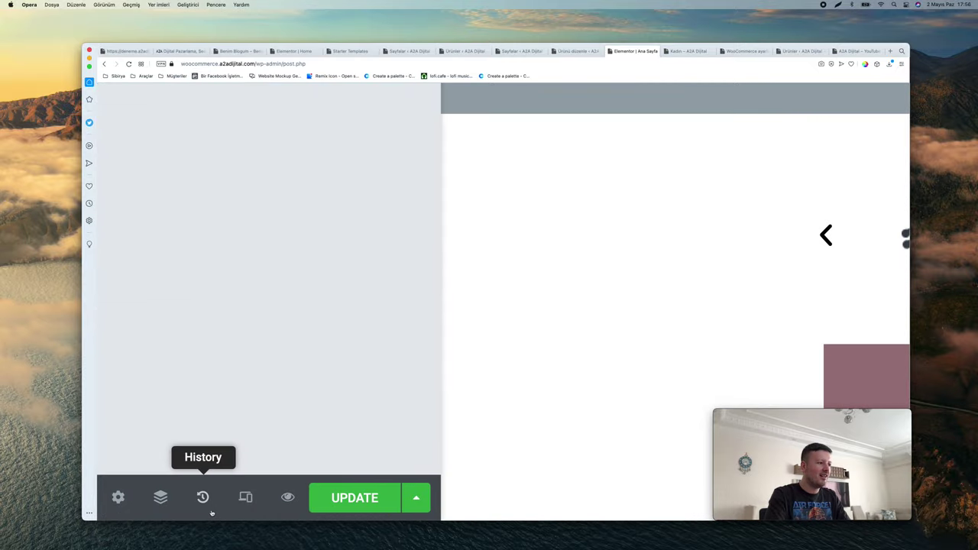
{"action": "scroll", "coordinate": [203, 508], "scroll_direction": "down", "scroll_amount": 5}
{"action": "left_click", "coordinate": [170, 148]}
{"action": "left_click", "coordinate": [377, 294]}
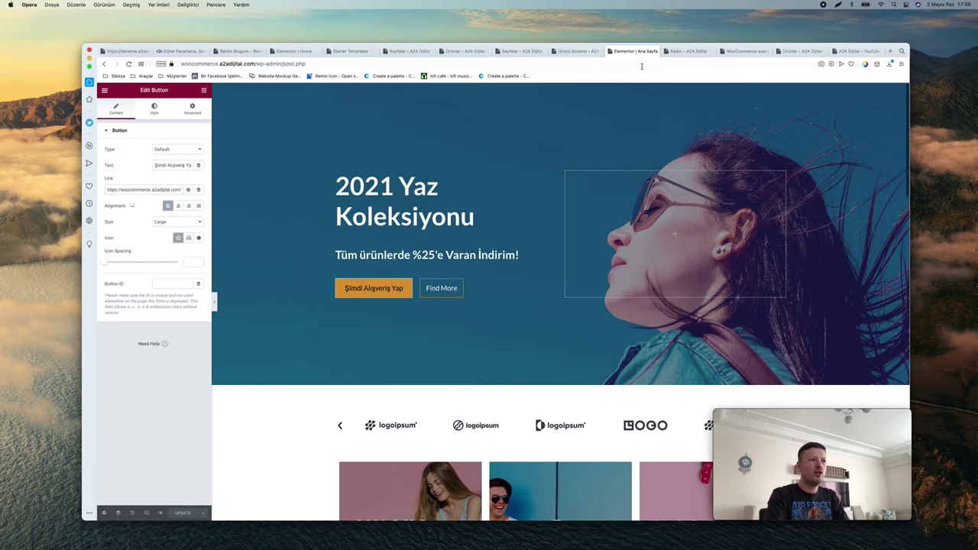
{"action": "right_click", "coordinate": [560, 92]}
{"action": "left_click", "coordinate": [483, 101]}
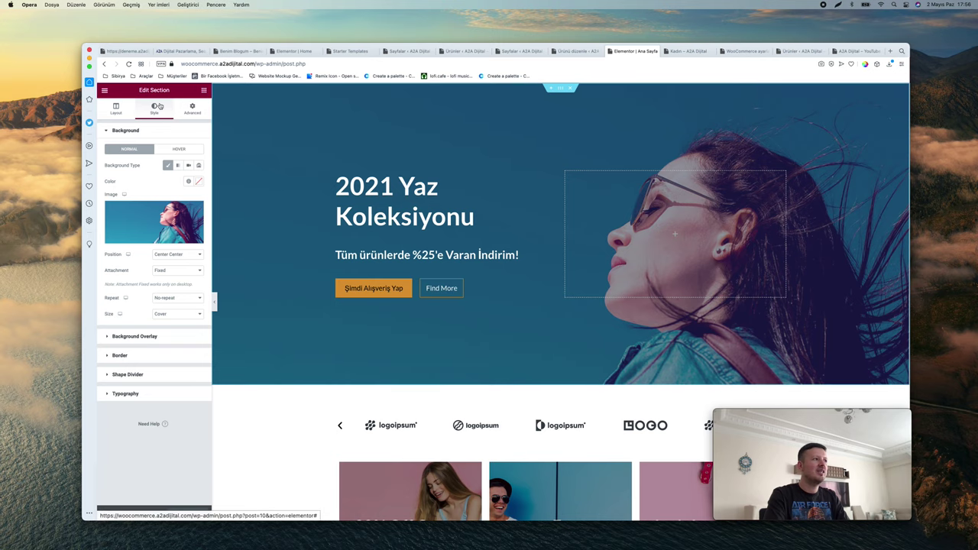
Set the hero background to the woman-in-blue photo after briefly trying a pink one
{"action": "left_click", "coordinate": [153, 226]}
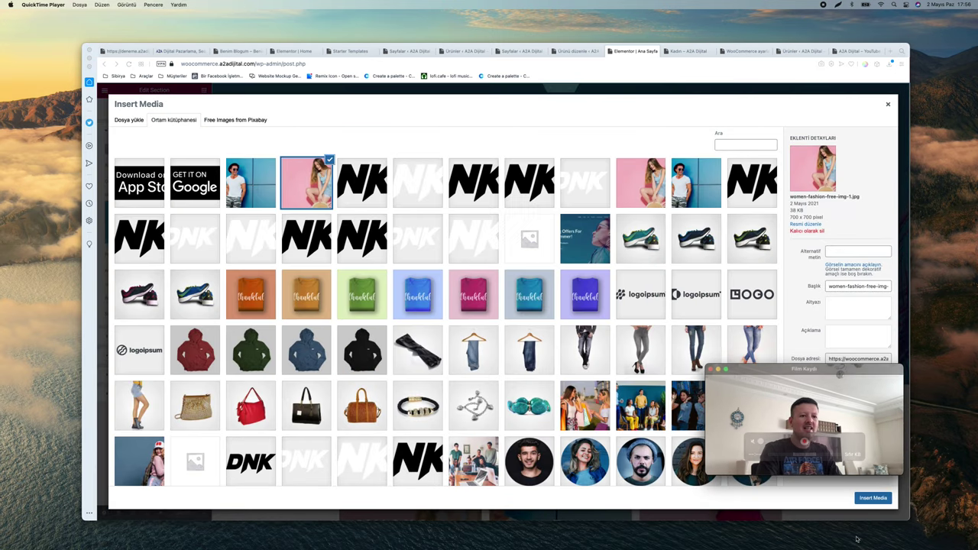
{"action": "left_click", "coordinate": [874, 499]}
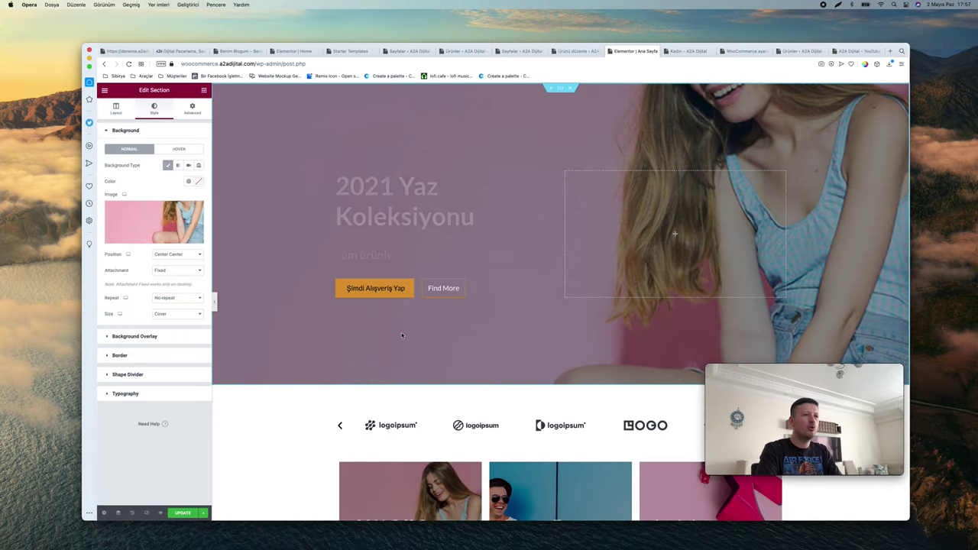
{"action": "left_click", "coordinate": [145, 209]}
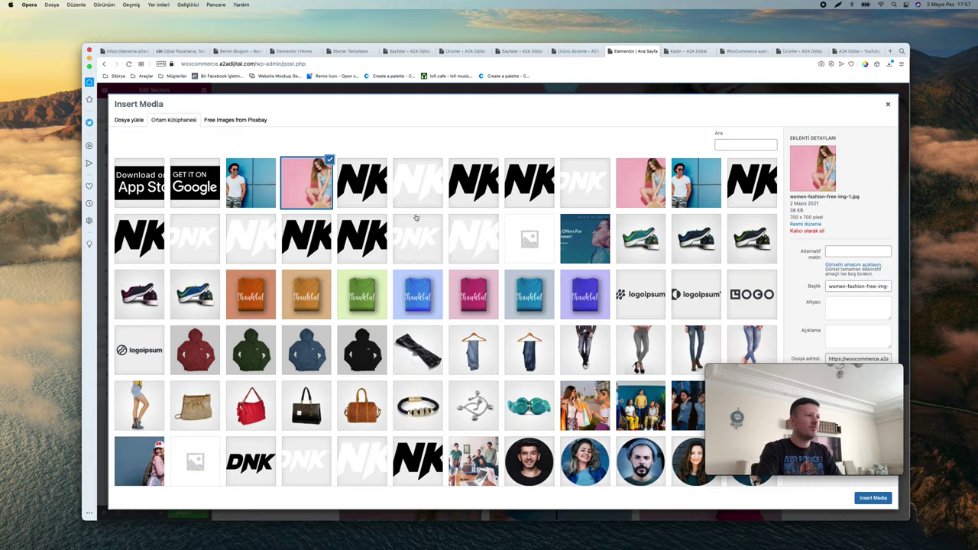
{"action": "scroll", "coordinate": [361, 224], "scroll_direction": "down", "scroll_amount": 3}
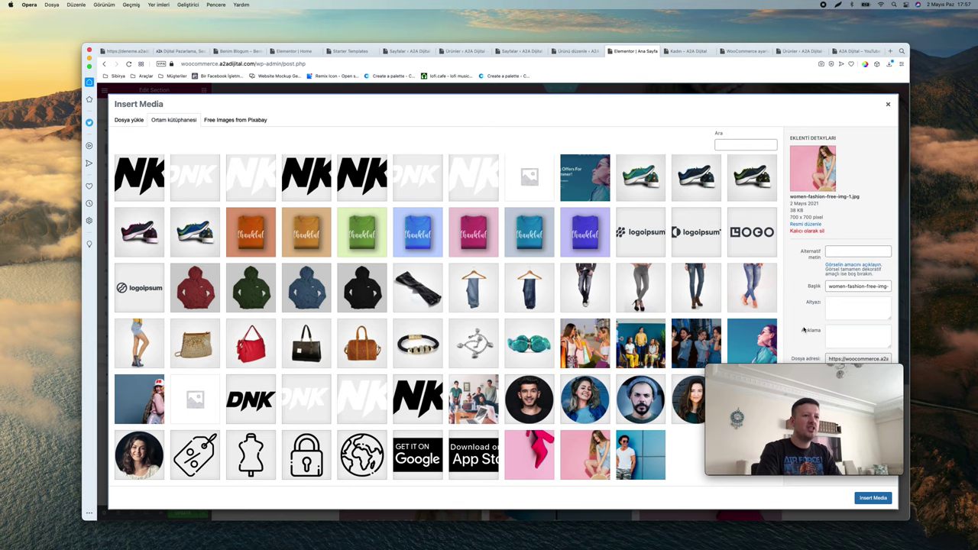
{"action": "left_click", "coordinate": [754, 331]}
{"action": "left_click", "coordinate": [872, 498]}
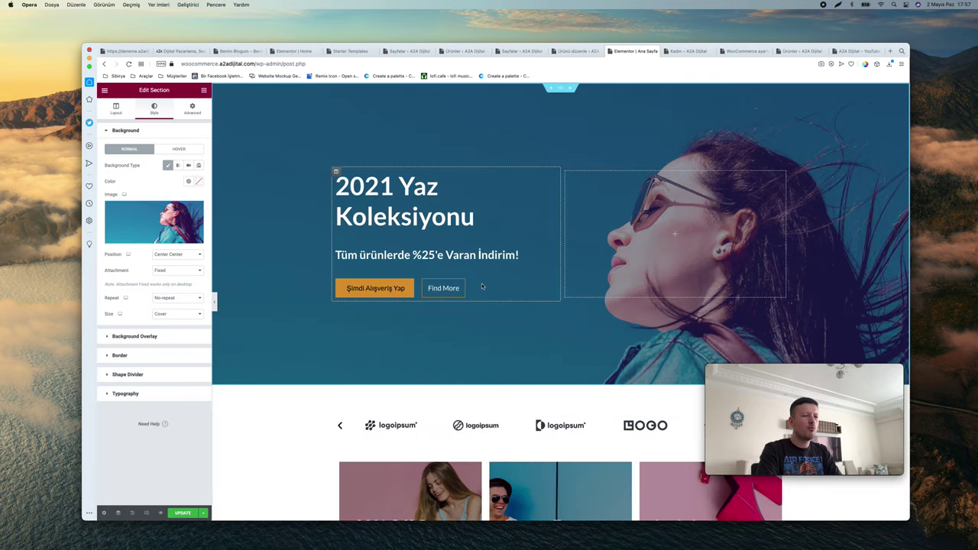
Scroll down to the logo image carousel and bring up its options
{"action": "scroll", "coordinate": [452, 318], "scroll_direction": "down", "scroll_amount": 3}
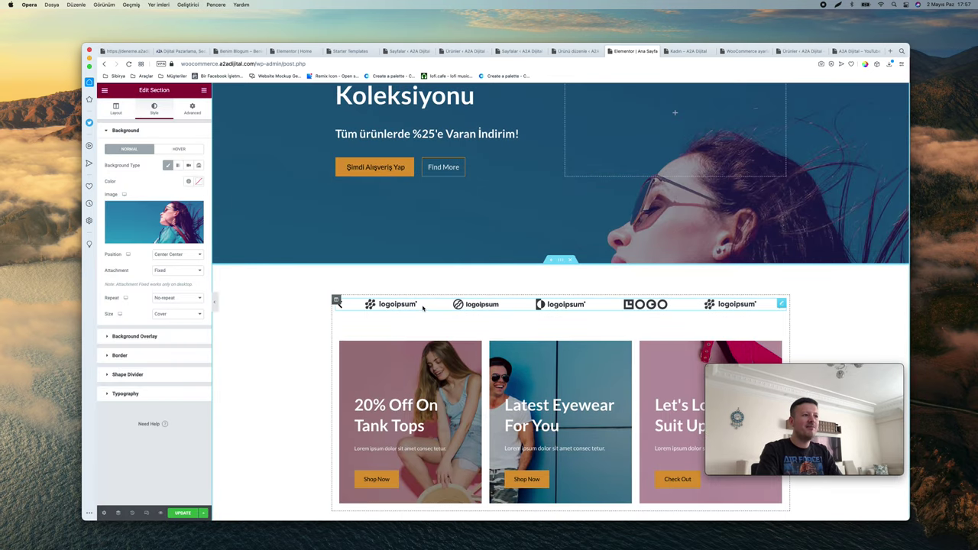
{"action": "scroll", "coordinate": [545, 308], "scroll_direction": "down", "scroll_amount": 1}
{"action": "scroll", "coordinate": [546, 308], "scroll_direction": "down", "scroll_amount": 1}
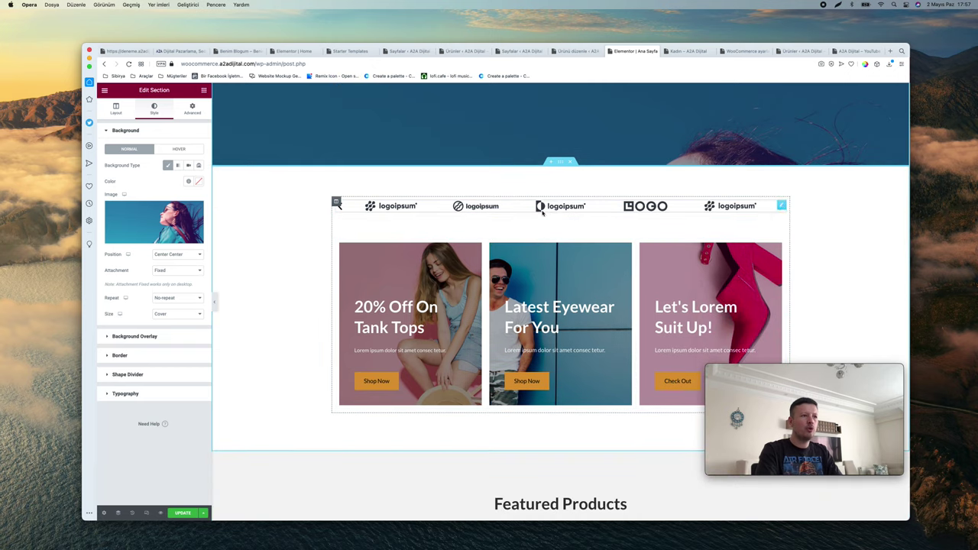
{"action": "right_click", "coordinate": [780, 206]}
Review the logo carousel's gallery of four logo images and close it unchanged
{"action": "left_click", "coordinate": [795, 214]}
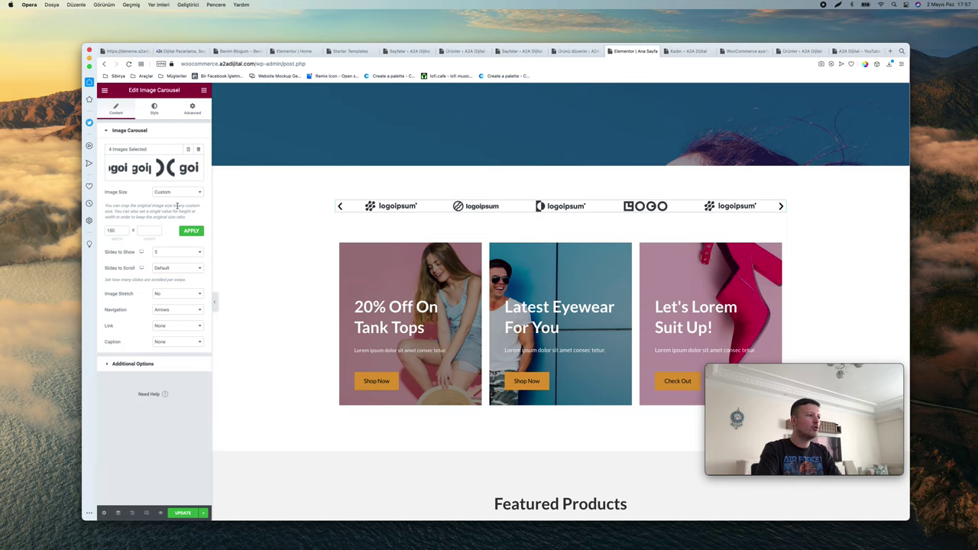
{"action": "left_click", "coordinate": [151, 175]}
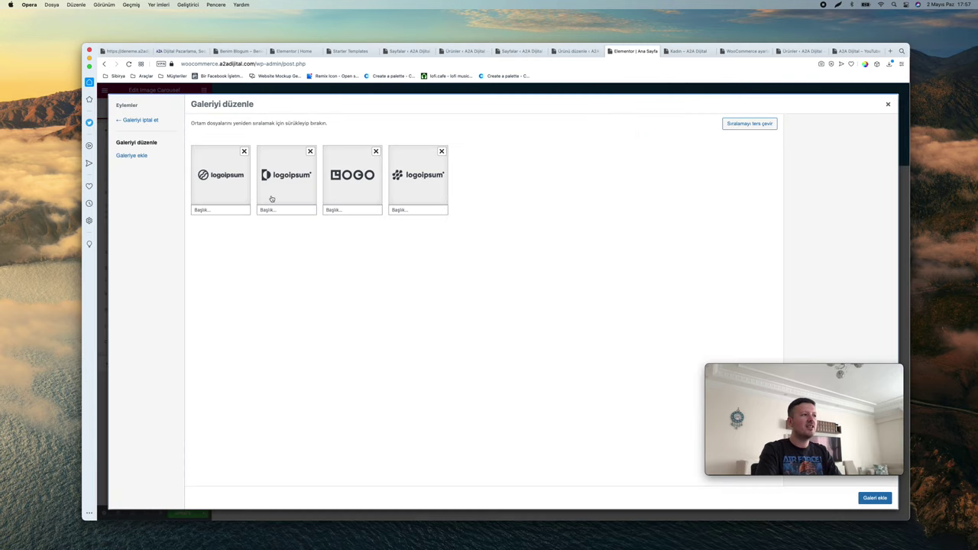
{"action": "left_click", "coordinate": [235, 189]}
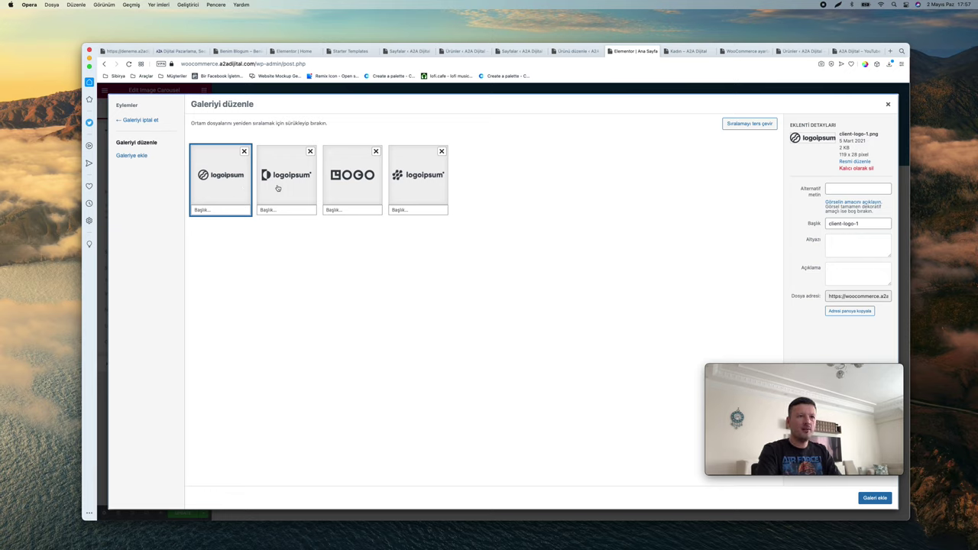
{"action": "left_click", "coordinate": [313, 187]}
{"action": "left_click", "coordinate": [355, 187]}
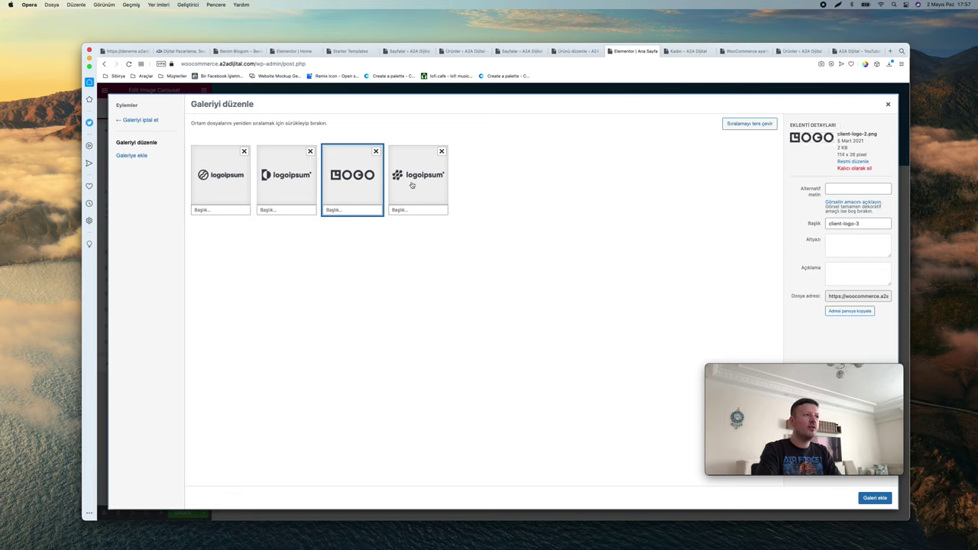
{"action": "left_click", "coordinate": [889, 103]}
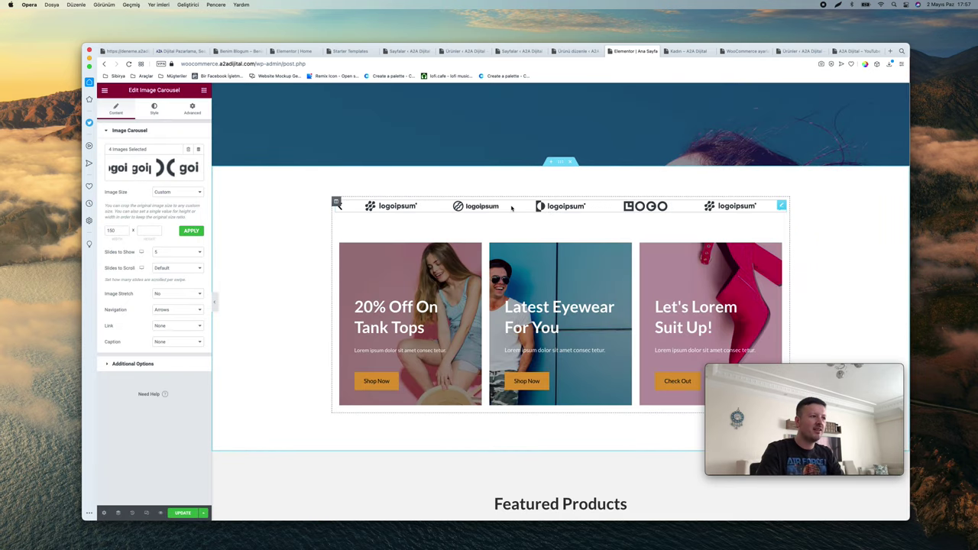
{"action": "scroll", "coordinate": [511, 208], "scroll_direction": "down", "scroll_amount": 1}
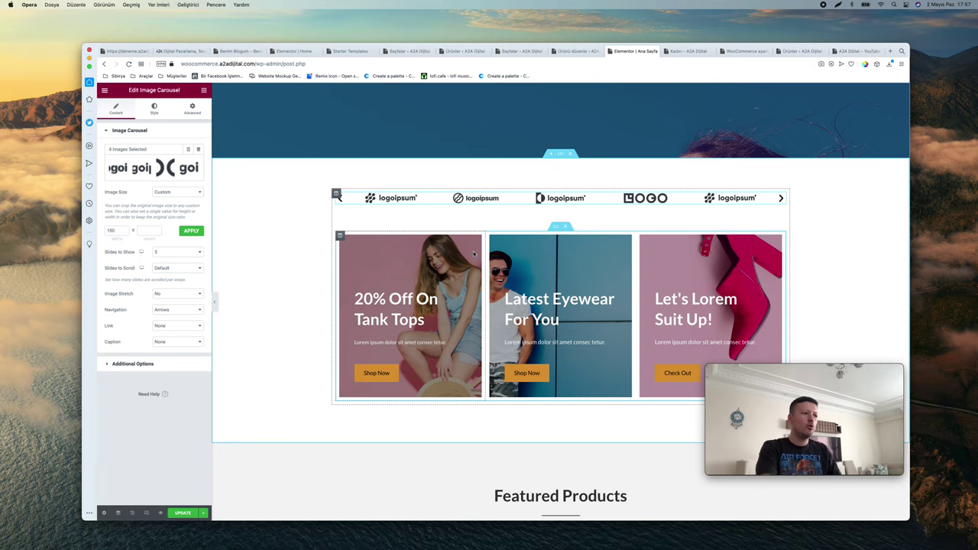
Retitle the first banner's '20% Off On Tank Tops' heading to 'Yaz Düzenleme'
{"action": "left_click", "coordinate": [399, 304]}
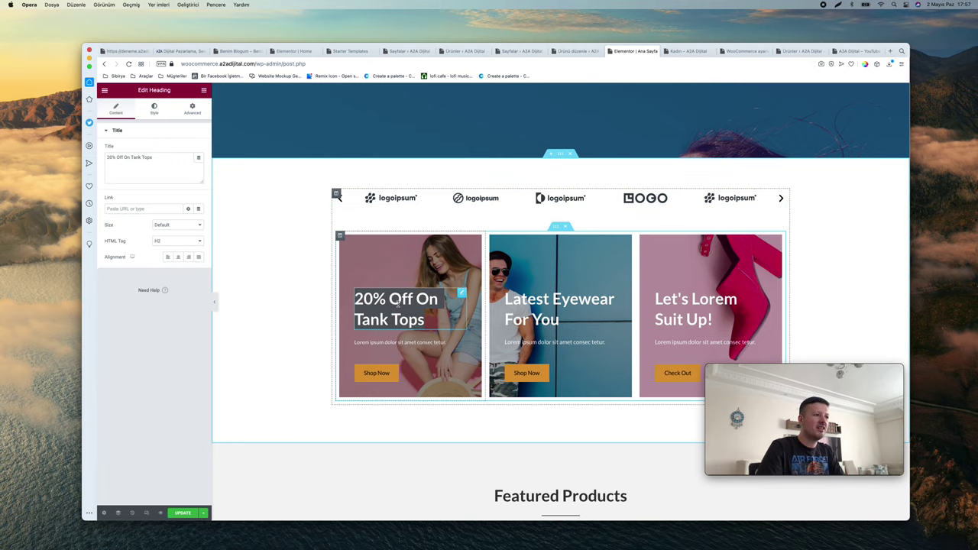
{"action": "type", "text": "Denemem"}
{"action": "key", "text": "ctrl+a"}
{"action": "type", "text": "Yaz Düzenl"}
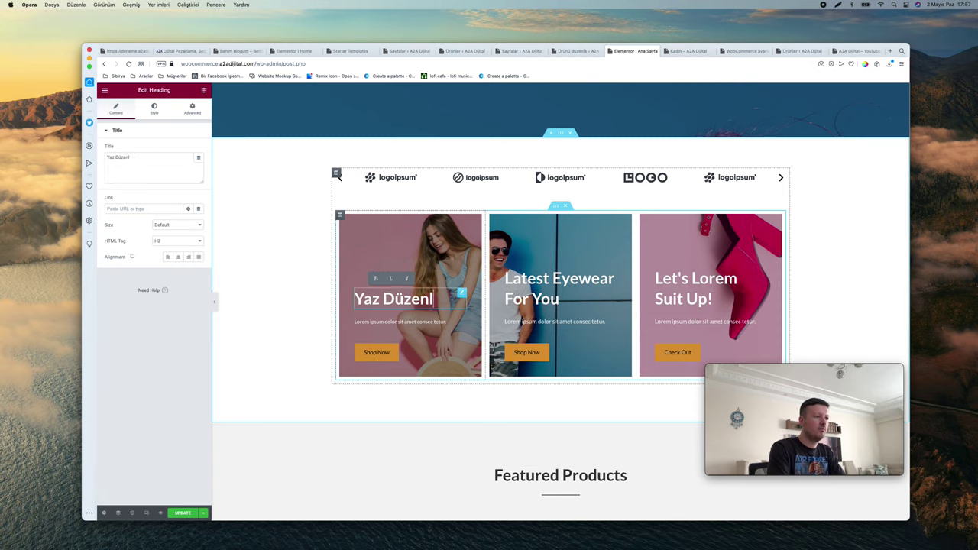
{"action": "type", "text": "eme %25 İndirim"}
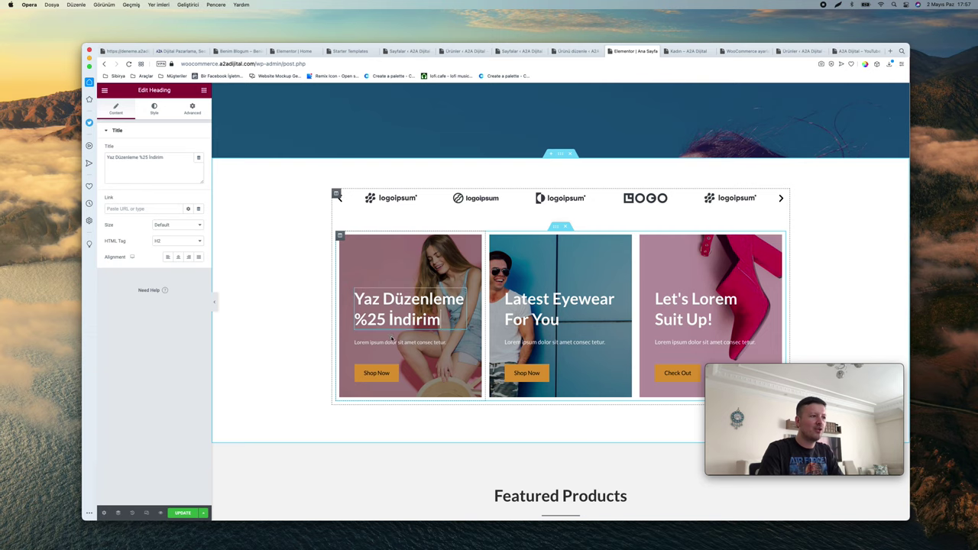
{"action": "left_click", "coordinate": [392, 340]}
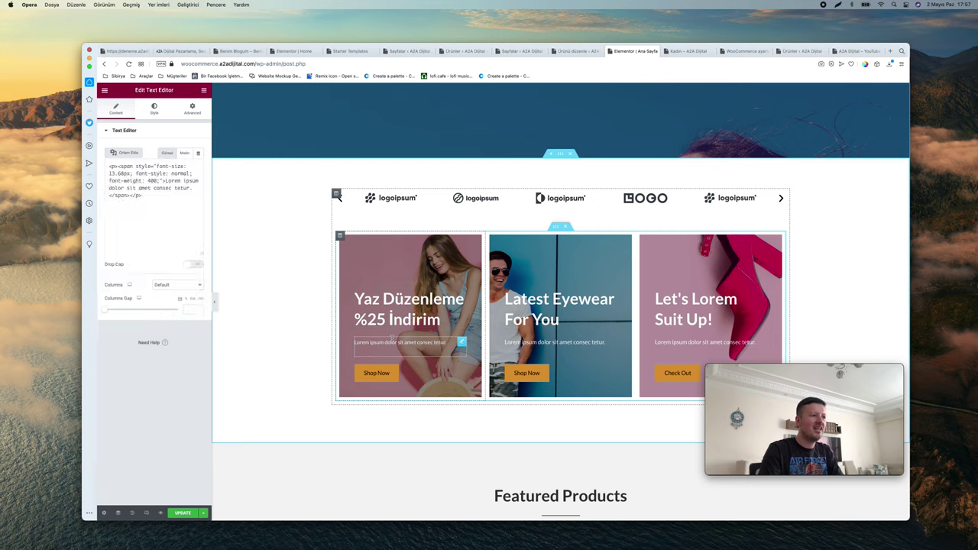
{"action": "scroll", "coordinate": [344, 246], "scroll_direction": "up", "scroll_amount": 5}
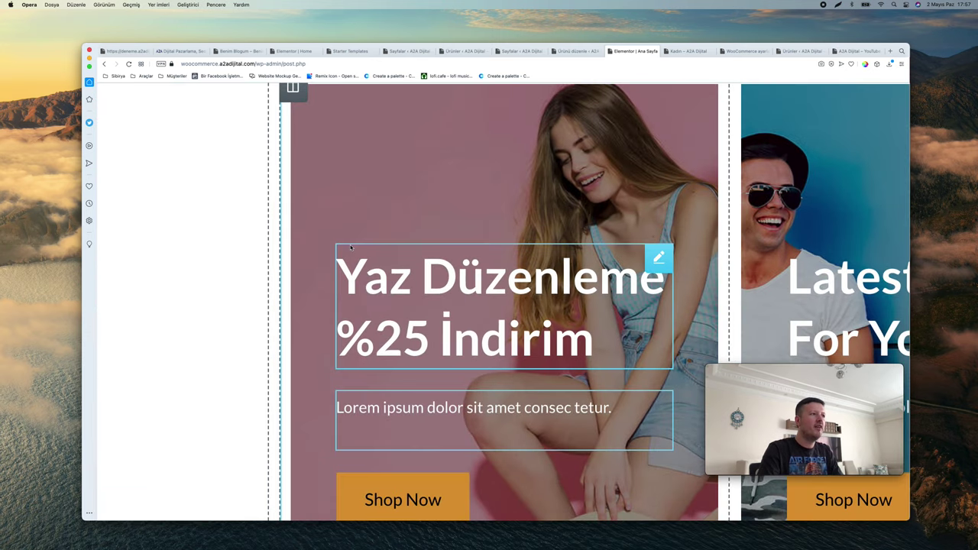
{"action": "scroll", "coordinate": [345, 241], "scroll_direction": "down", "scroll_amount": 5}
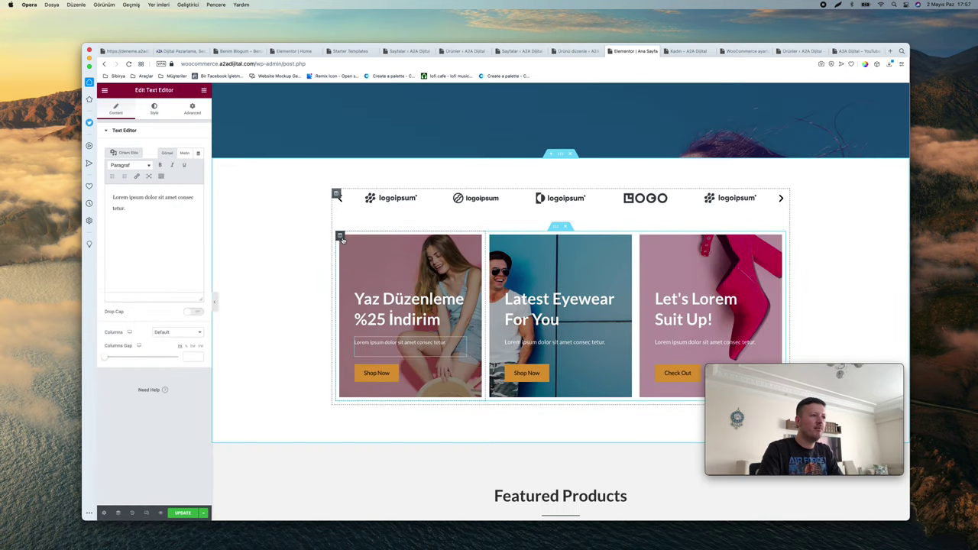
{"action": "scroll", "coordinate": [493, 240], "scroll_direction": "up", "scroll_amount": 5}
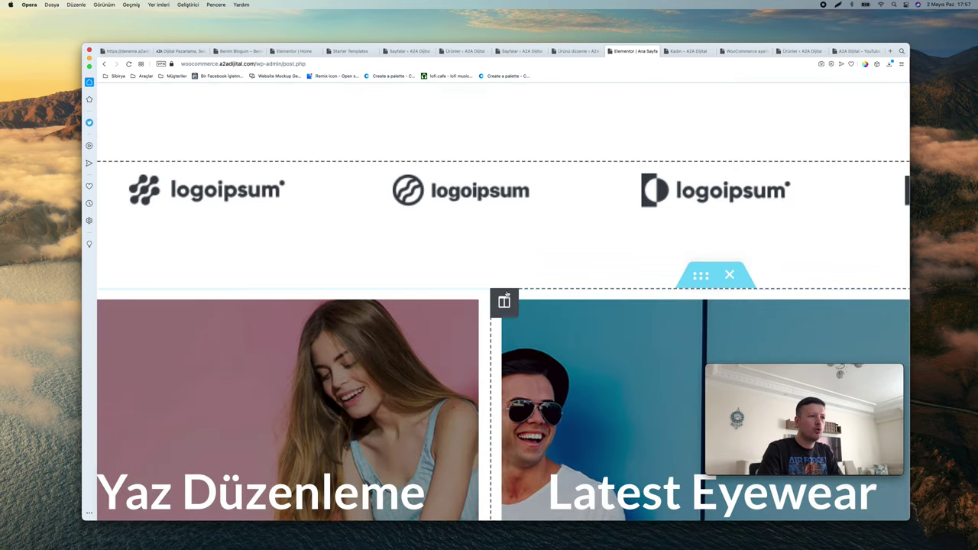
{"action": "scroll", "coordinate": [149, 192], "scroll_direction": "down", "scroll_amount": 5}
{"action": "scroll", "coordinate": [423, 195], "scroll_direction": "up", "scroll_amount": 4}
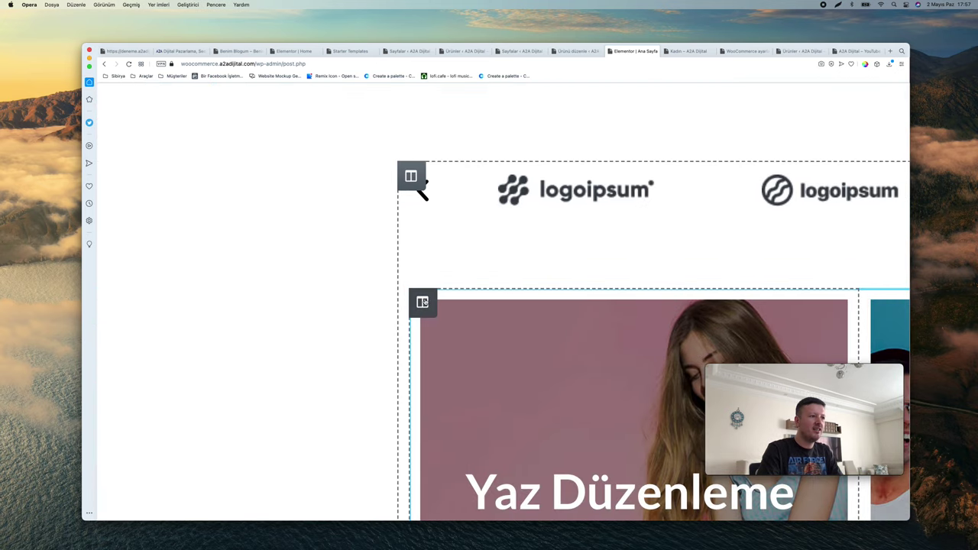
Check the first banner column's background image in the media library, leaving it unchanged
{"action": "right_click", "coordinate": [423, 303]}
{"action": "left_click", "coordinate": [460, 313]}
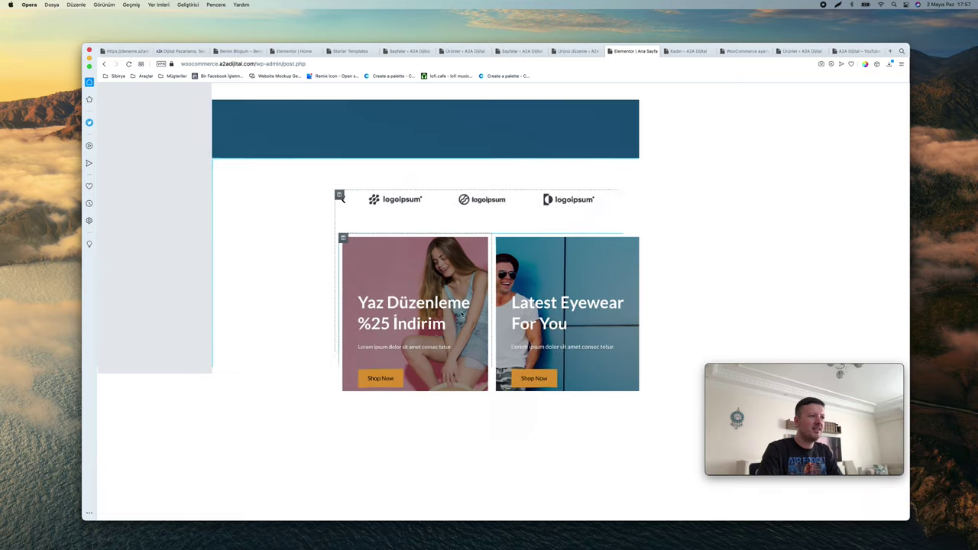
{"action": "left_click", "coordinate": [155, 111]}
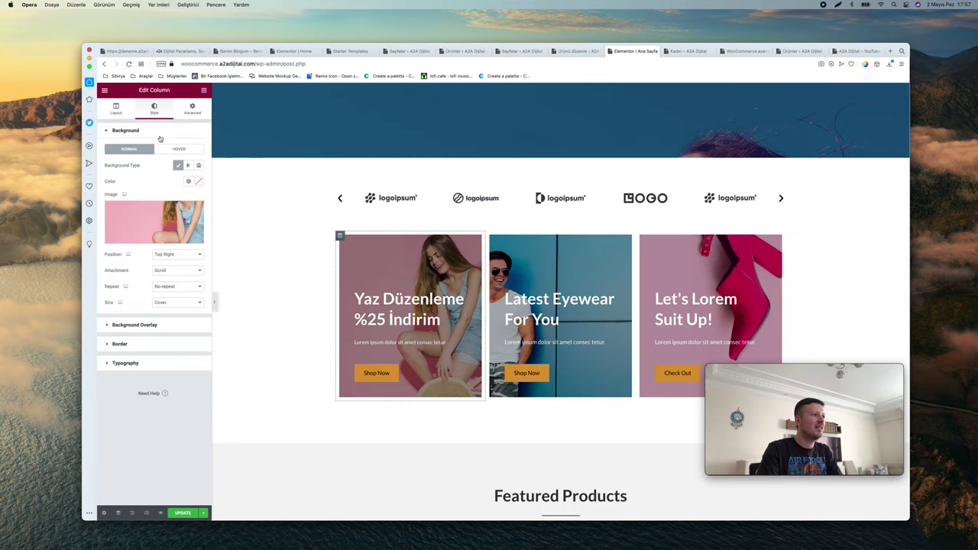
{"action": "left_click", "coordinate": [151, 218]}
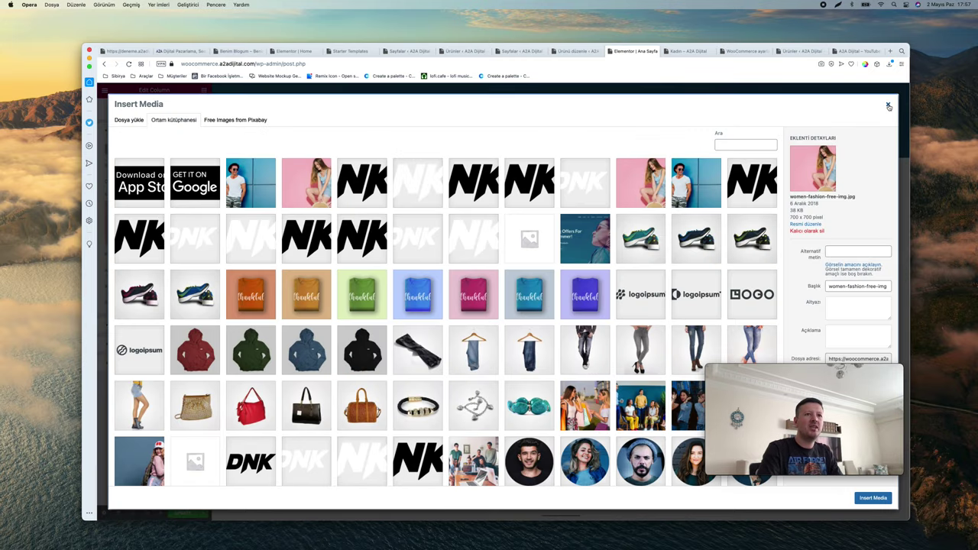
{"action": "left_click", "coordinate": [889, 107]}
{"action": "scroll", "coordinate": [556, 235], "scroll_direction": "down", "scroll_amount": 5}
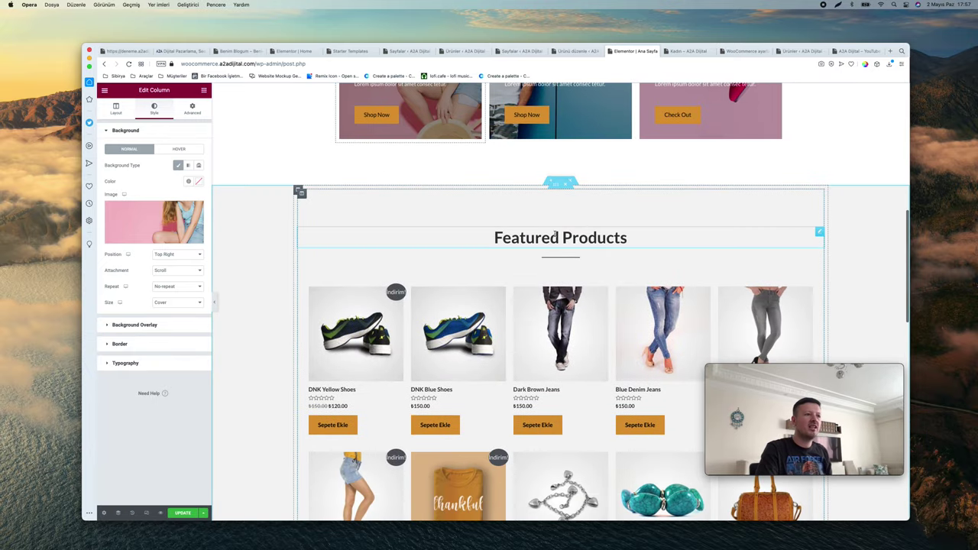
{"action": "triple_click", "coordinate": [556, 235]}
Retitle the Featured Products heading 'Öne Çıkan Ürünler'
{"action": "key", "text": "BackSpace"}
{"action": "type", "text": "Öne Ç"}
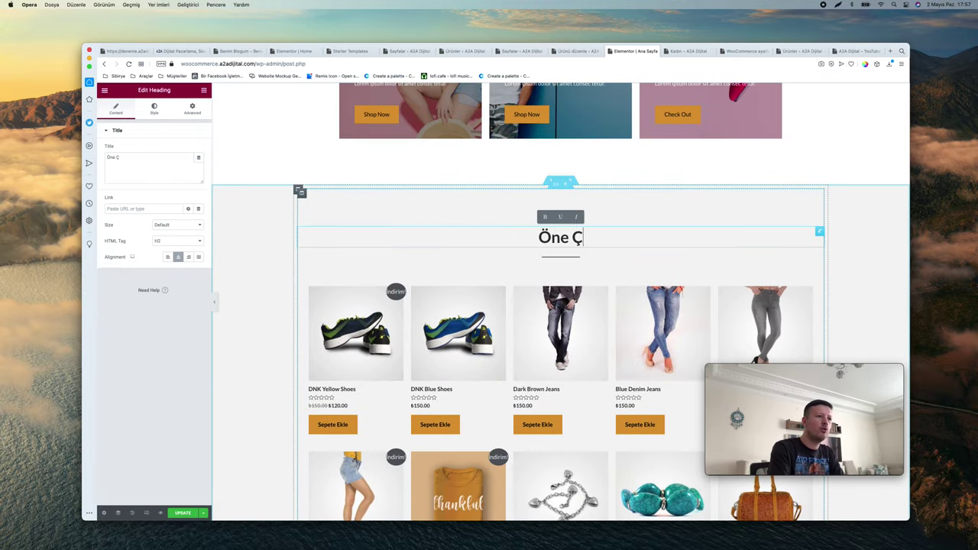
{"action": "type", "text": "ıkan Ürünler"}
{"action": "scroll", "coordinate": [817, 218], "scroll_direction": "down", "scroll_amount": 2}
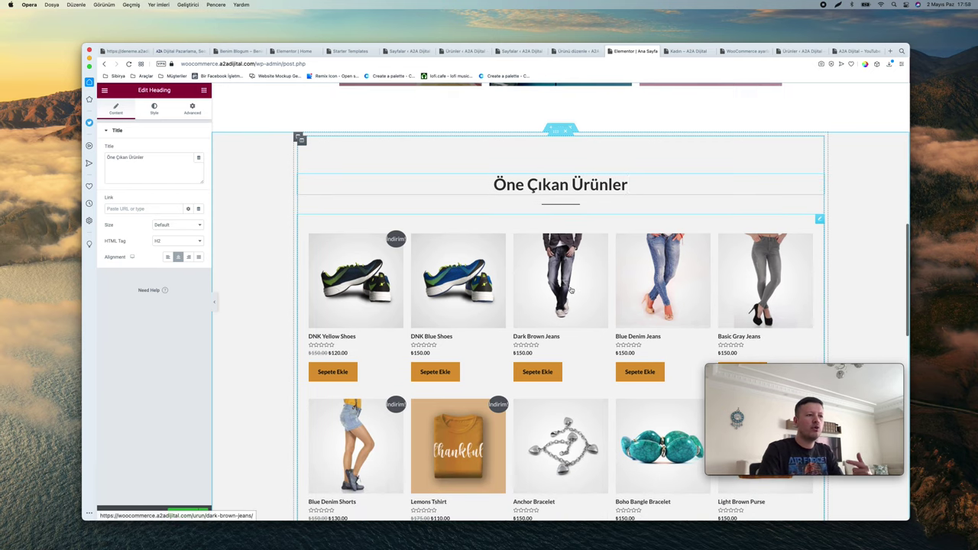
Edit the featured products shortcode to columns="4" and limit="12"
{"action": "right_click", "coordinate": [817, 220]}
{"action": "left_click", "coordinate": [834, 228]}
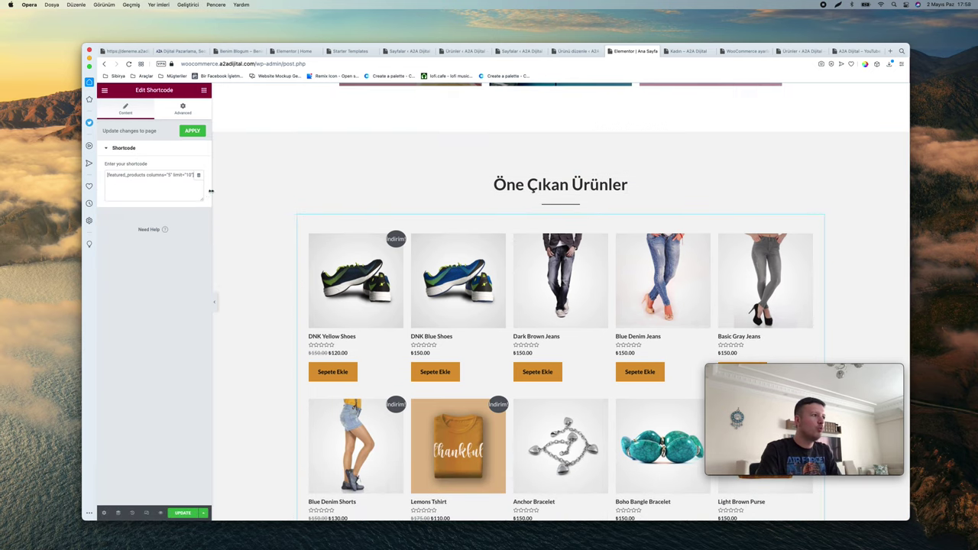
{"action": "left_click_drag", "start_coordinate": [136, 175], "coordinate": [166, 175]}
{"action": "left_click", "coordinate": [159, 268]}
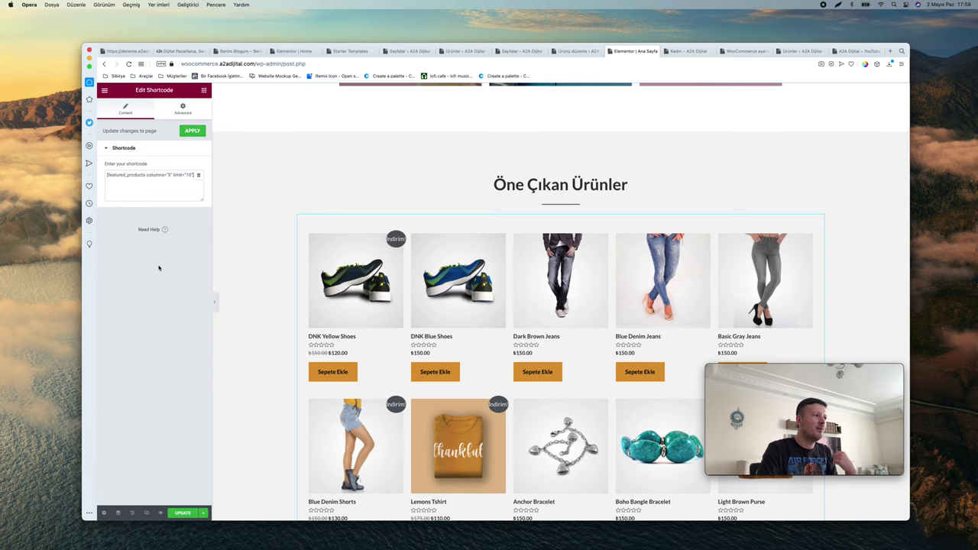
{"action": "double_click", "coordinate": [170, 175]}
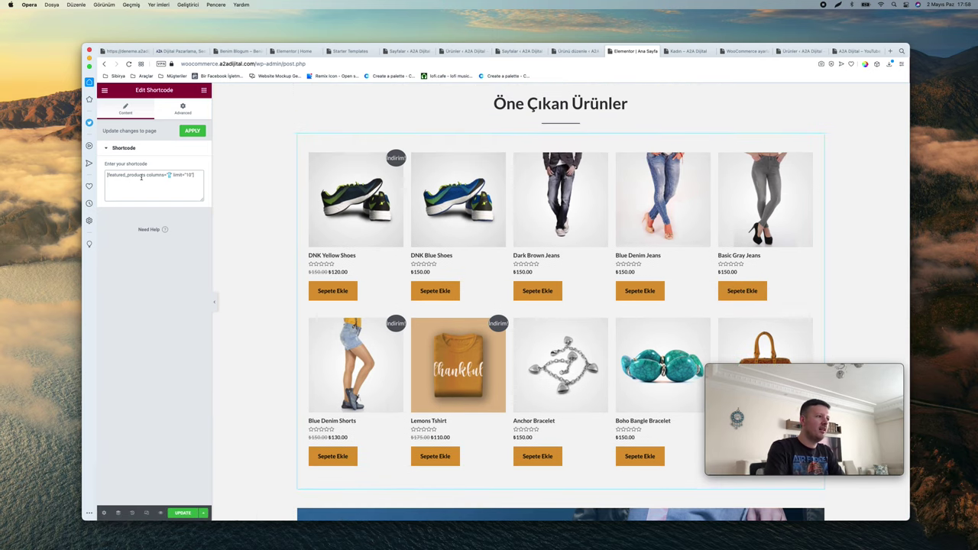
{"action": "scroll", "coordinate": [170, 175], "scroll_direction": "up", "scroll_amount": 5}
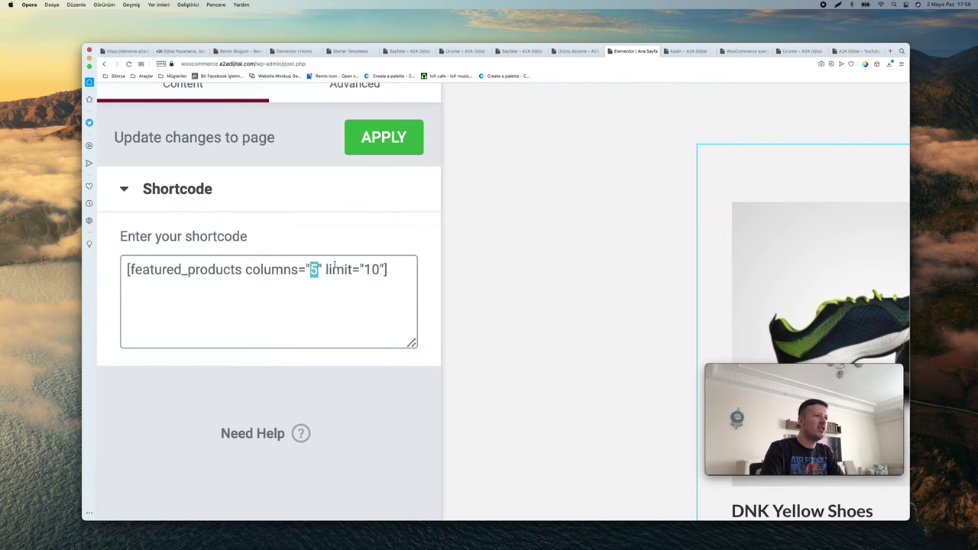
{"action": "scroll", "coordinate": [175, 177], "scroll_direction": "down", "scroll_amount": 5}
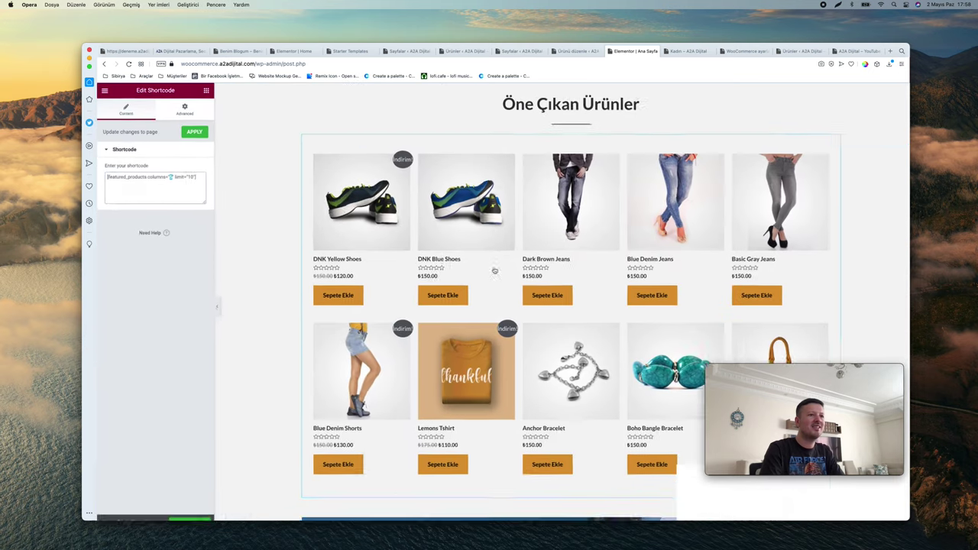
{"action": "type", "text": "4"}
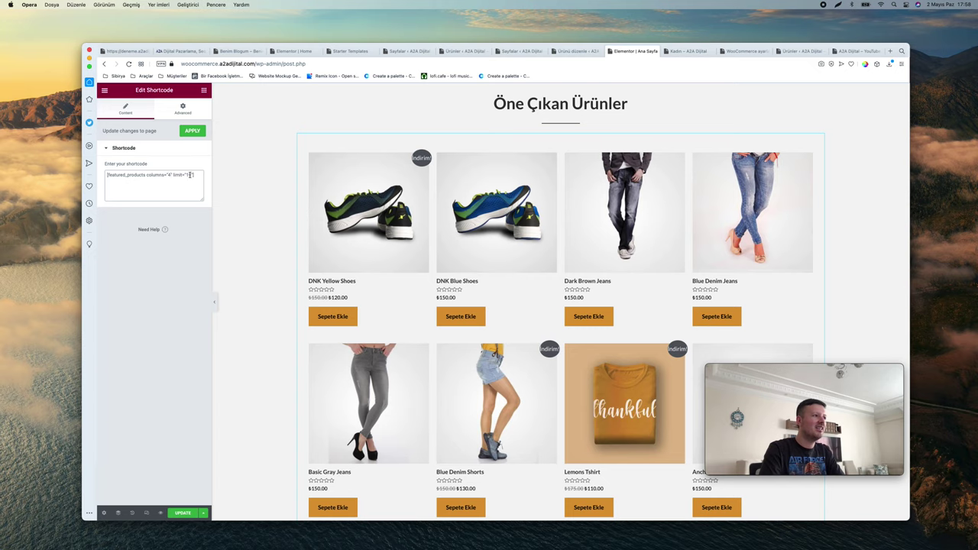
{"action": "type", "text": "12"}
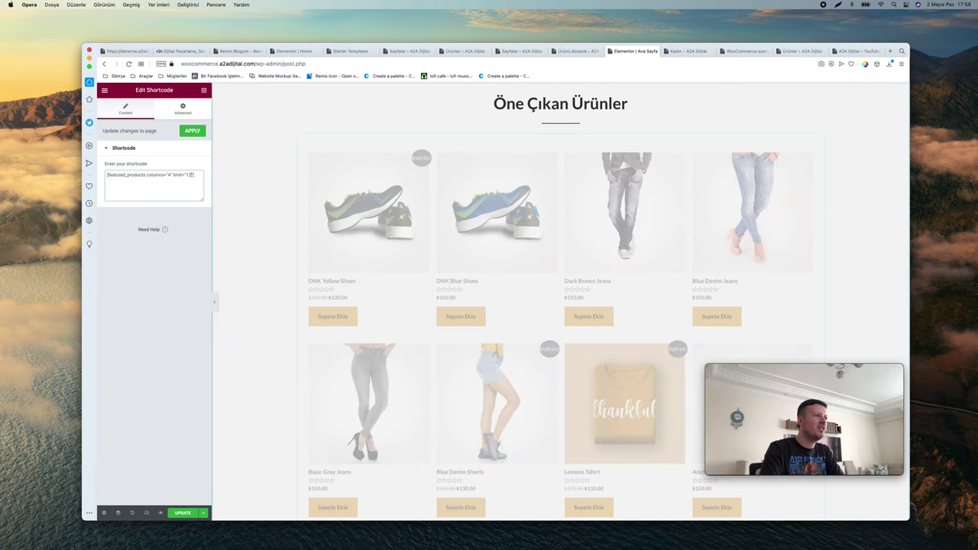
{"action": "scroll", "coordinate": [333, 196], "scroll_direction": "up", "scroll_amount": 4}
{"action": "scroll", "coordinate": [332, 195], "scroll_direction": "down", "scroll_amount": 8}
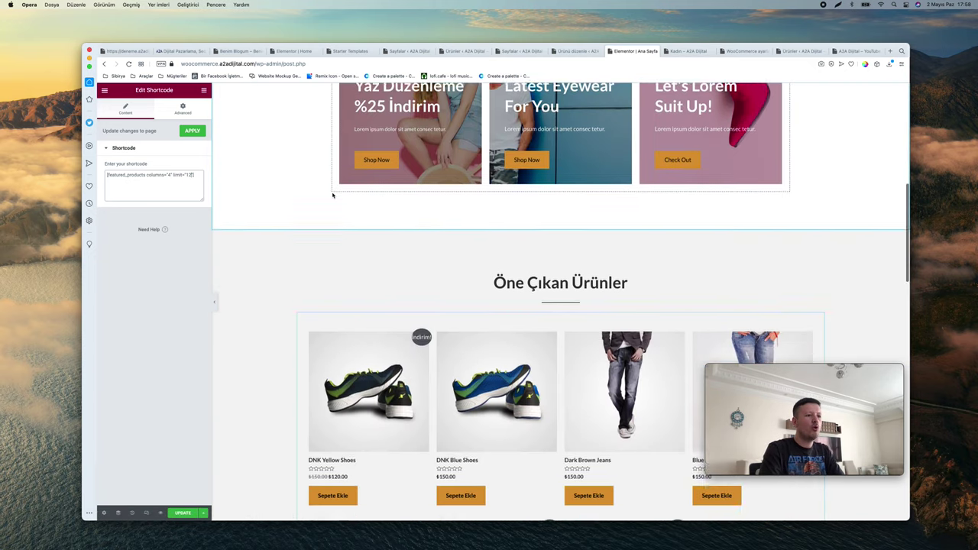
{"action": "scroll", "coordinate": [332, 196], "scroll_direction": "up", "scroll_amount": 3}
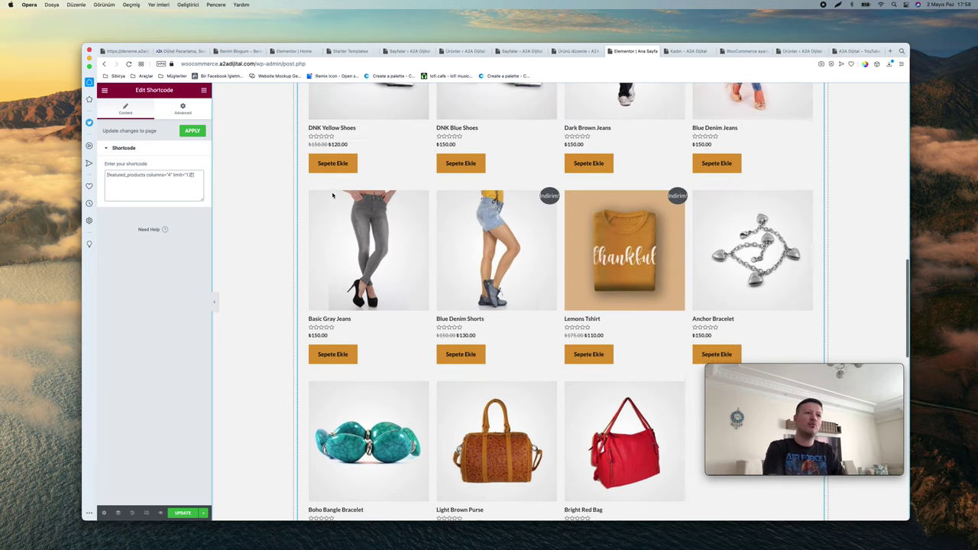
{"action": "scroll", "coordinate": [332, 196], "scroll_direction": "up", "scroll_amount": 4}
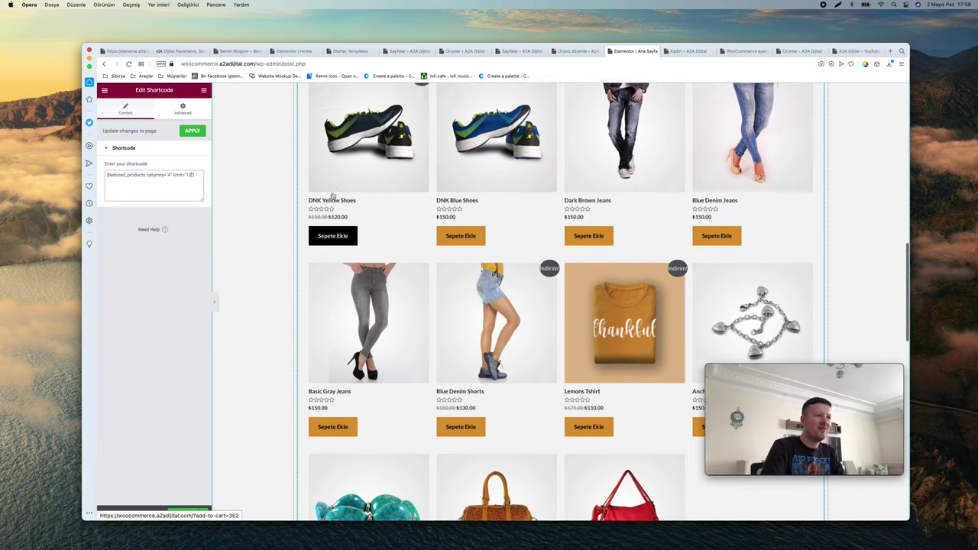
{"action": "scroll", "coordinate": [332, 196], "scroll_direction": "down", "scroll_amount": 6}
{"action": "scroll", "coordinate": [333, 196], "scroll_direction": "down", "scroll_amount": 2}
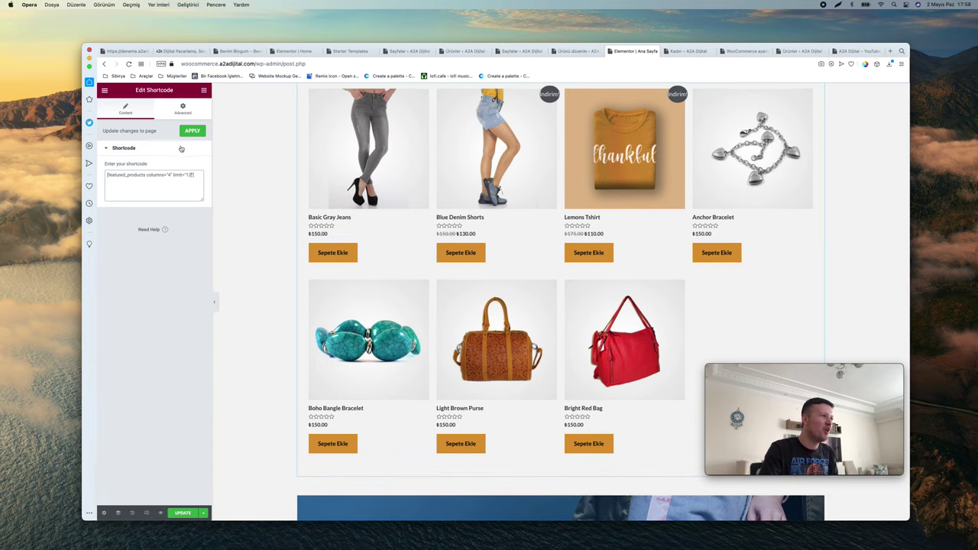
{"action": "scroll", "coordinate": [300, 186], "scroll_direction": "down", "scroll_amount": 8}
{"action": "scroll", "coordinate": [300, 186], "scroll_direction": "down", "scroll_amount": 1}
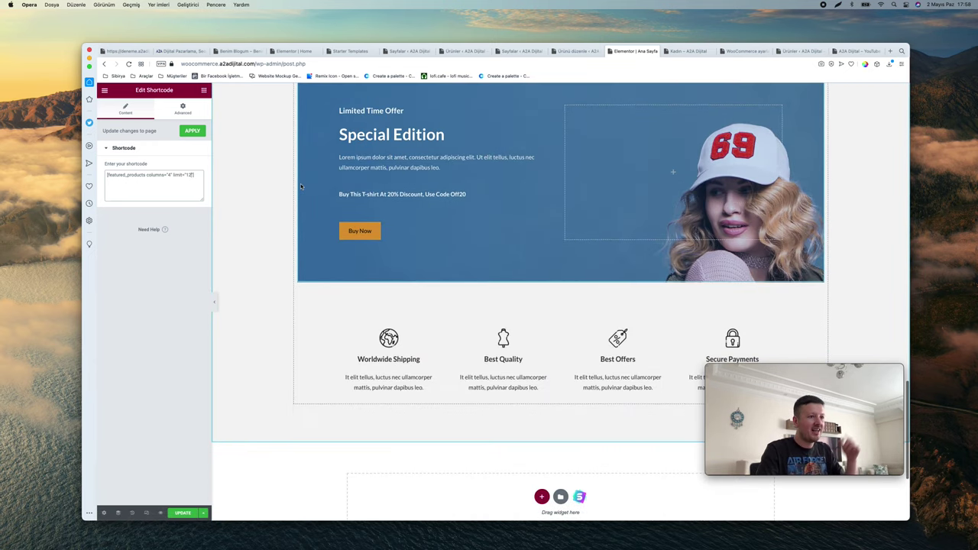
{"action": "scroll", "coordinate": [299, 186], "scroll_direction": "down", "scroll_amount": 2}
{"action": "scroll", "coordinate": [300, 187], "scroll_direction": "up", "scroll_amount": 15}
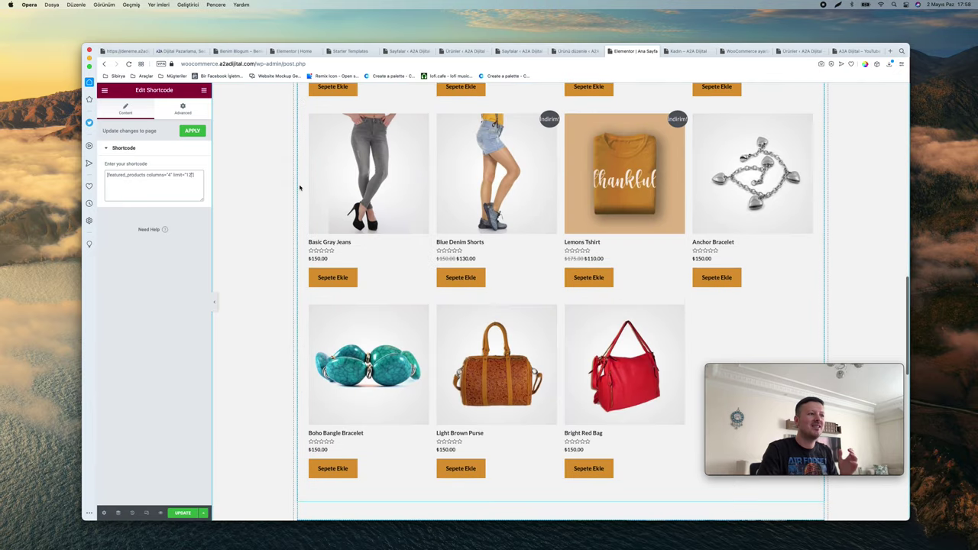
{"action": "scroll", "coordinate": [300, 187], "scroll_direction": "down", "scroll_amount": 12}
Inspect the Special Edition banner's headings, Buy Now button and inner section background settings
{"action": "left_click", "coordinate": [407, 182]}
{"action": "left_click", "coordinate": [398, 204]}
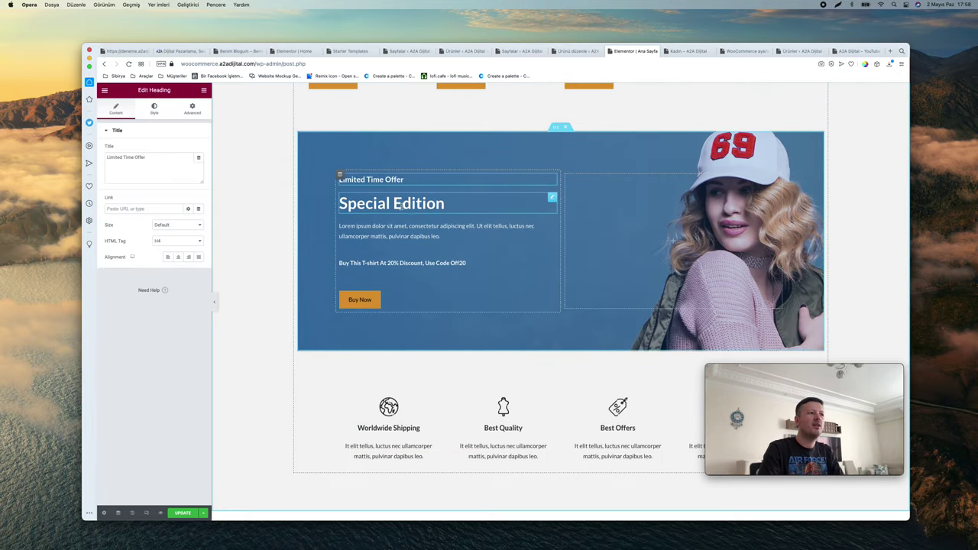
{"action": "left_click", "coordinate": [428, 263]}
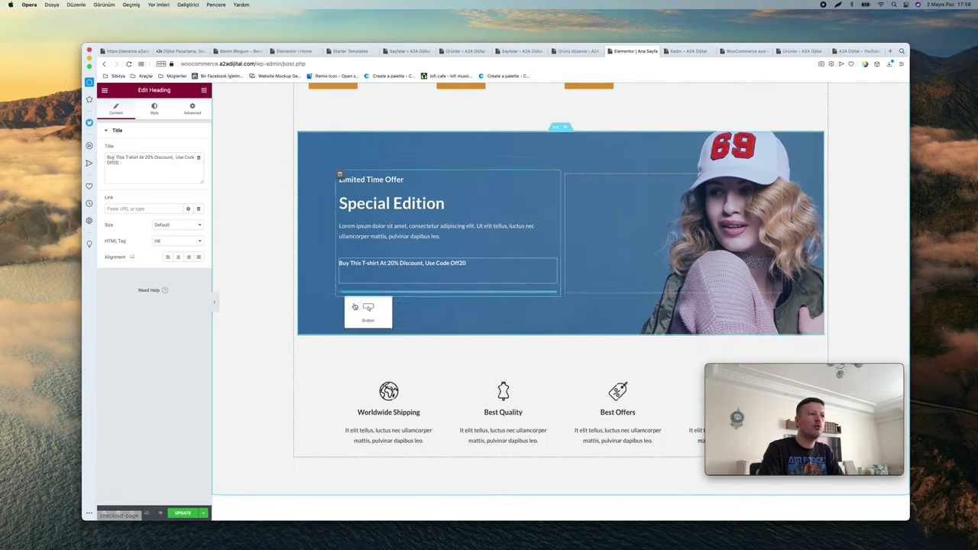
{"action": "left_click", "coordinate": [356, 304]}
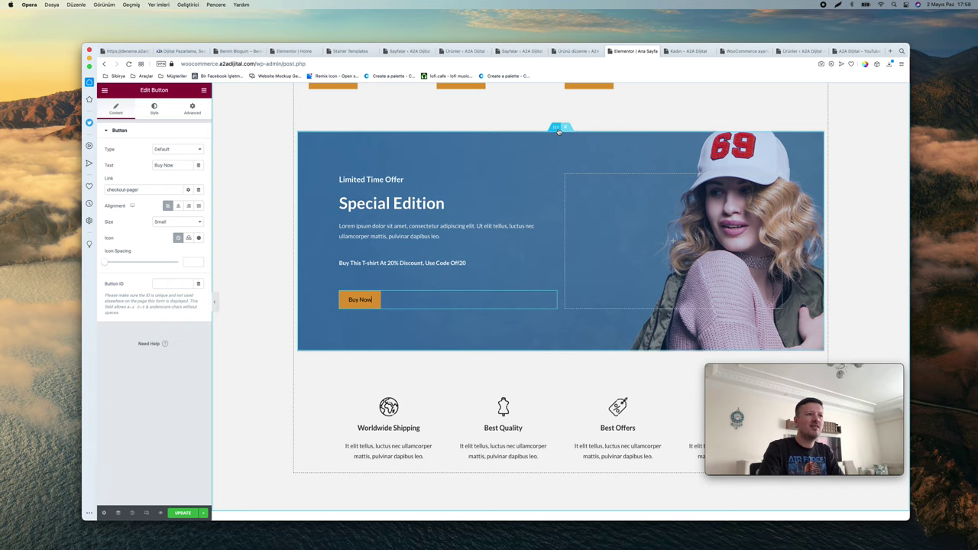
{"action": "scroll", "coordinate": [559, 132], "scroll_direction": "up", "scroll_amount": 3}
{"action": "scroll", "coordinate": [565, 141], "scroll_direction": "down", "scroll_amount": 3}
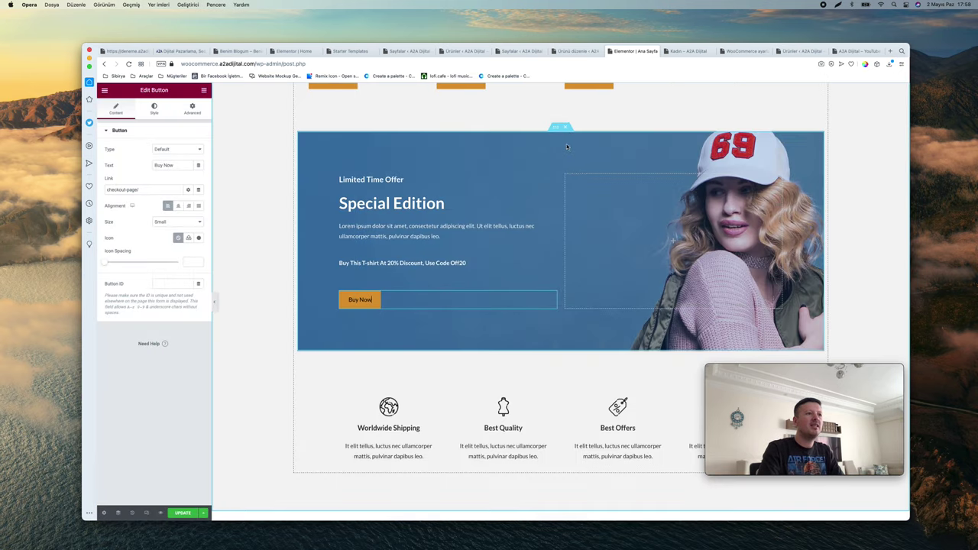
{"action": "right_click", "coordinate": [555, 132]}
{"action": "left_click", "coordinate": [547, 132]}
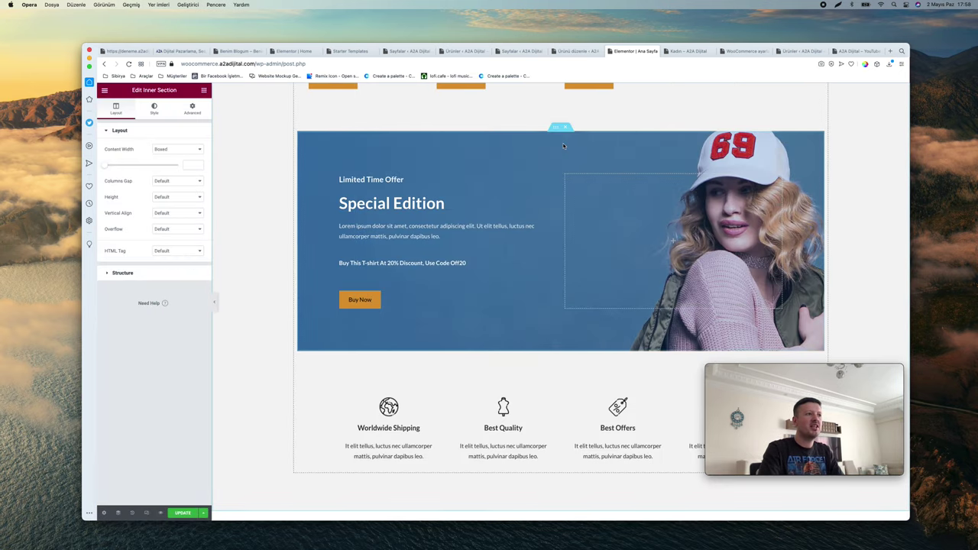
{"action": "left_click", "coordinate": [154, 108]}
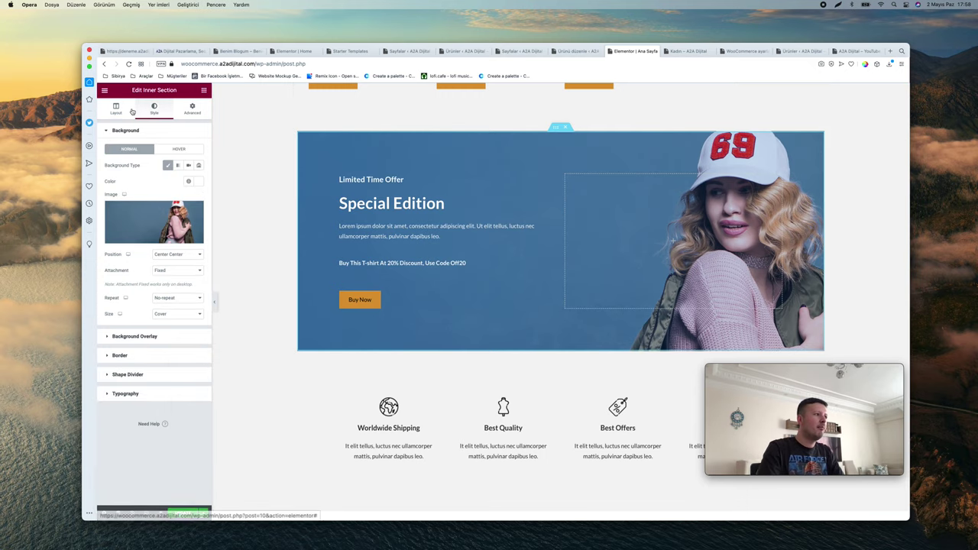
{"action": "scroll", "coordinate": [419, 226], "scroll_direction": "down", "scroll_amount": 3}
{"action": "scroll", "coordinate": [419, 225], "scroll_direction": "up", "scroll_amount": 4}
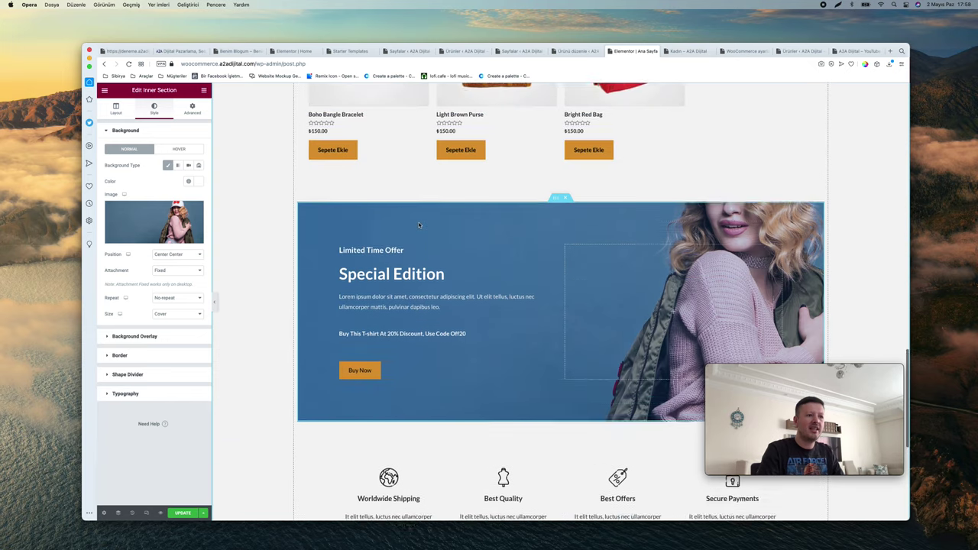
{"action": "scroll", "coordinate": [419, 225], "scroll_direction": "down", "scroll_amount": 2}
Swap the Worldwide Shipping box's image for the DNK logo
{"action": "left_click", "coordinate": [389, 386]}
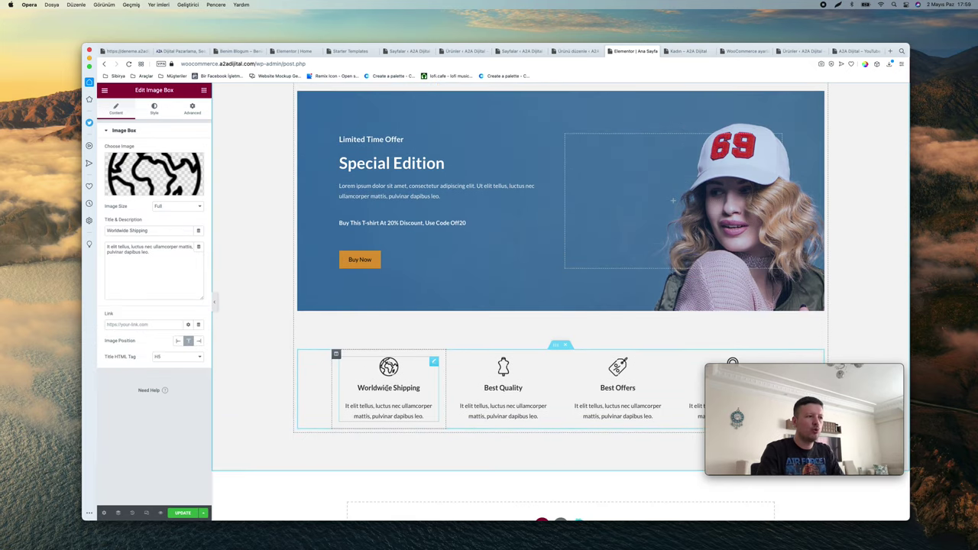
{"action": "left_click", "coordinate": [153, 174]}
{"action": "left_click", "coordinate": [422, 238]}
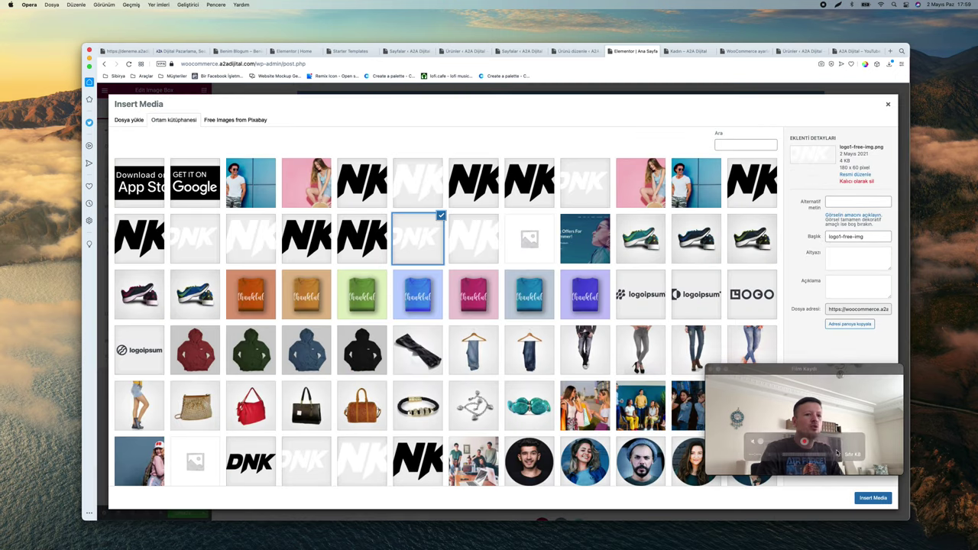
{"action": "left_click", "coordinate": [362, 239]}
{"action": "left_click", "coordinate": [879, 503]}
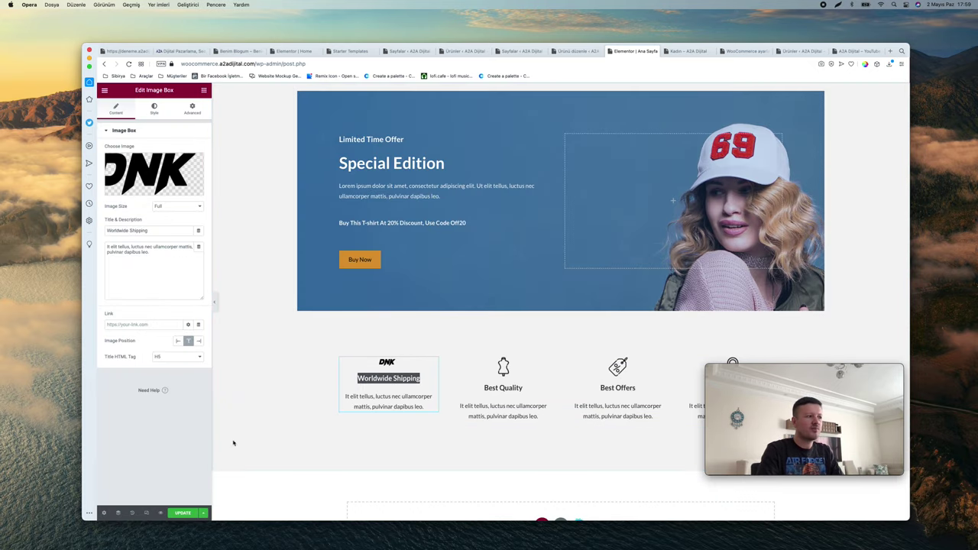
Undo the logo swap through History, restoring the globe icon
{"action": "left_click", "coordinate": [131, 512]}
{"action": "left_click", "coordinate": [157, 148]}
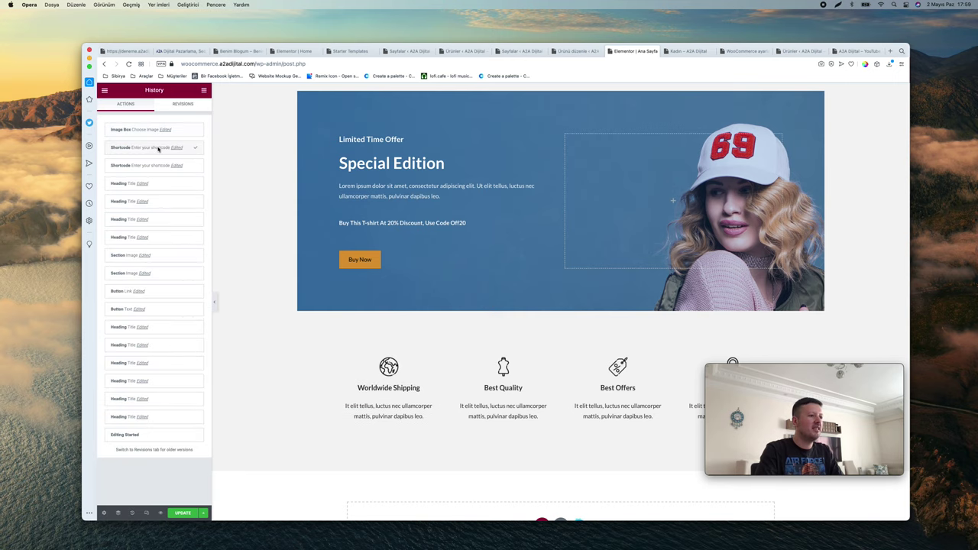
{"action": "scroll", "coordinate": [394, 377], "scroll_direction": "up", "scroll_amount": 3}
{"action": "scroll", "coordinate": [393, 378], "scroll_direction": "up", "scroll_amount": 8}
{"action": "scroll", "coordinate": [389, 405], "scroll_direction": "down", "scroll_amount": 12}
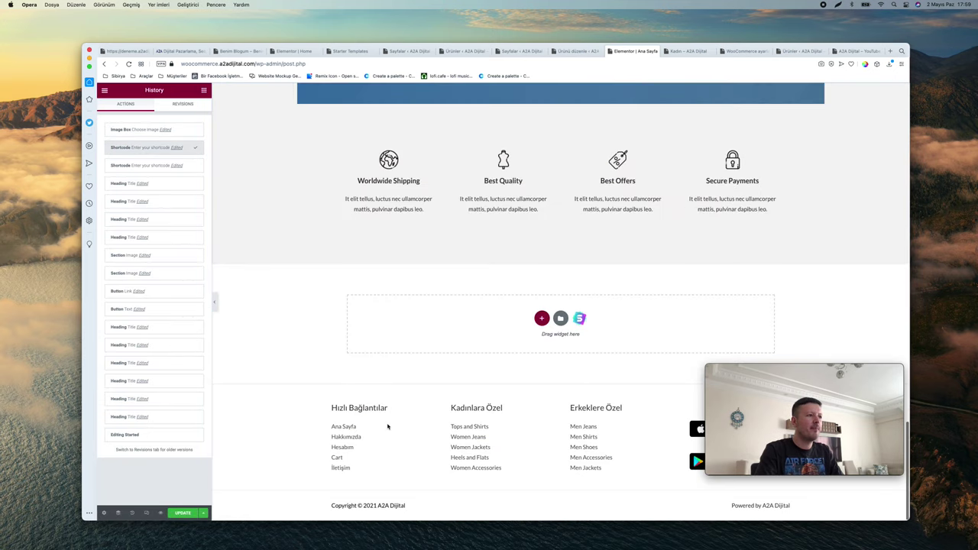
Rename the first two feature headings to Tüm Dünyaya Teslimat and En İyi Kalite
{"action": "left_click", "coordinate": [387, 180]}
{"action": "double_click", "coordinate": [388, 180]}
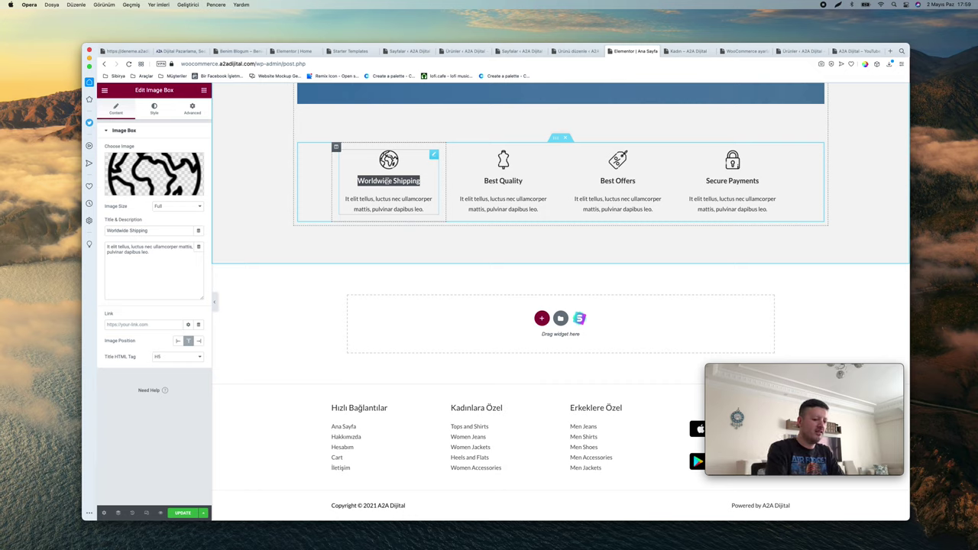
{"action": "key", "text": "BackSpace"}
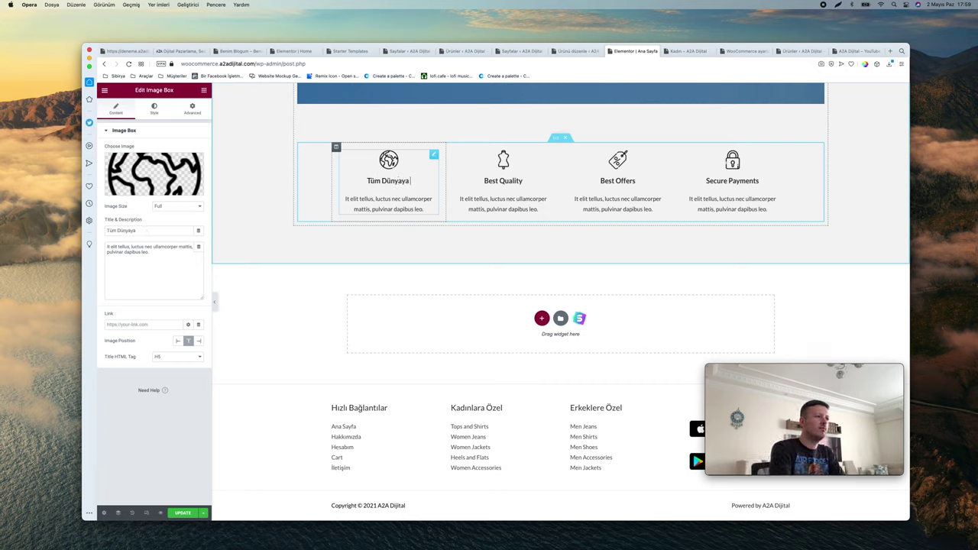
{"action": "double_click", "coordinate": [503, 180]}
{"action": "type", "text": "En İyi Kalite"}
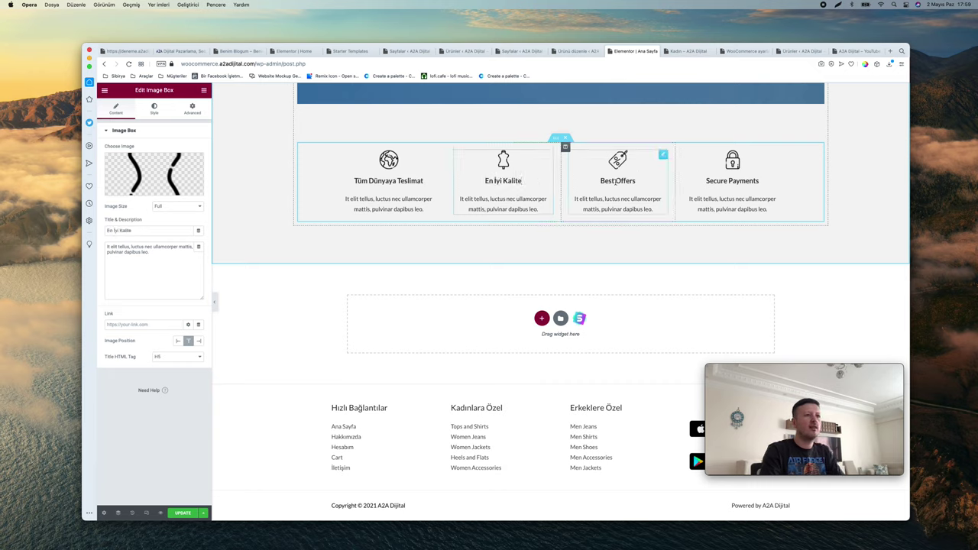
Rename the other two feature headings to En Uygun Fiyatlar and Güvenli Alışveriş
{"action": "double_click", "coordinate": [617, 181]}
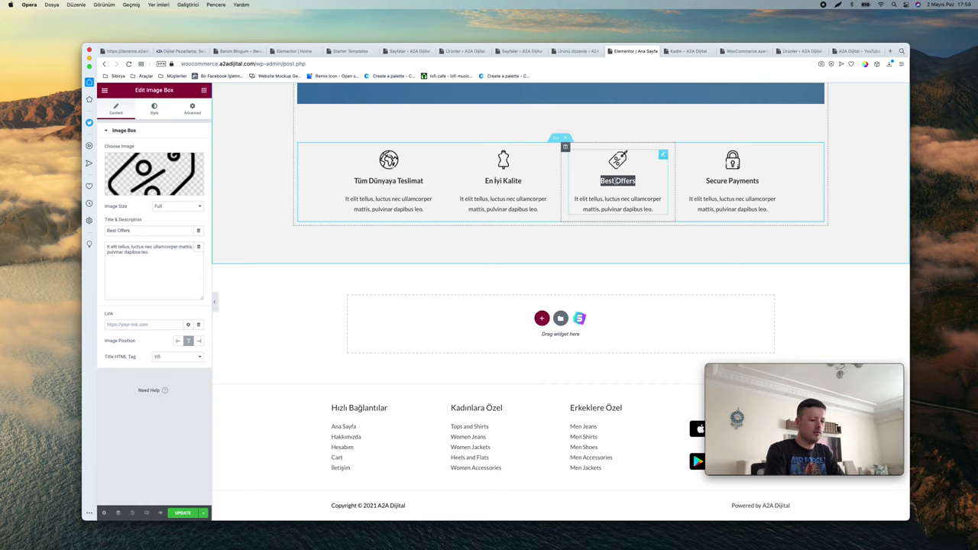
{"action": "type", "text": "En Uygun Fiyatlar"}
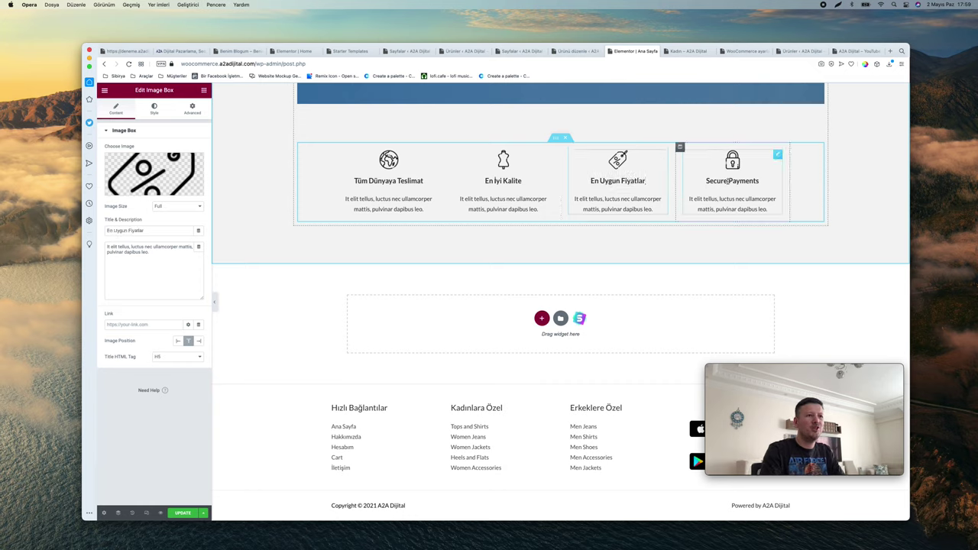
{"action": "double_click", "coordinate": [723, 181]}
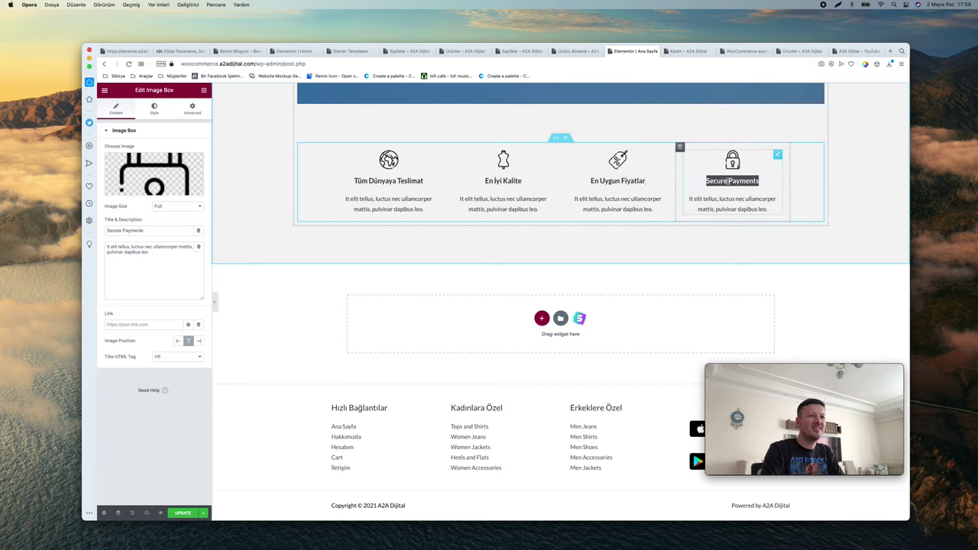
{"action": "type", "text": "Güvenli Alışveriş"}
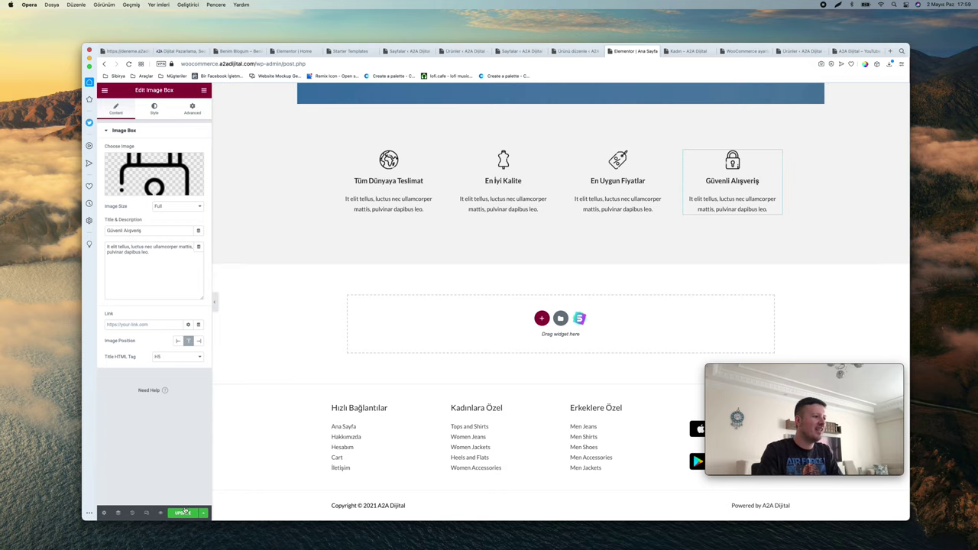
{"action": "scroll", "coordinate": [430, 310], "scroll_direction": "up", "scroll_amount": 20}
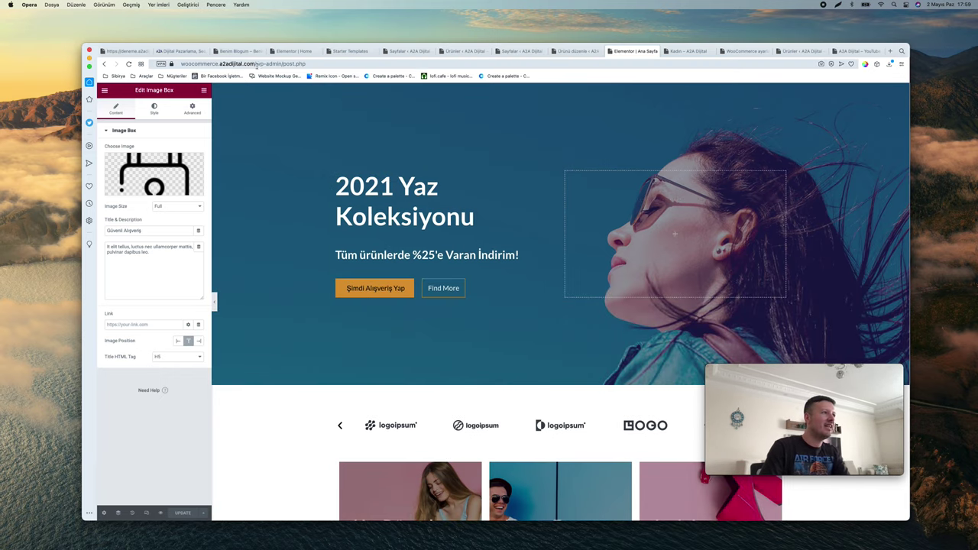
Leave the Elementor editor by loading the site's public homepage from the address bar
{"action": "left_click_drag", "start_coordinate": [257, 64], "coordinate": [696, 59]}
{"action": "key", "text": "BackSpace"}
{"action": "key", "text": "Return"}
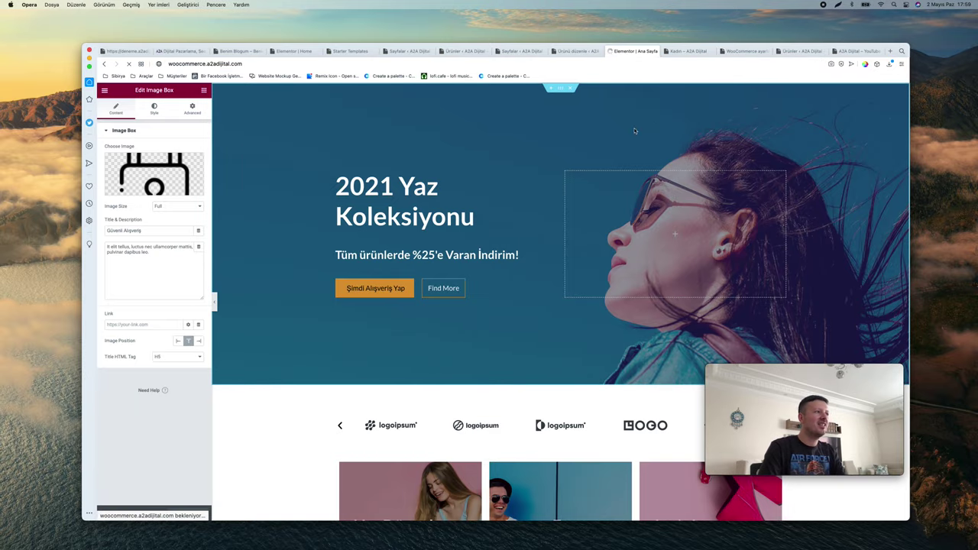
{"action": "scroll", "coordinate": [537, 222], "scroll_direction": "down", "scroll_amount": 20}
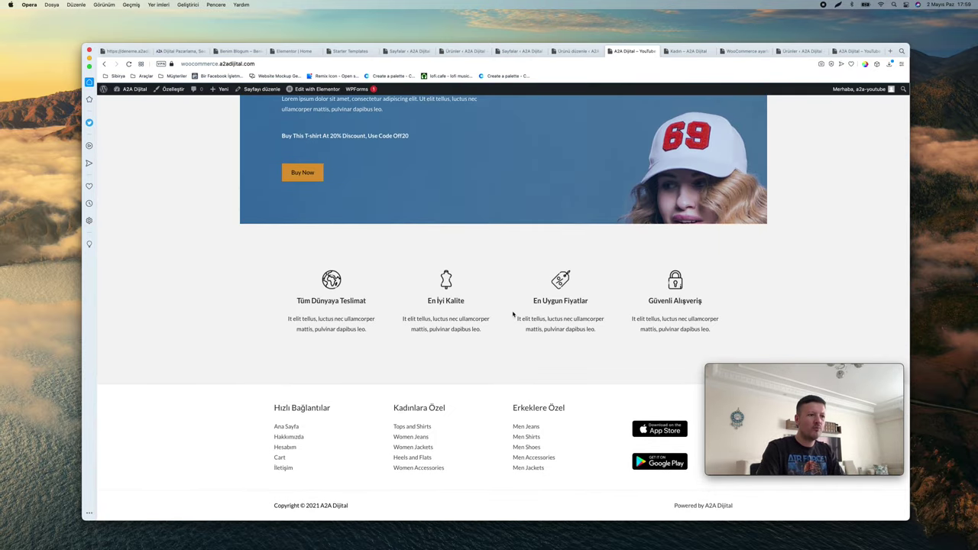
{"action": "scroll", "coordinate": [513, 313], "scroll_direction": "up", "scroll_amount": 20}
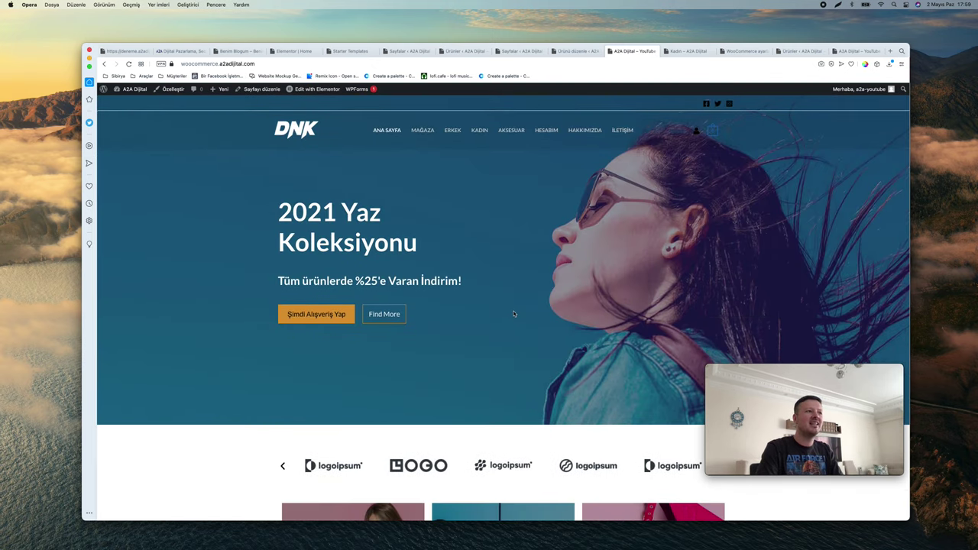
Navigate through HAKKIMIZDA to the live İletişim contact page
{"action": "left_click", "coordinate": [568, 133]}
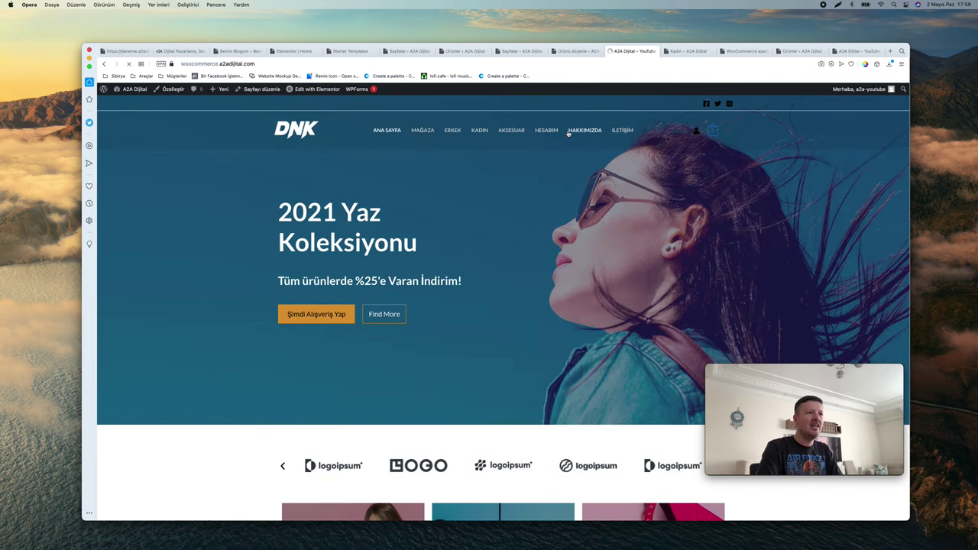
{"action": "left_click", "coordinate": [622, 130]}
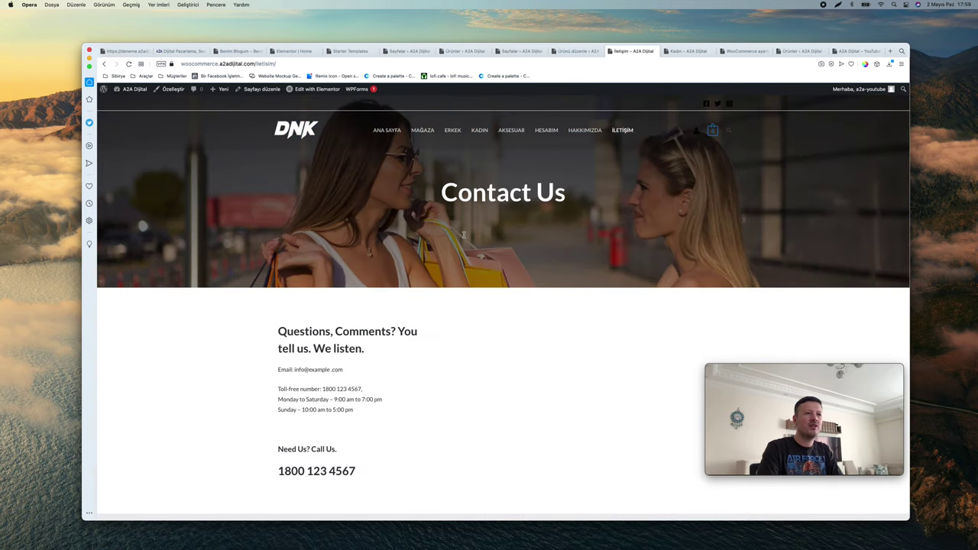
{"action": "scroll", "coordinate": [464, 237], "scroll_direction": "down", "scroll_amount": 10}
{"action": "scroll", "coordinate": [464, 237], "scroll_direction": "up", "scroll_amount": 10}
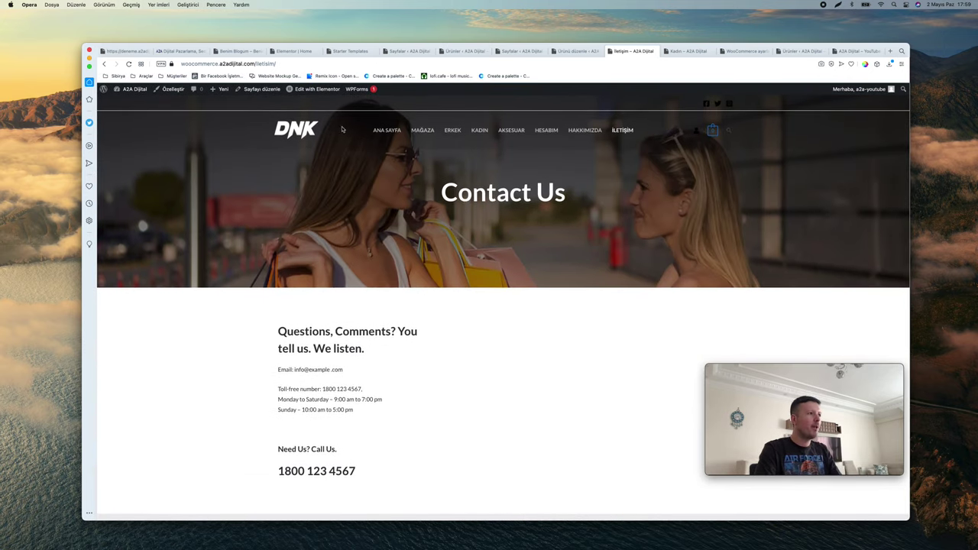
{"action": "mouse_move", "coordinate": [132, 90]}
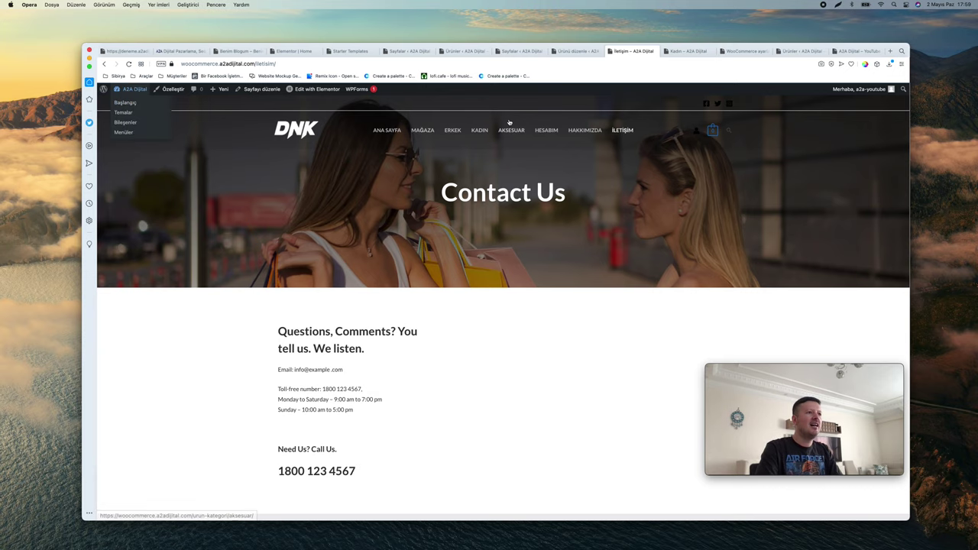
Open the WPForms Contact Us form and set the Name field's label and placeholder to İsim
{"action": "left_click", "coordinate": [126, 102]}
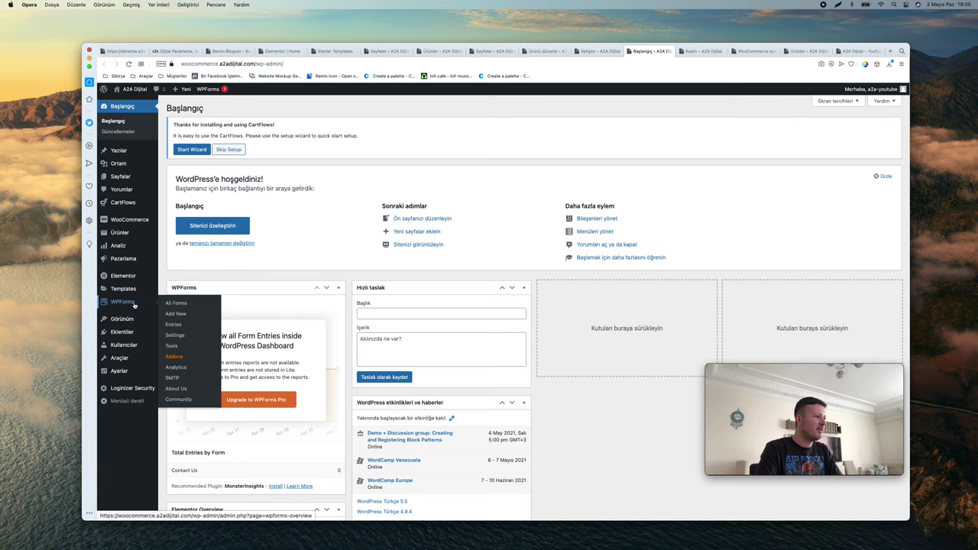
{"action": "left_click", "coordinate": [181, 301]}
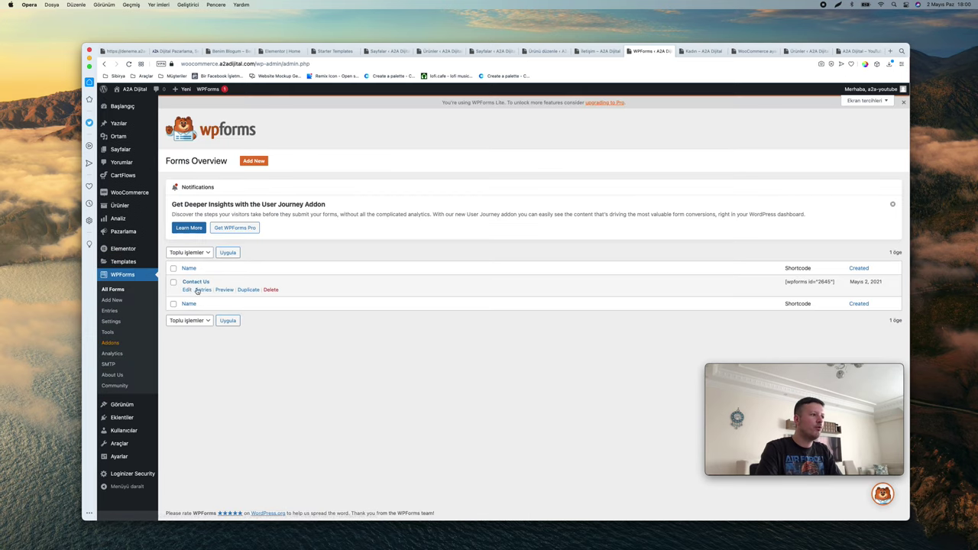
{"action": "left_click", "coordinate": [188, 291]}
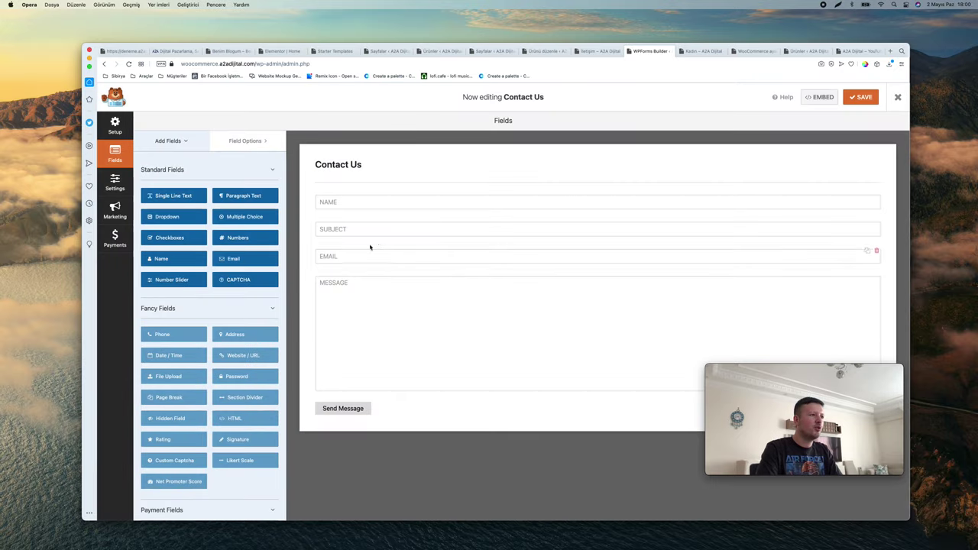
{"action": "left_click", "coordinate": [374, 201]}
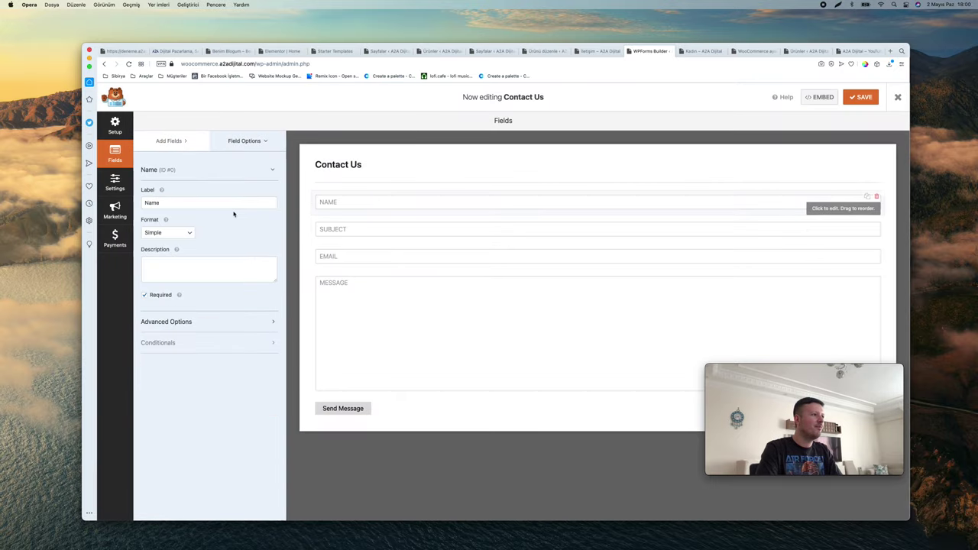
{"action": "left_click", "coordinate": [223, 203]}
{"action": "key", "text": "super+a"}
{"action": "type", "text": "İsim"}
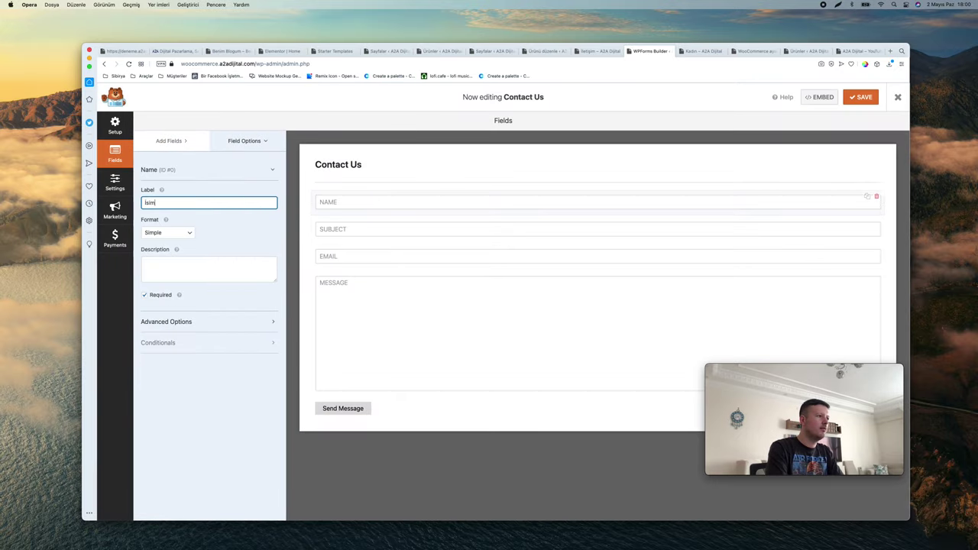
{"action": "left_click", "coordinate": [218, 321]}
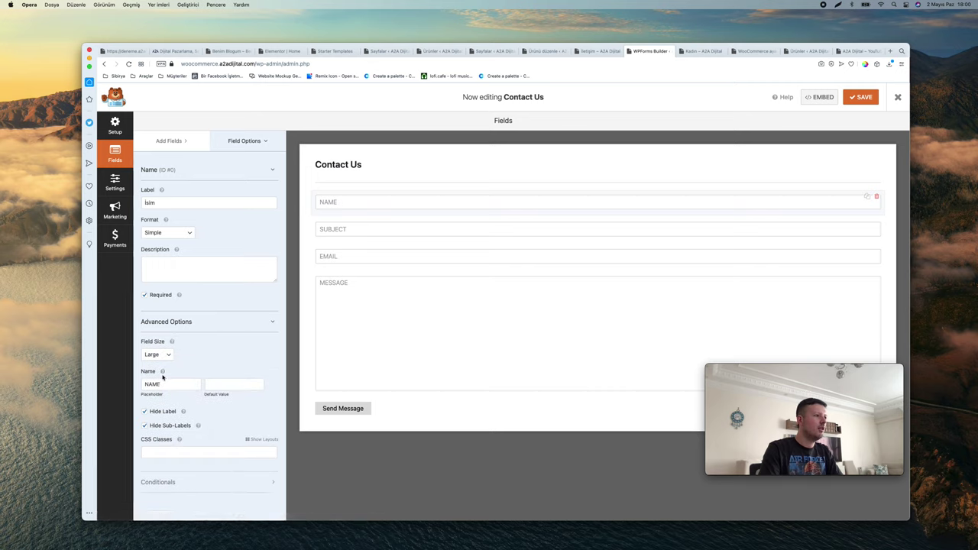
{"action": "key", "text": "super+a"}
{"action": "type", "text": "İsim"}
Set the Subject placeholder to Konu and the Email placeholder to E-posta
{"action": "left_click", "coordinate": [377, 230]}
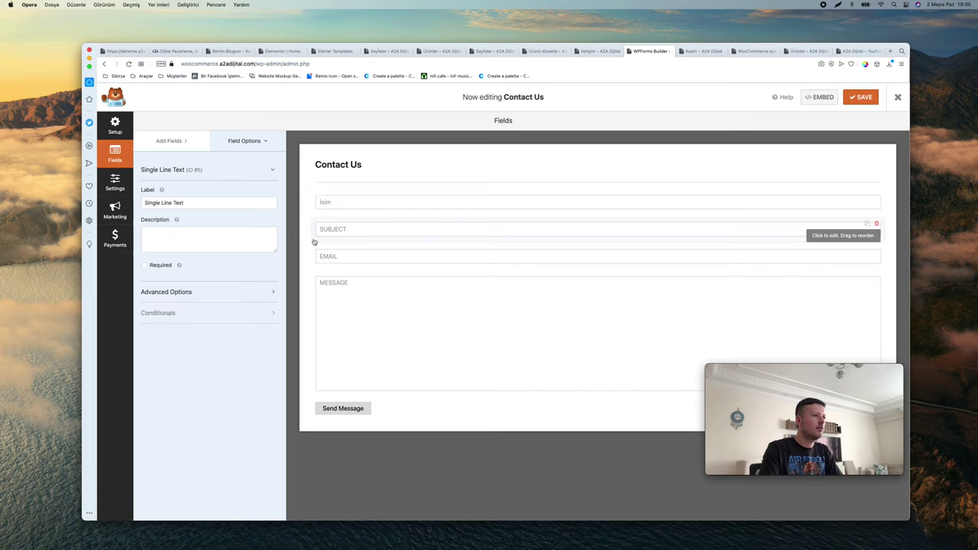
{"action": "left_click", "coordinate": [206, 293]}
{"action": "left_click", "coordinate": [160, 353]}
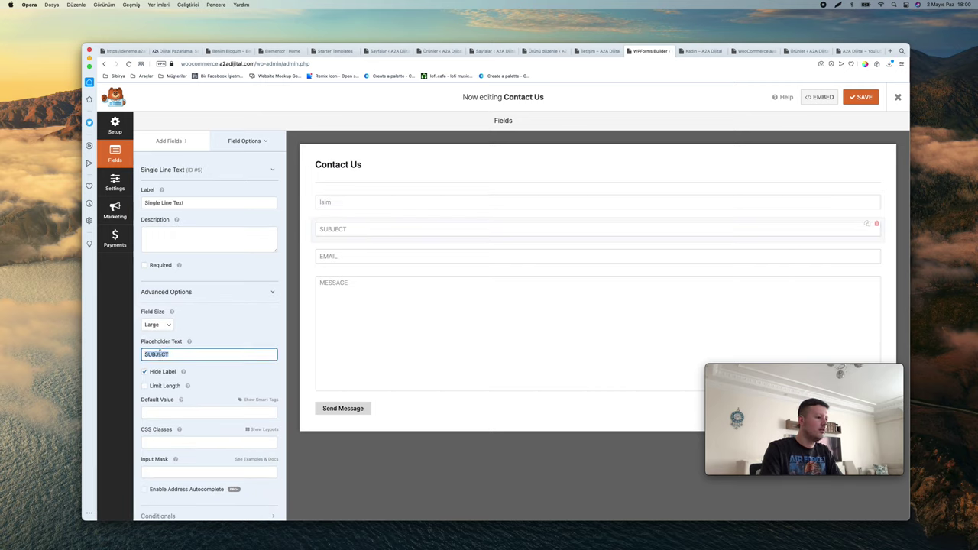
{"action": "type", "text": "Konu"}
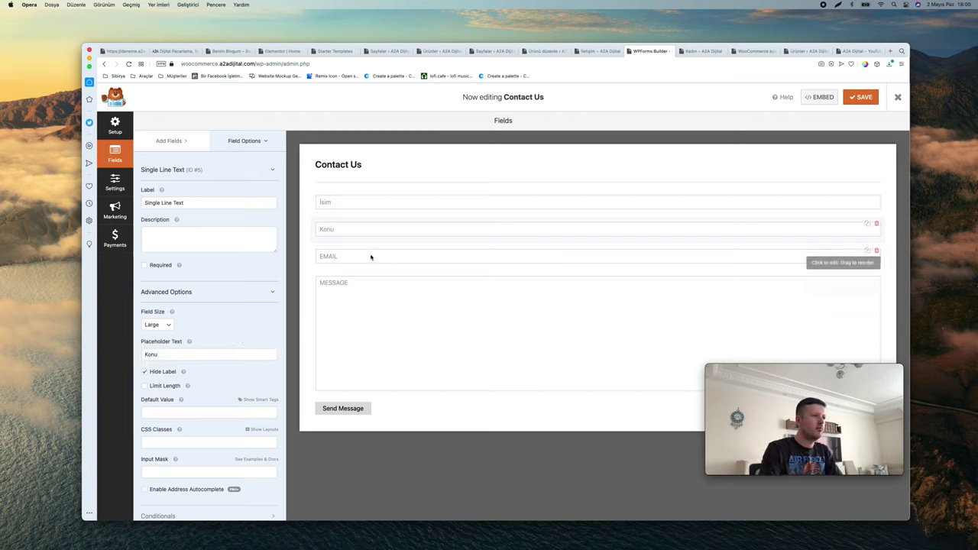
{"action": "left_click", "coordinate": [331, 263]}
{"action": "left_click", "coordinate": [166, 306]}
{"action": "left_click", "coordinate": [165, 368]}
{"action": "key", "text": "super+a"}
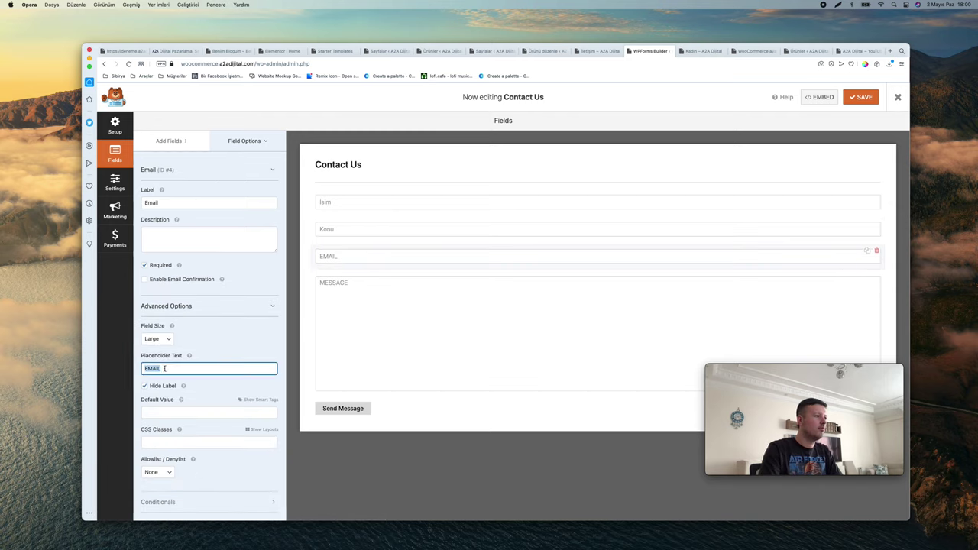
{"action": "type", "text": "E-posta"}
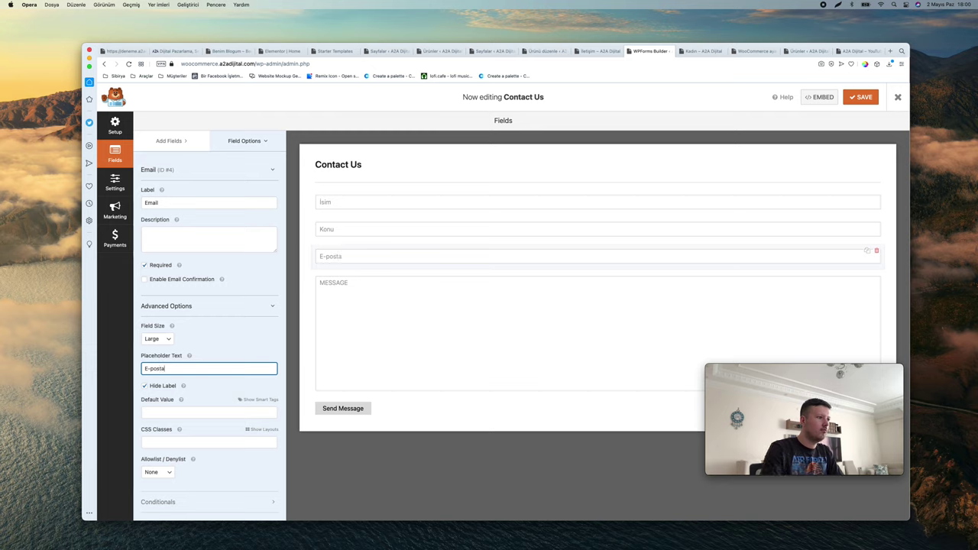
Replace the Message field's placeholder with Mesajınız
{"action": "left_click", "coordinate": [415, 346]}
{"action": "left_click", "coordinate": [192, 295]}
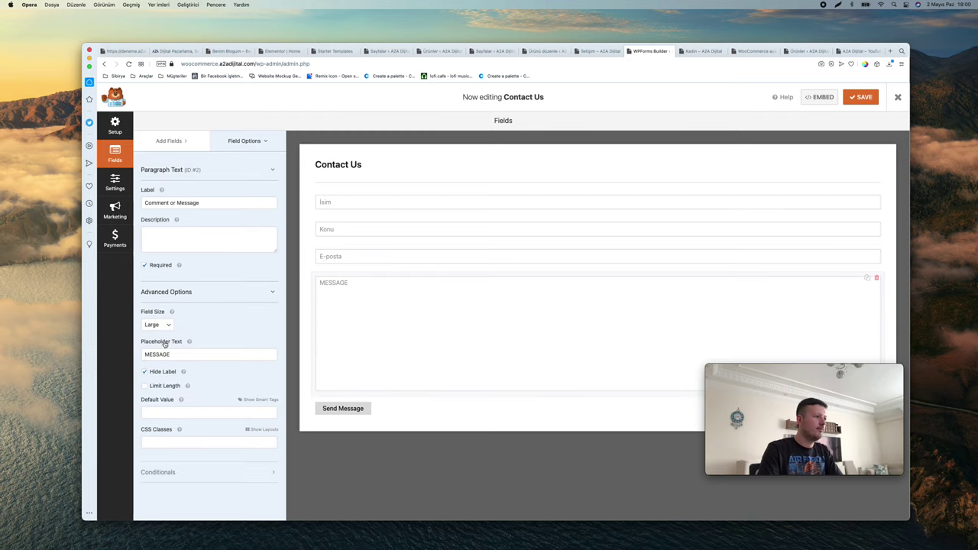
{"action": "double_click", "coordinate": [167, 353]}
{"action": "type", "text": "MEsajınız"}
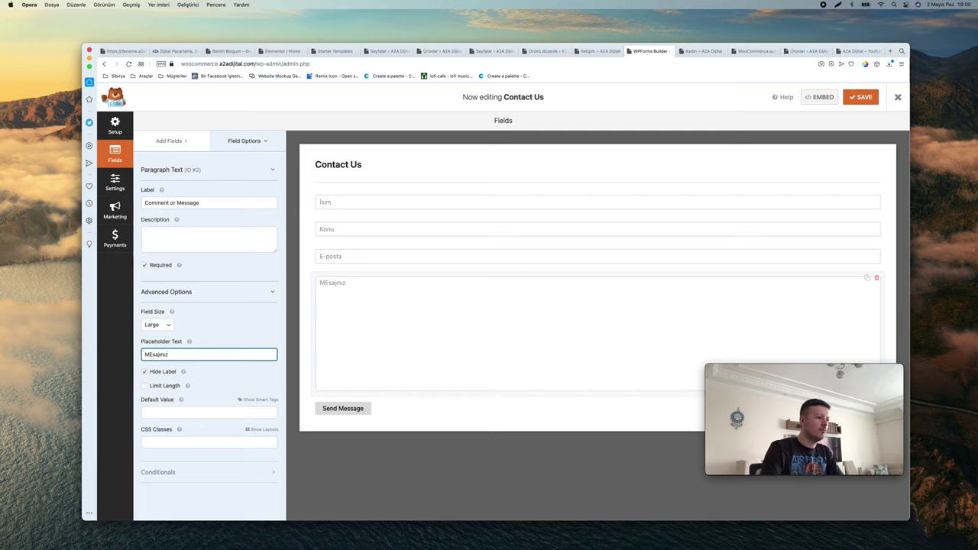
{"action": "key", "text": "super+a"}
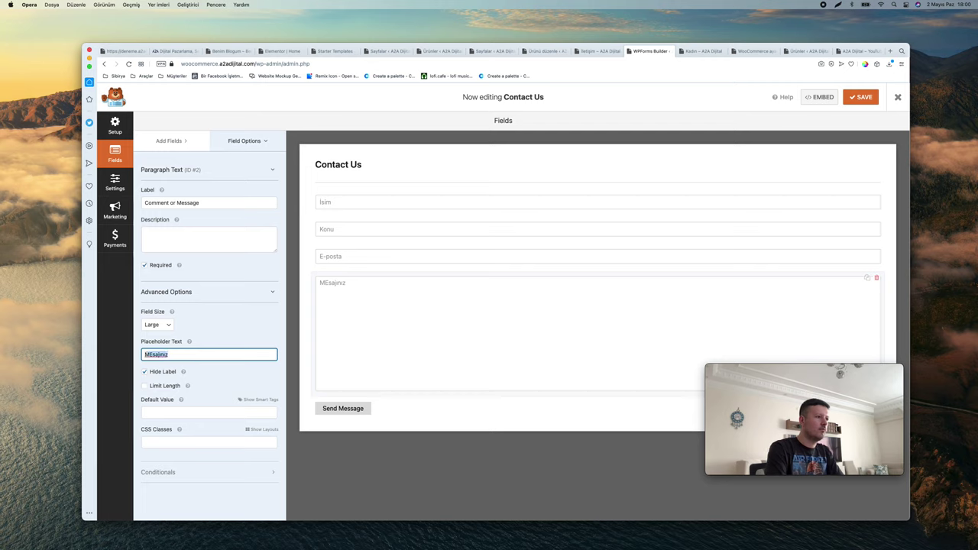
{"action": "type", "text": "MEs"}
{"action": "key", "text": "BackSpace"}
{"action": "key", "text": "BackSpace"}
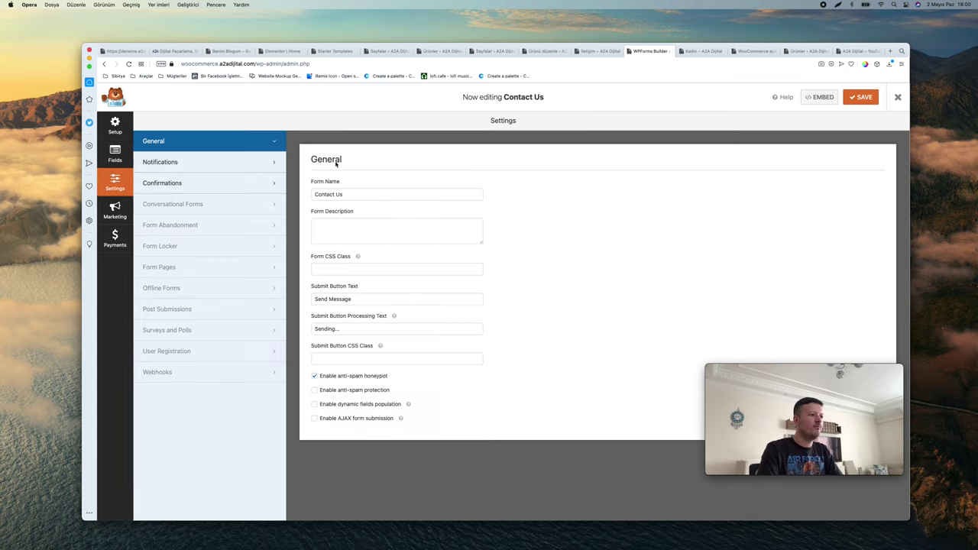
Browse the form's Notifications and General settings, then return to the form fields
{"action": "left_click", "coordinate": [164, 162]}
{"action": "left_click", "coordinate": [196, 140]}
{"action": "left_click", "coordinate": [114, 153]}
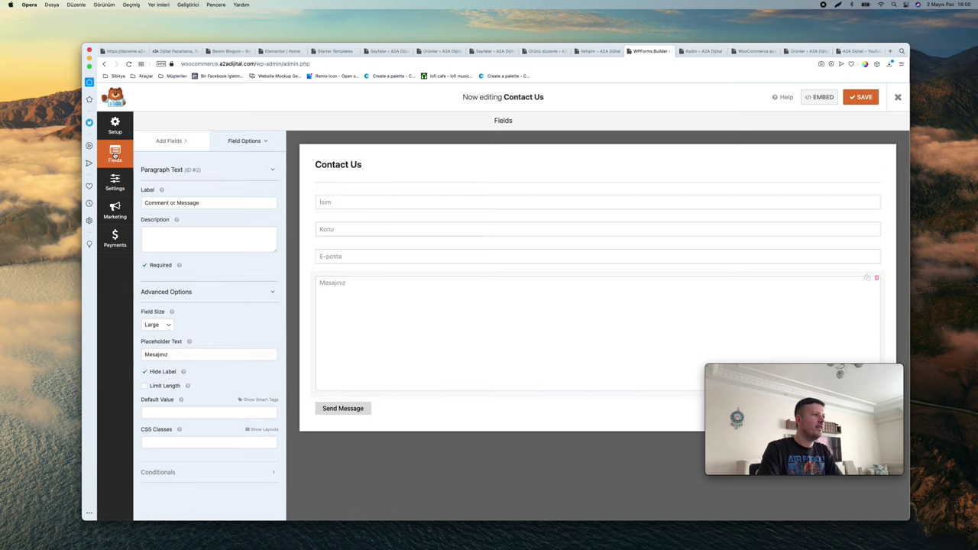
{"action": "scroll", "coordinate": [112, 132], "scroll_direction": "up", "scroll_amount": 5}
{"action": "scroll", "coordinate": [146, 231], "scroll_direction": "down", "scroll_amount": 5}
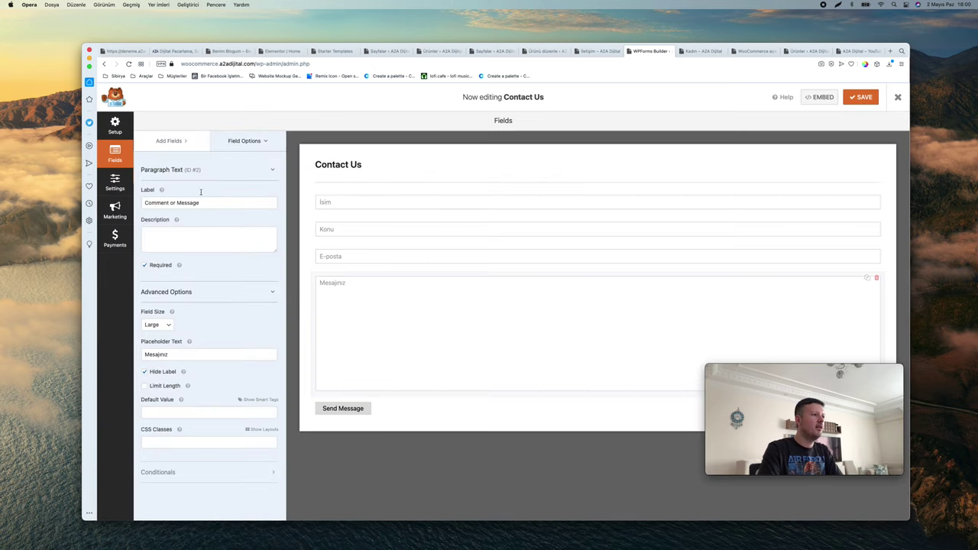
Set the submit button text to Mesaj Gönder and processing text to Gönderiliyor...
{"action": "left_click", "coordinate": [361, 409]}
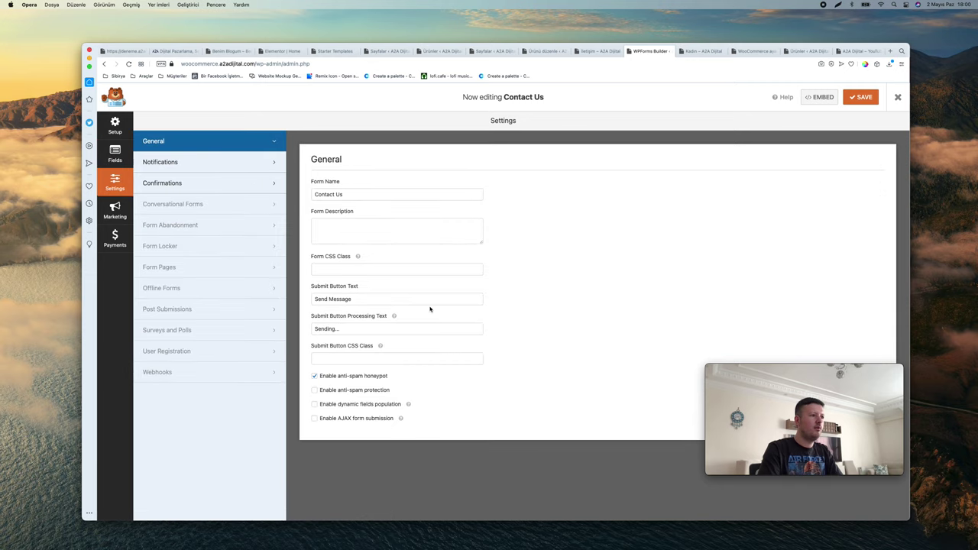
{"action": "left_click", "coordinate": [391, 301]}
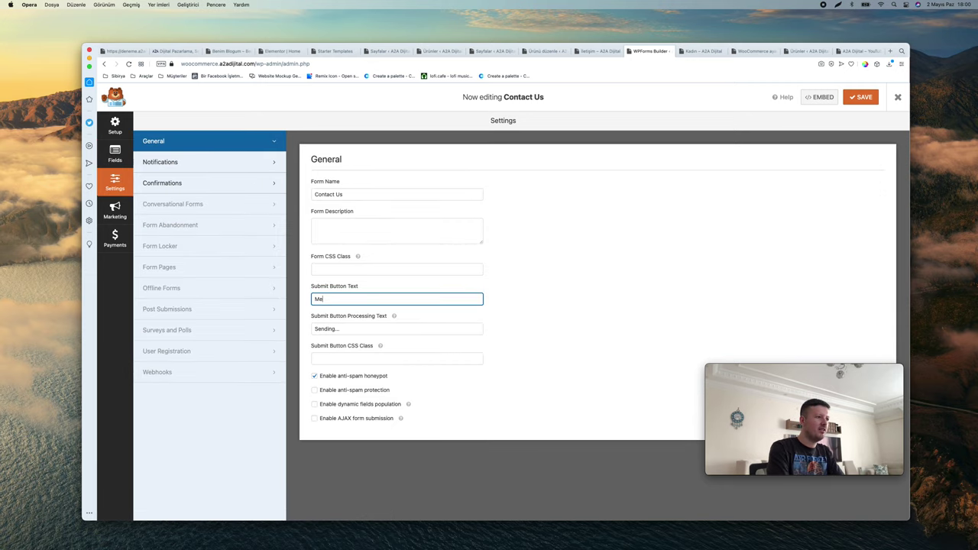
{"action": "key", "text": "Tab"}
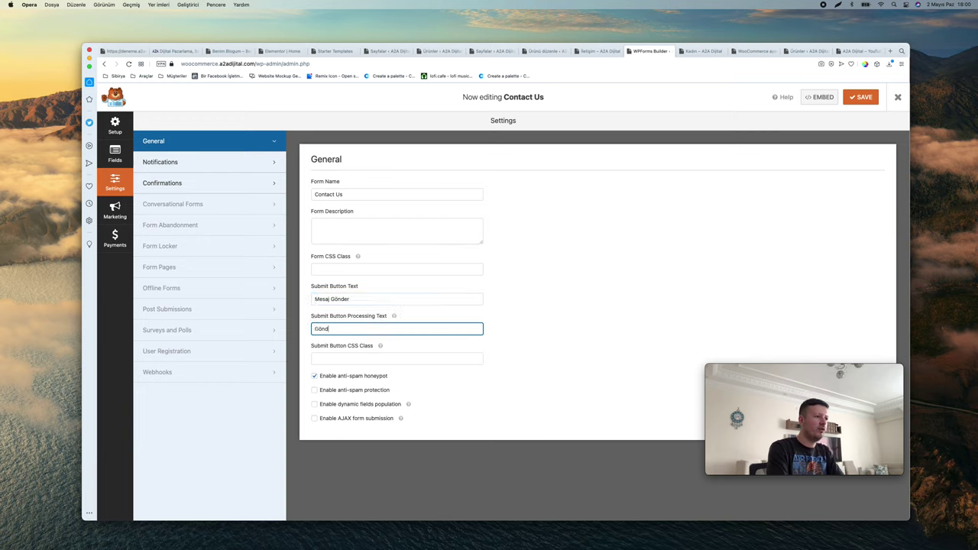
{"action": "left_click", "coordinate": [875, 98]}
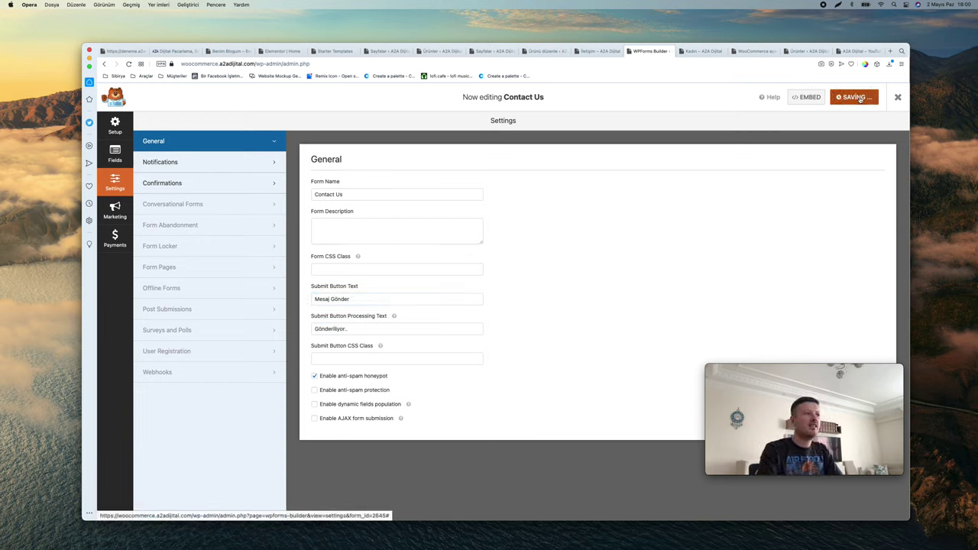
{"action": "left_click", "coordinate": [185, 184]}
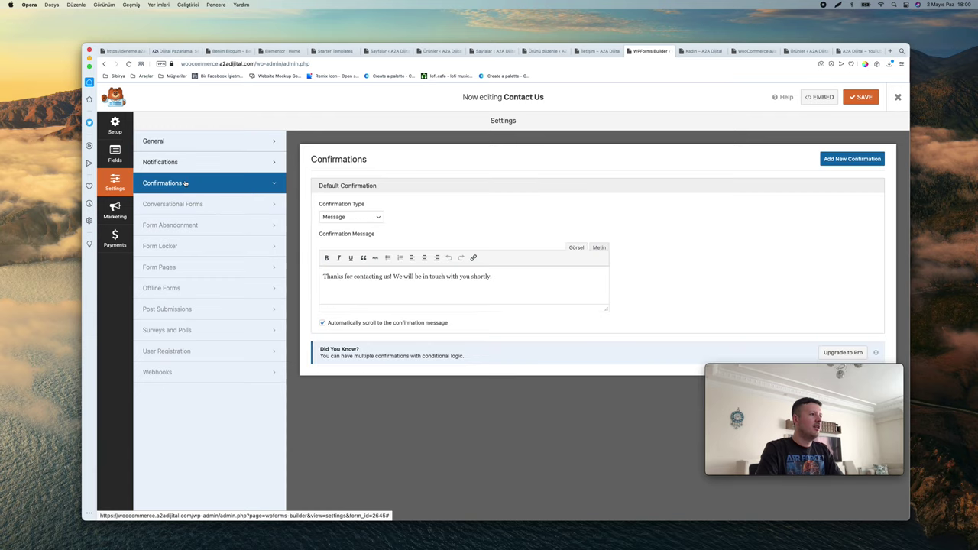
Change the confirmation message to 'Teşekkürler, mesajın bize ulaştı.' and save the form
{"action": "triple_click", "coordinate": [430, 276]}
{"action": "type", "text": "Tes"}
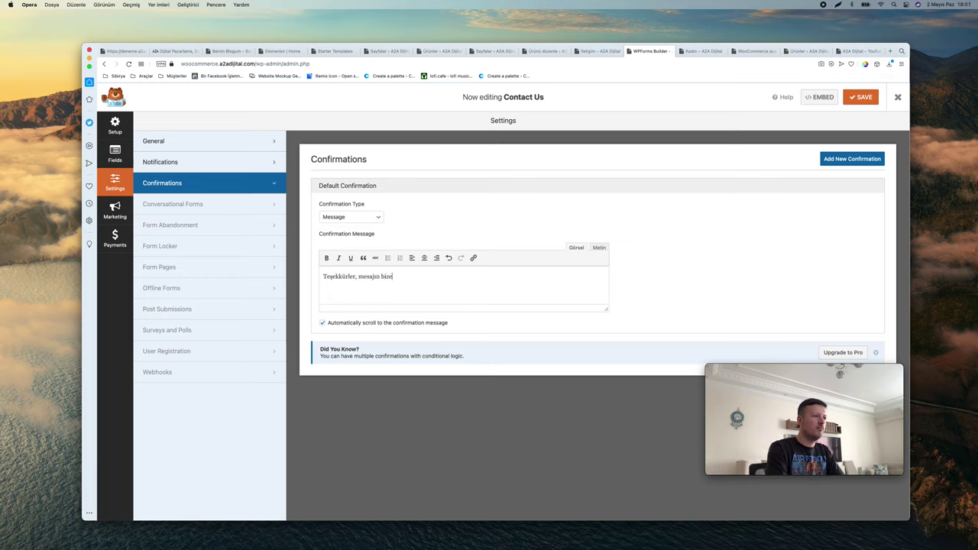
{"action": "key", "text": "super+s"}
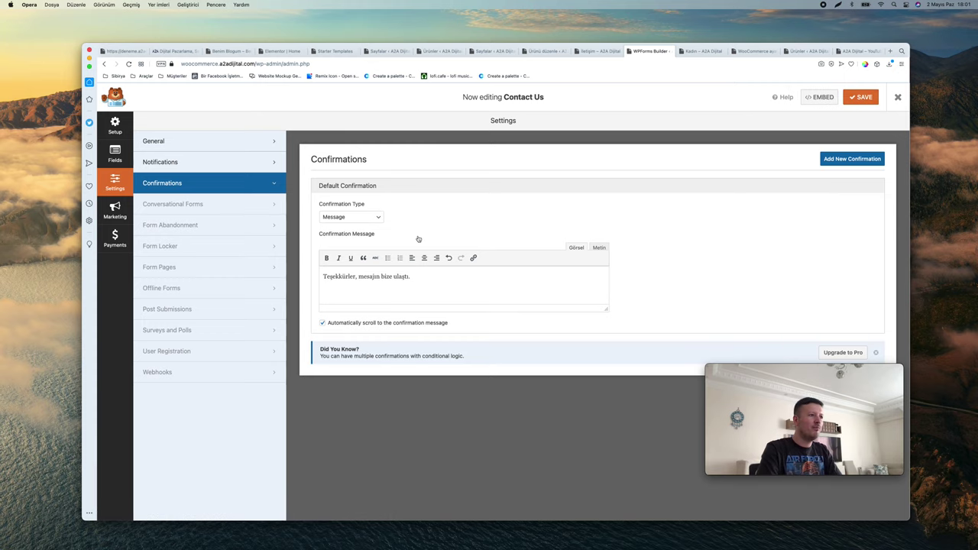
Select the sample recipient address in Notifications, then return to the İletişim page tab
{"action": "left_click", "coordinate": [168, 162]}
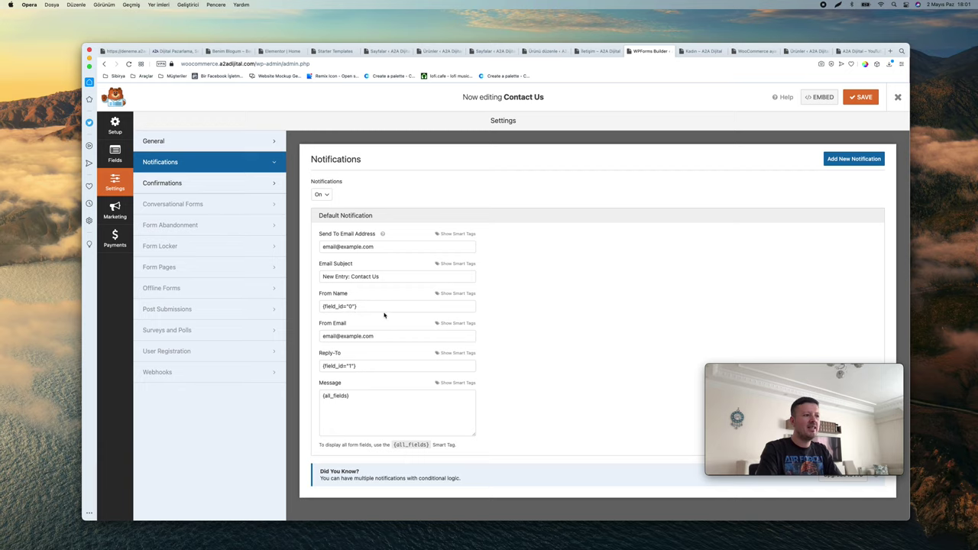
{"action": "left_click", "coordinate": [376, 245]}
{"action": "key", "text": "super+a"}
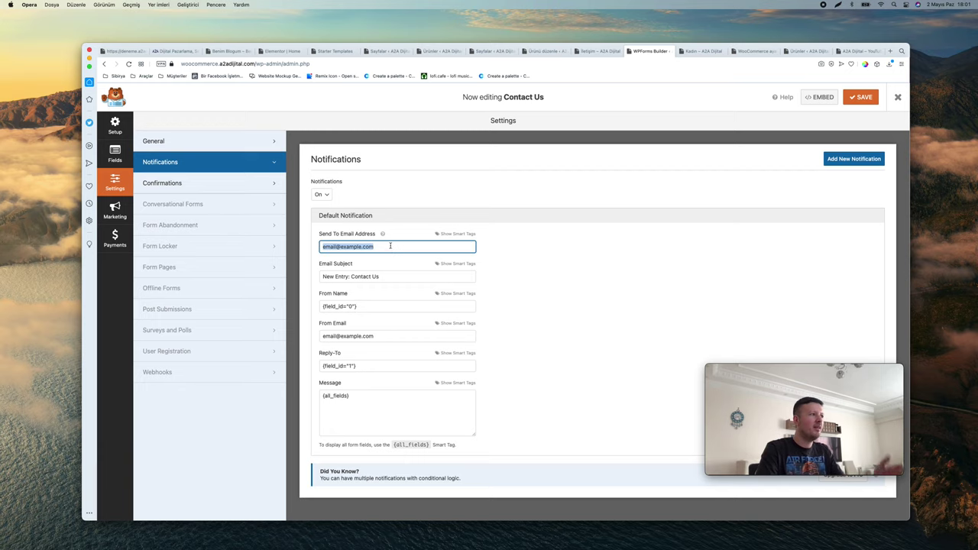
{"action": "left_click", "coordinate": [600, 51]}
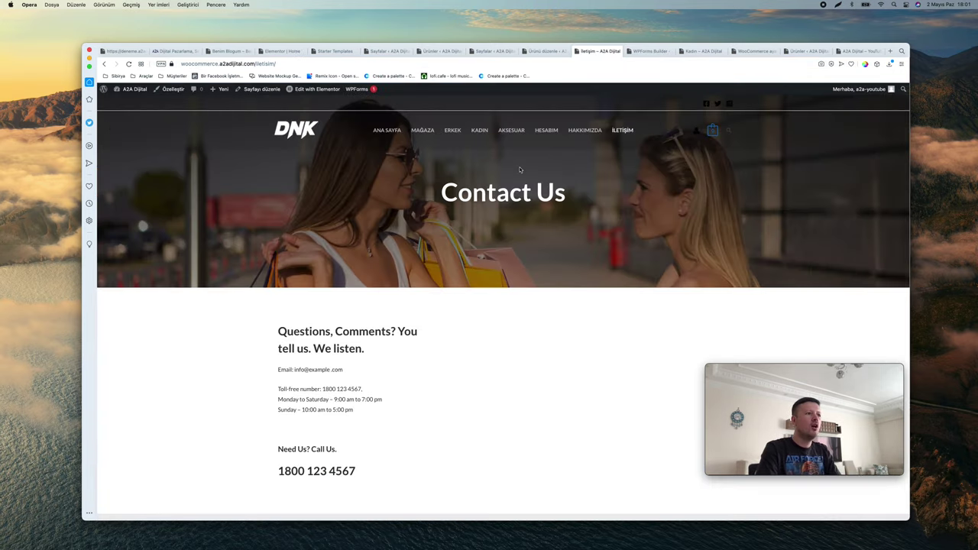
Edit the İletişim page's shortcode widget in Elementor
{"action": "left_click", "coordinate": [318, 88]}
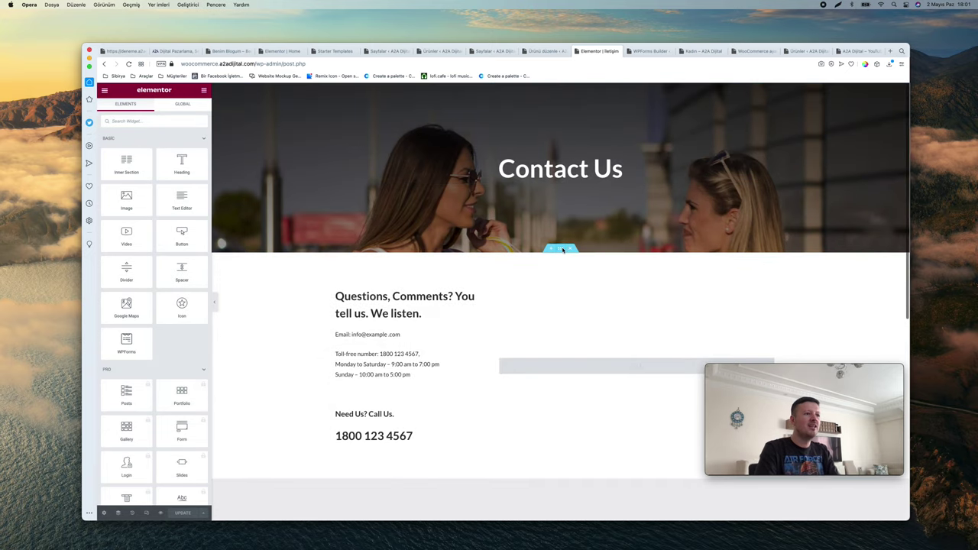
{"action": "scroll", "coordinate": [659, 253], "scroll_direction": "down", "scroll_amount": 4}
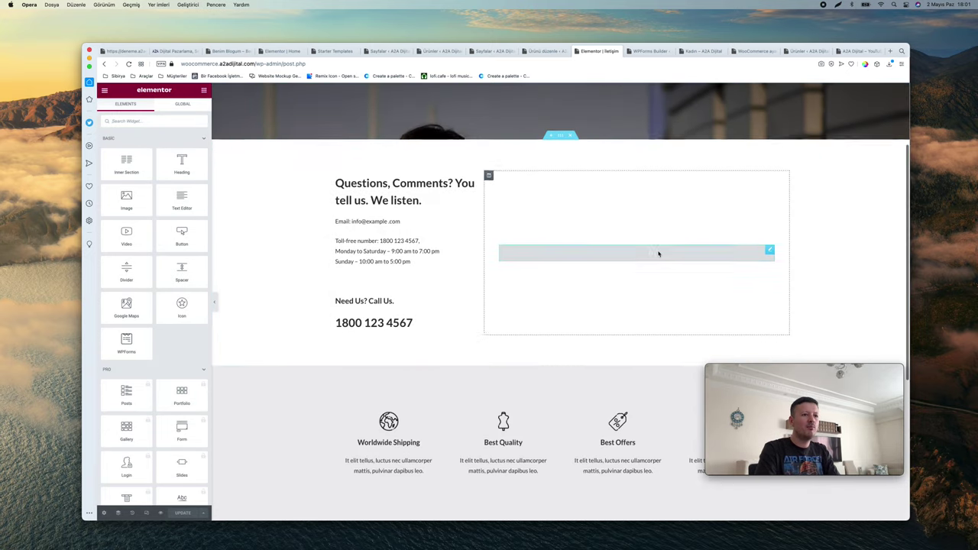
{"action": "right_click", "coordinate": [769, 200]}
{"action": "left_click", "coordinate": [775, 205]}
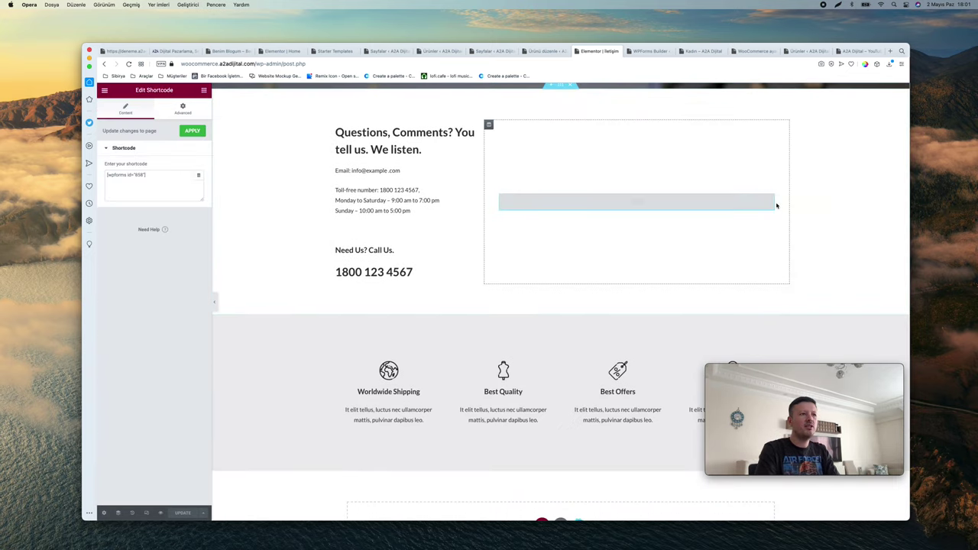
Copy the Turkish form's [wpforms id="2645"] shortcode from the WPForms list
{"action": "left_click", "coordinate": [543, 51]}
{"action": "mouse_move", "coordinate": [122, 335]}
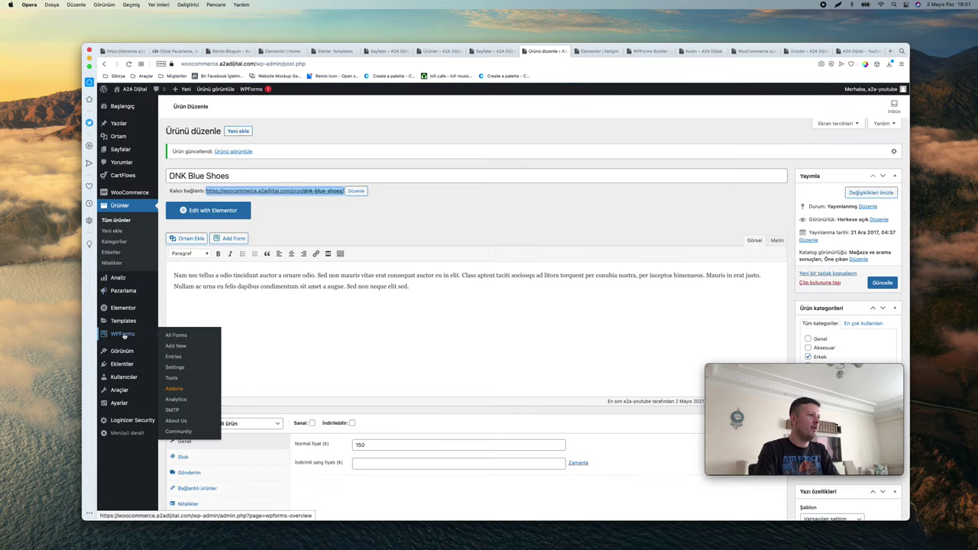
{"action": "left_click", "coordinate": [176, 335]}
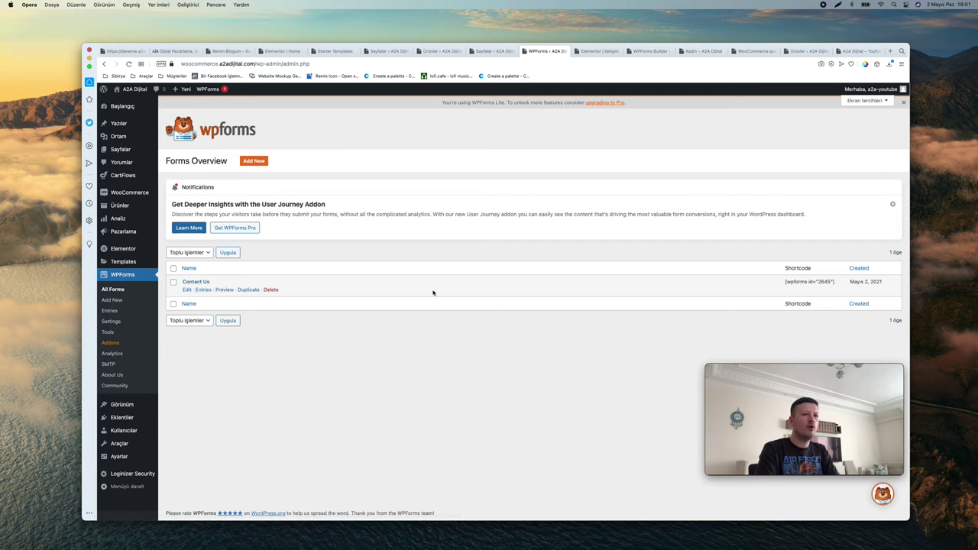
{"action": "scroll", "coordinate": [814, 282], "scroll_direction": "up", "scroll_amount": 5}
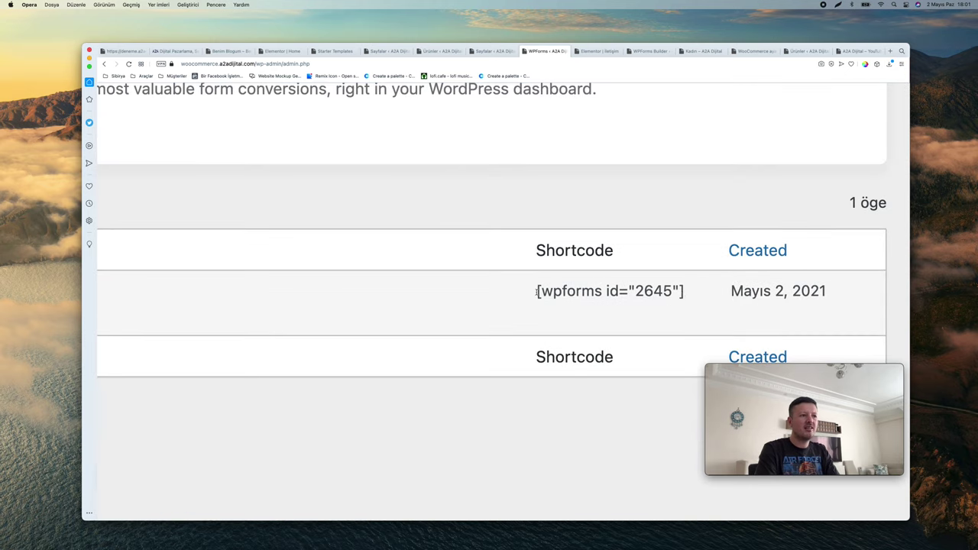
{"action": "left_click_drag", "start_coordinate": [537, 291], "coordinate": [699, 294]}
{"action": "key", "text": "super+c"}
{"action": "scroll", "coordinate": [699, 294], "scroll_direction": "down", "scroll_amount": 5}
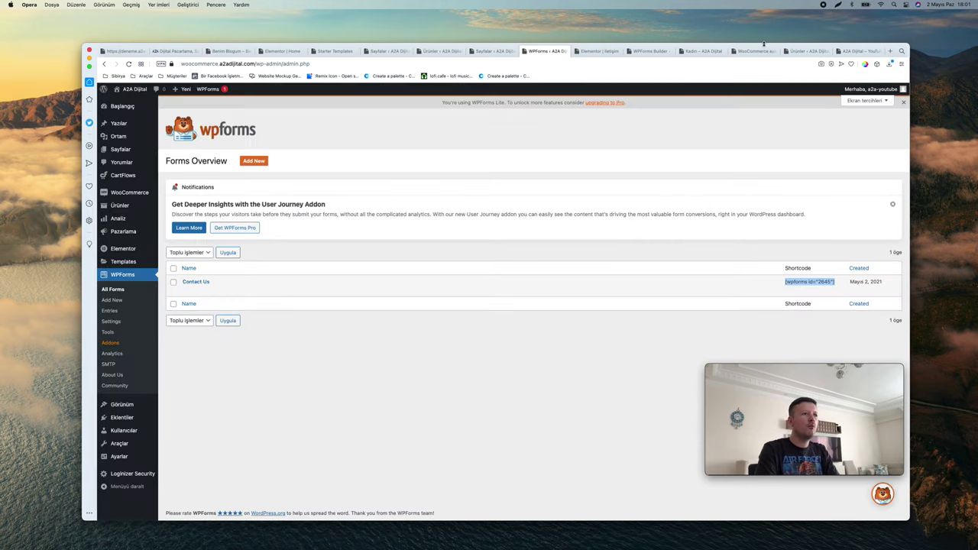
Paste [wpforms id="2645"] into the widget and apply it to the page
{"action": "left_click", "coordinate": [600, 52]}
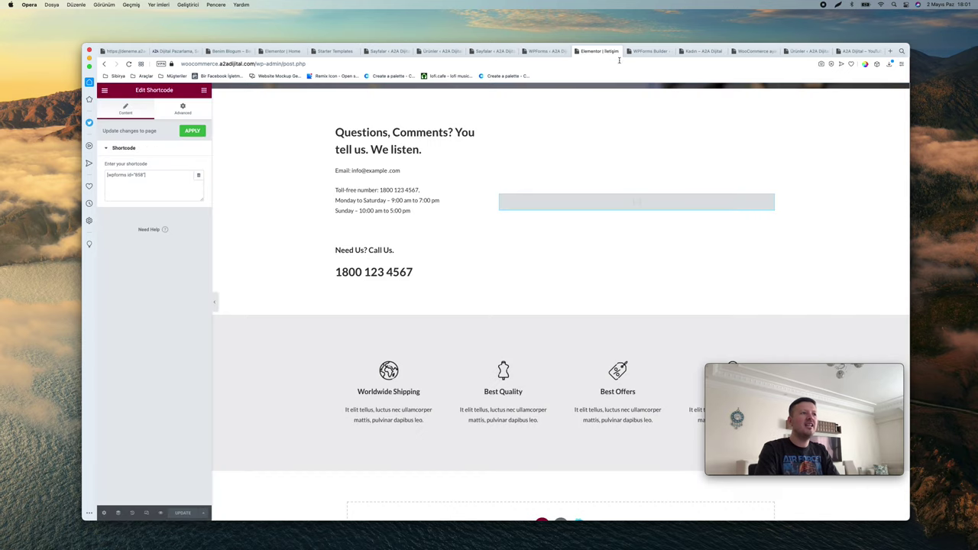
{"action": "key", "text": "super+v"}
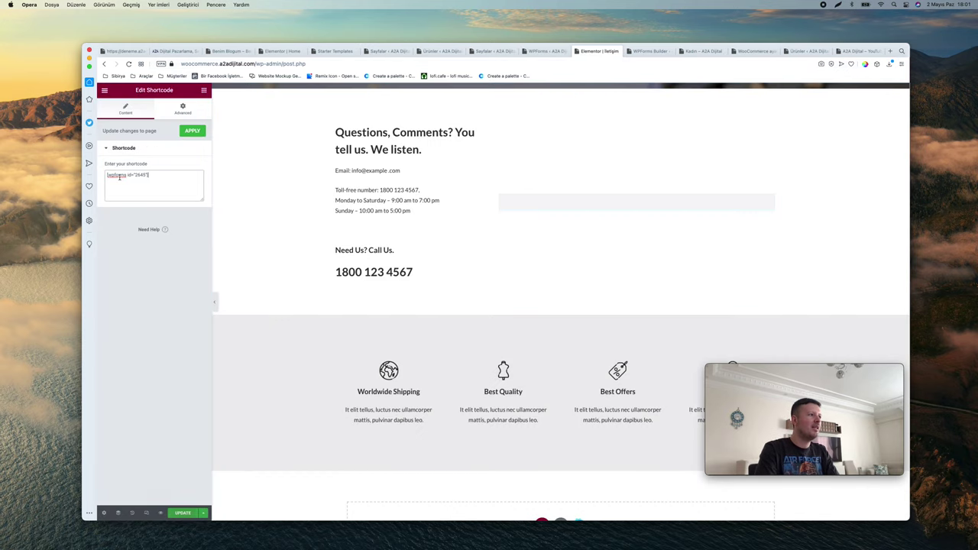
{"action": "scroll", "coordinate": [384, 201], "scroll_direction": "up", "scroll_amount": 5}
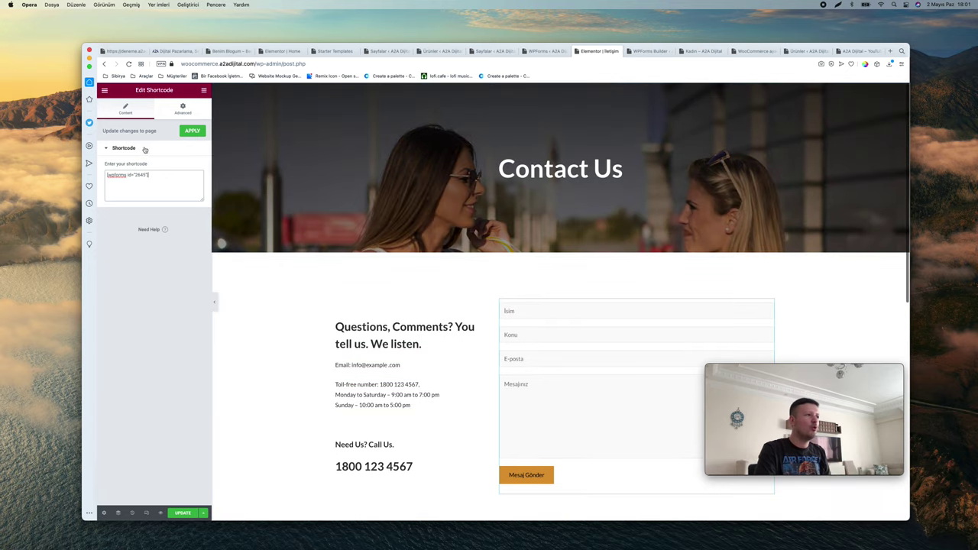
{"action": "left_click", "coordinate": [191, 130]}
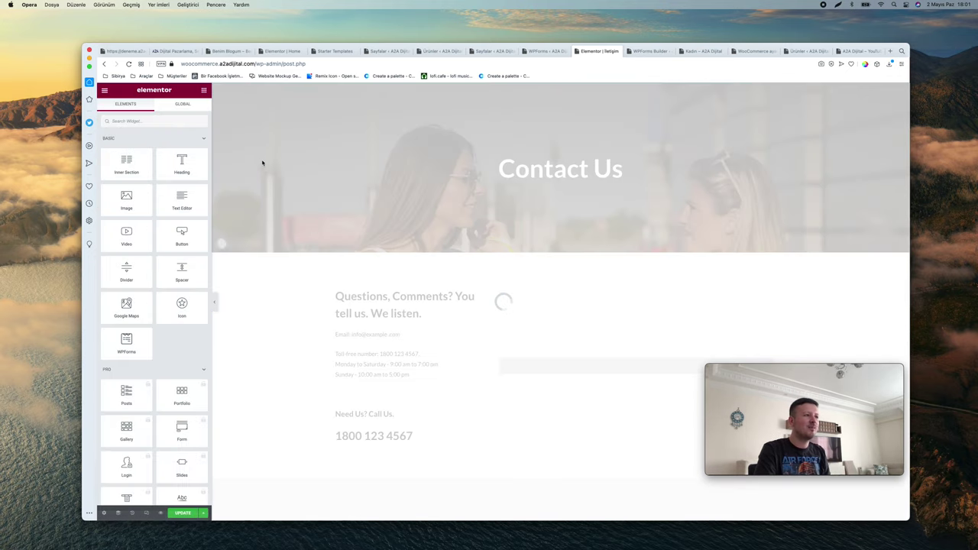
Change the Contact Us hero heading to İletişim and save the page
{"action": "left_click", "coordinate": [382, 321]}
{"action": "scroll", "coordinate": [383, 319], "scroll_direction": "down", "scroll_amount": 3}
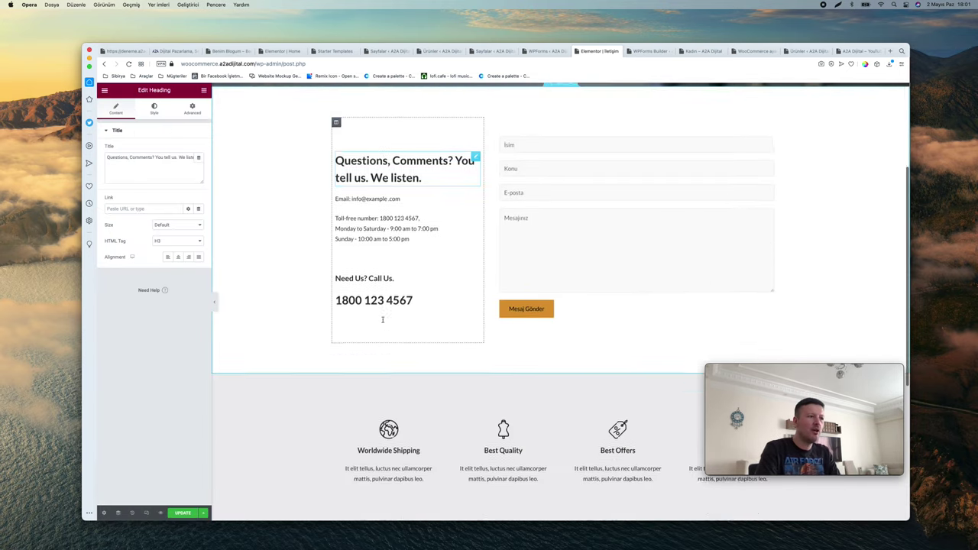
{"action": "scroll", "coordinate": [387, 327], "scroll_direction": "up", "scroll_amount": 3}
{"action": "scroll", "coordinate": [386, 327], "scroll_direction": "down", "scroll_amount": 6}
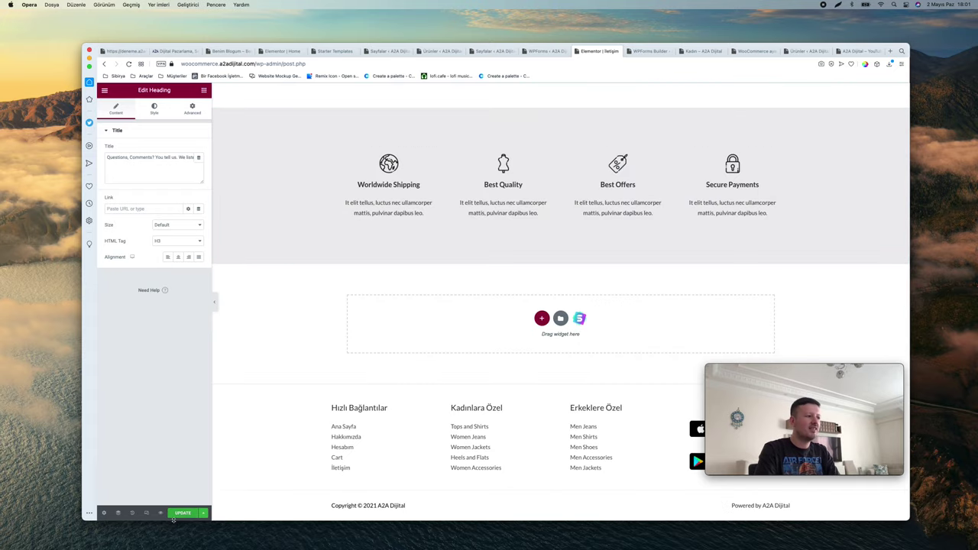
{"action": "scroll", "coordinate": [449, 346], "scroll_direction": "up", "scroll_amount": 6}
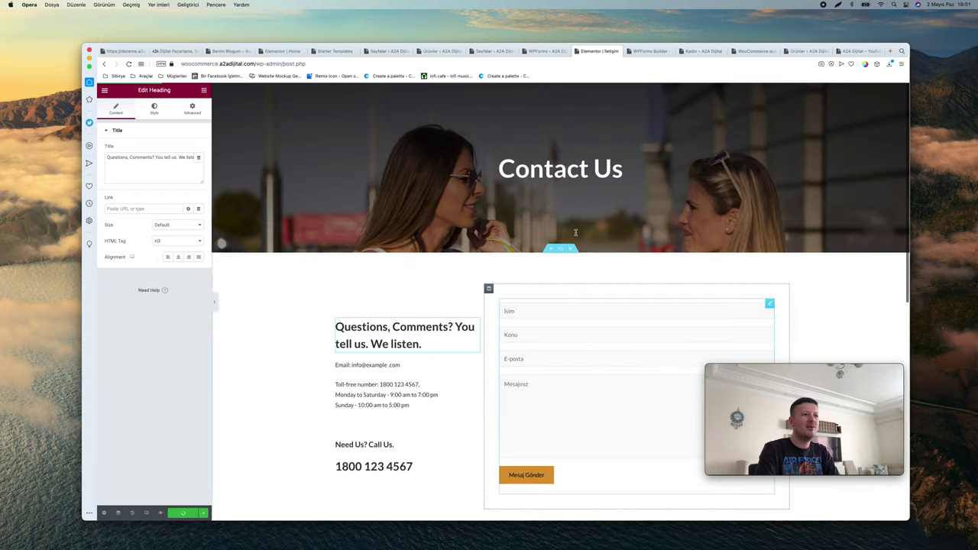
{"action": "left_click", "coordinate": [570, 170]}
{"action": "key", "text": "super+a"}
{"action": "type", "text": "İletişim"}
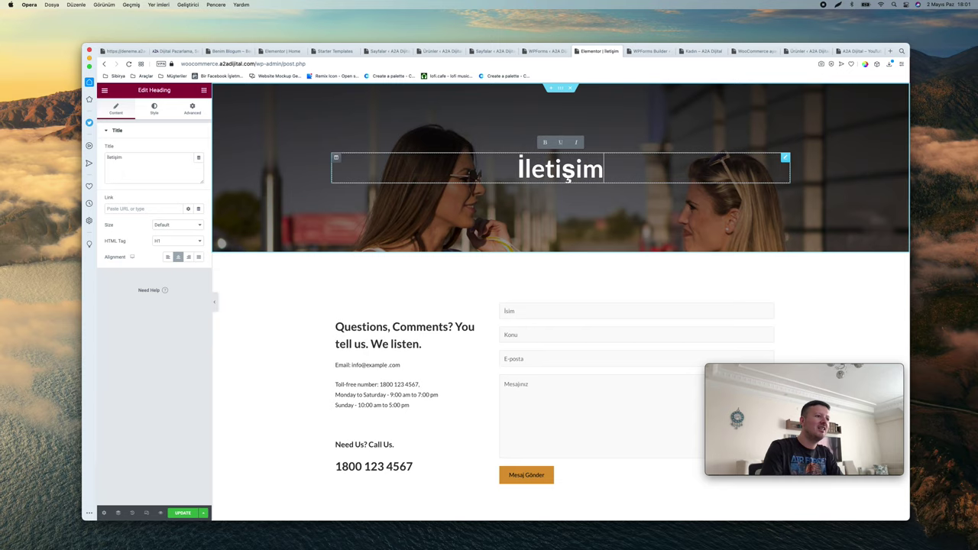
{"action": "key", "text": "super+s"}
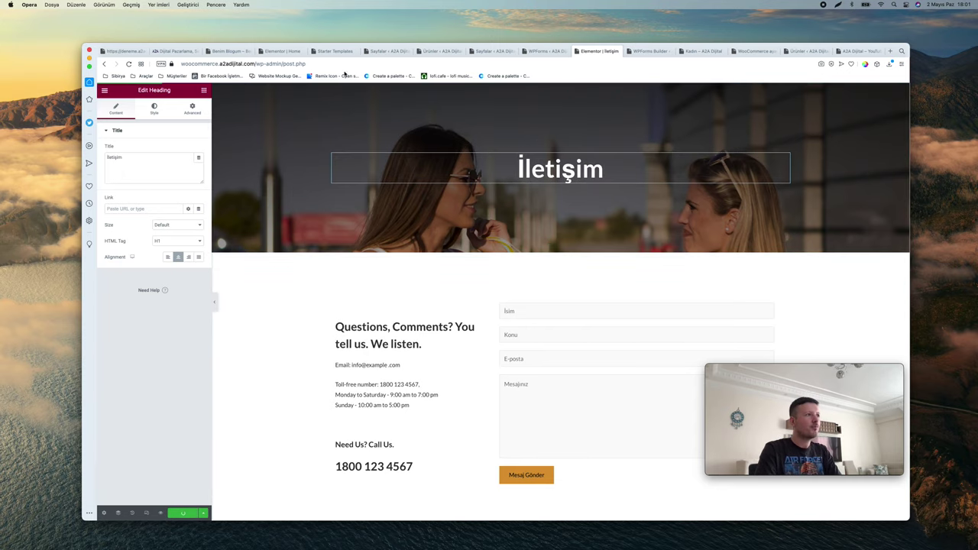
Trim the address to the site root to load the homepage
{"action": "left_click_drag", "start_coordinate": [255, 64], "coordinate": [307, 64]}
{"action": "key", "text": "BackSpace"}
{"action": "key", "text": "Return"}
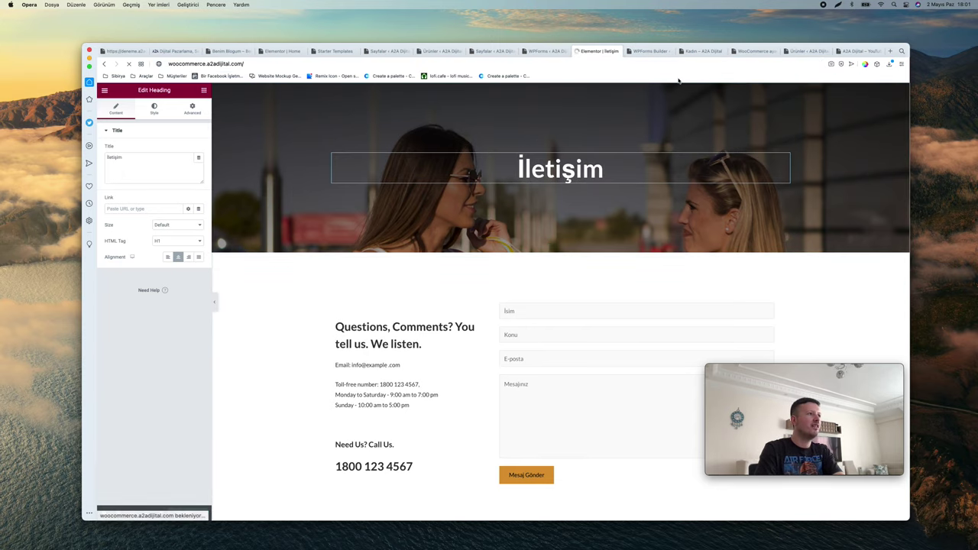
{"action": "scroll", "coordinate": [403, 220], "scroll_direction": "down", "scroll_amount": 15}
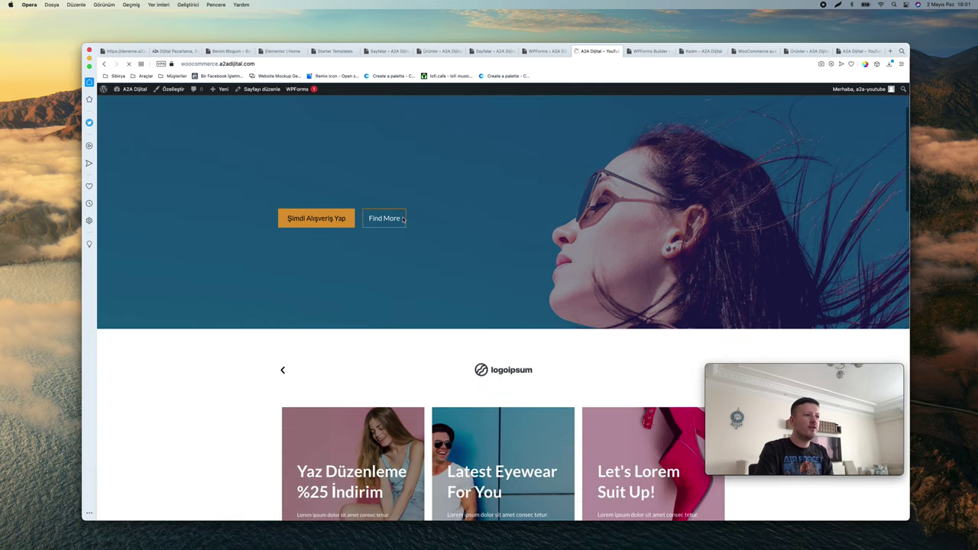
{"action": "scroll", "coordinate": [402, 220], "scroll_direction": "down", "scroll_amount": 5}
{"action": "scroll", "coordinate": [402, 220], "scroll_direction": "up", "scroll_amount": 20}
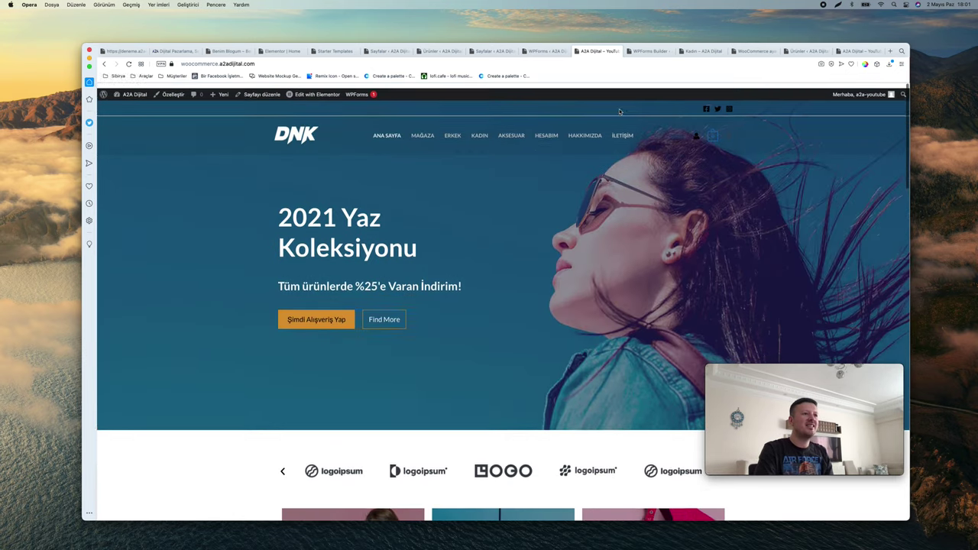
{"action": "left_click", "coordinate": [624, 130]}
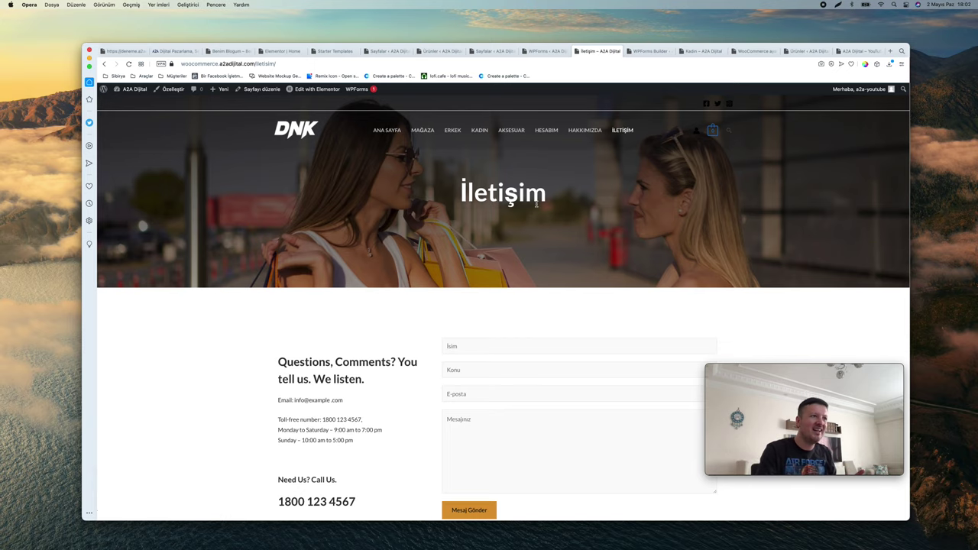
{"action": "left_click", "coordinate": [309, 128]}
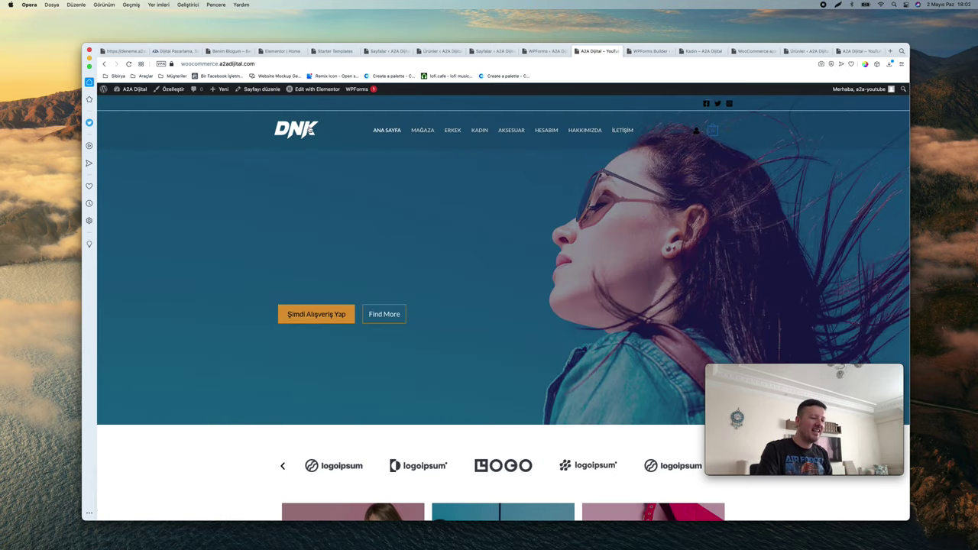
{"action": "scroll", "coordinate": [312, 129], "scroll_direction": "down", "scroll_amount": 10}
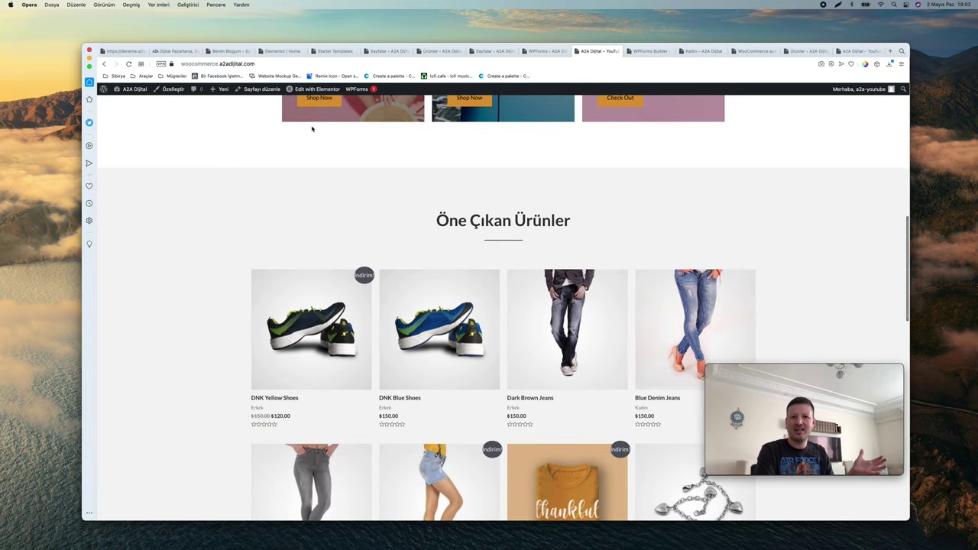
{"action": "scroll", "coordinate": [311, 129], "scroll_direction": "down", "scroll_amount": 10}
{"action": "scroll", "coordinate": [312, 129], "scroll_direction": "up", "scroll_amount": 20}
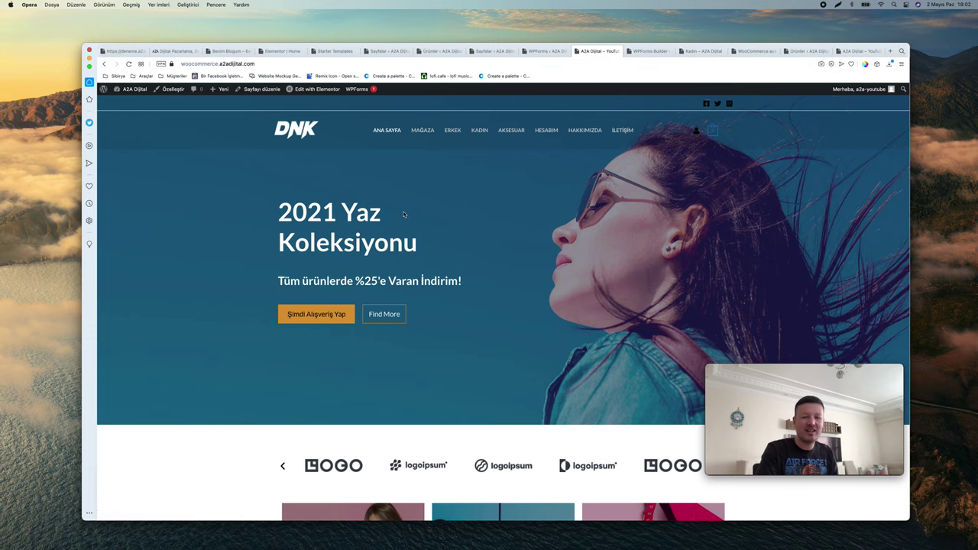
{"action": "scroll", "coordinate": [409, 211], "scroll_direction": "down", "scroll_amount": 5}
{"action": "scroll", "coordinate": [415, 211], "scroll_direction": "up", "scroll_amount": 5}
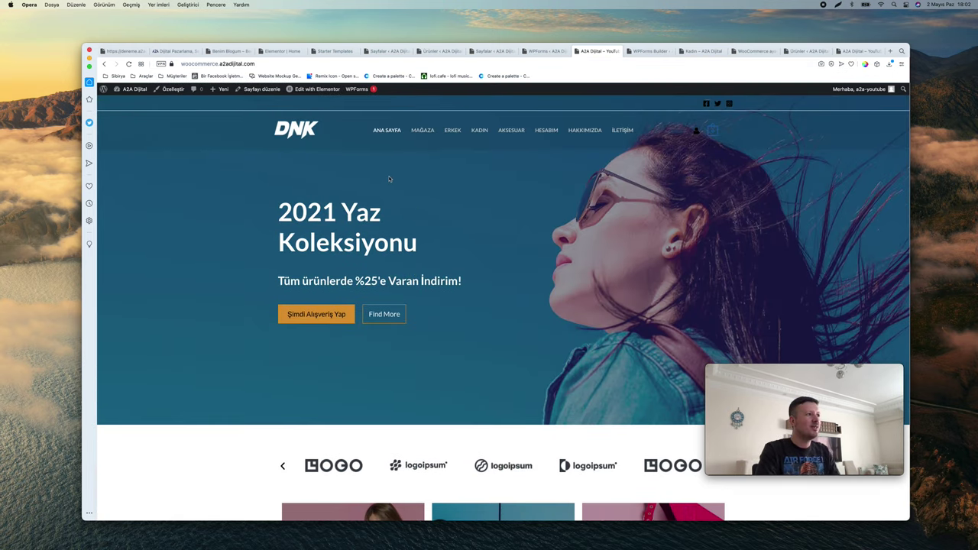
{"action": "scroll", "coordinate": [327, 145], "scroll_direction": "down", "scroll_amount": 5}
{"action": "scroll", "coordinate": [444, 249], "scroll_direction": "up", "scroll_amount": 5}
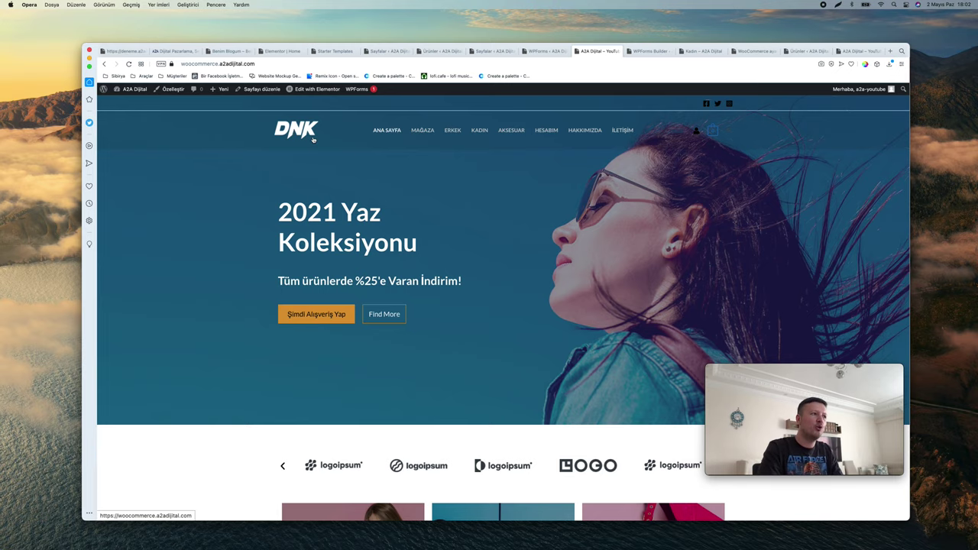
Launch the A2A Dijital Customizer and close the WPForms Builder, products list and other leftover tabs
{"action": "left_click", "coordinate": [173, 89]}
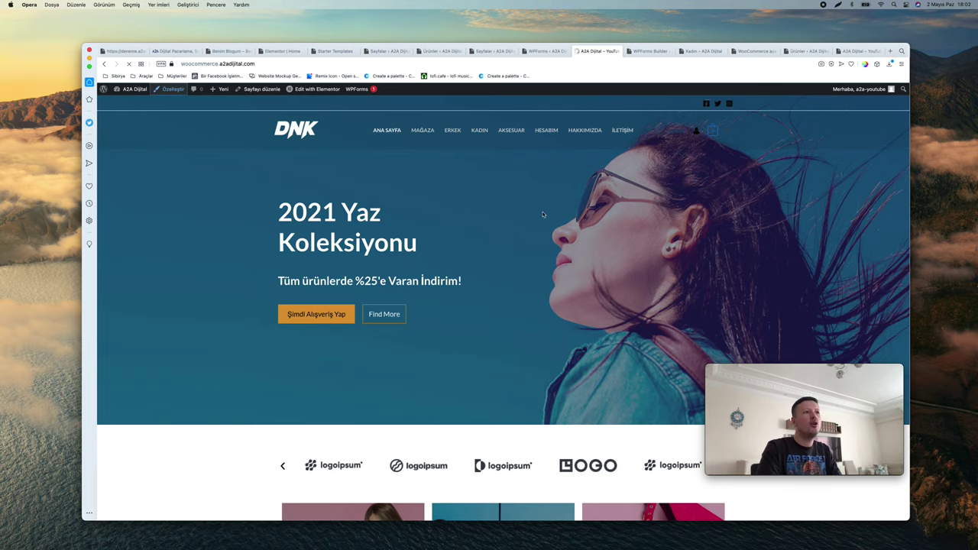
{"action": "left_click", "coordinate": [630, 51]}
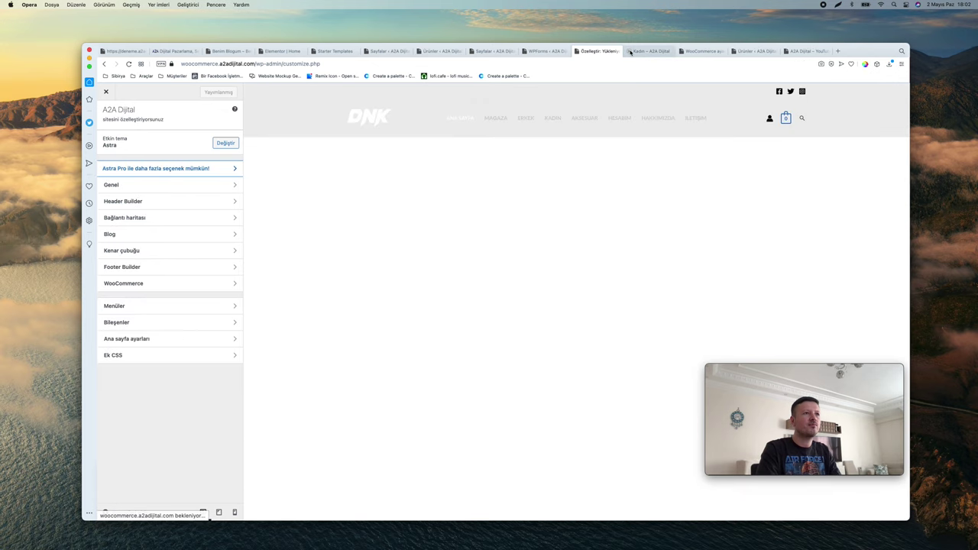
{"action": "left_click", "coordinate": [630, 52]}
{"action": "left_click", "coordinate": [629, 51]}
{"action": "left_click", "coordinate": [630, 52]}
{"action": "left_click", "coordinate": [629, 51]}
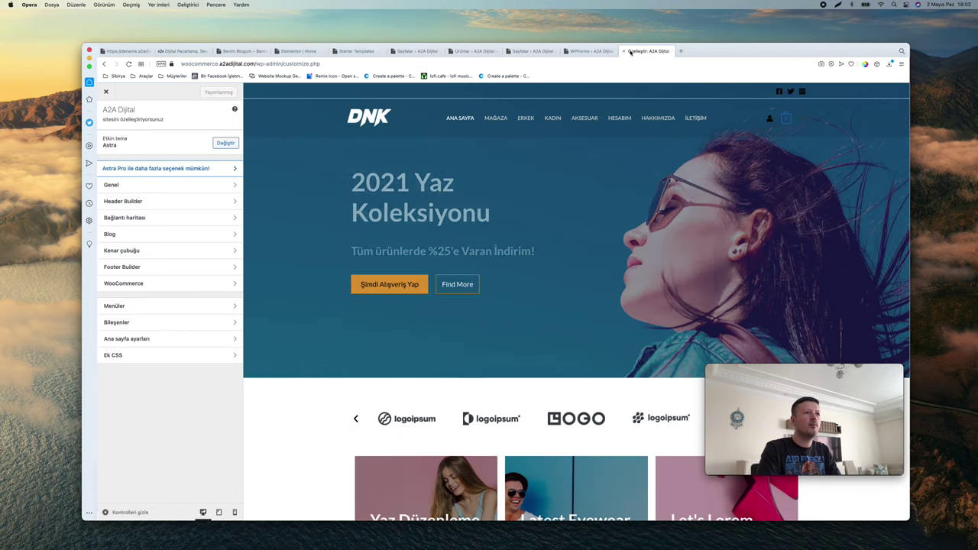
{"action": "left_click", "coordinate": [457, 52]}
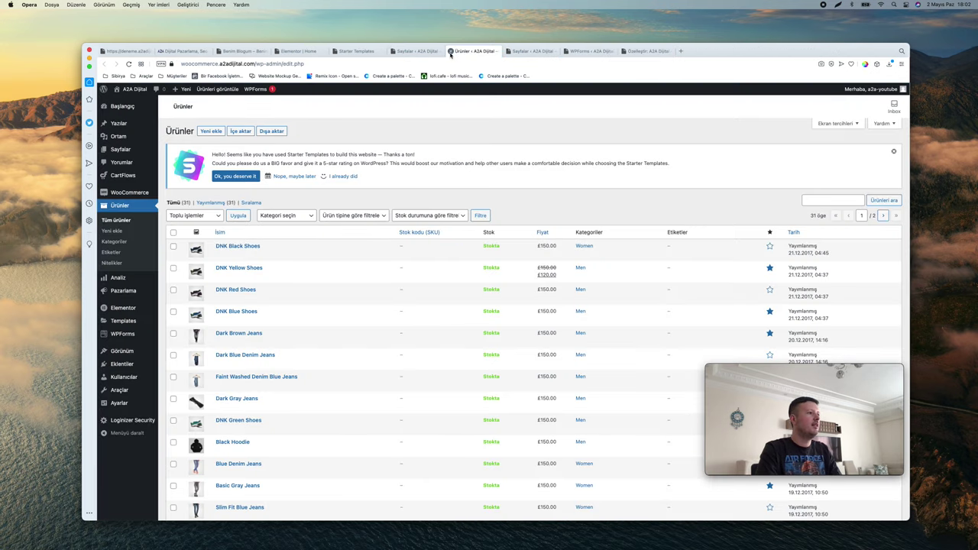
{"action": "left_click", "coordinate": [451, 52]}
Close the Starter Templates tab and launch the Customizer from the Benim Blogum homepage
{"action": "left_click", "coordinate": [420, 52]}
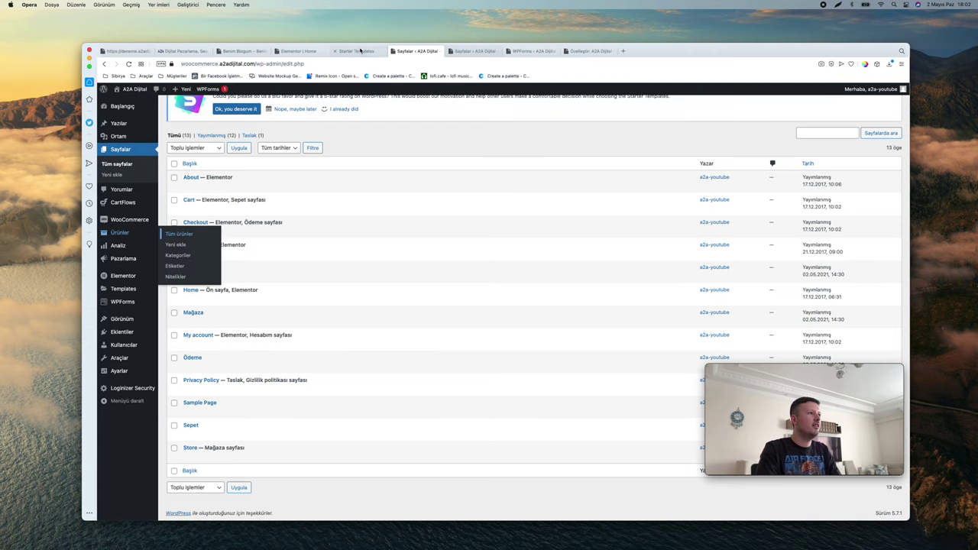
{"action": "left_click", "coordinate": [357, 51]}
{"action": "left_click", "coordinate": [297, 51]}
{"action": "left_click", "coordinate": [297, 52]}
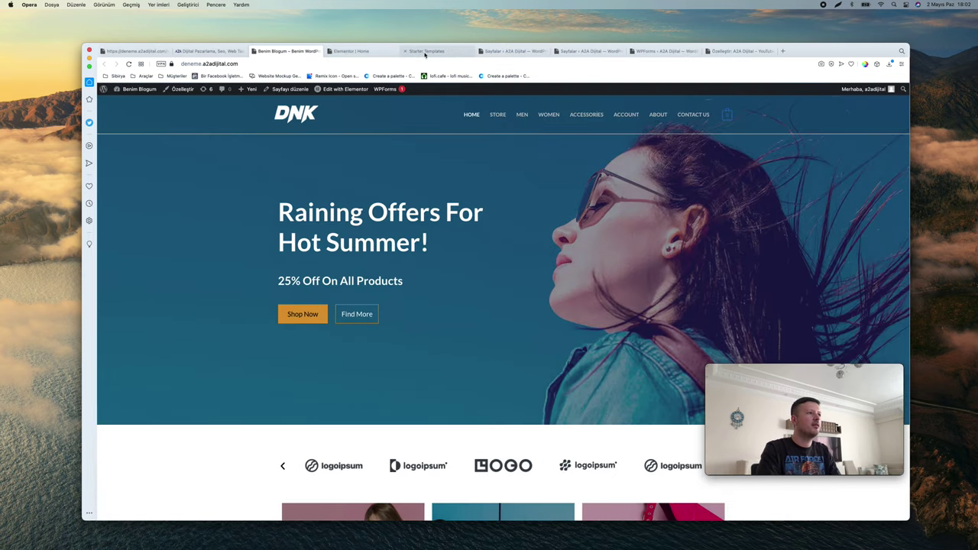
{"action": "left_click", "coordinate": [411, 52]}
{"action": "left_click", "coordinate": [405, 51]}
{"action": "left_click", "coordinate": [295, 51]}
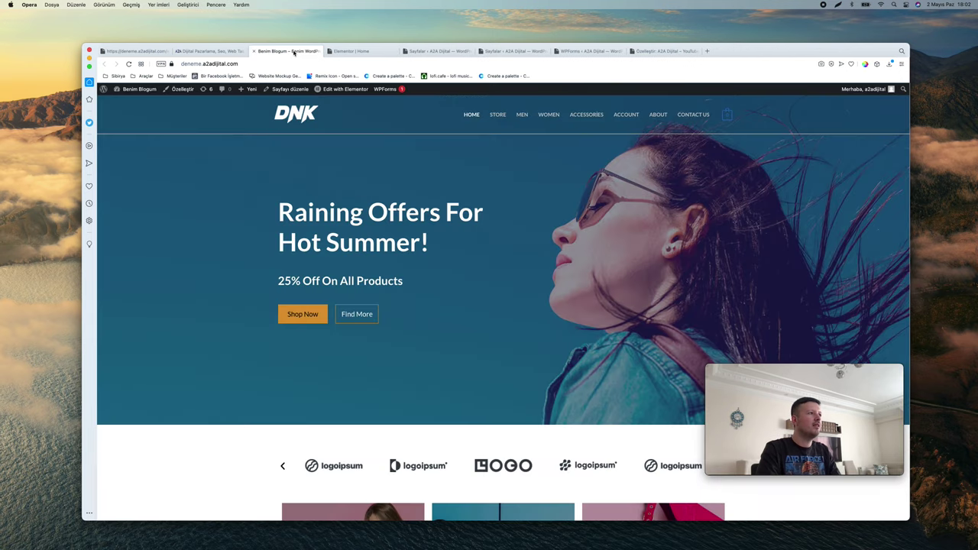
{"action": "left_click", "coordinate": [181, 89]}
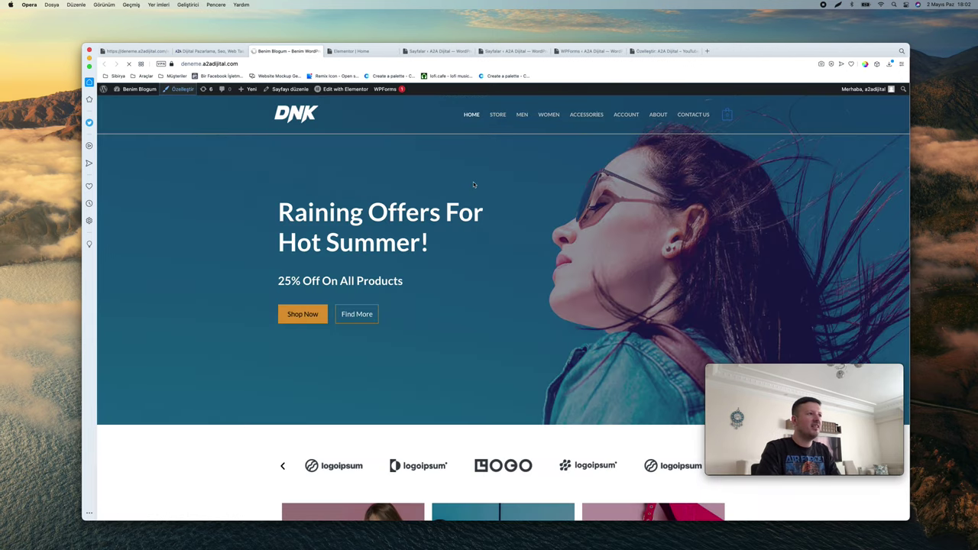